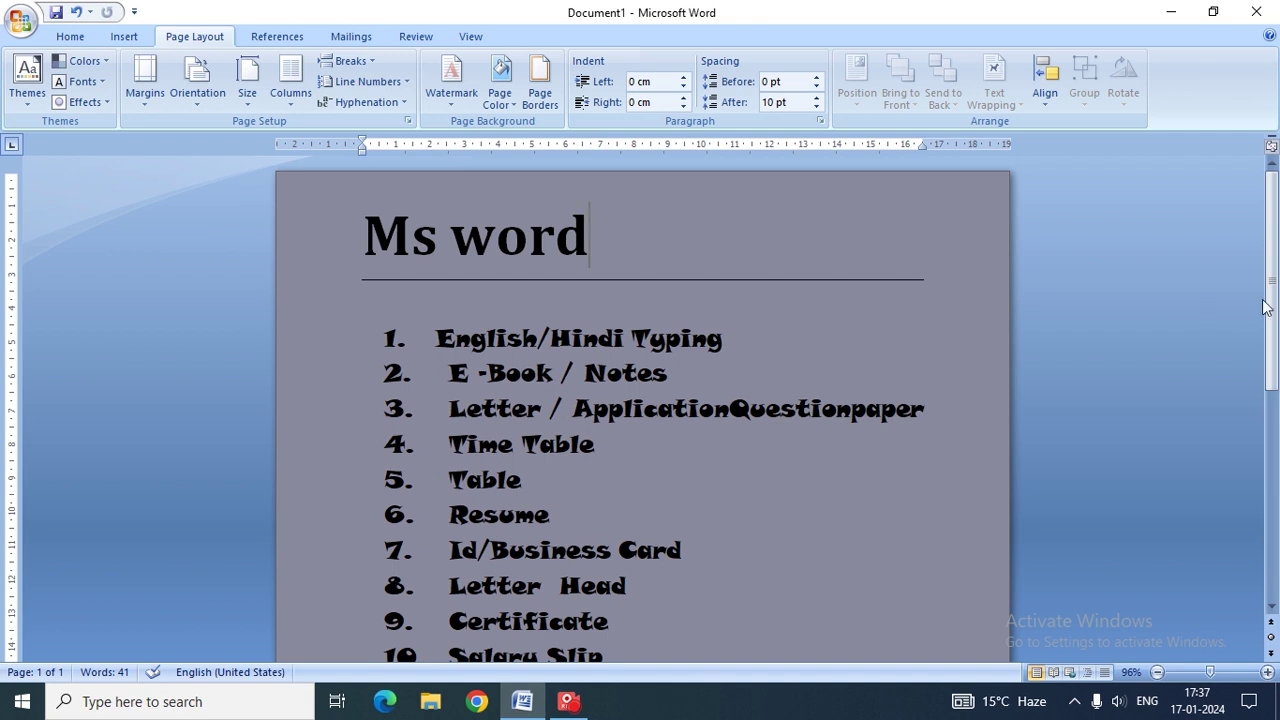
Step: Launch a second, empty Word window with the winword run command
drag(1273, 303, 1273, 332)
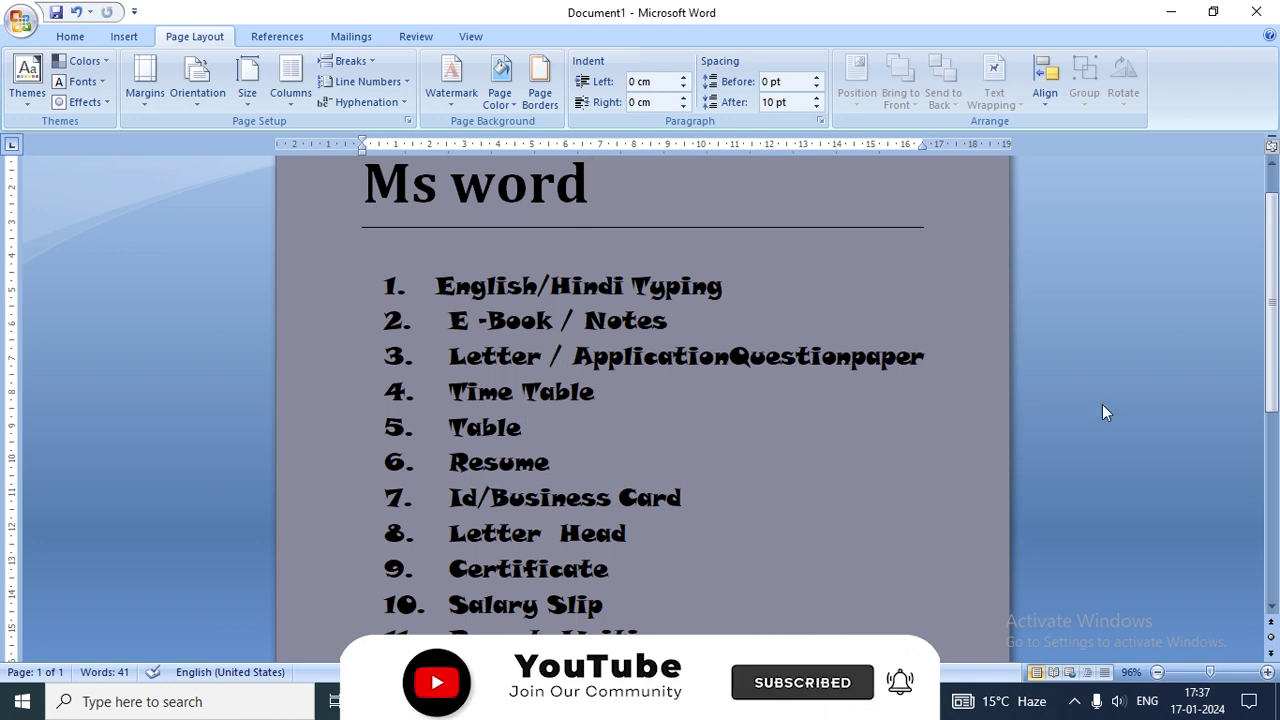
drag(1275, 323, 1277, 362)
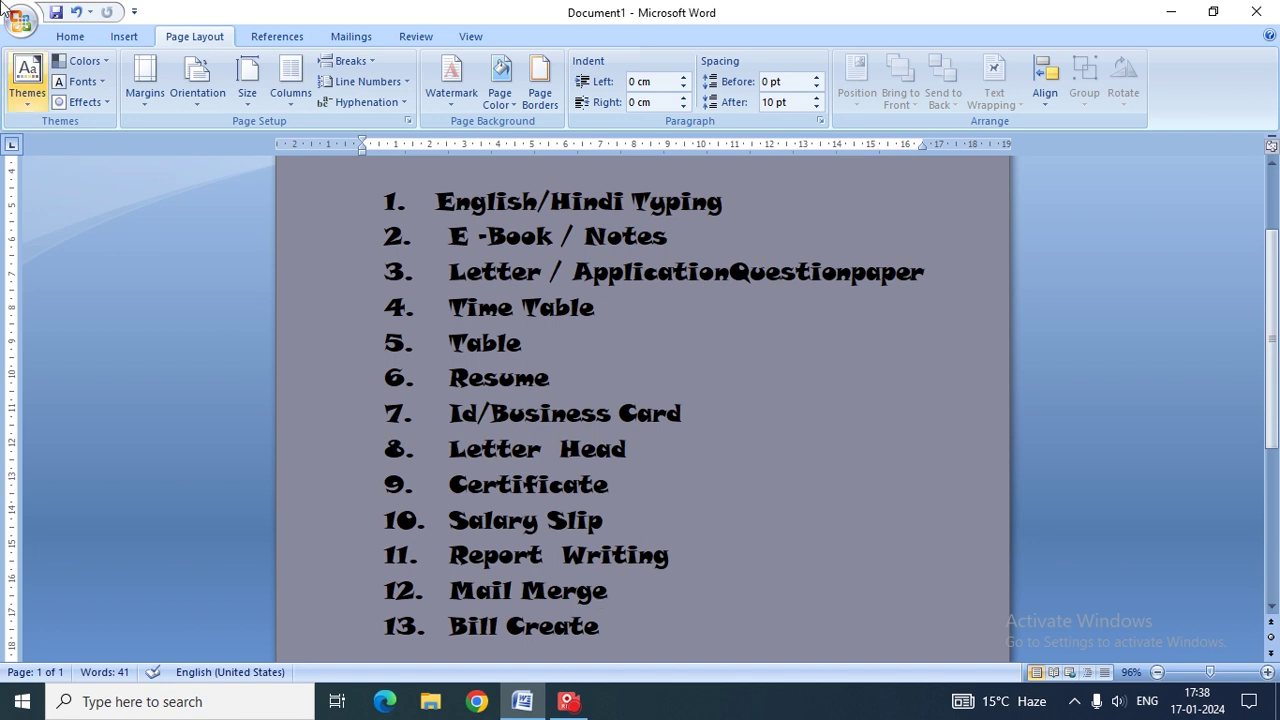
key(super+d)
key(super+r)
key(Return)
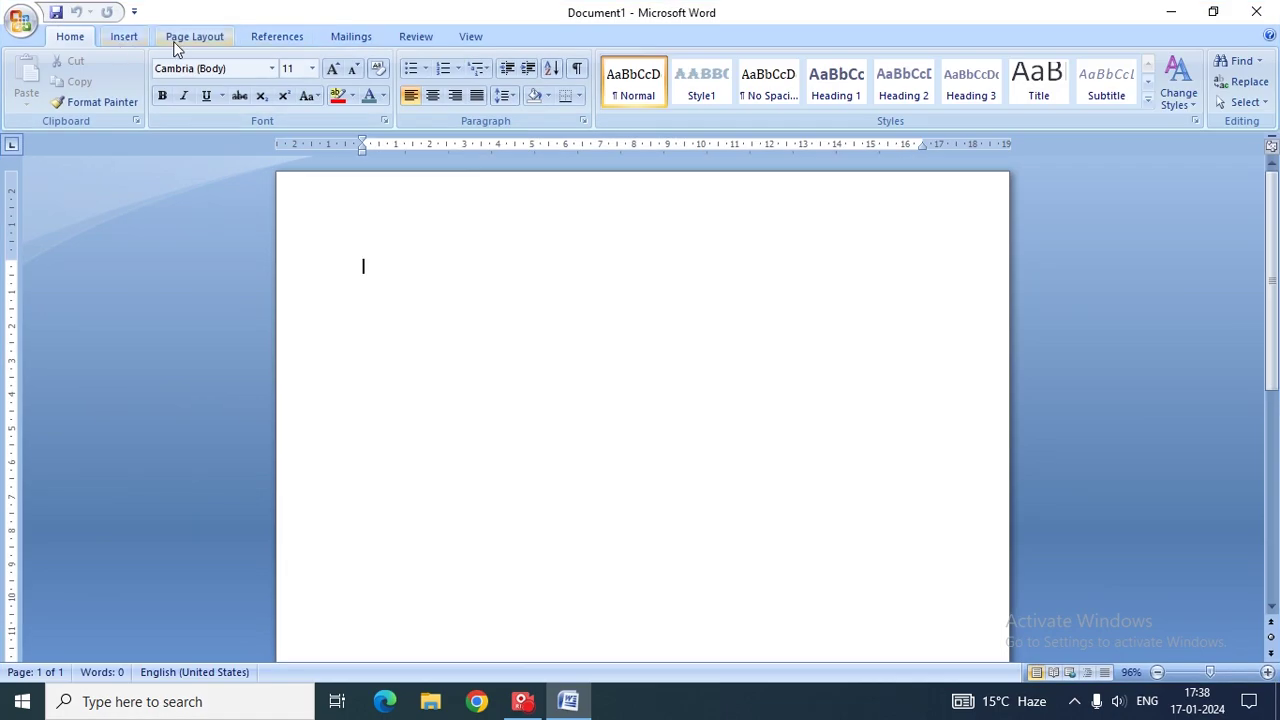
Step: Apply a blue, thick double-line box page border
click(189, 40)
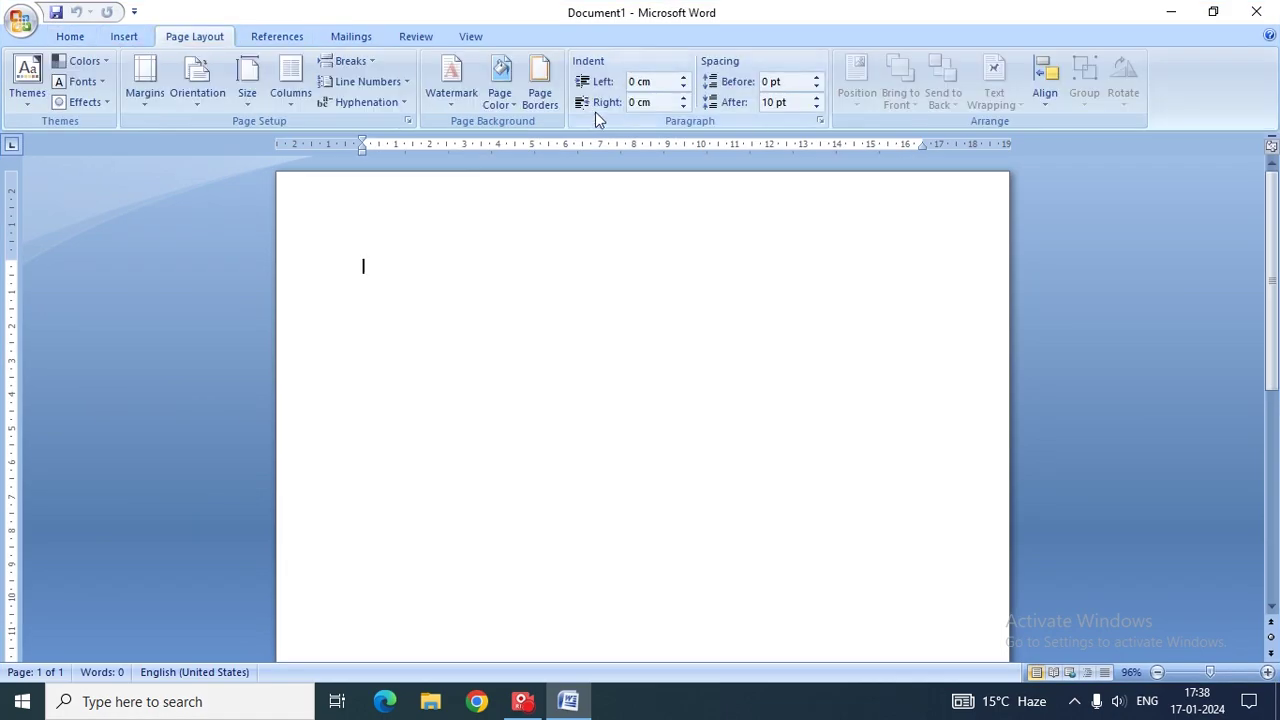
click(527, 104)
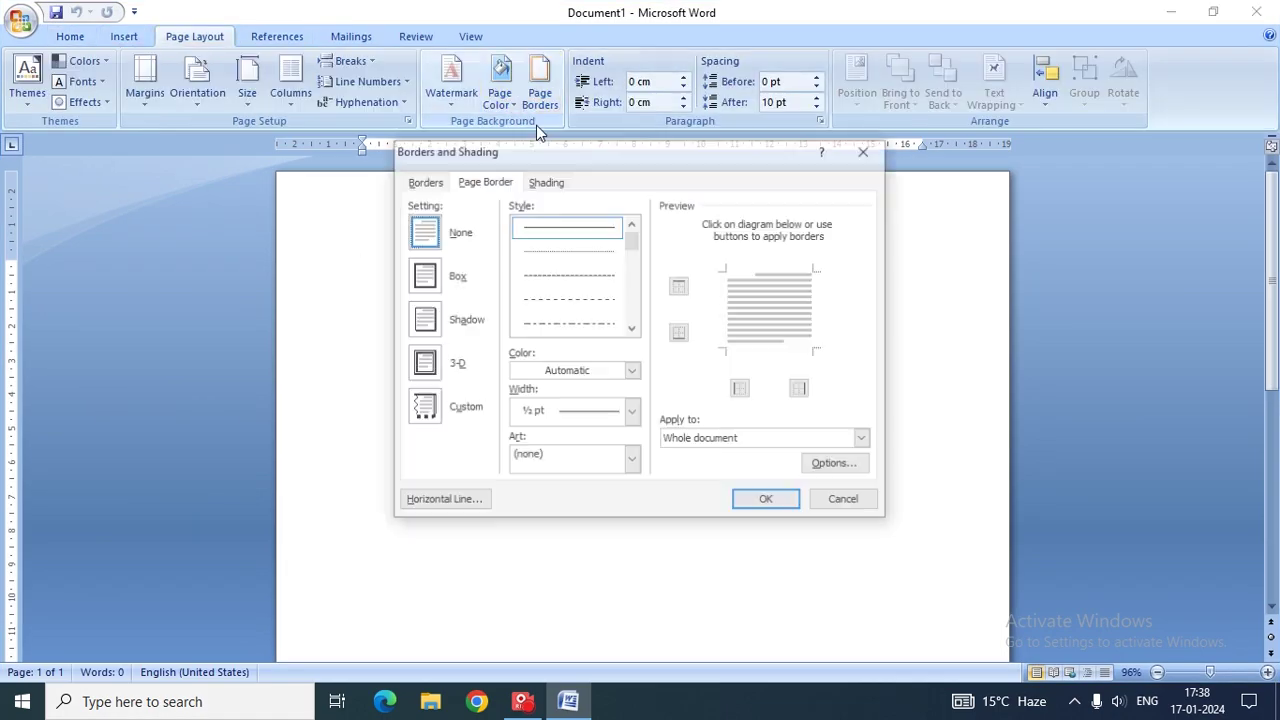
click(631, 328)
click(631, 328)
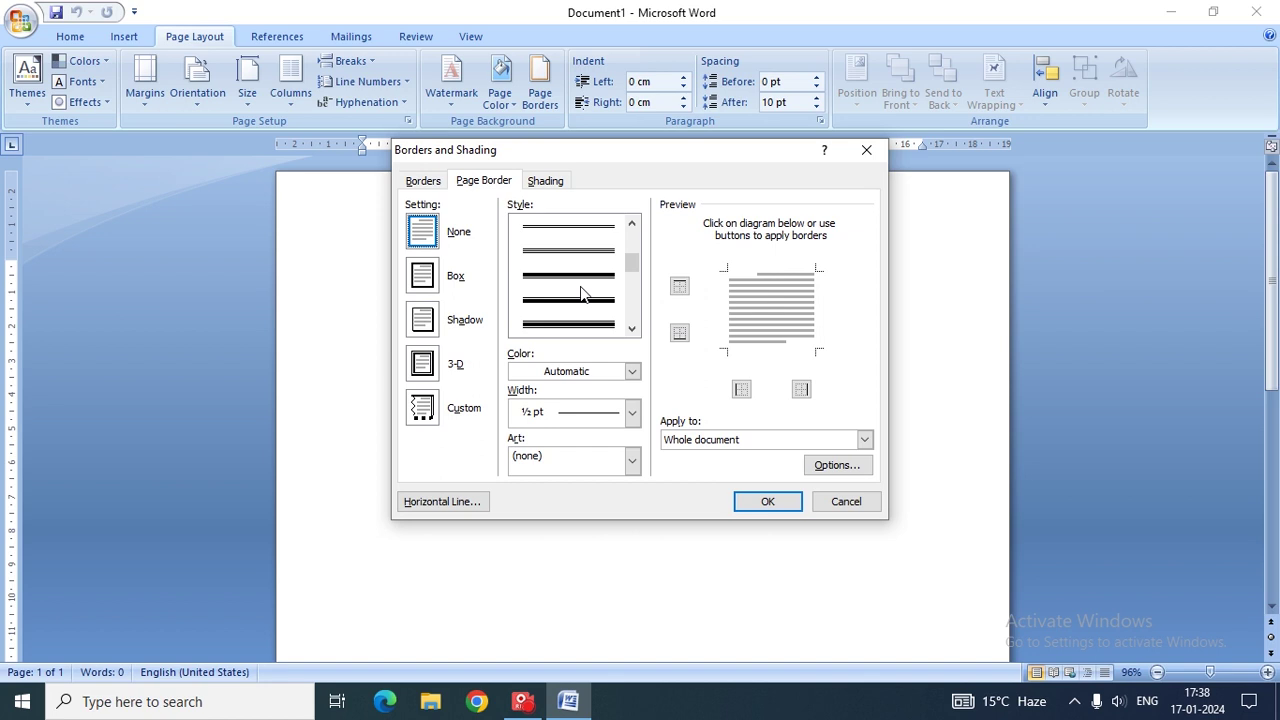
click(566, 328)
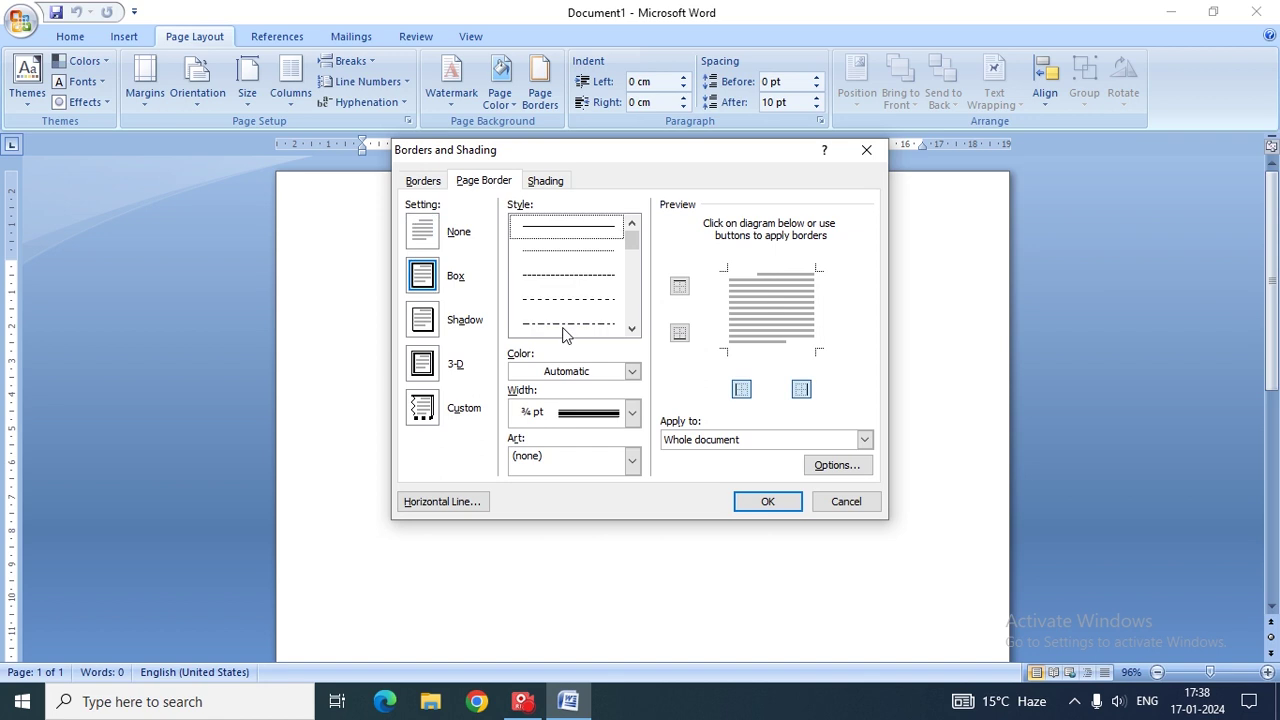
click(632, 372)
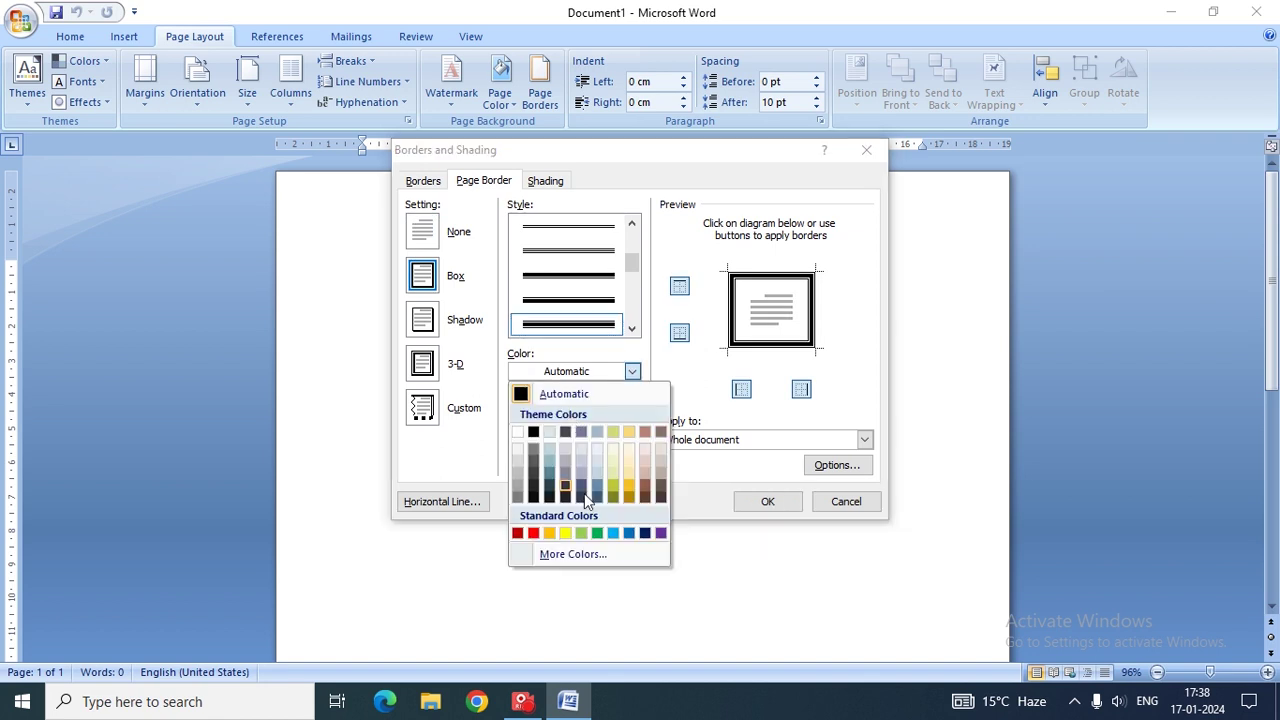
click(628, 533)
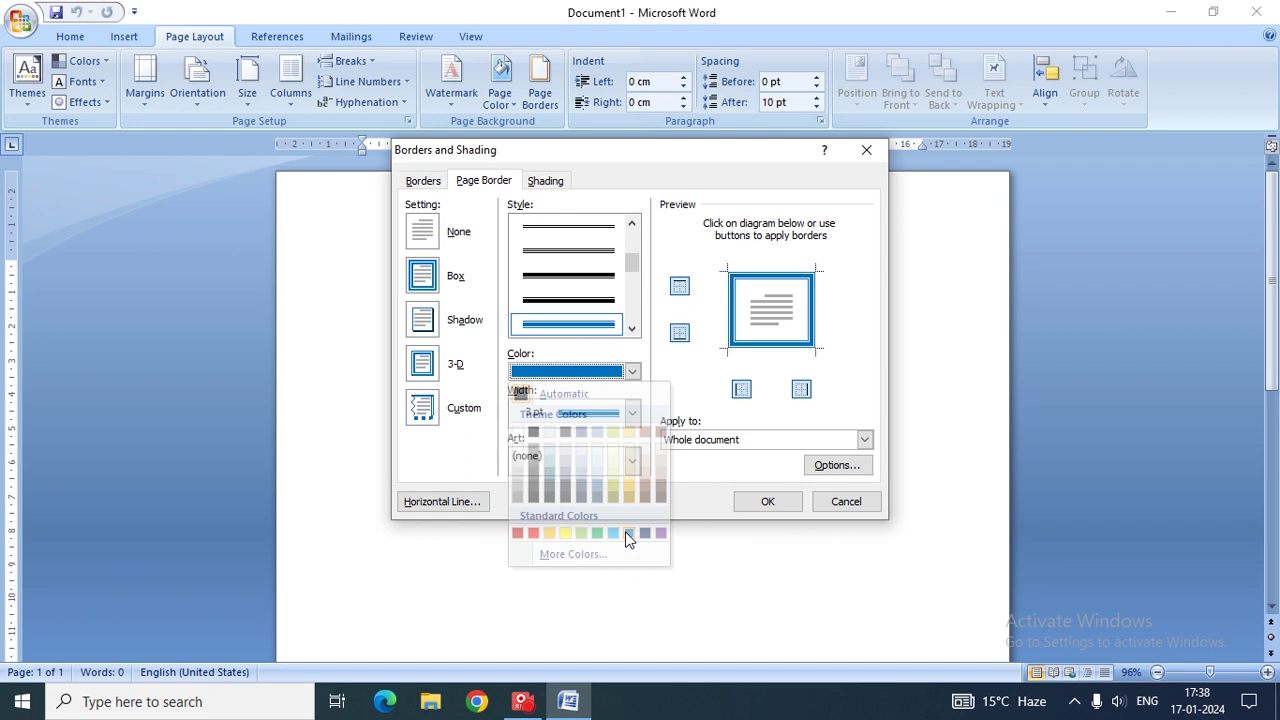
click(777, 505)
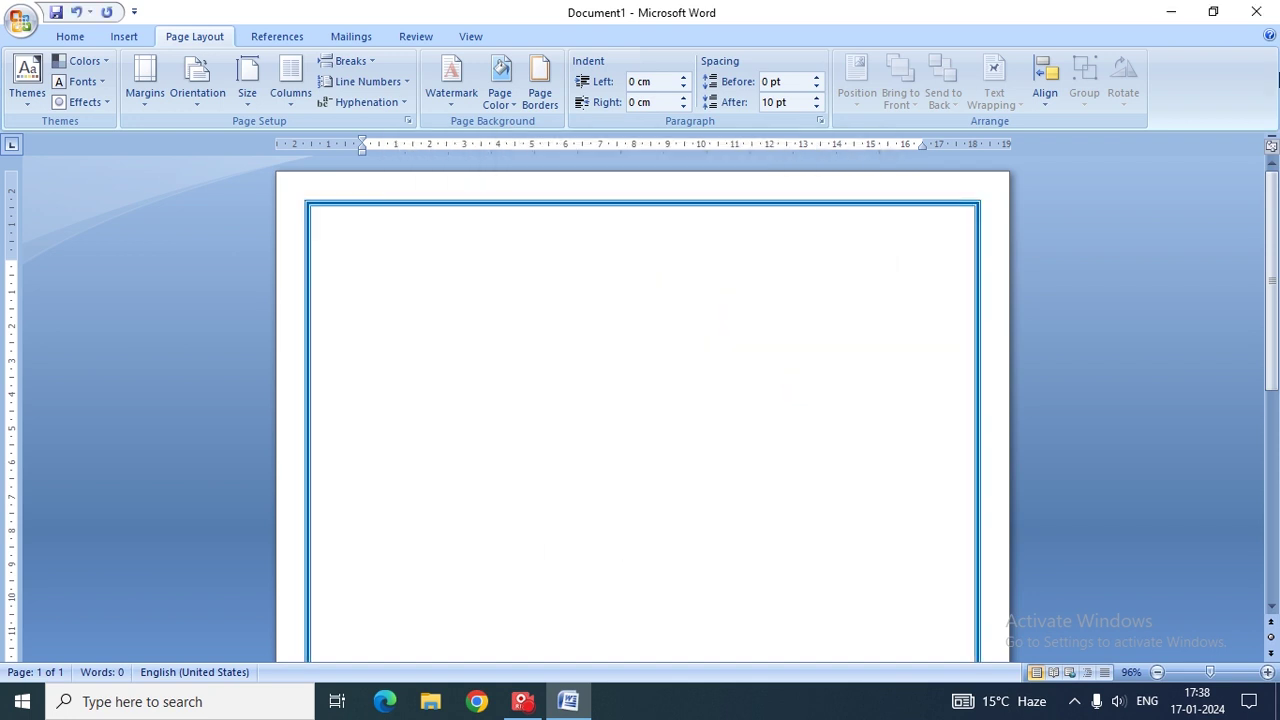
Step: Switch the page orientation to landscape
scroll(1272, 300, down, 3)
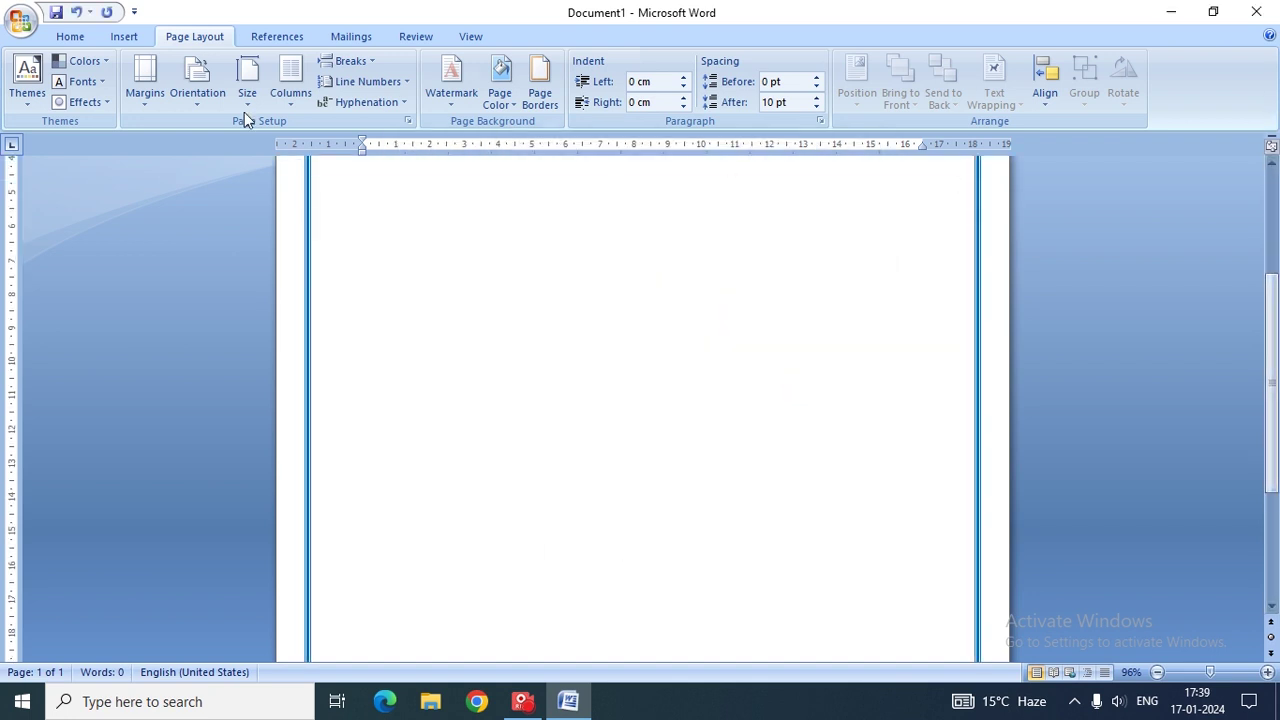
click(190, 95)
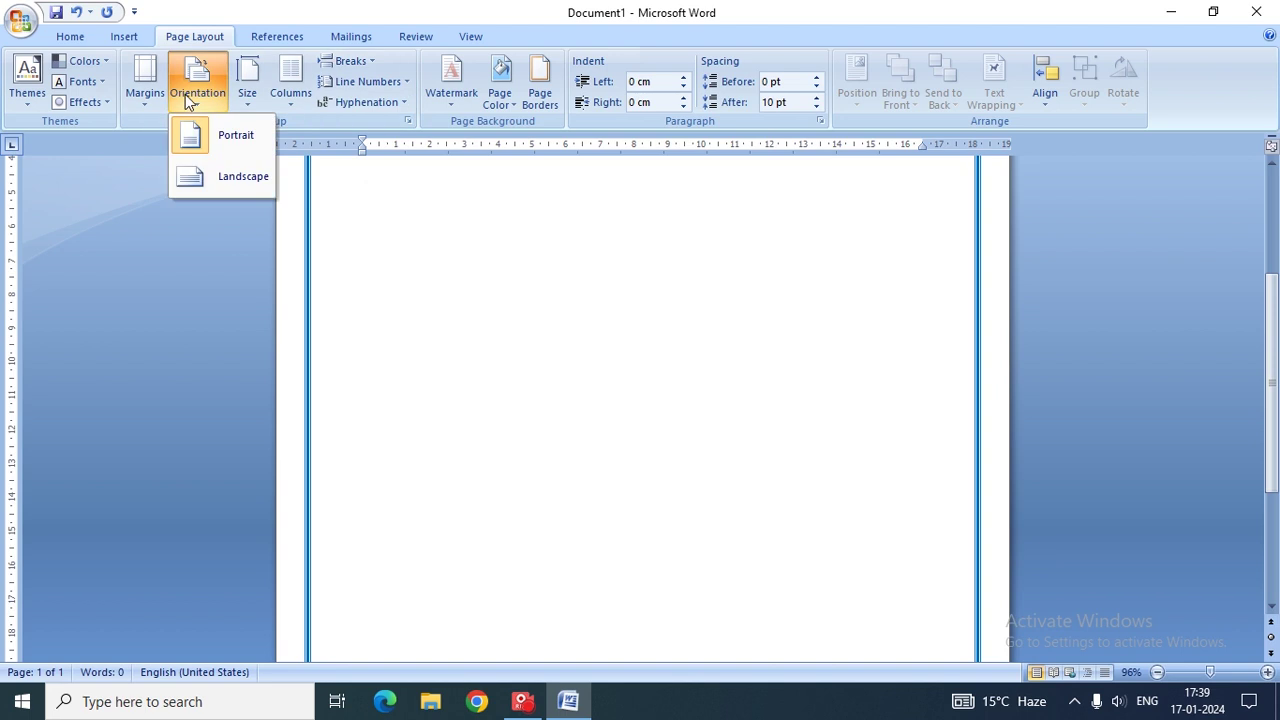
click(196, 172)
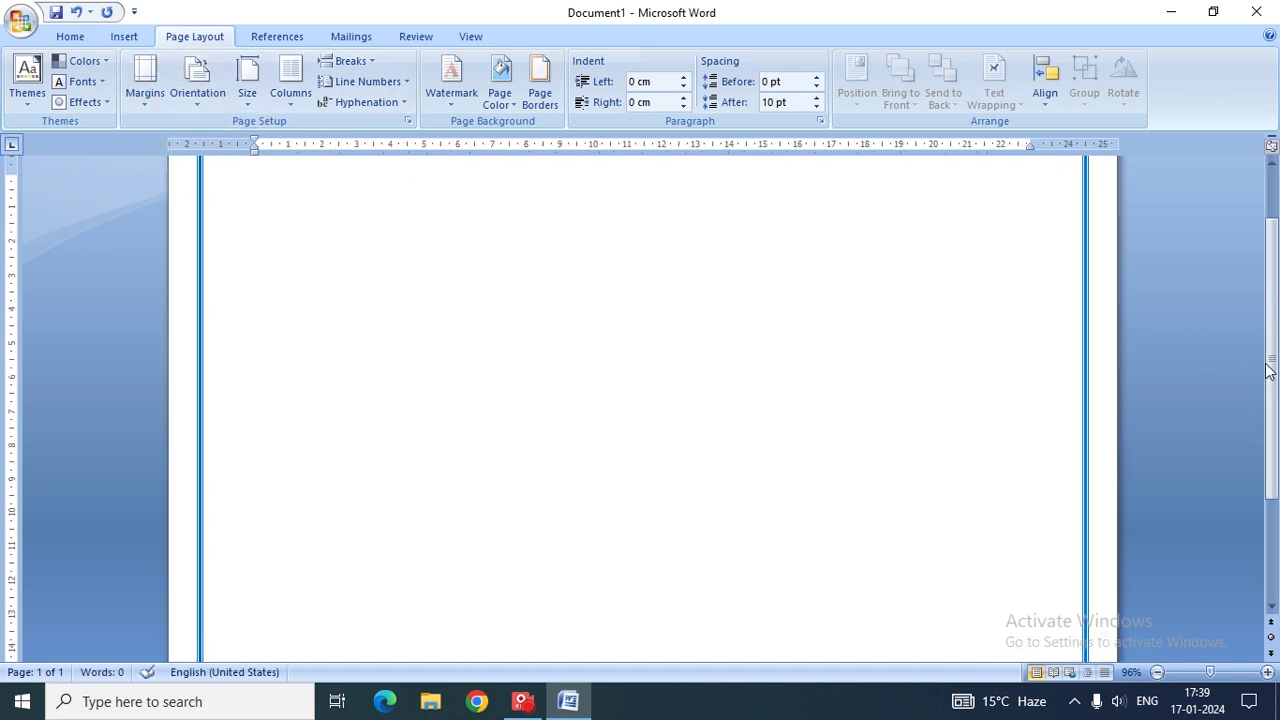
scroll(1144, 503, up, 3)
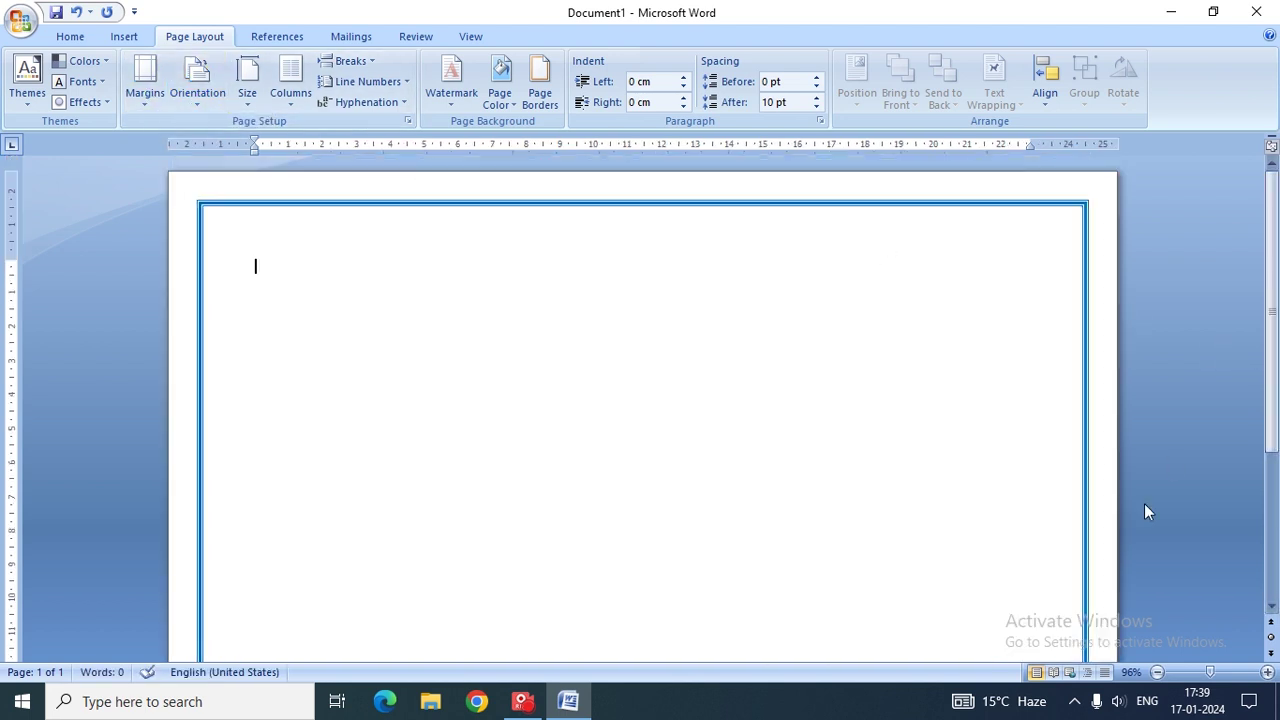
Step: Draw a right-triangle shape near the page's top-left corner
click(135, 35)
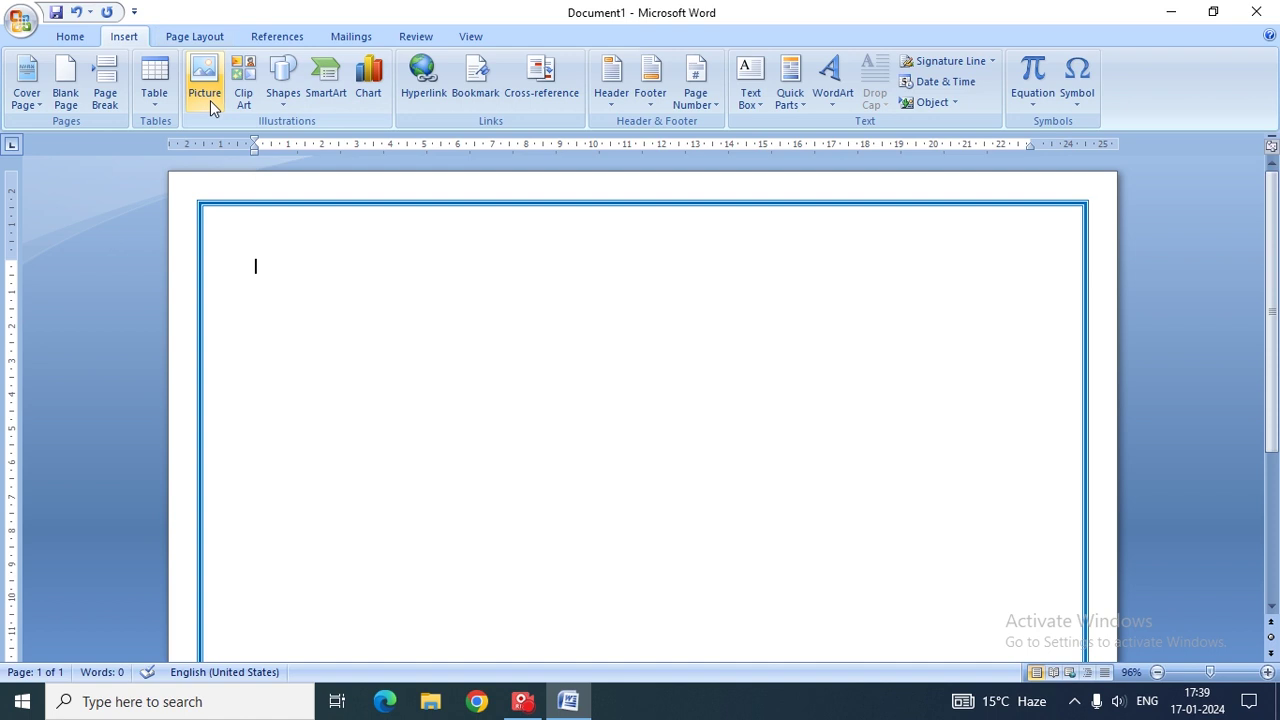
click(283, 85)
click(421, 237)
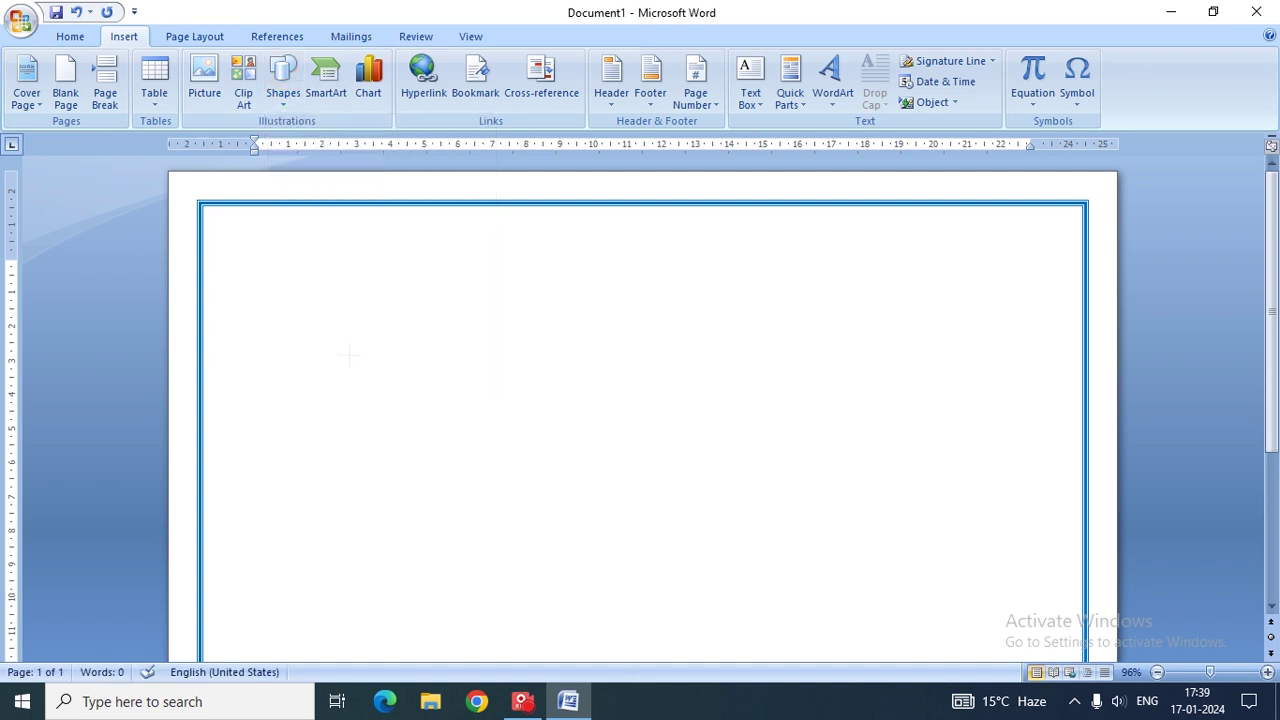
drag(212, 232, 397, 370)
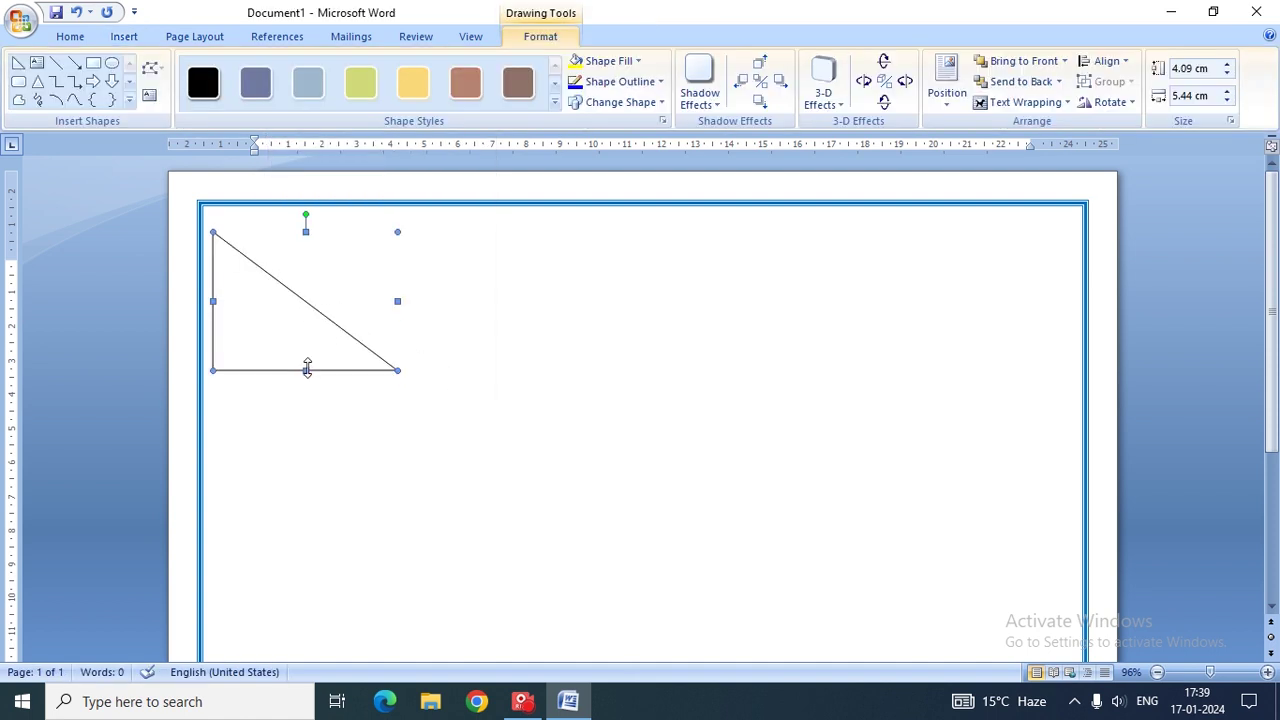
key(Down)
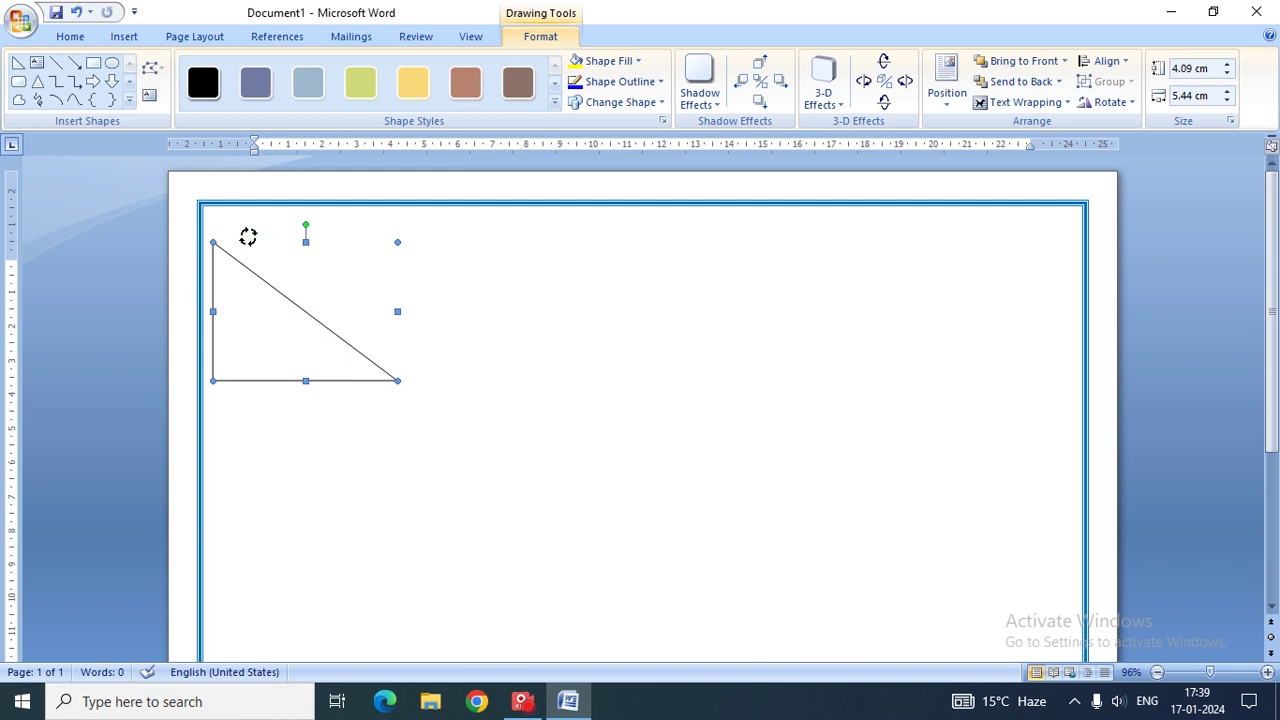
Step: Rotate the triangle a quarter turn so its right angle is at top-left
drag(248, 236, 201, 312)
drag(201, 312, 323, 220)
key(Escape)
mouse_move(317, 291)
mouse_down()
mouse_move(333, 304)
mouse_move(290, 229)
mouse_move(257, 316)
mouse_move(374, 262)
mouse_move(386, 307)
mouse_up()
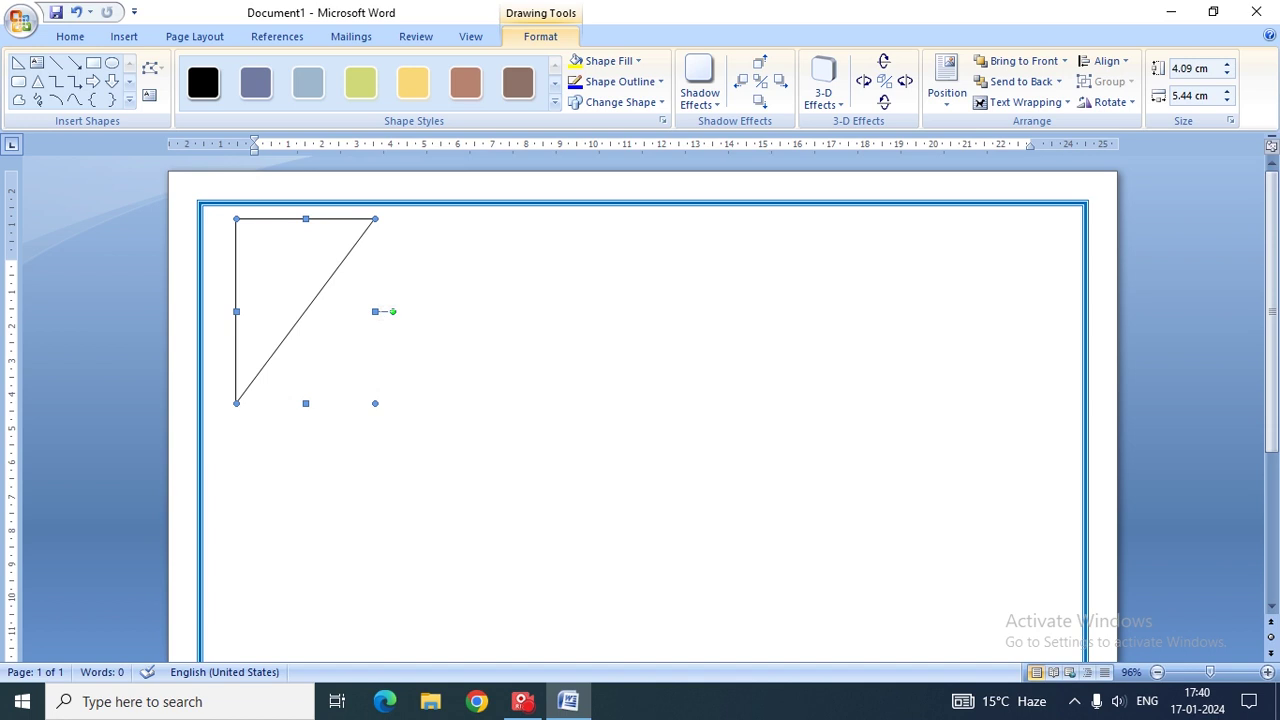
Step: Widen the triangle to 5.31 cm and fit it into the top-left border corner
drag(375, 311, 416, 311)
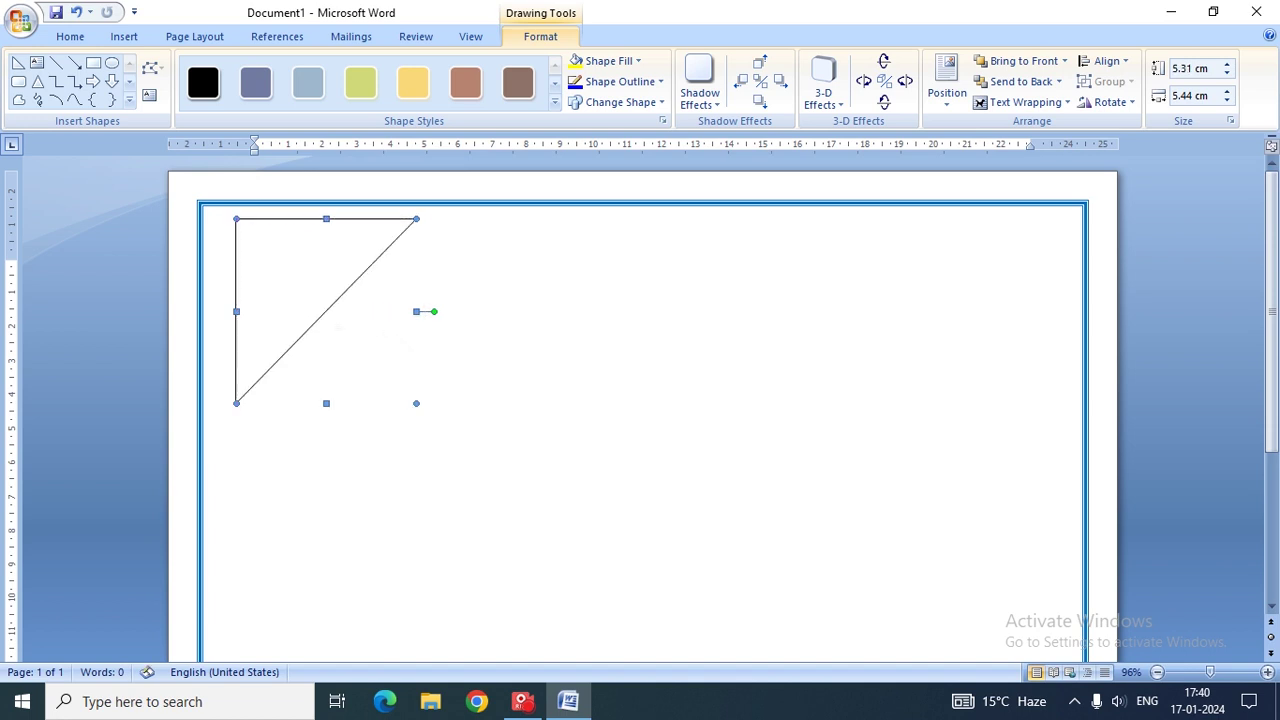
drag(267, 272, 234, 263)
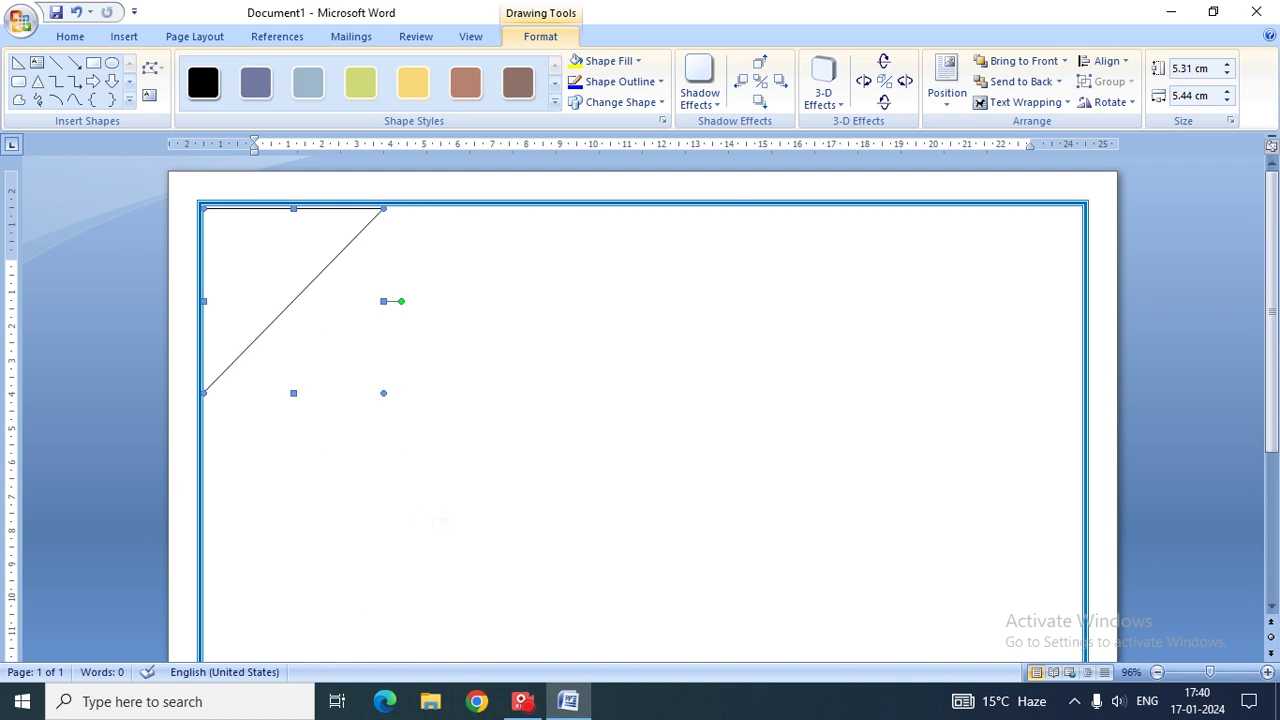
click(438, 521)
Step: Paste a copy of the triangle, rotate it, and drag it down the page
key(ctrl+v)
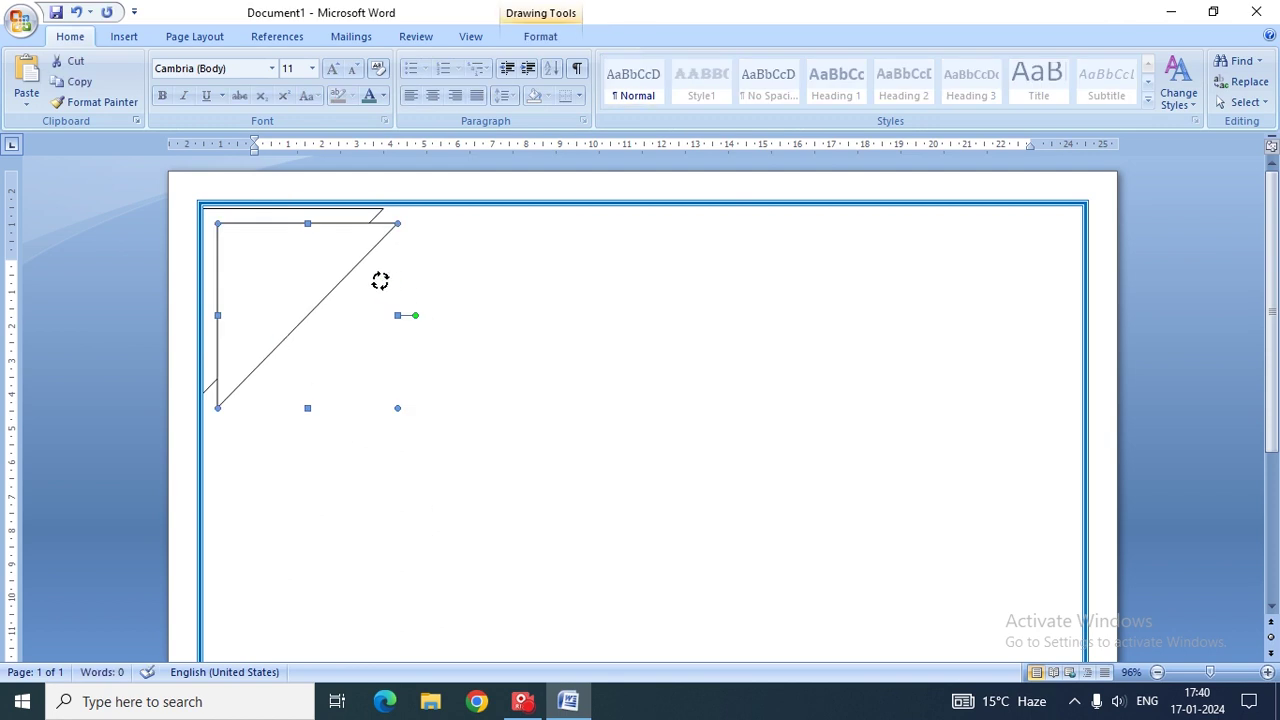
drag(380, 281, 250, 340)
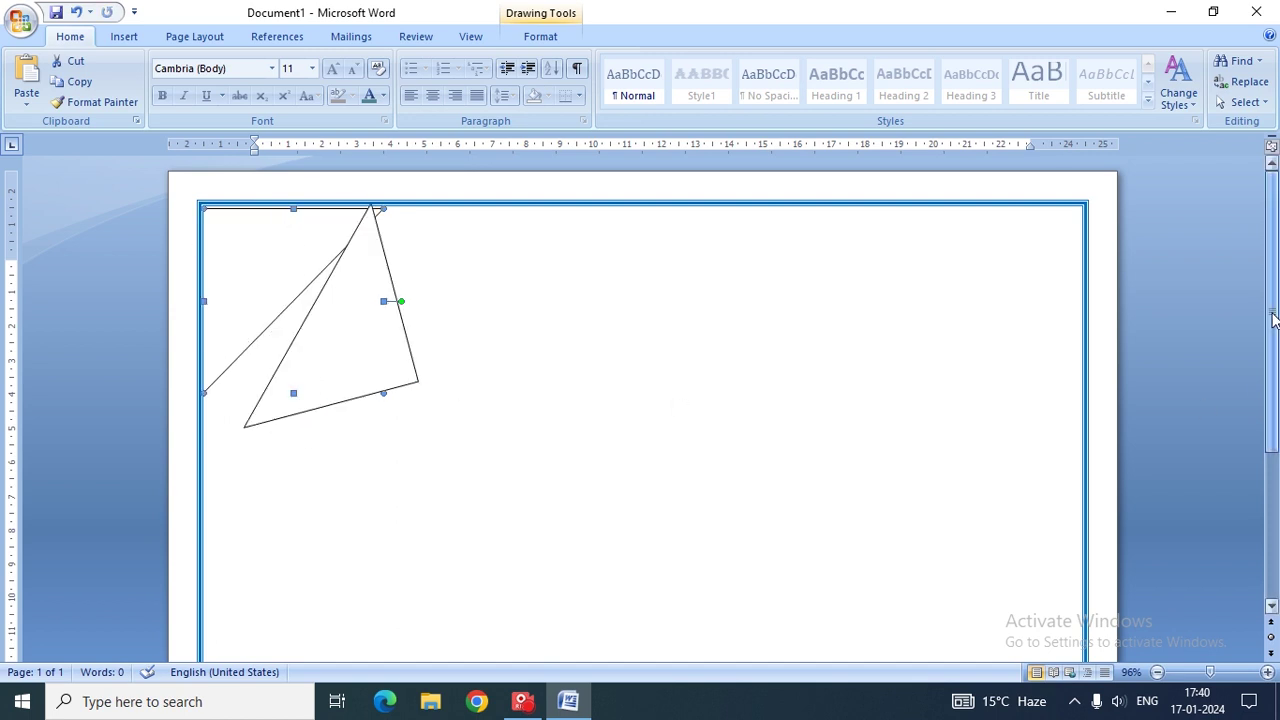
key(Escape)
click(1272, 608)
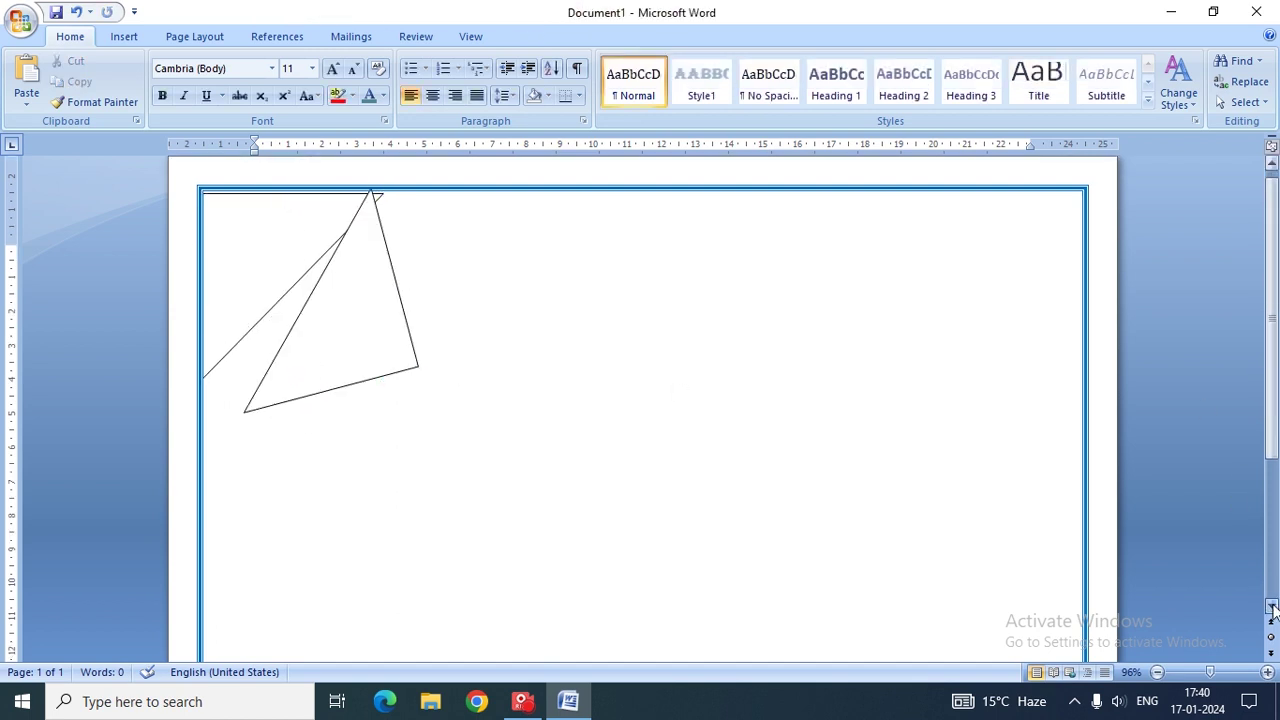
click(1272, 608)
drag(363, 277, 706, 633)
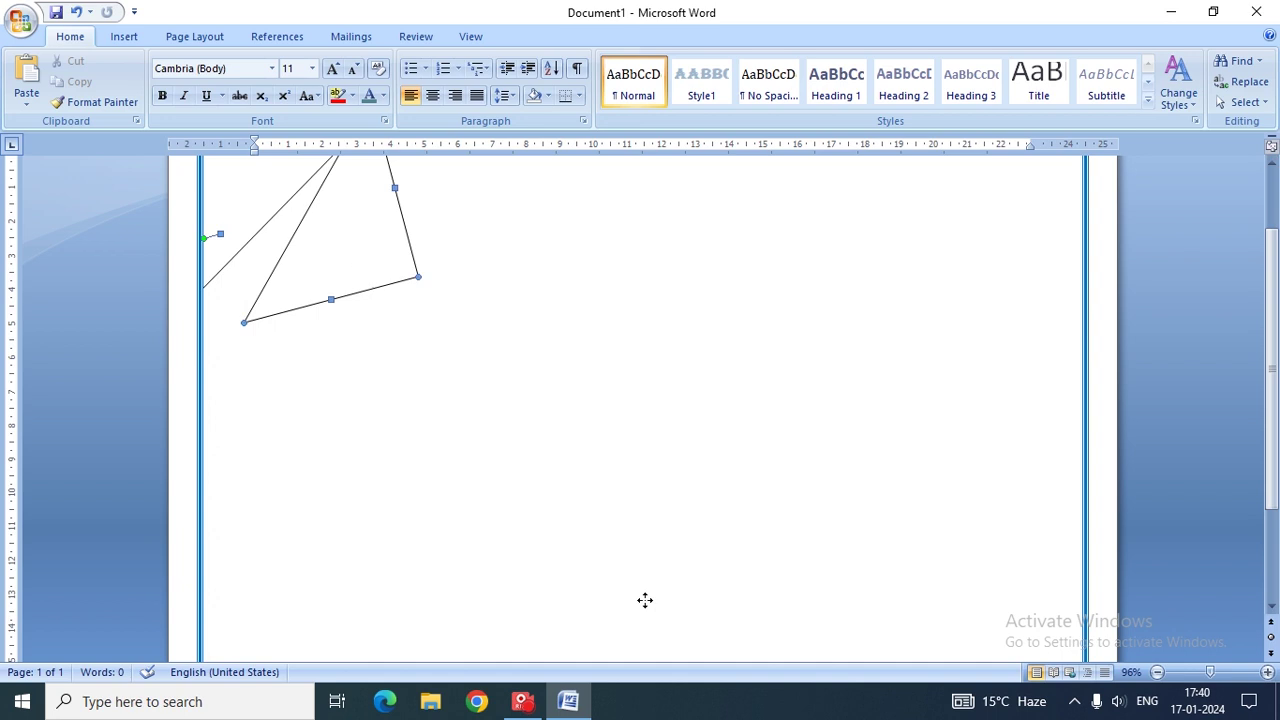
scroll(1209, 528, up, 2)
scroll(1209, 528, down, 5)
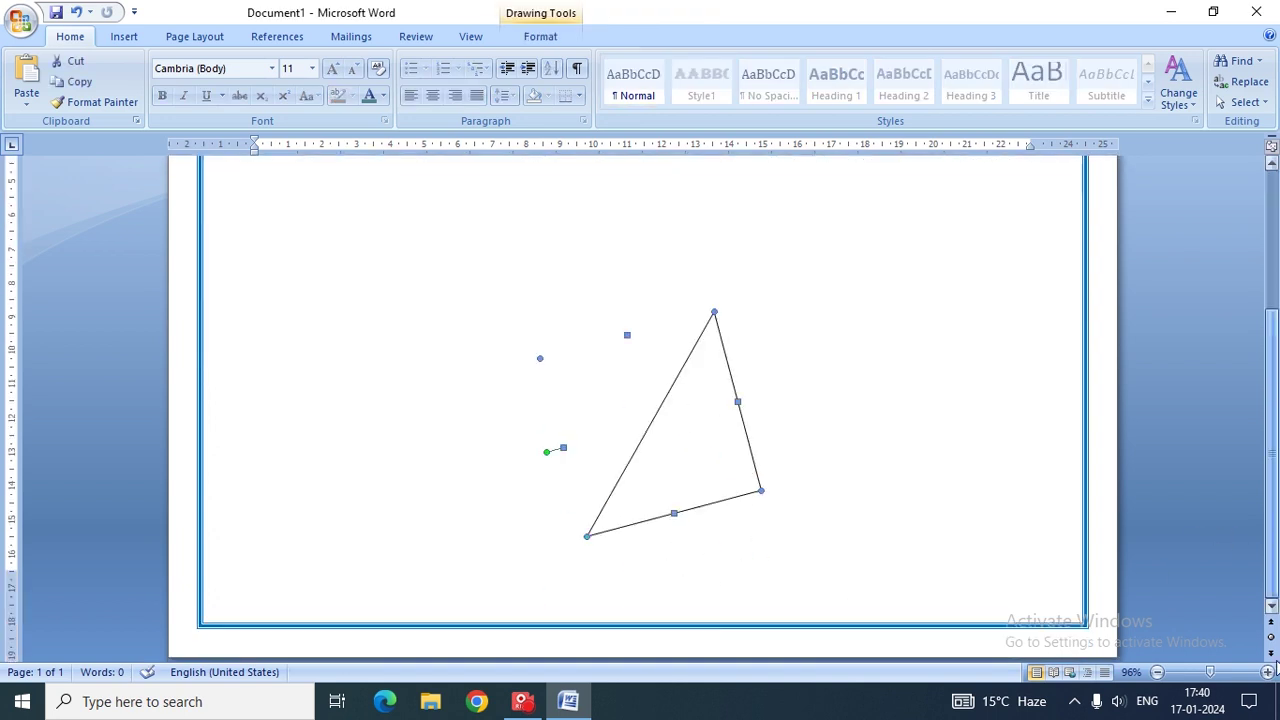
Step: Fit the copy snugly into the bottom-right border corner, right angle pointing there
drag(680, 480, 973, 580)
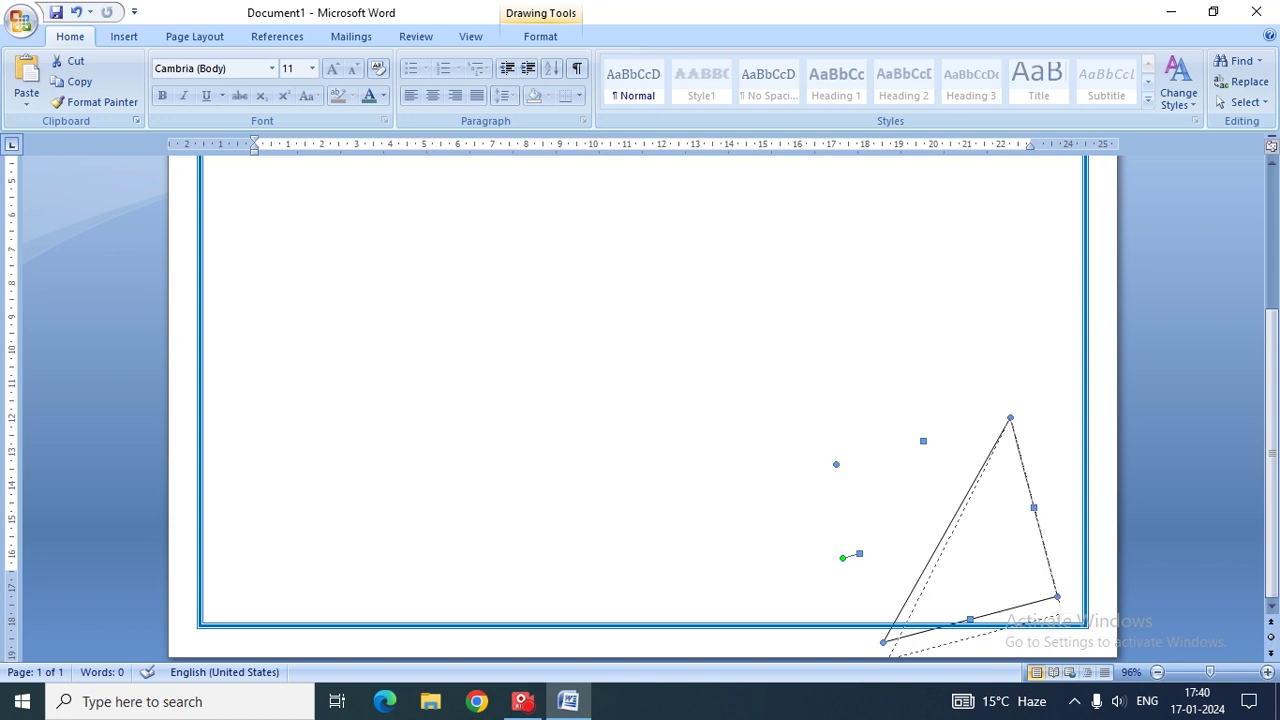
drag(1057, 597, 1048, 605)
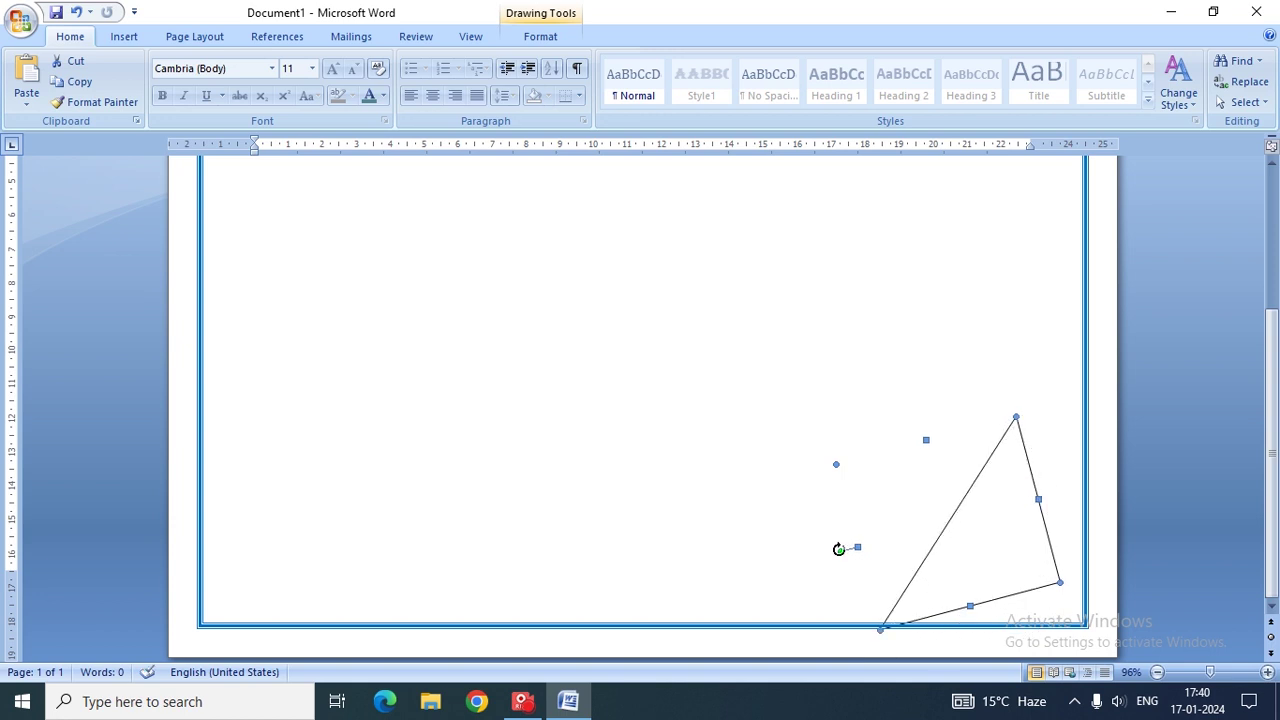
drag(838, 551, 850, 522)
drag(985, 558, 1021, 568)
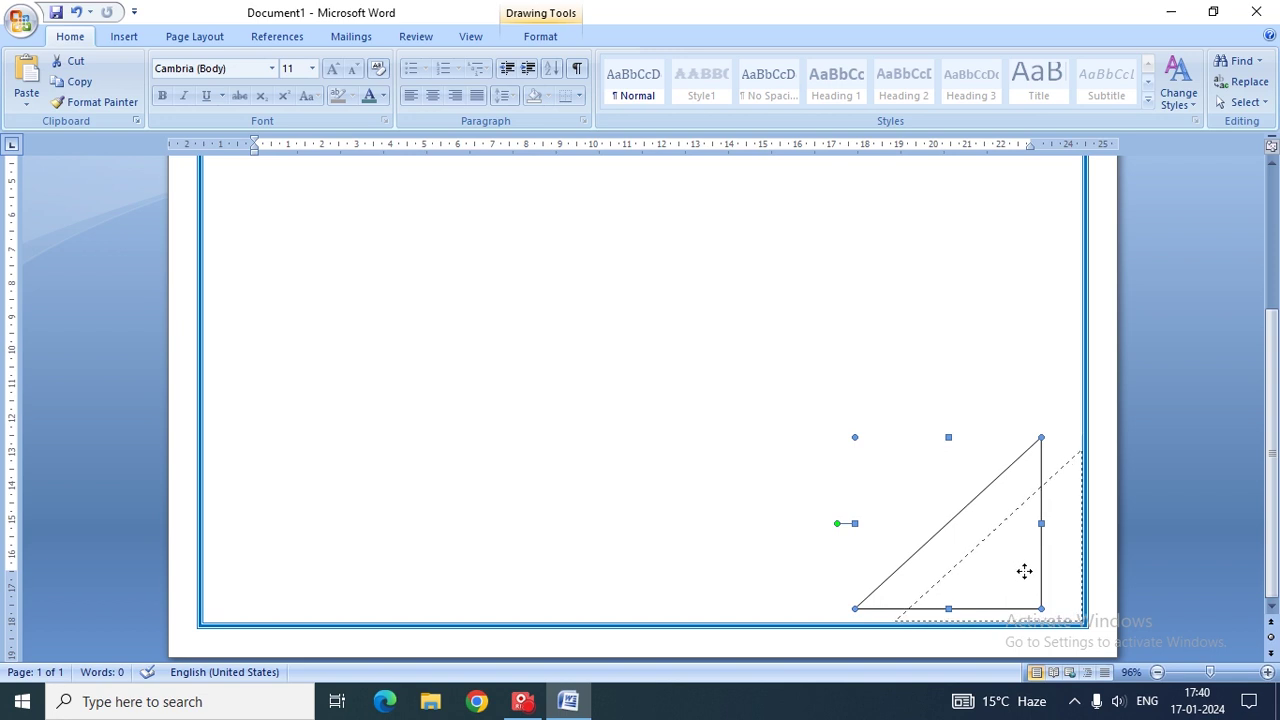
drag(1024, 567, 1024, 571)
scroll(1275, 388, up, 1)
key(Tab)
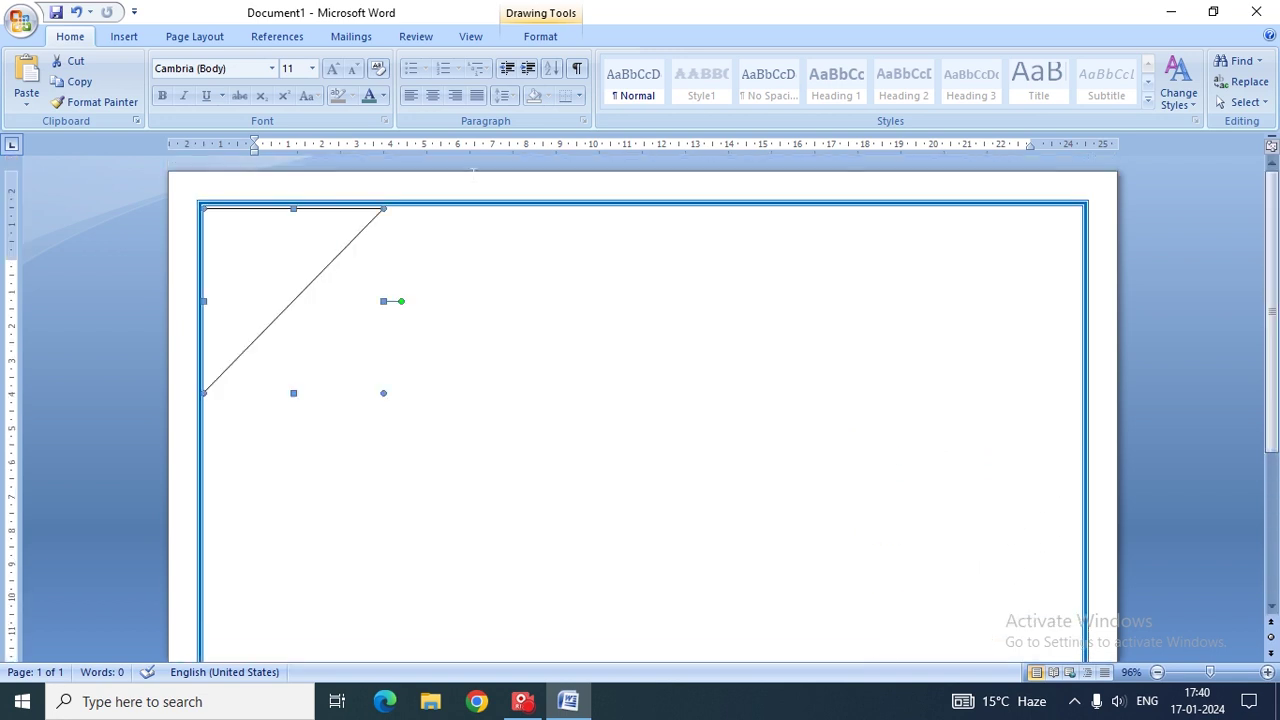
Step: Fill the top-left triangle with orange
click(548, 38)
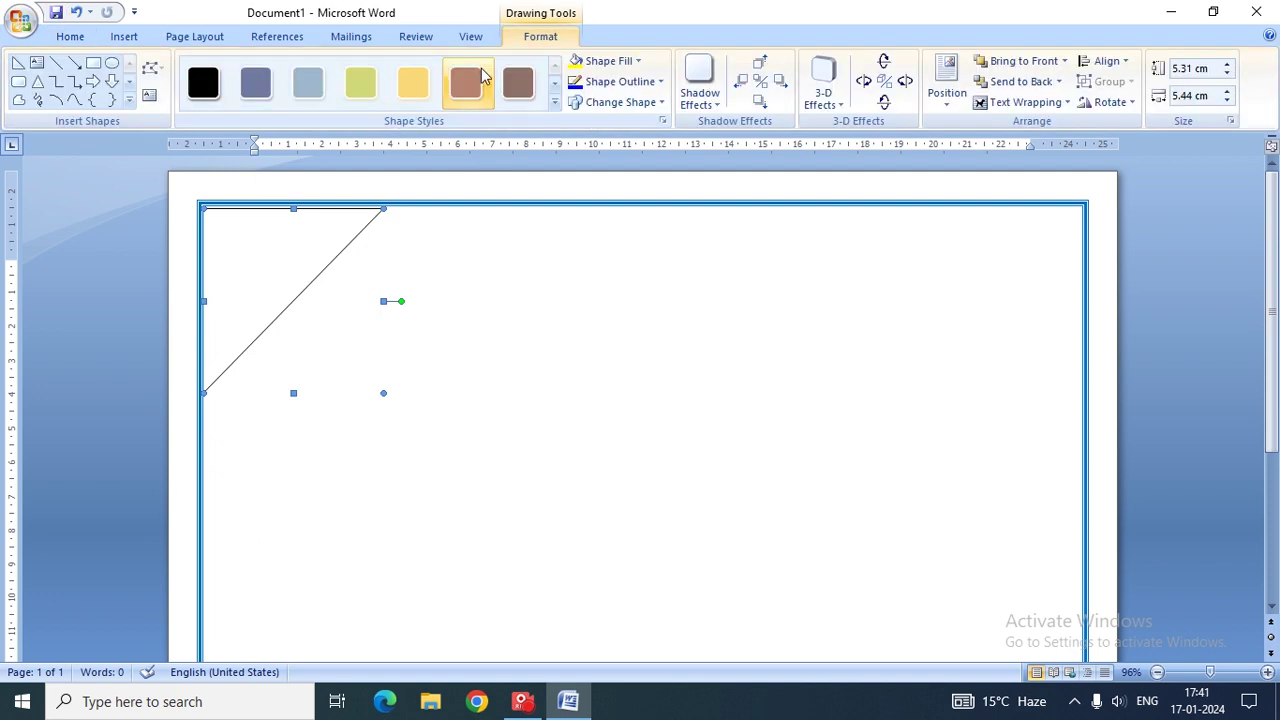
click(556, 112)
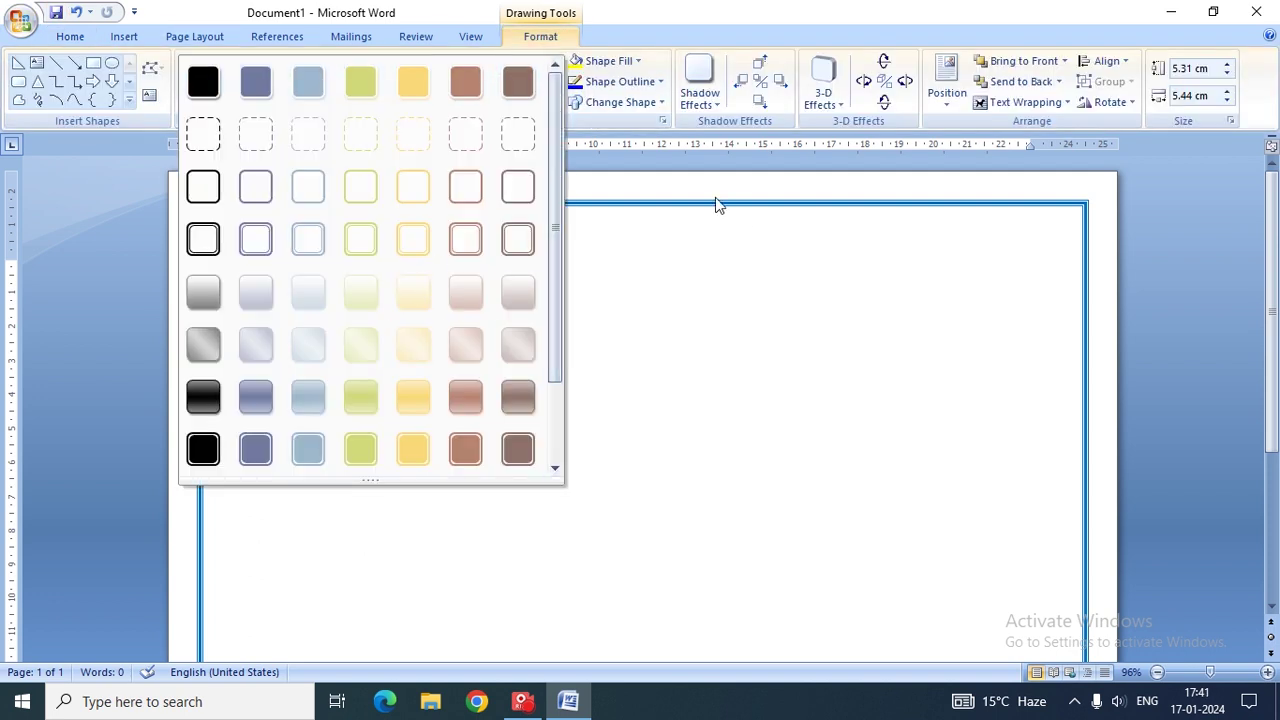
click(605, 61)
click(637, 61)
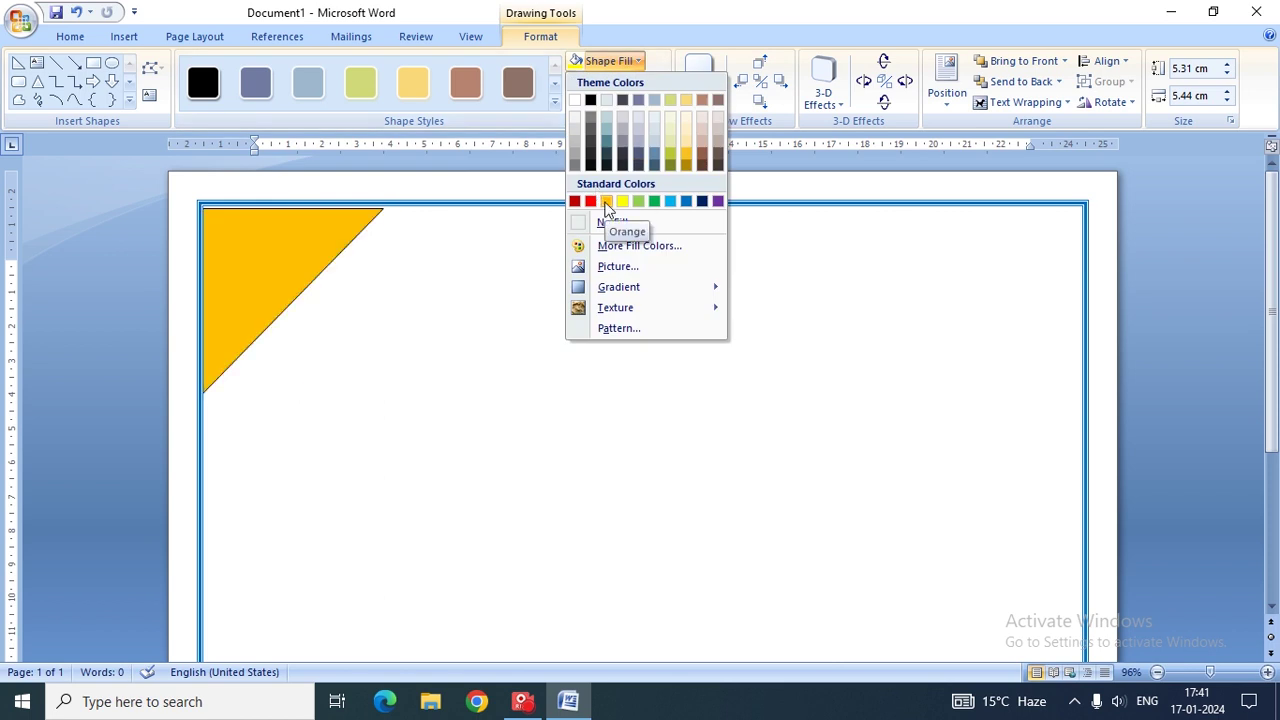
click(606, 203)
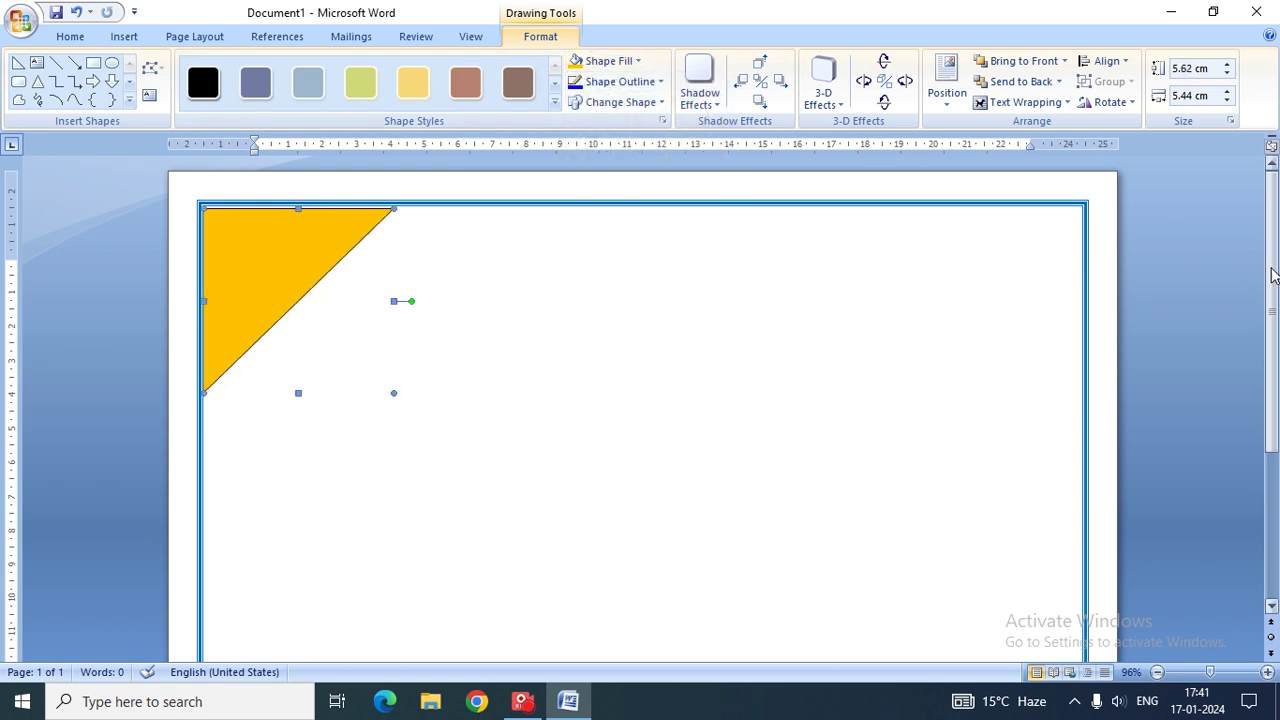
Step: Widen the bottom-right triangle to 6.33 cm and fill it orange
scroll(1274, 305, down, 1)
scroll(1274, 305, down, 5)
click(1014, 528)
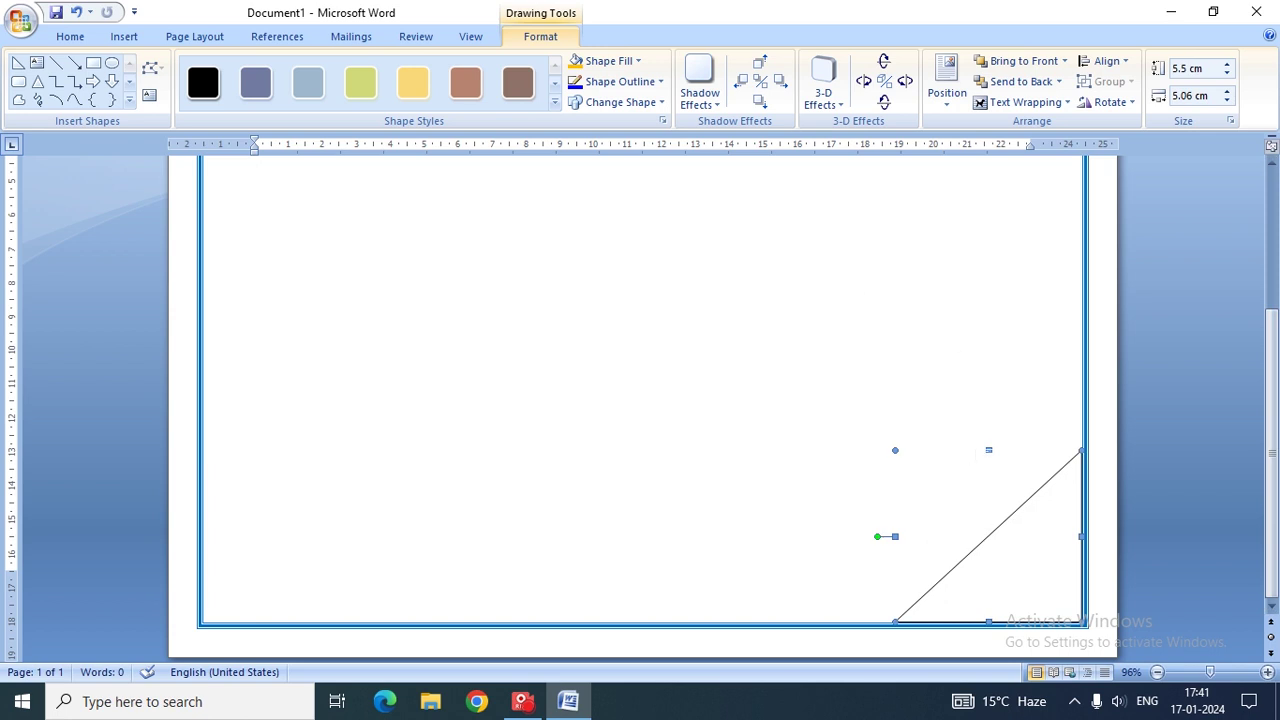
scroll(1050, 645, up, 2)
click(1050, 645)
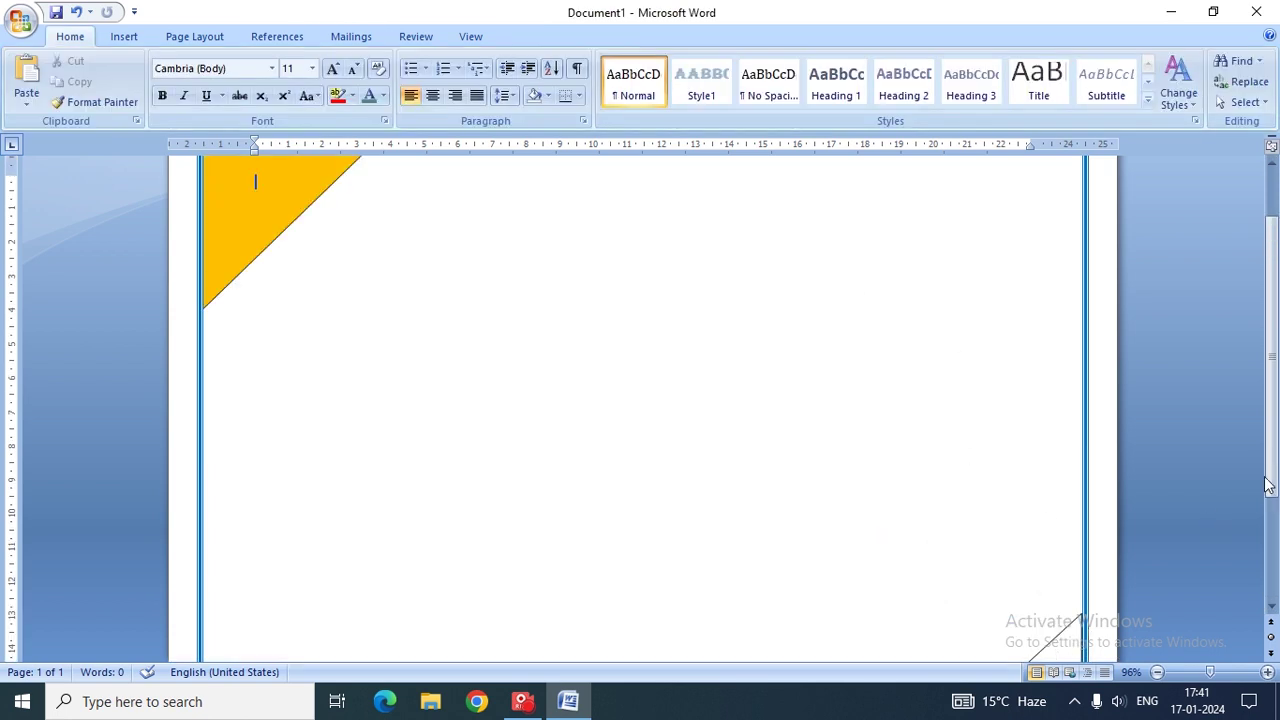
scroll(1263, 525, down, 2)
click(965, 606)
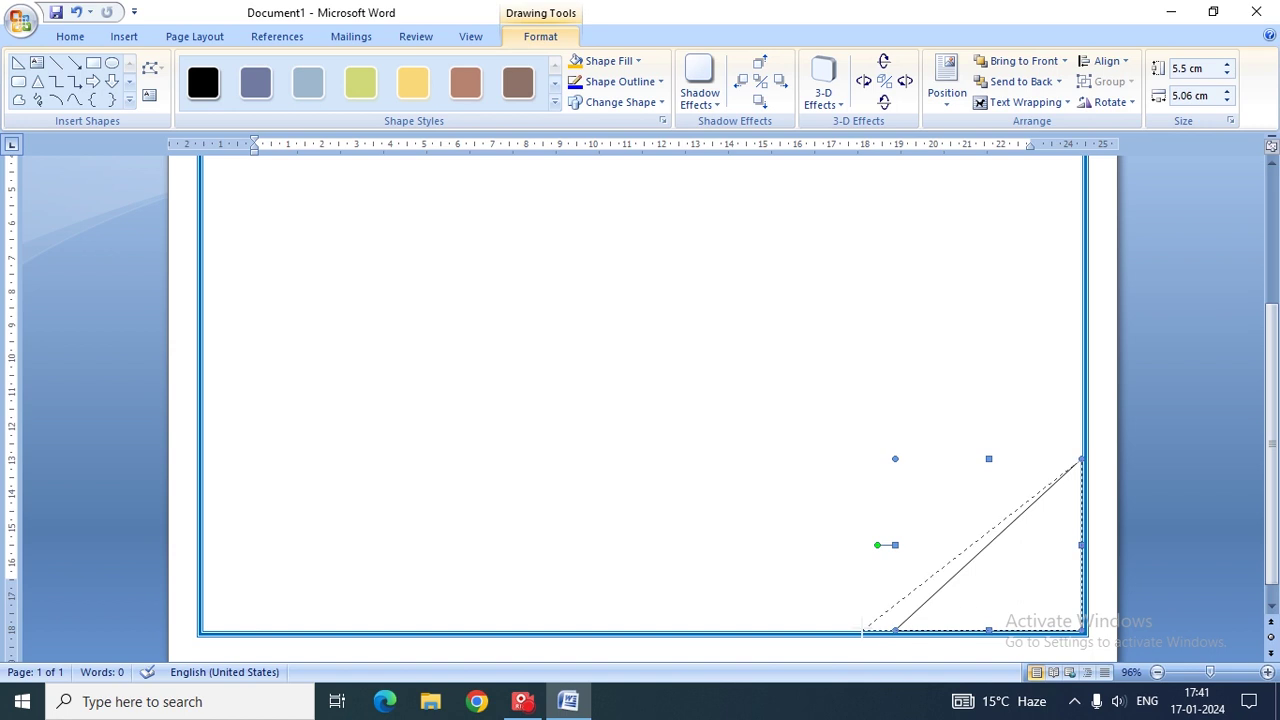
drag(862, 628, 866, 632)
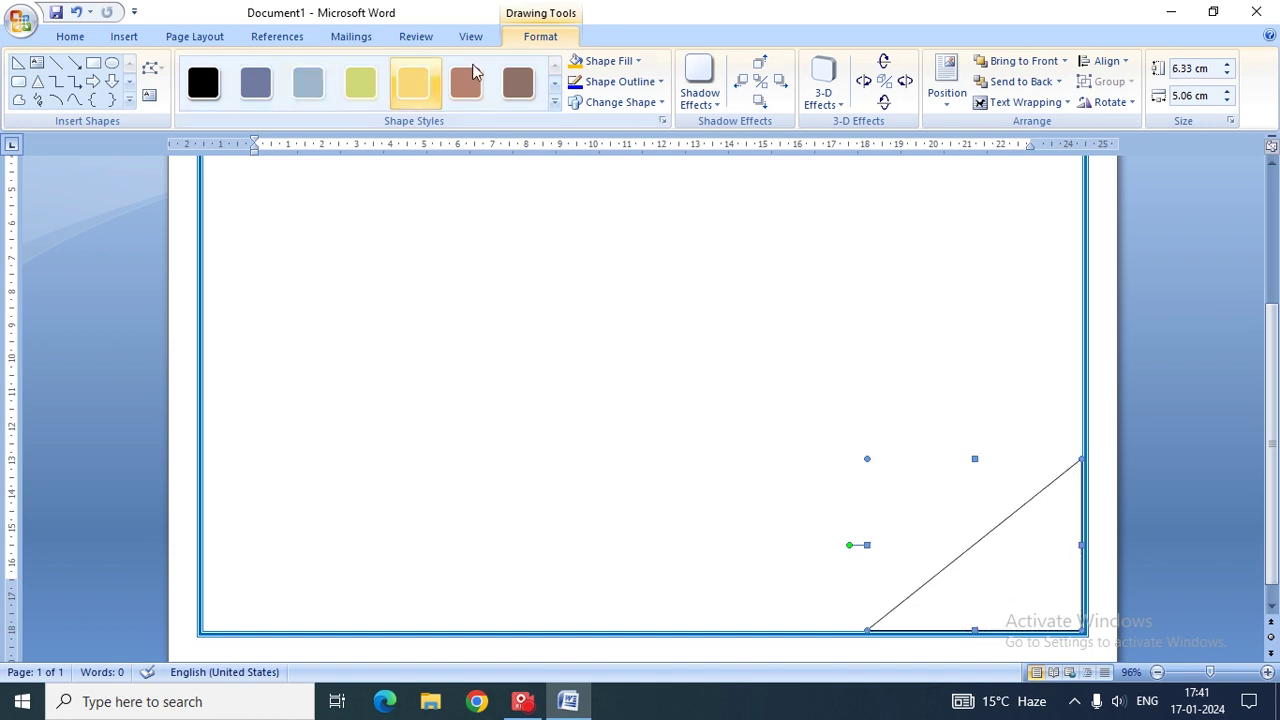
click(640, 63)
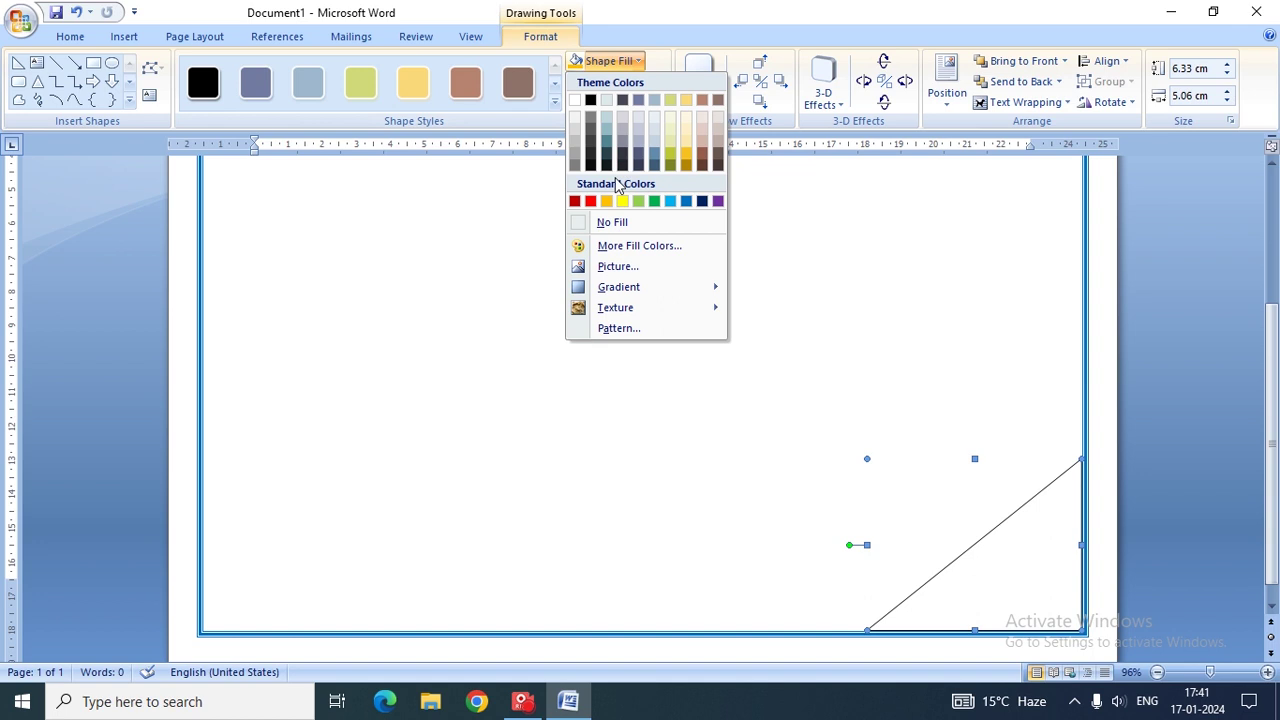
click(607, 201)
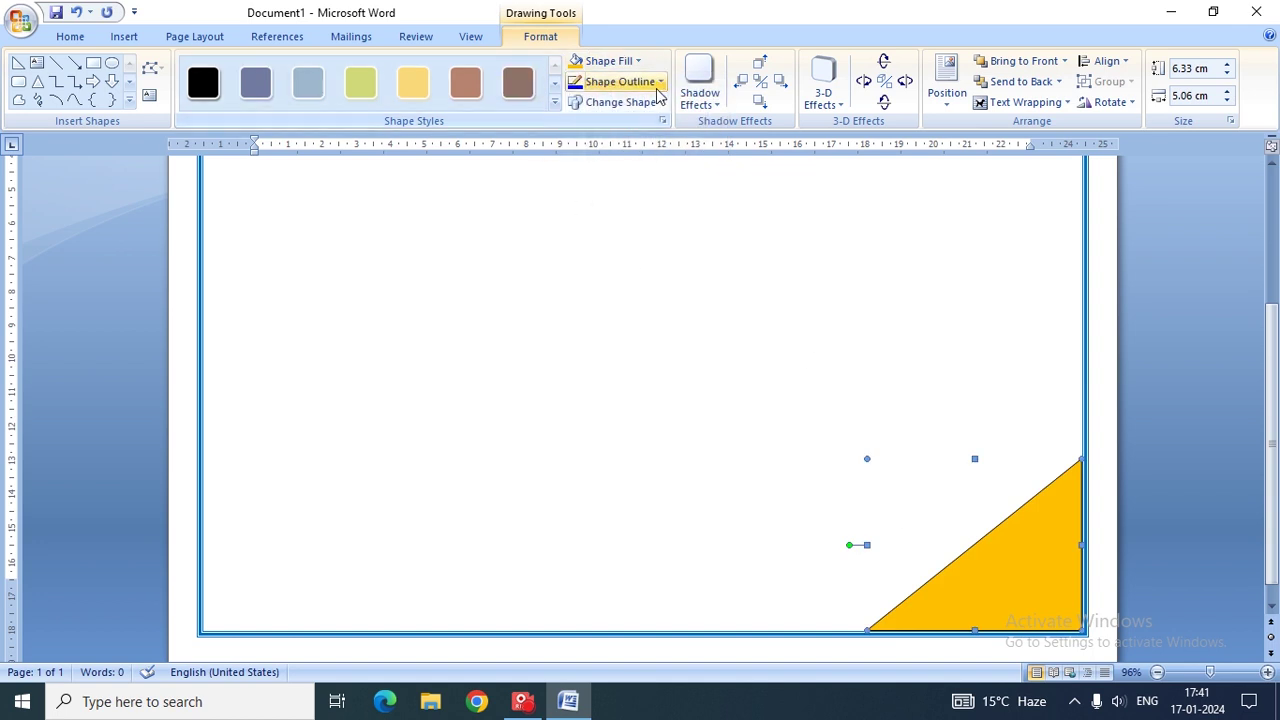
Step: Give both triangles 3 pt black outlines, then paste a copy of the top-left one
click(659, 90)
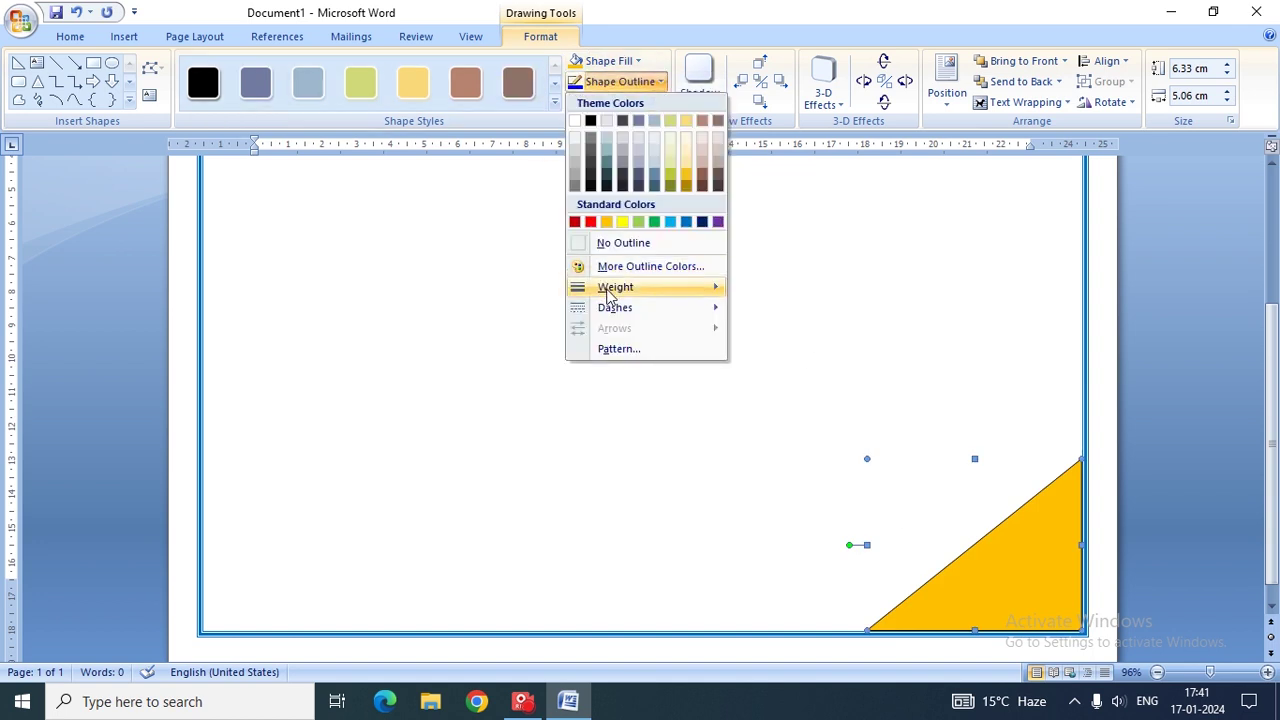
mouse_move(626, 292)
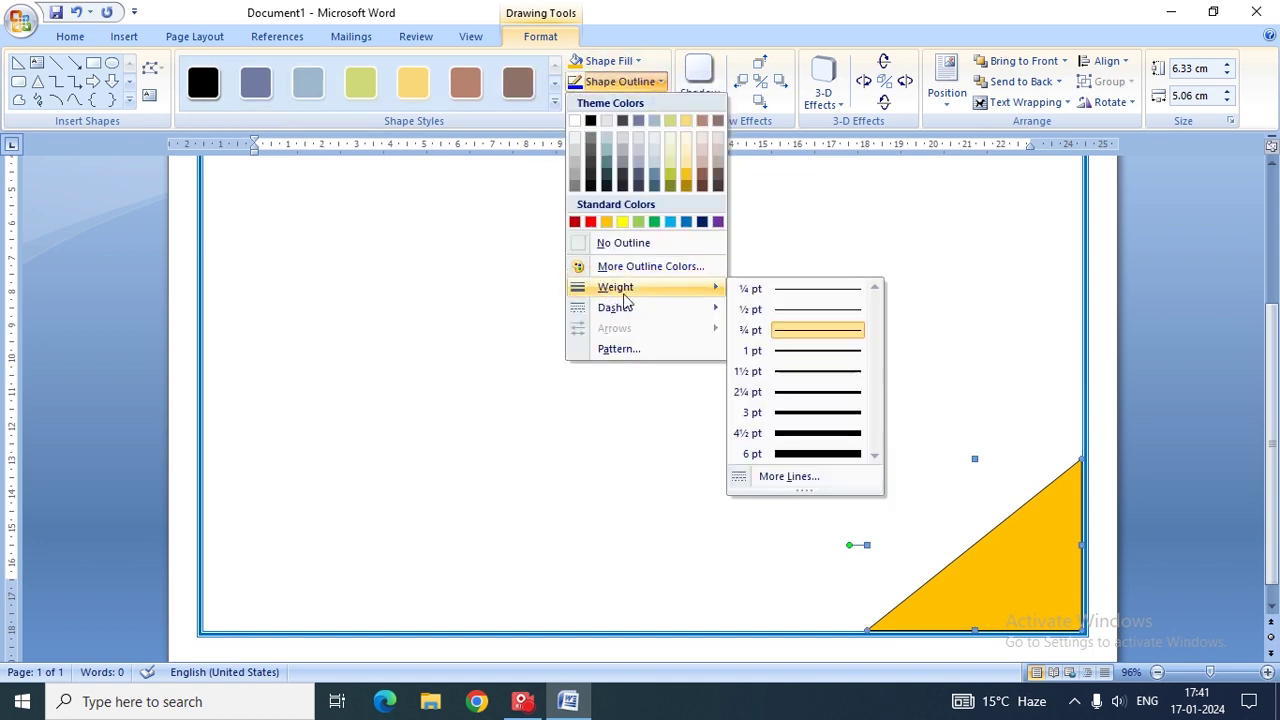
click(787, 420)
scroll(1220, 466, up, 5)
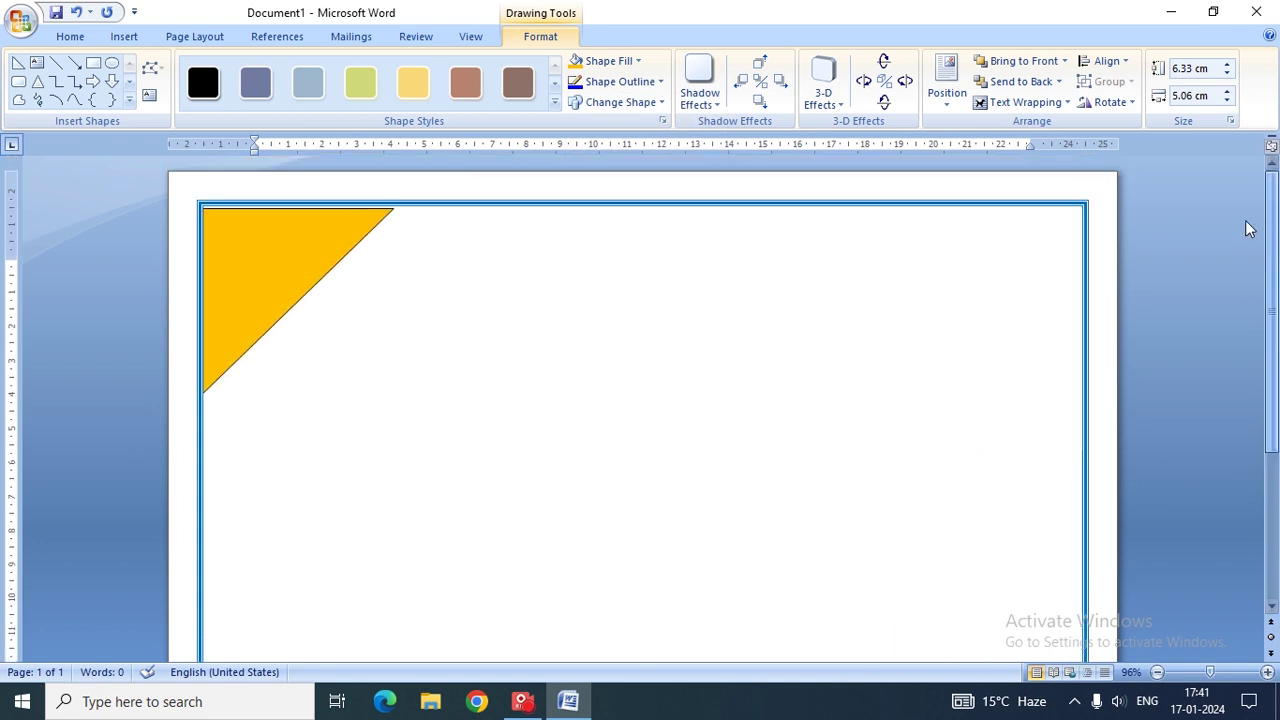
click(271, 261)
click(655, 84)
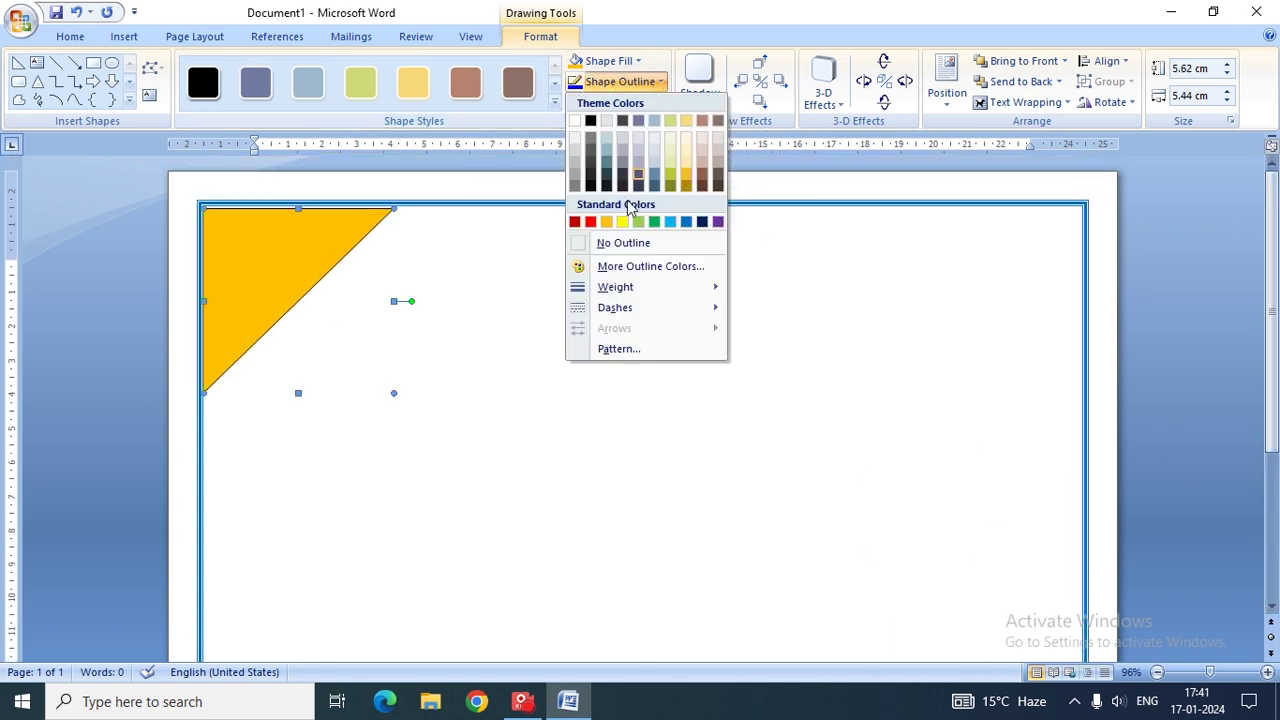
mouse_move(612, 287)
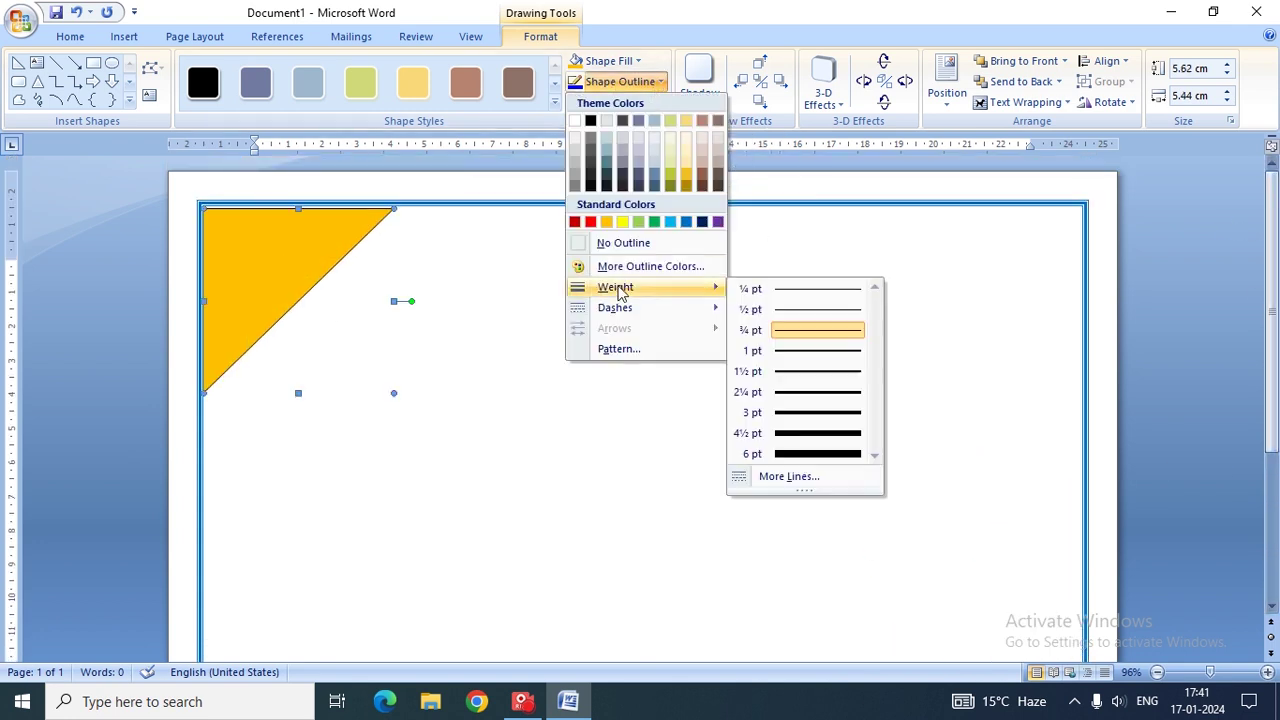
click(843, 415)
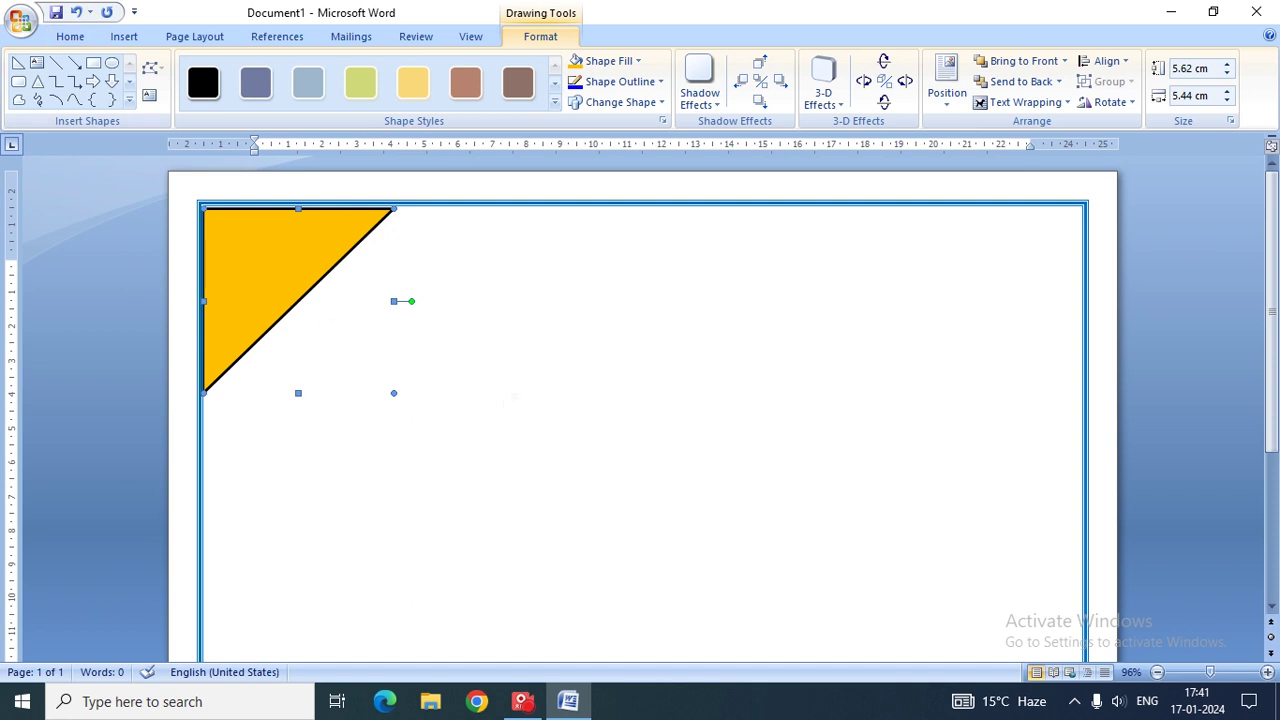
click(255, 266)
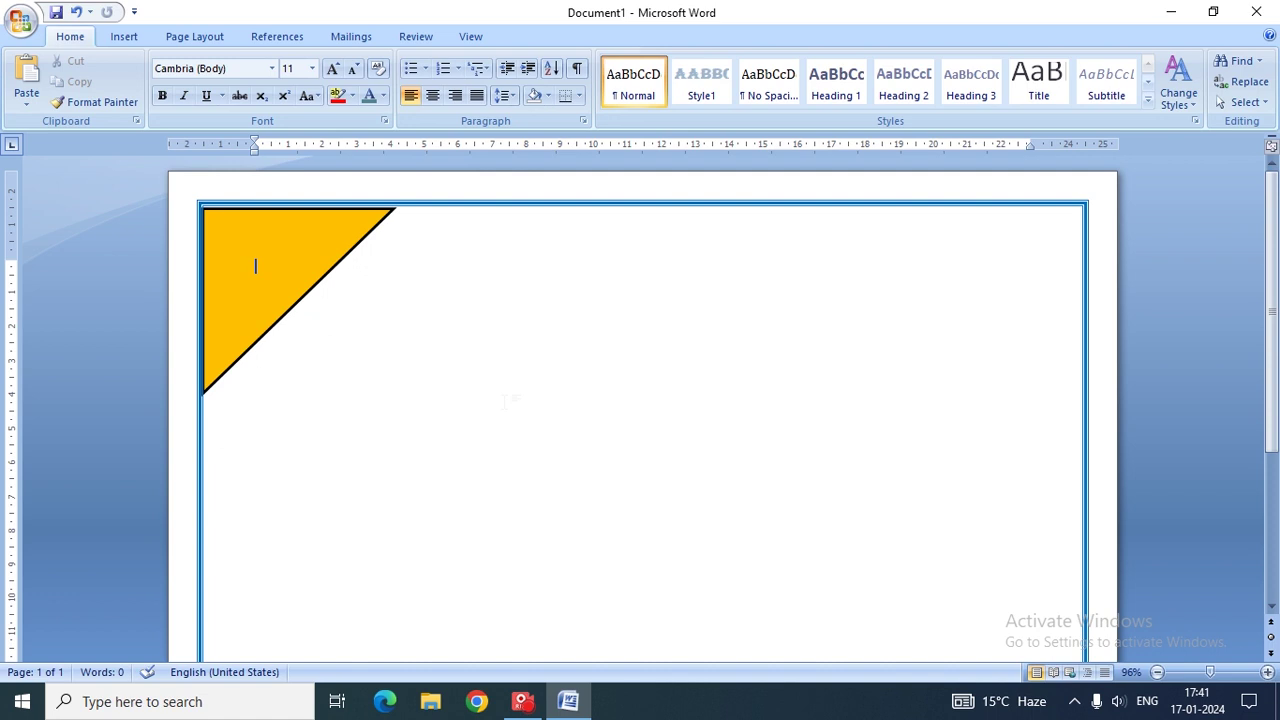
key(ctrl+v)
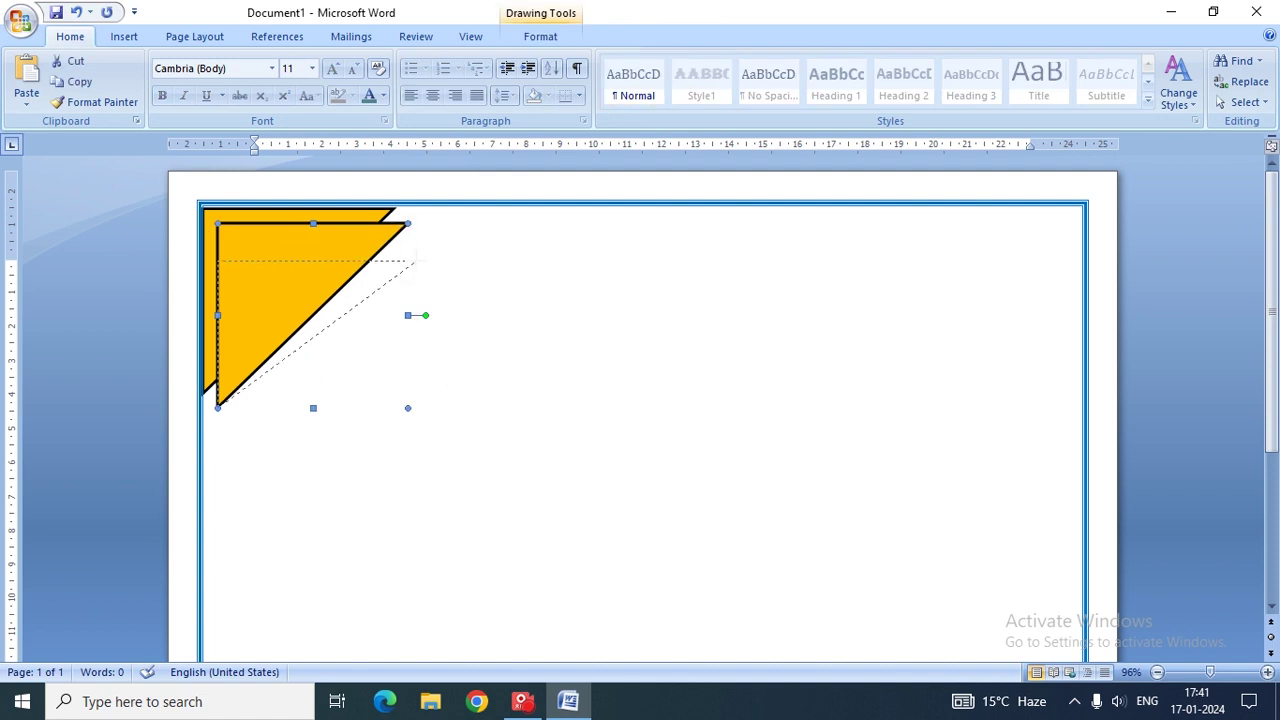
Step: Undo an accidental resize and rotate the pasted triangle copy to point right
drag(402, 224, 416, 261)
click(75, 12)
drag(428, 335, 248, 390)
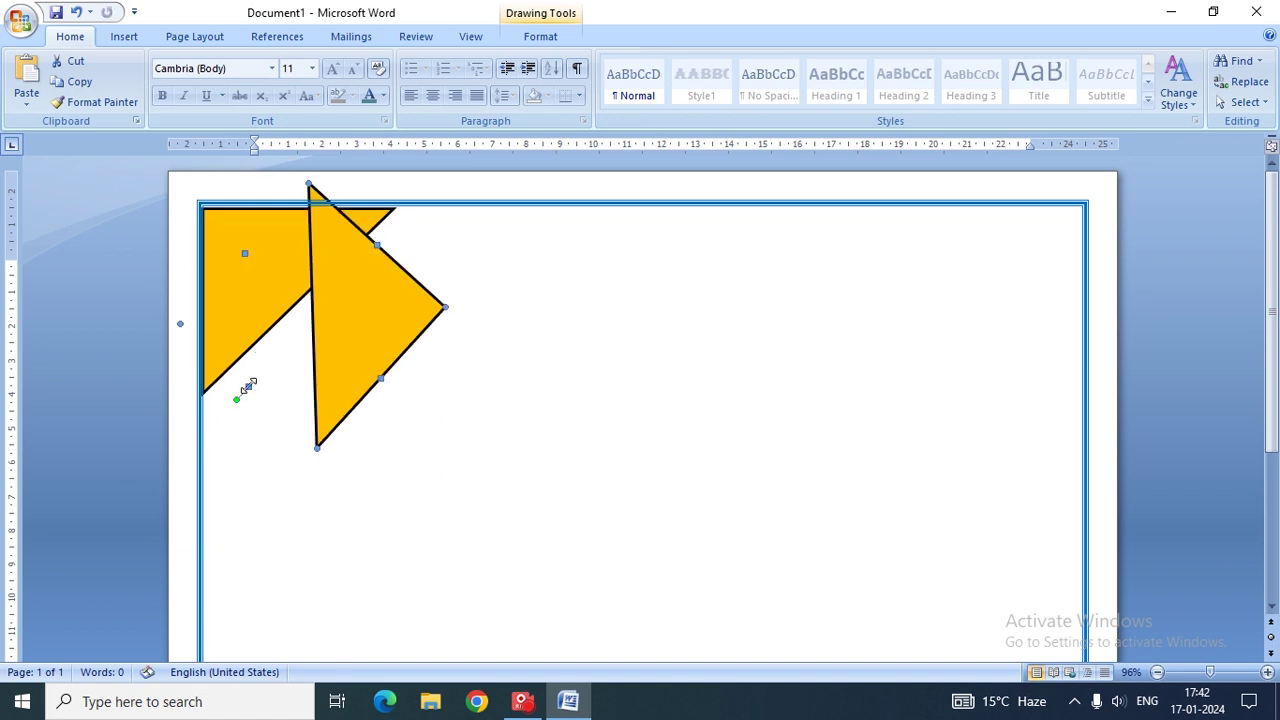
click(255, 265)
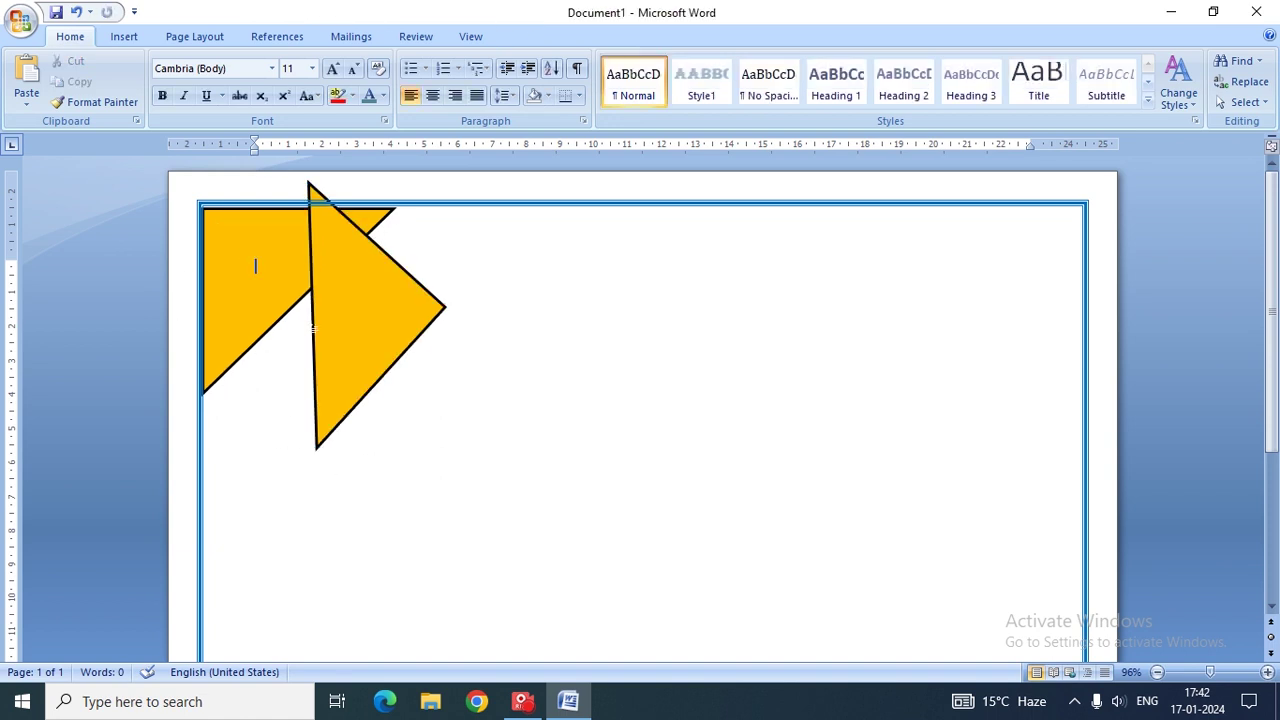
click(240, 320)
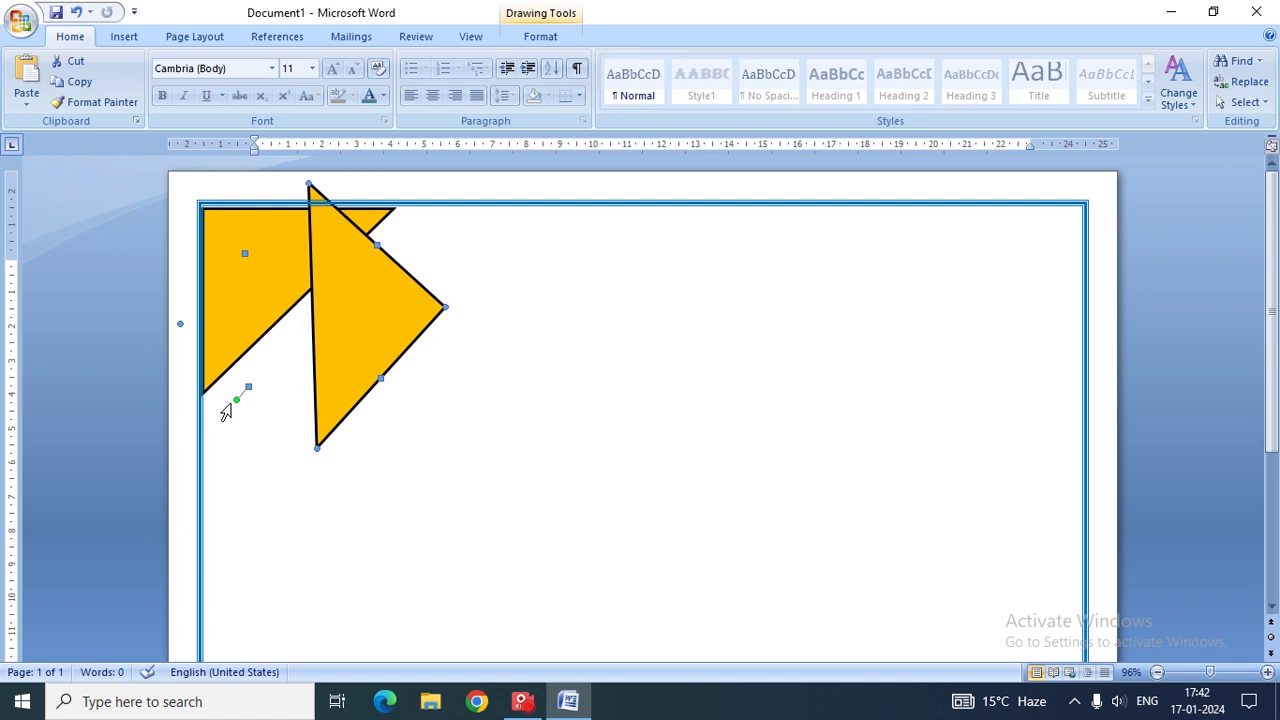
mouse_move(236, 397)
mouse_down()
mouse_move(265, 301)
mouse_move(391, 352)
mouse_up()
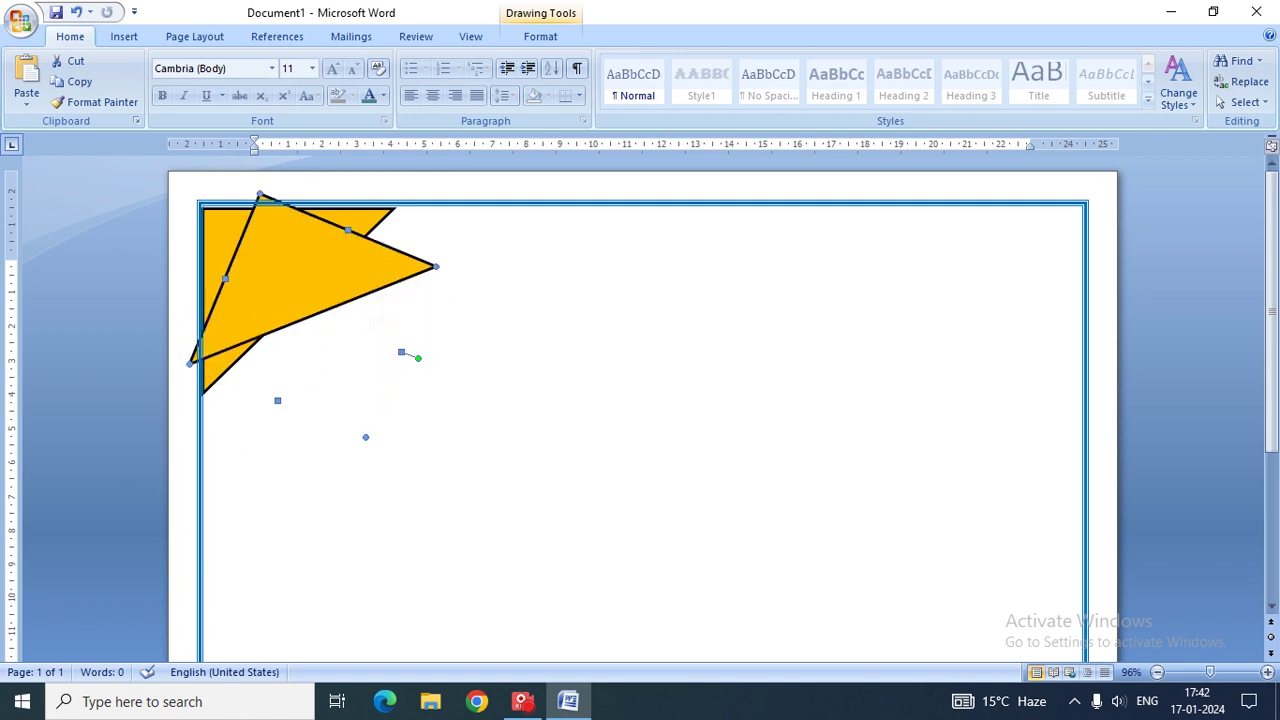
Step: Move and fine-rotate the copy to fill the top-right border corner
drag(666, 337, 943, 366)
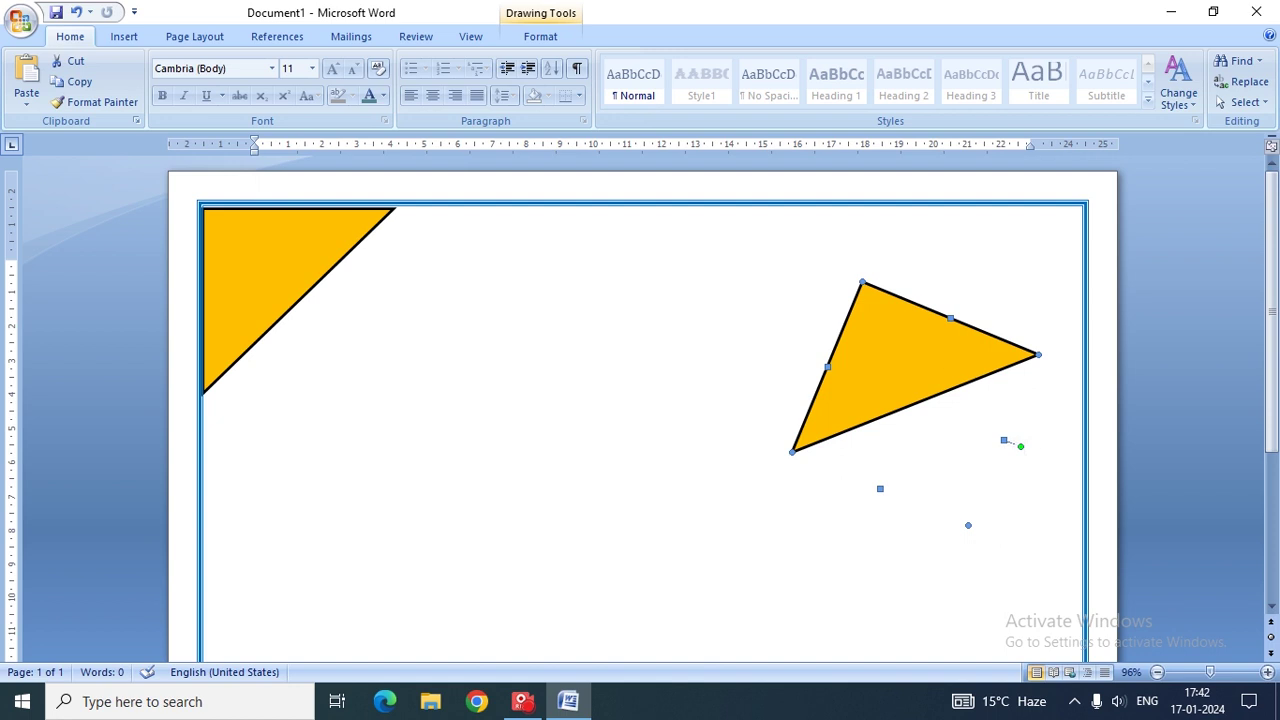
click(255, 265)
click(865, 338)
drag(1020, 451, 920, 393)
drag(920, 393, 906, 434)
drag(1004, 345, 1035, 245)
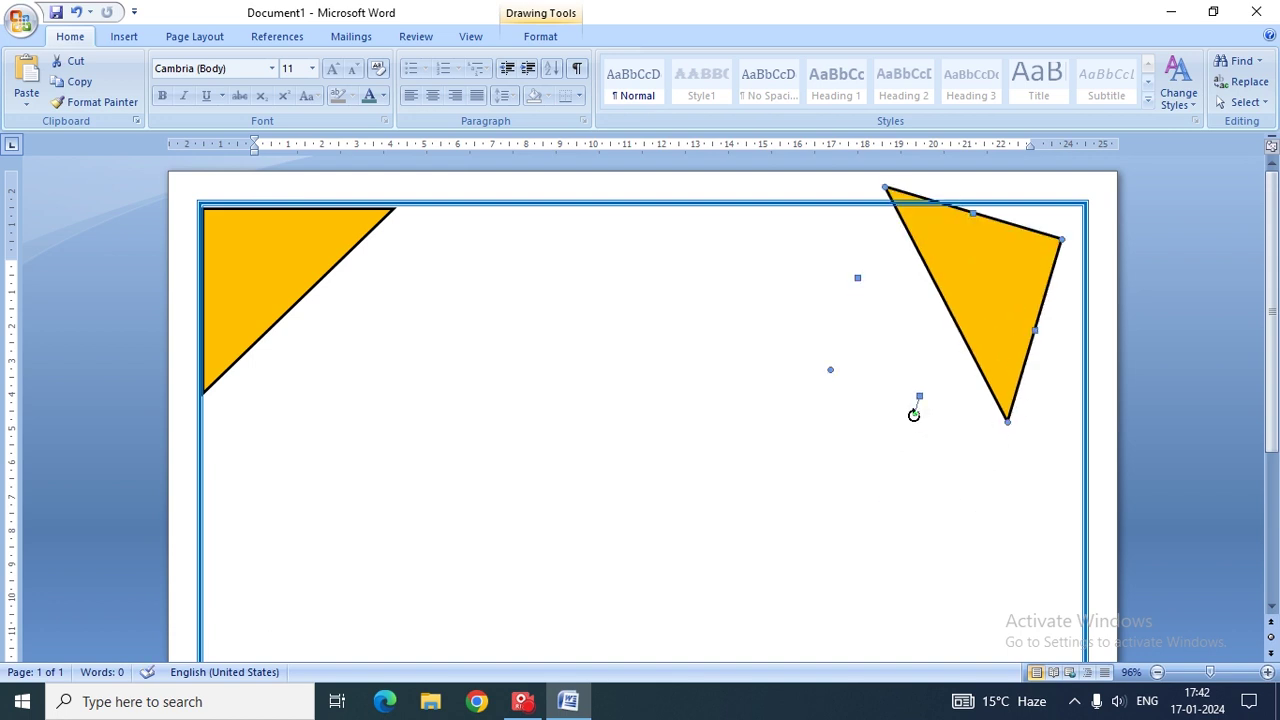
drag(914, 414, 944, 423)
drag(975, 303, 1015, 305)
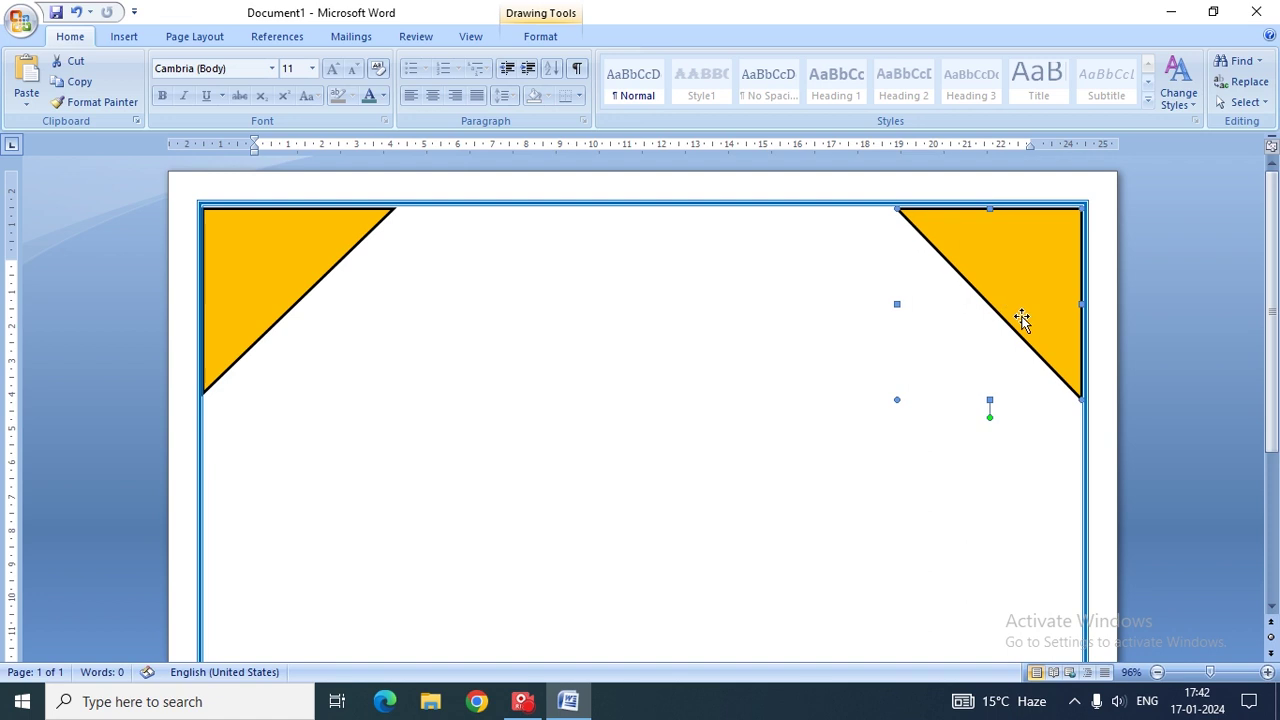
Step: Drag a copy of the top-right triangle down the page and try rotating it
scroll(1138, 383, down, 2)
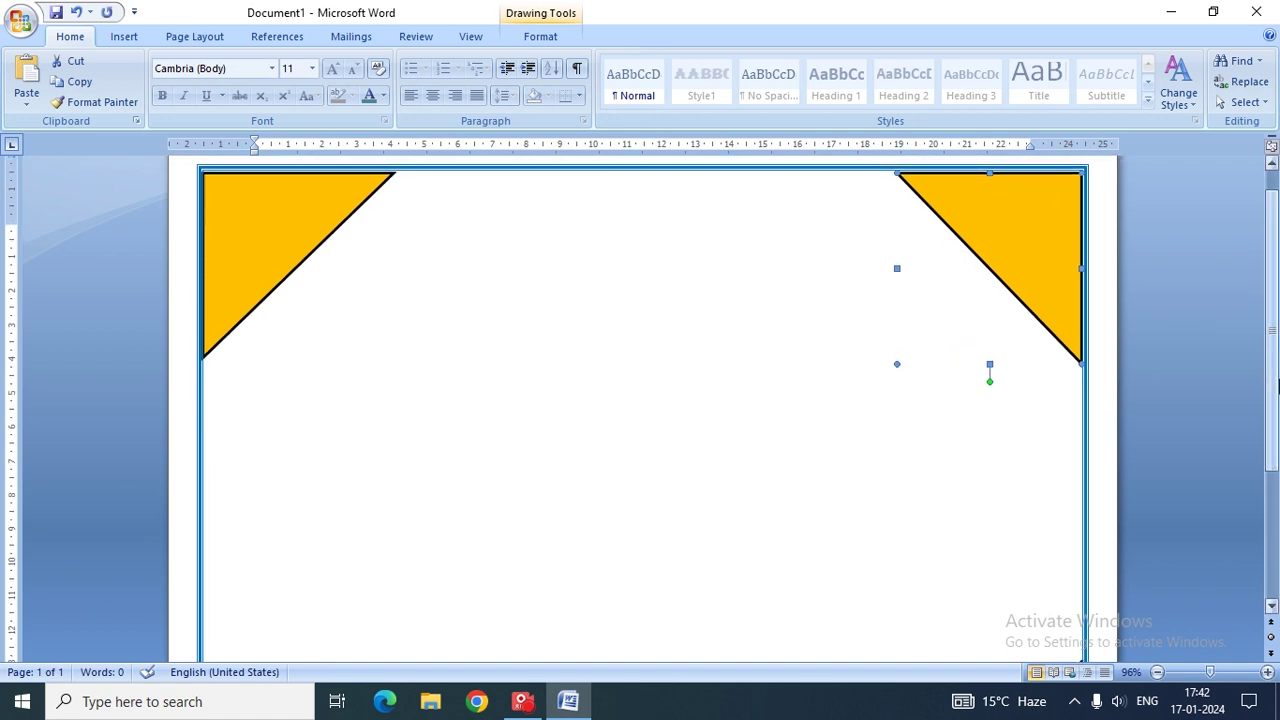
click(719, 465)
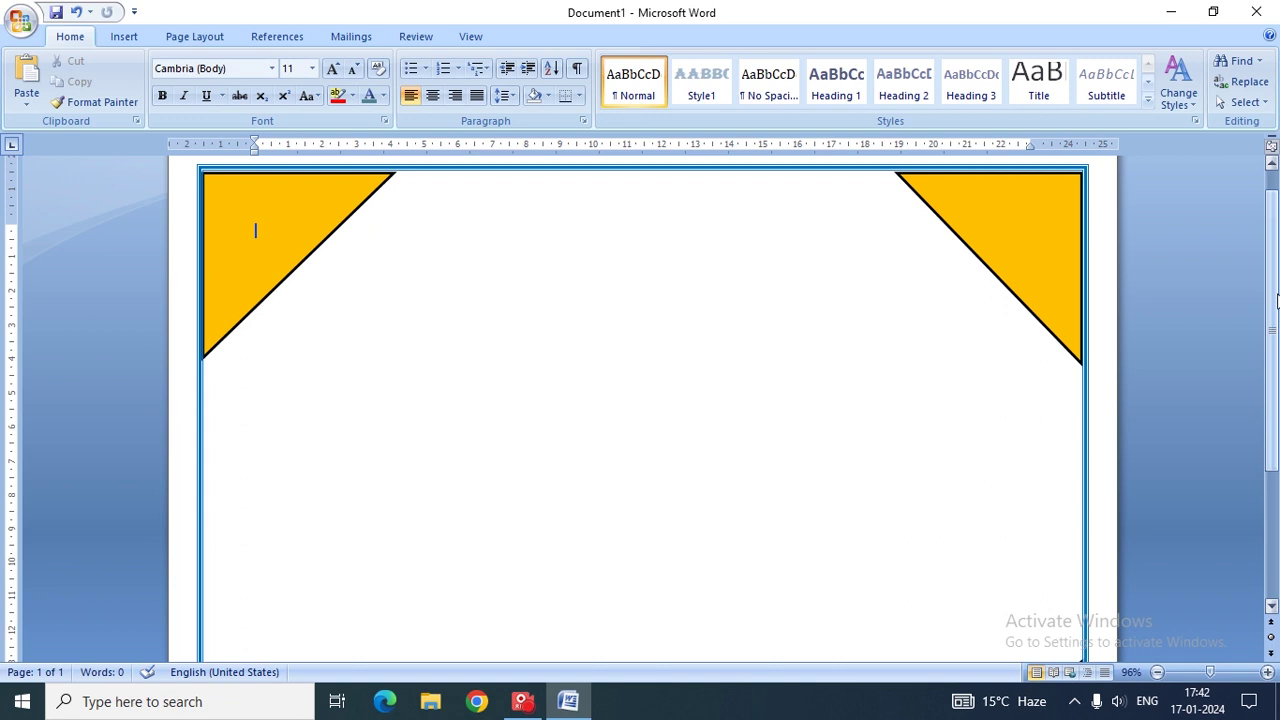
scroll(700, 537, down, 3)
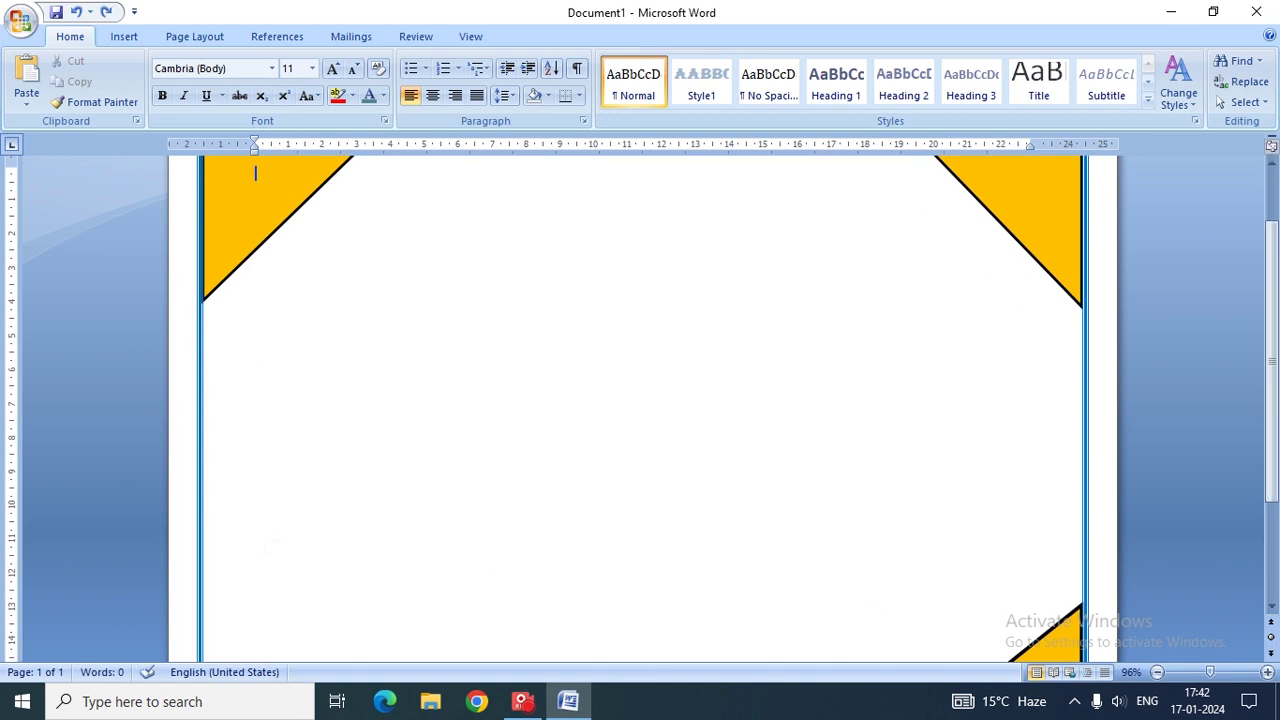
click(1040, 220)
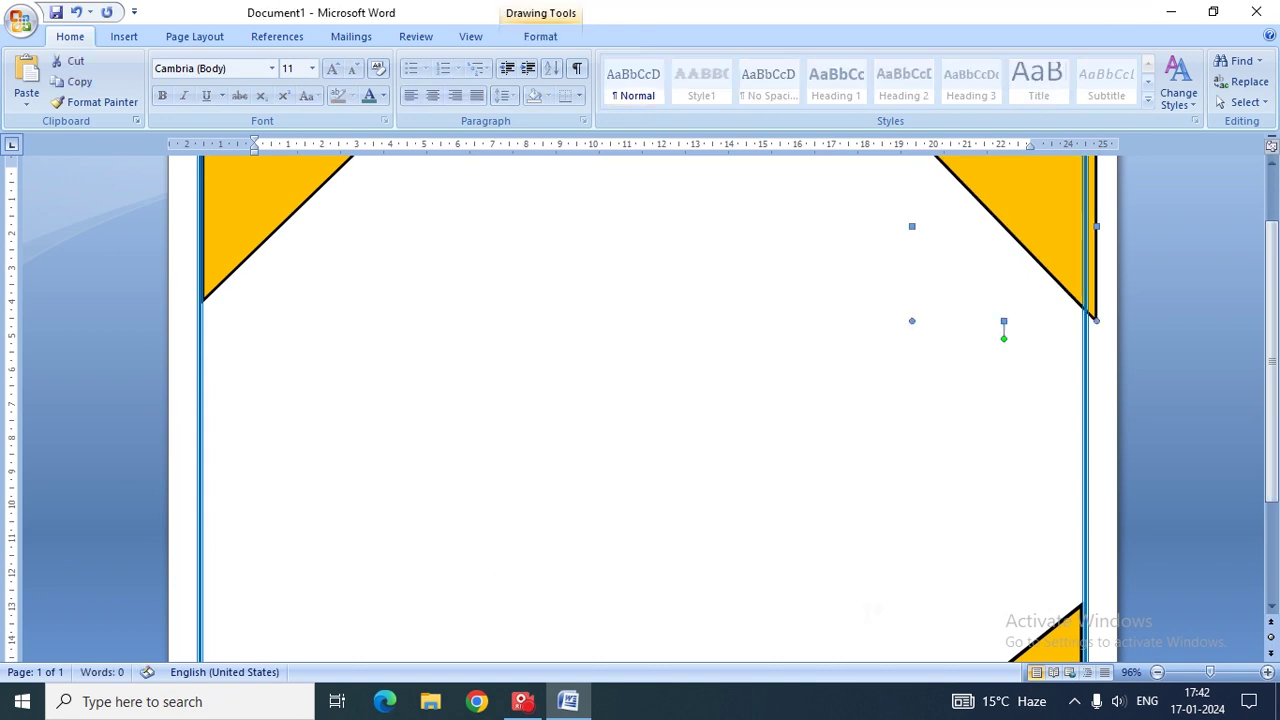
drag(1050, 205, 691, 532)
scroll(1265, 337, down, 1)
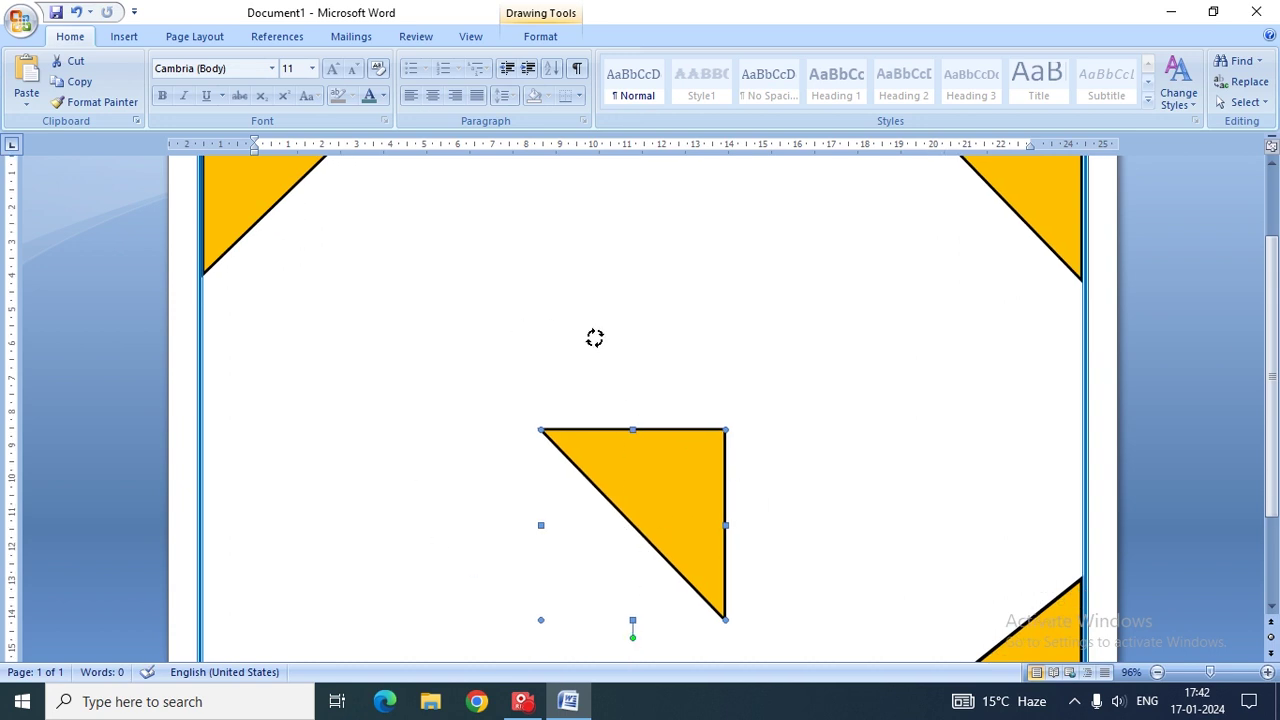
drag(633, 640, 596, 337)
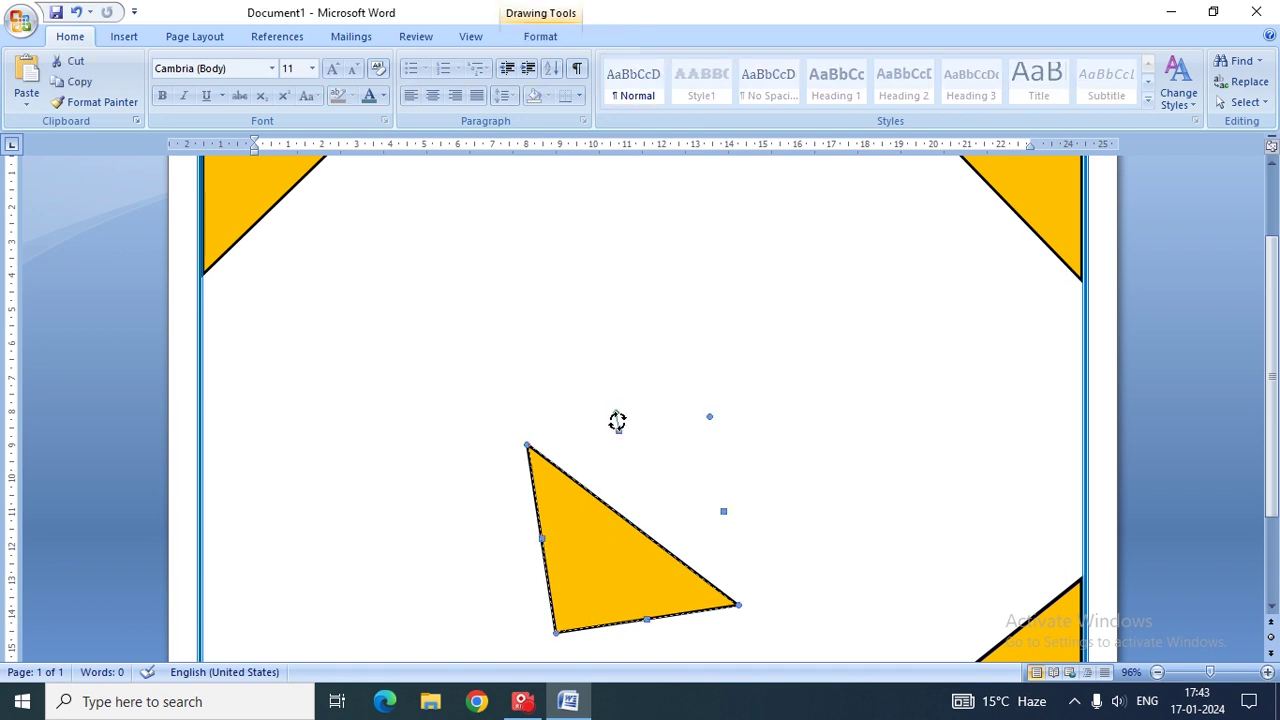
drag(617, 421, 644, 419)
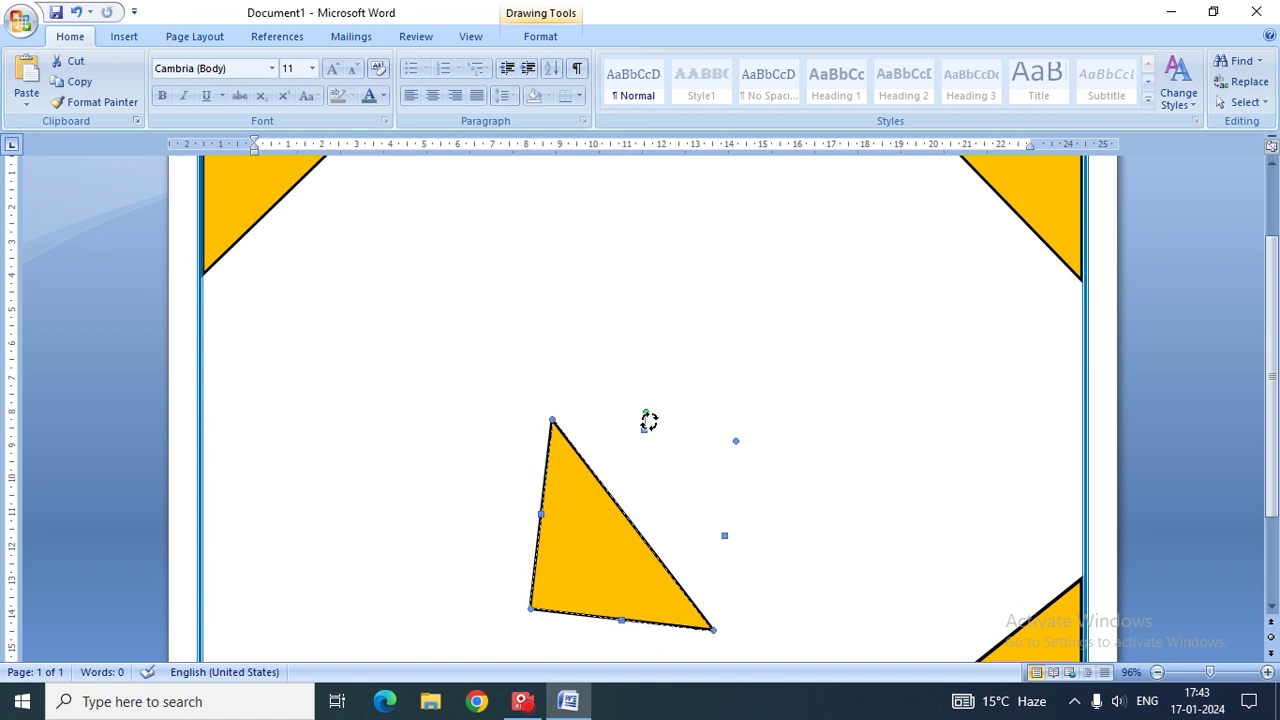
Step: Undo the rotation and move the upright triangle into the bottom-left corner
key(ctrl+z)
scroll(1275, 378, down, 3)
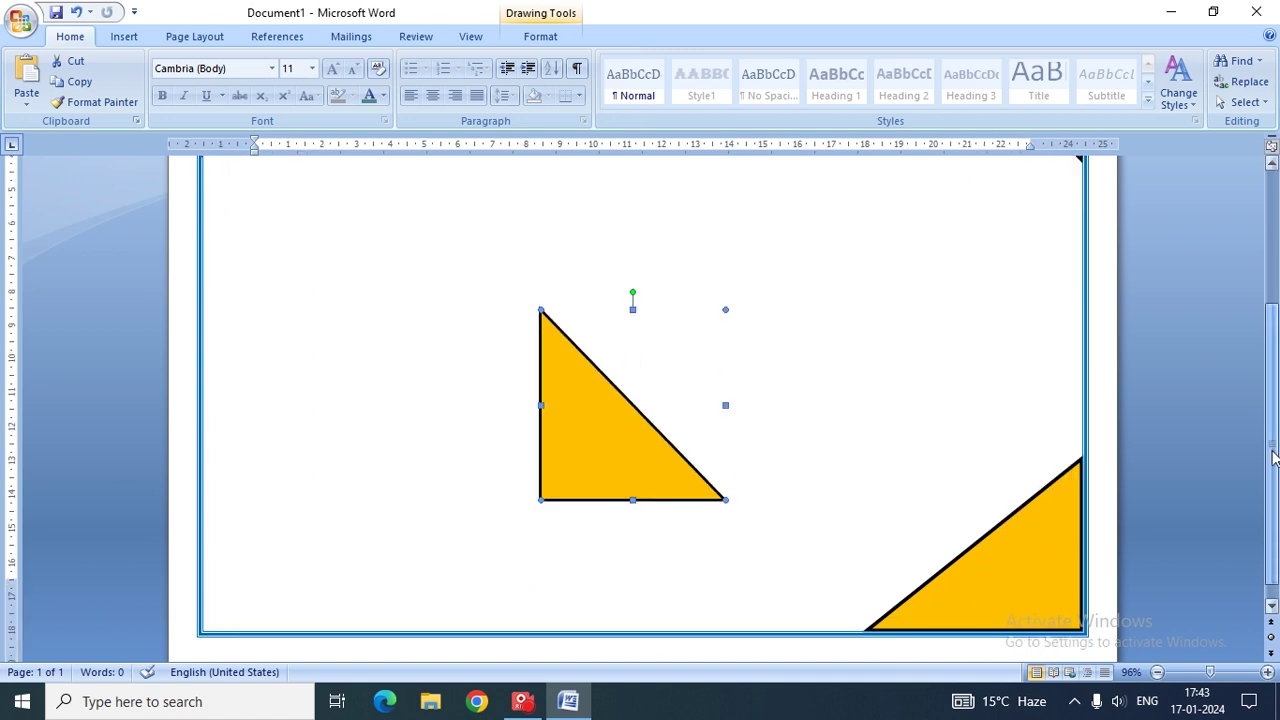
drag(572, 423, 553, 442)
drag(349, 549, 237, 548)
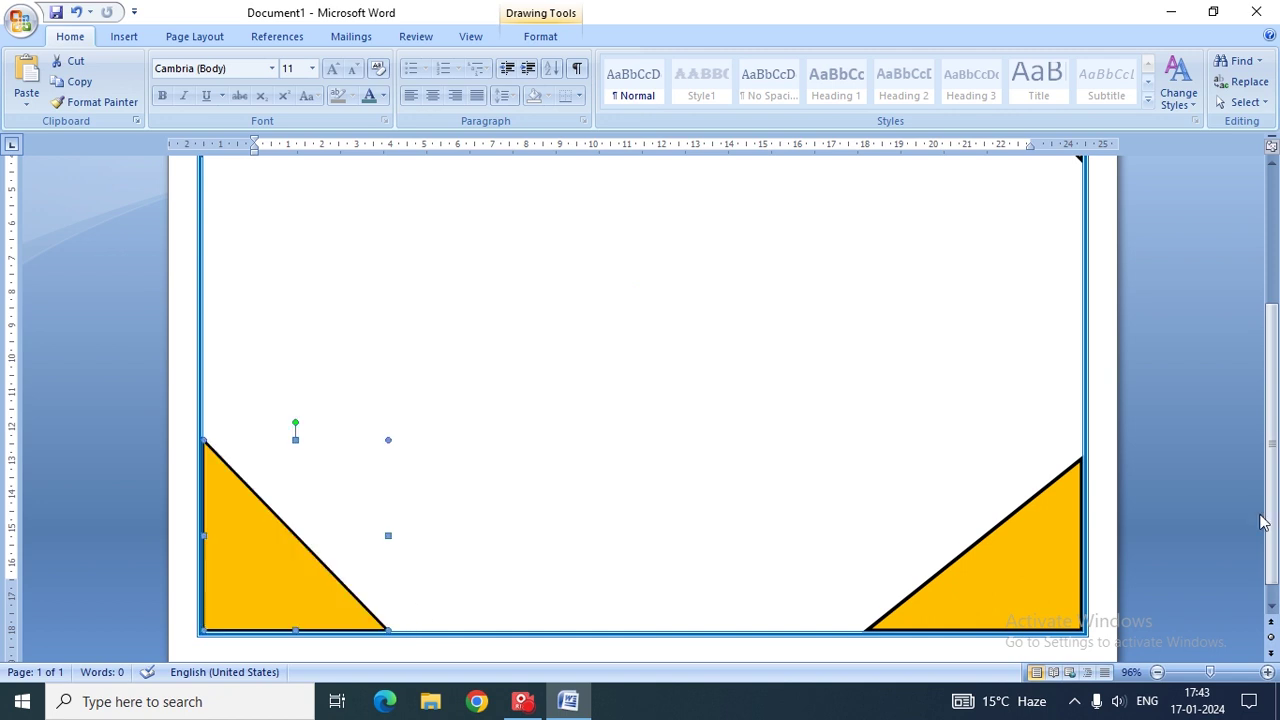
scroll(1276, 482, up, 2)
scroll(1276, 482, up, 2)
click(535, 437)
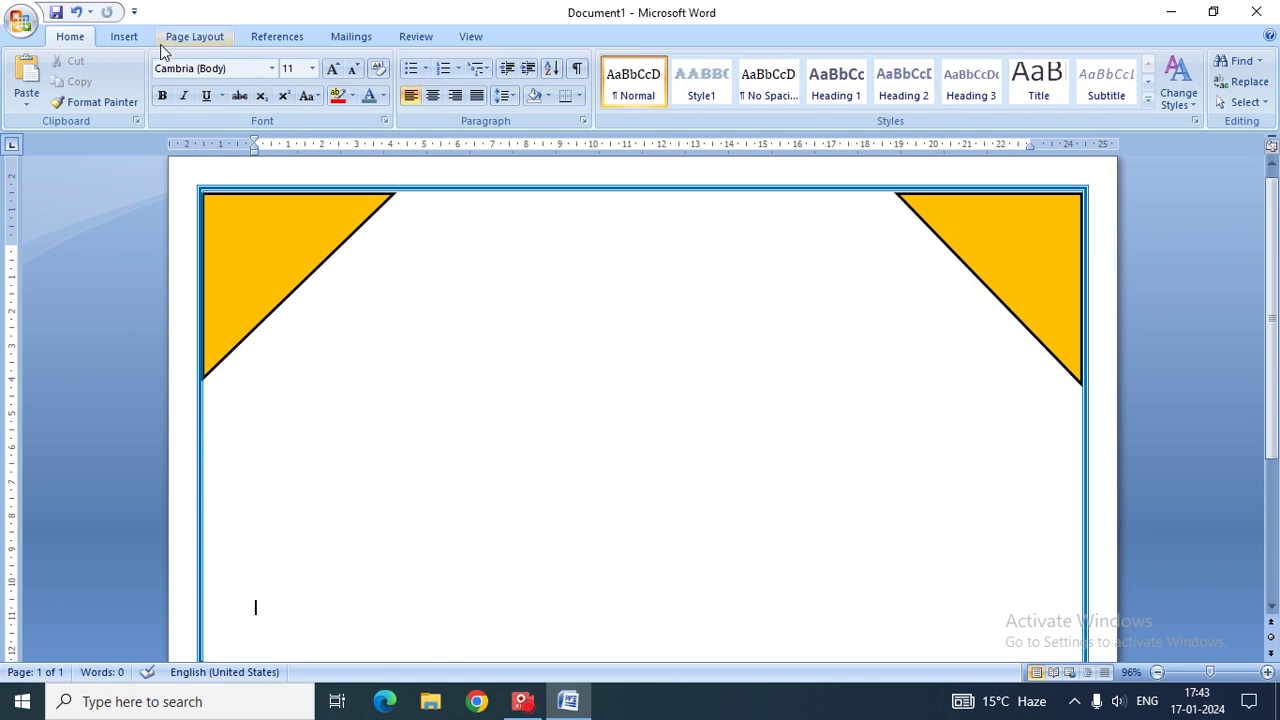
Step: Search clip art for 'computer' and insert the woman-at-a-computer image
click(123, 37)
click(245, 98)
text(flower)
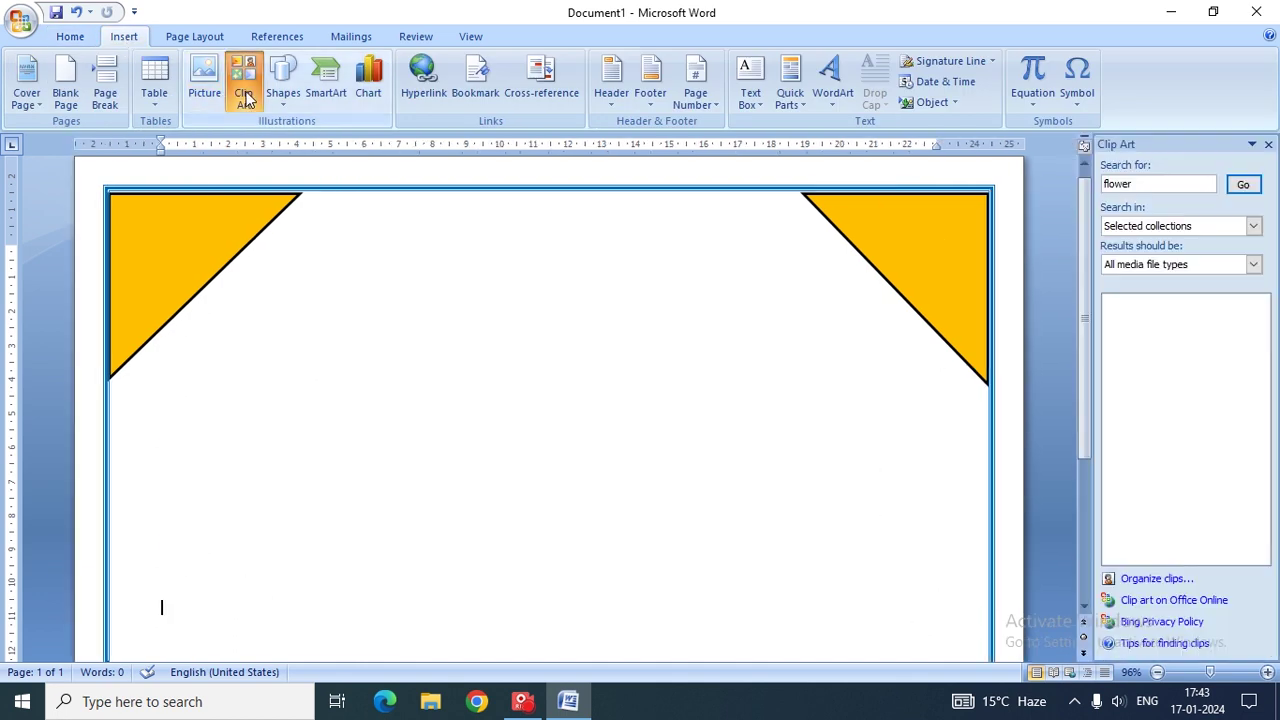
click(1140, 184)
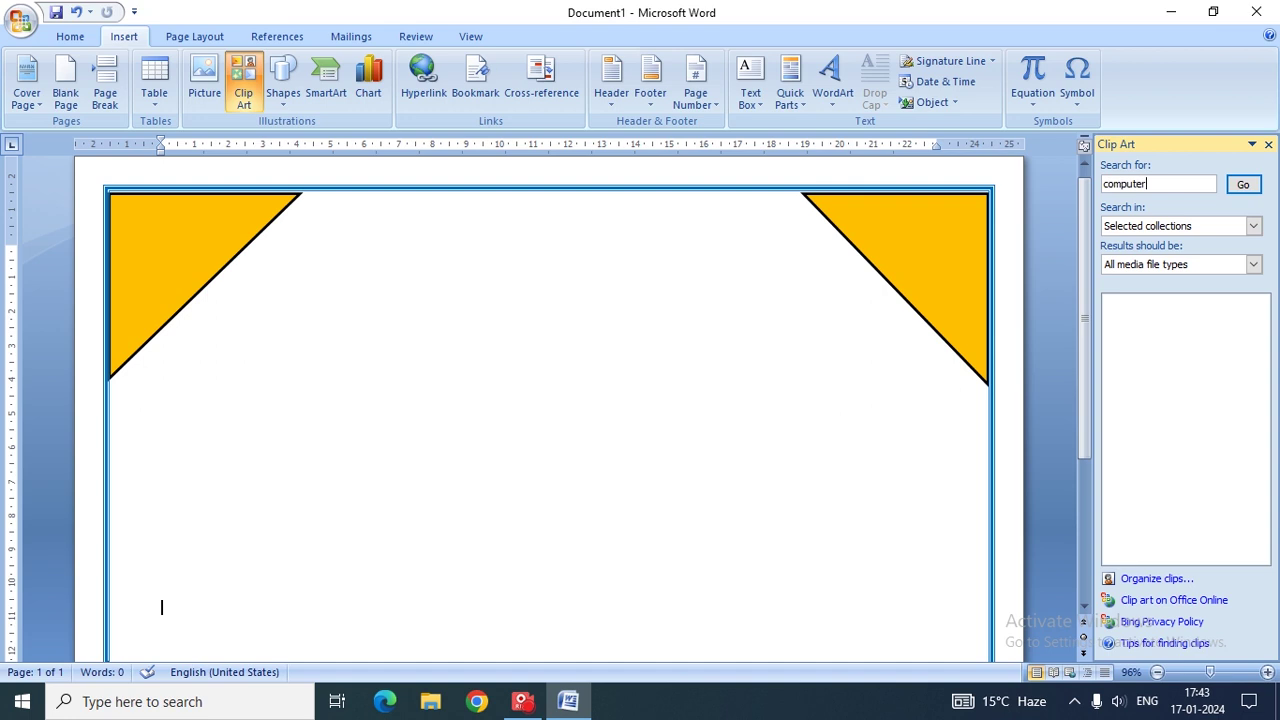
click(1240, 184)
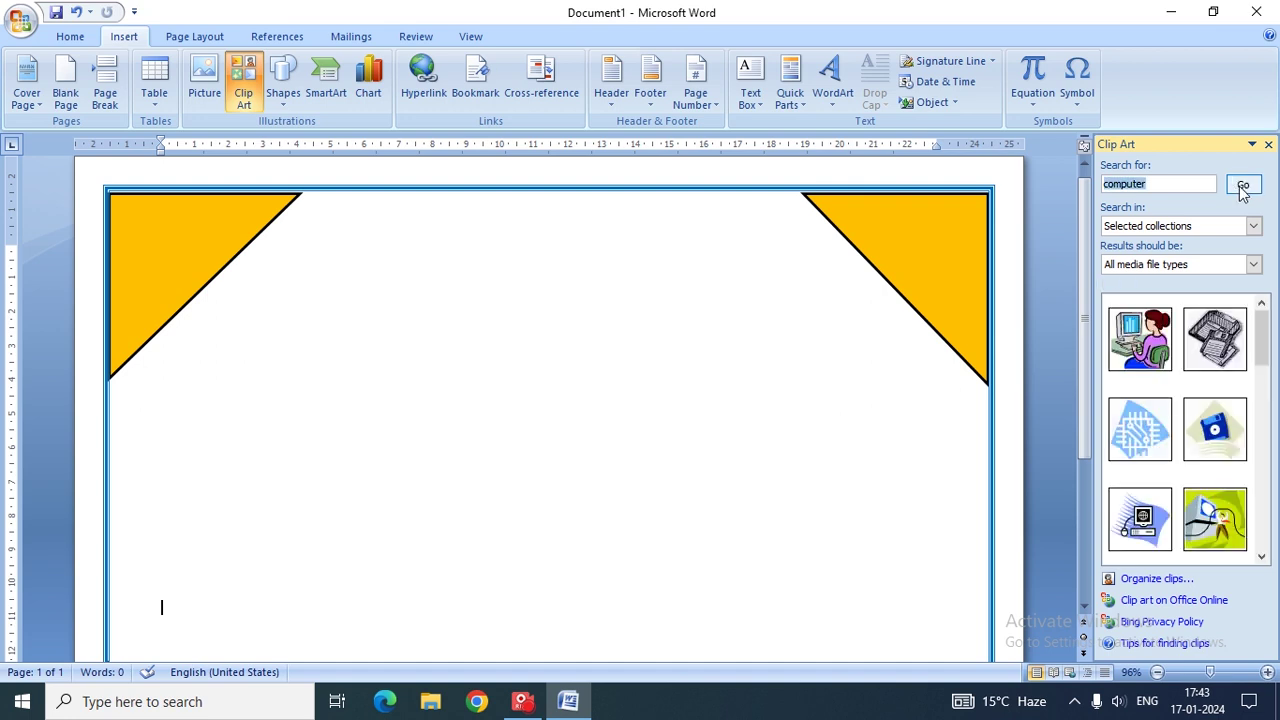
mouse_move(1262, 360)
mouse_down()
mouse_move(1265, 452)
mouse_move(1262, 330)
mouse_up()
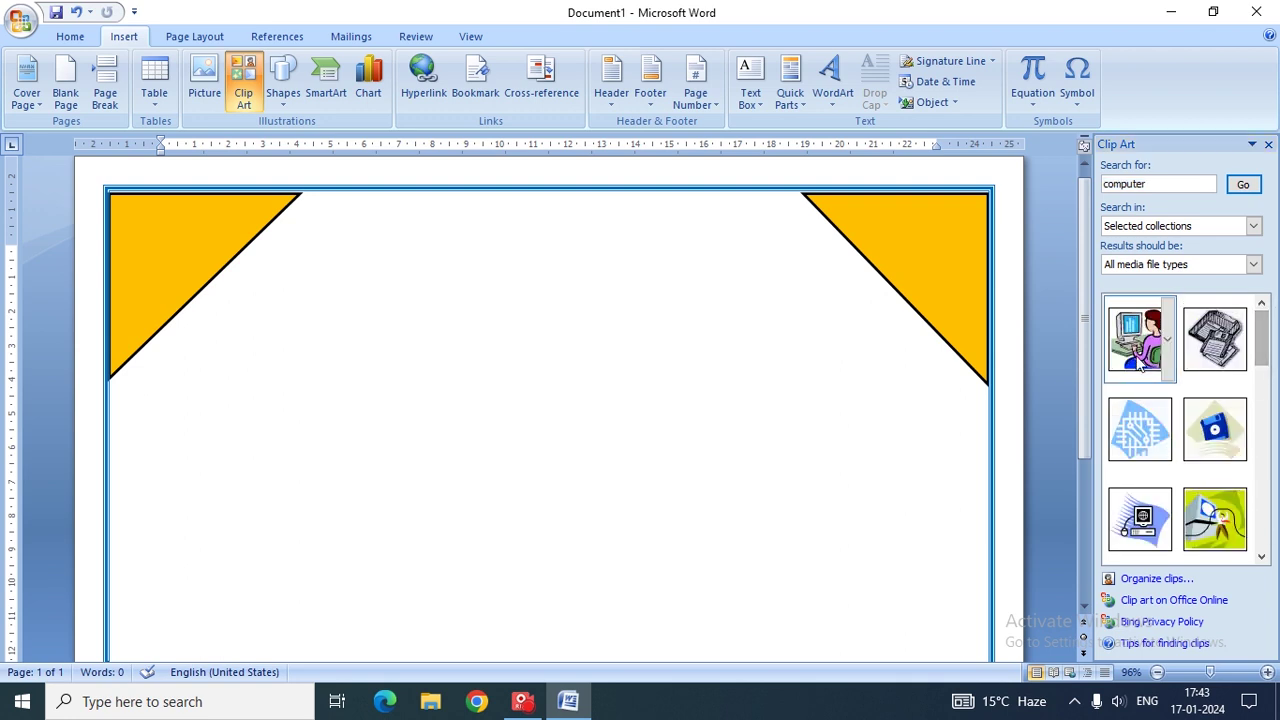
click(1138, 362)
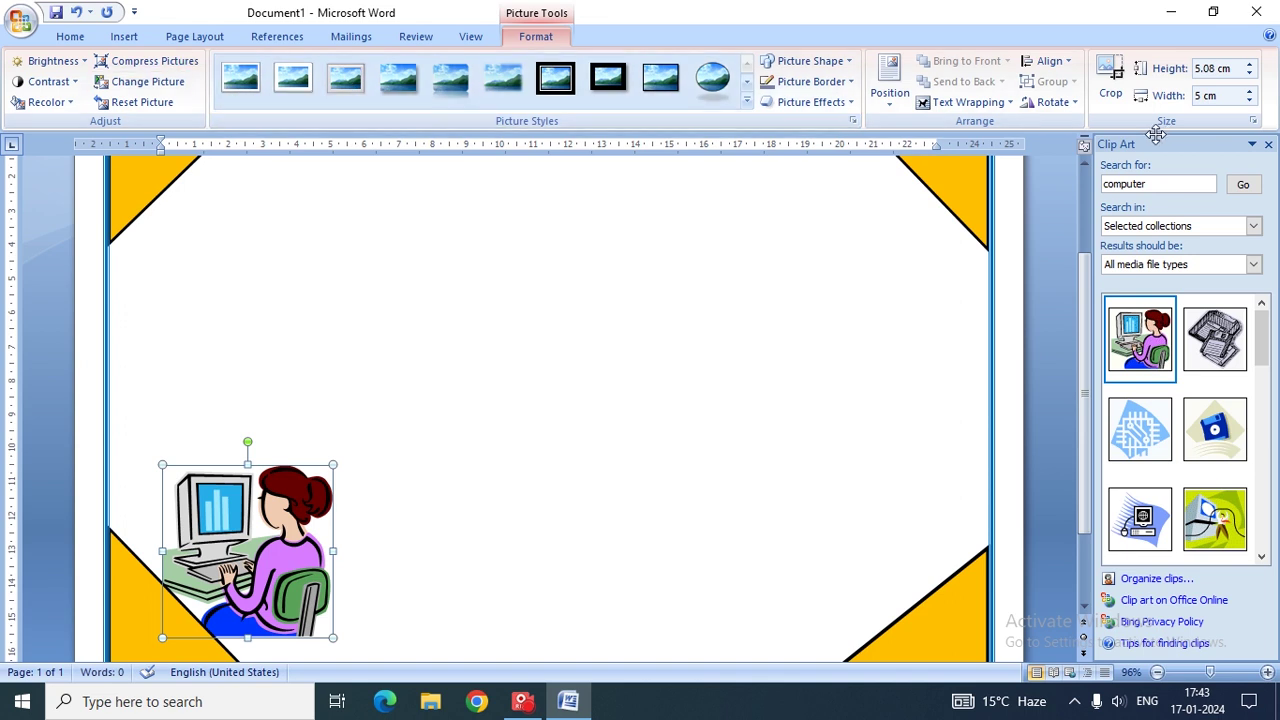
Step: Give the clip art an oval shadowed frame, float it in front of text near the top-left triangle
click(703, 95)
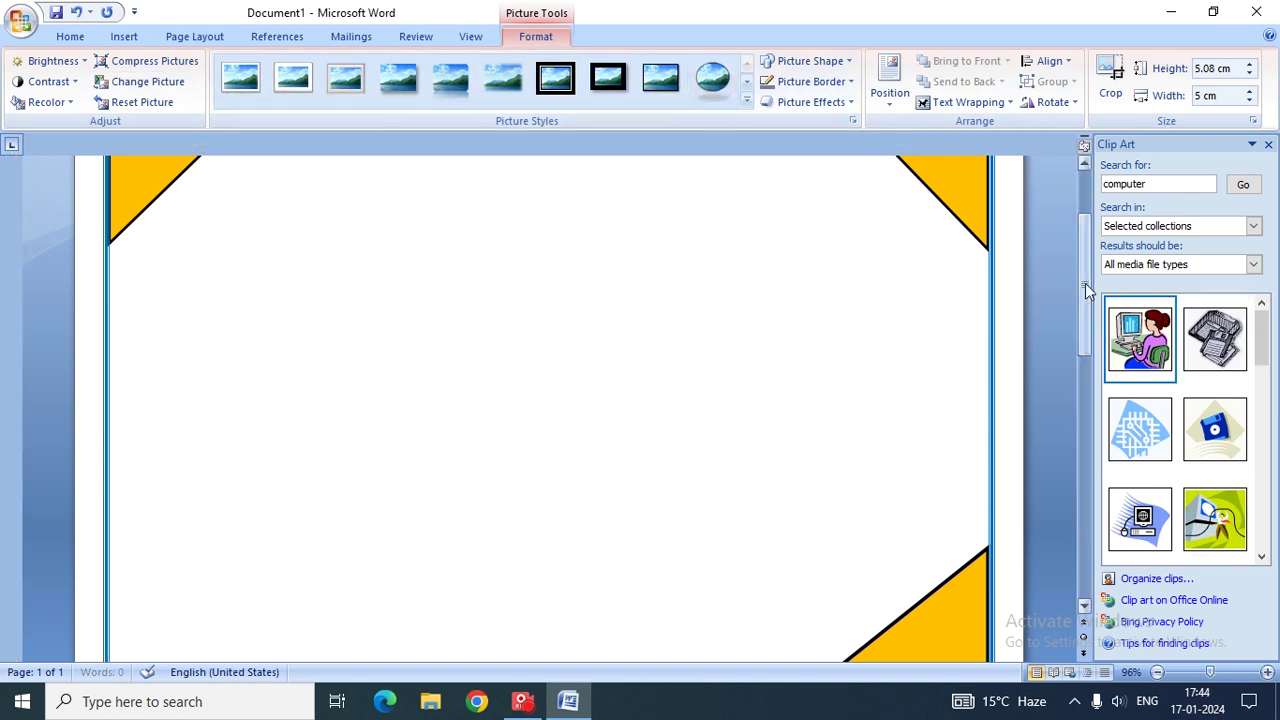
drag(1083, 255, 1081, 327)
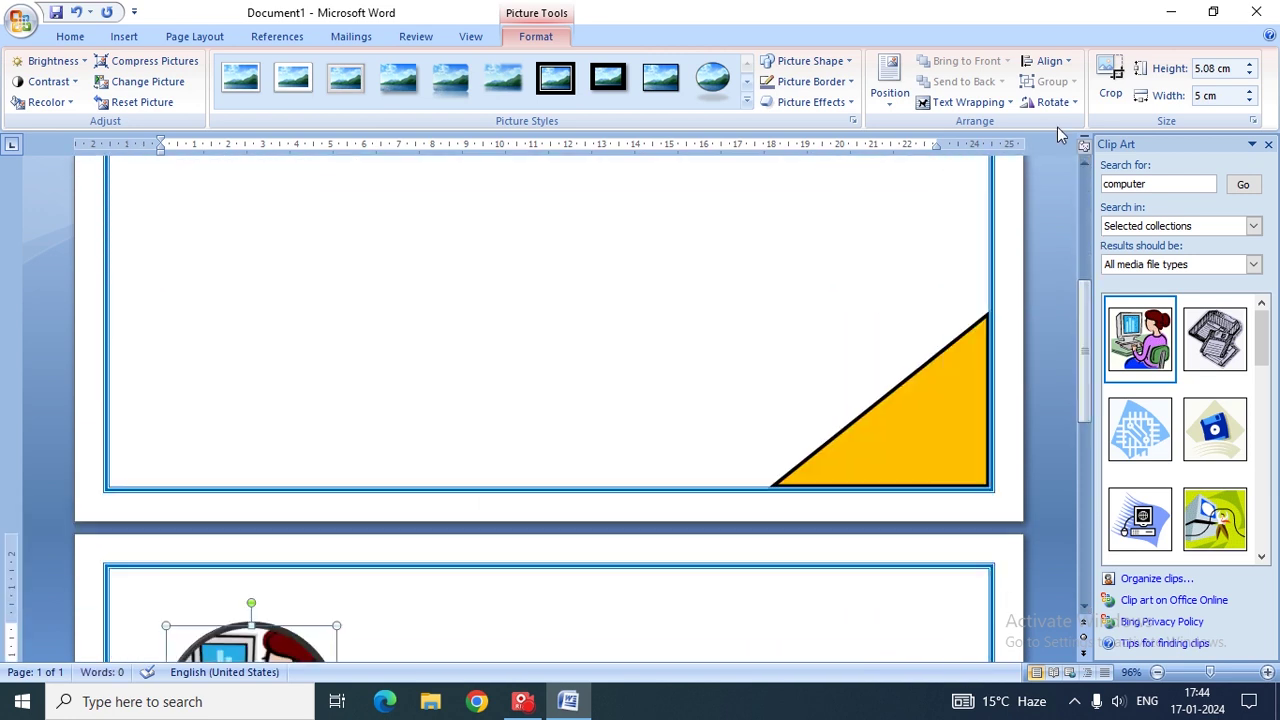
click(967, 102)
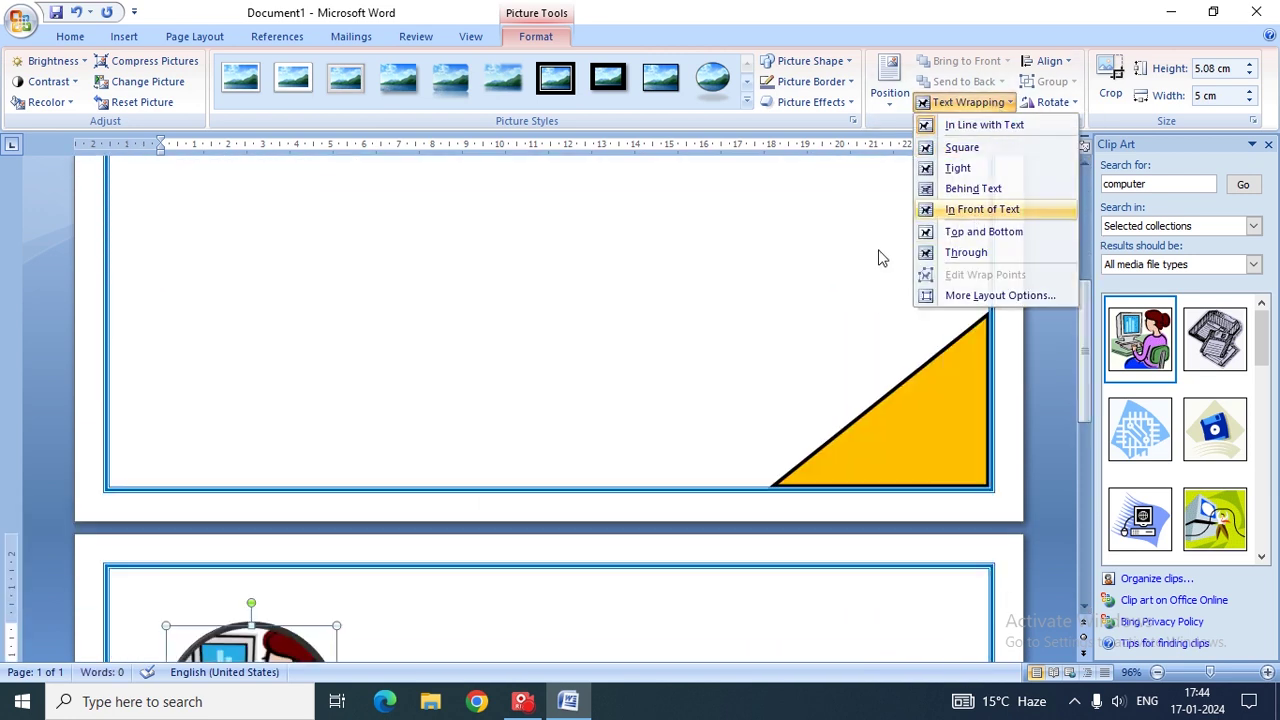
click(980, 210)
drag(1090, 425, 1086, 215)
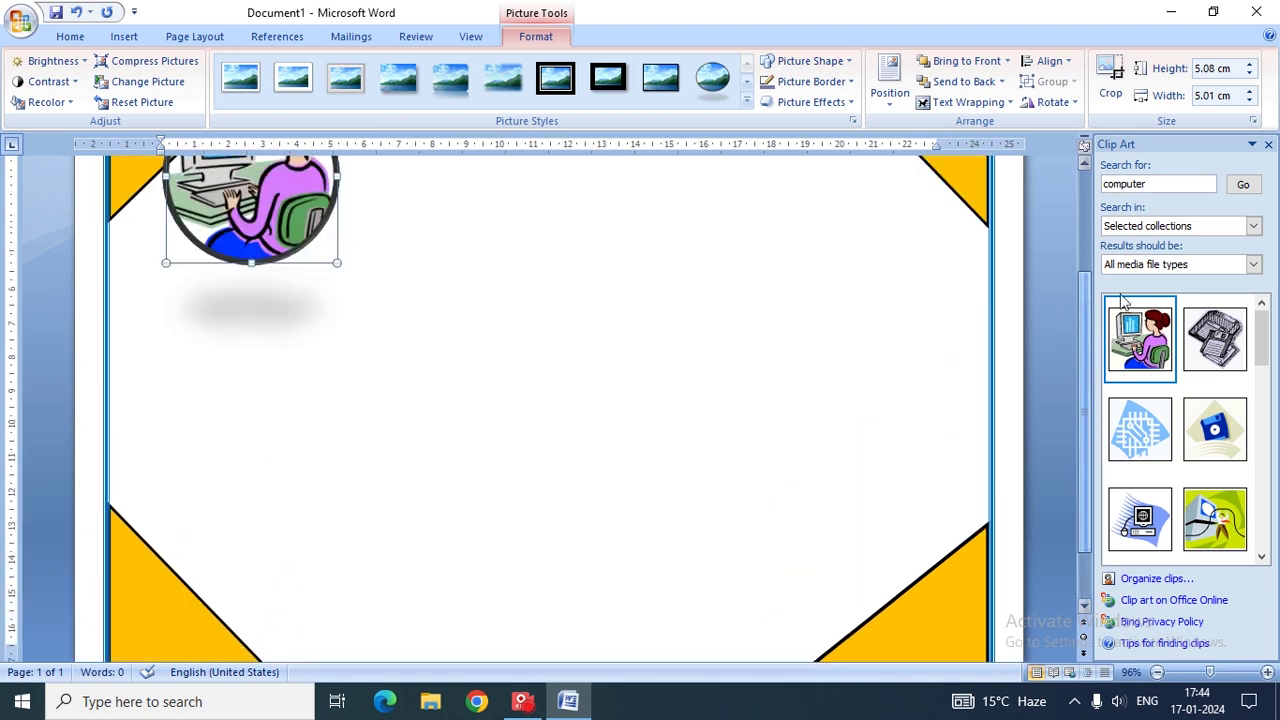
mouse_move(251, 341)
mouse_down()
mouse_move(321, 341)
mouse_move(297, 341)
mouse_up()
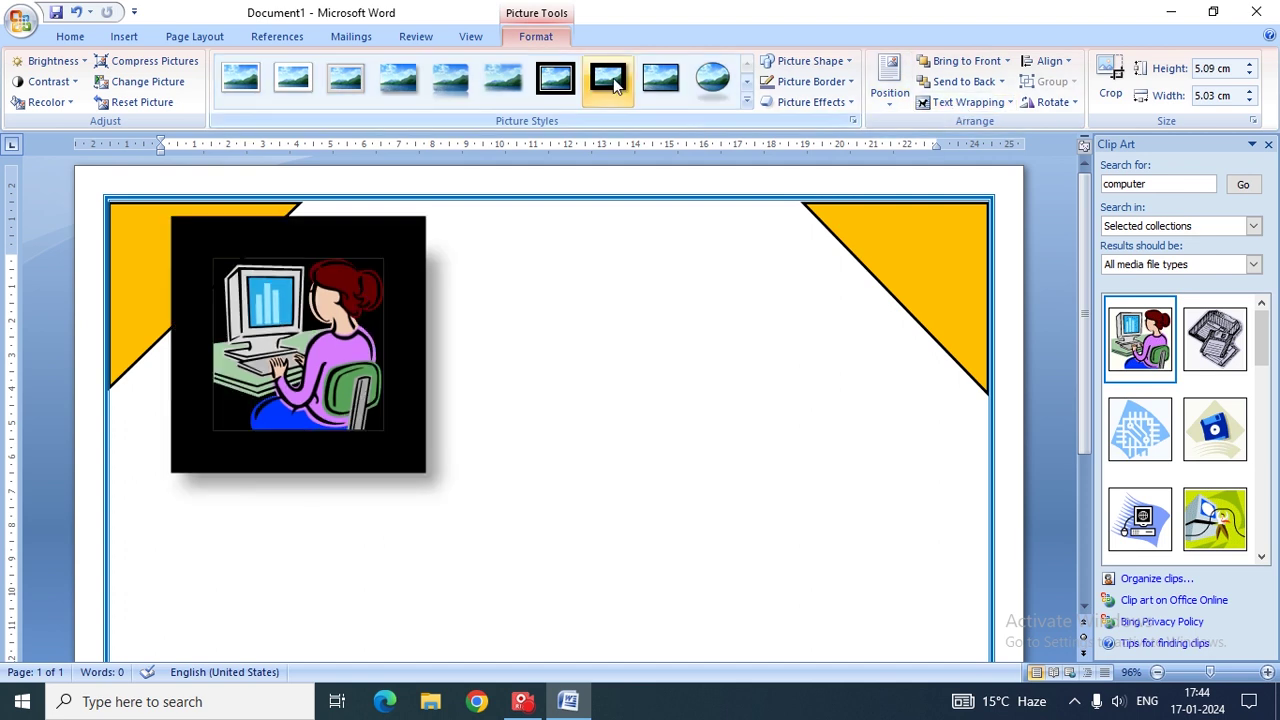
click(708, 86)
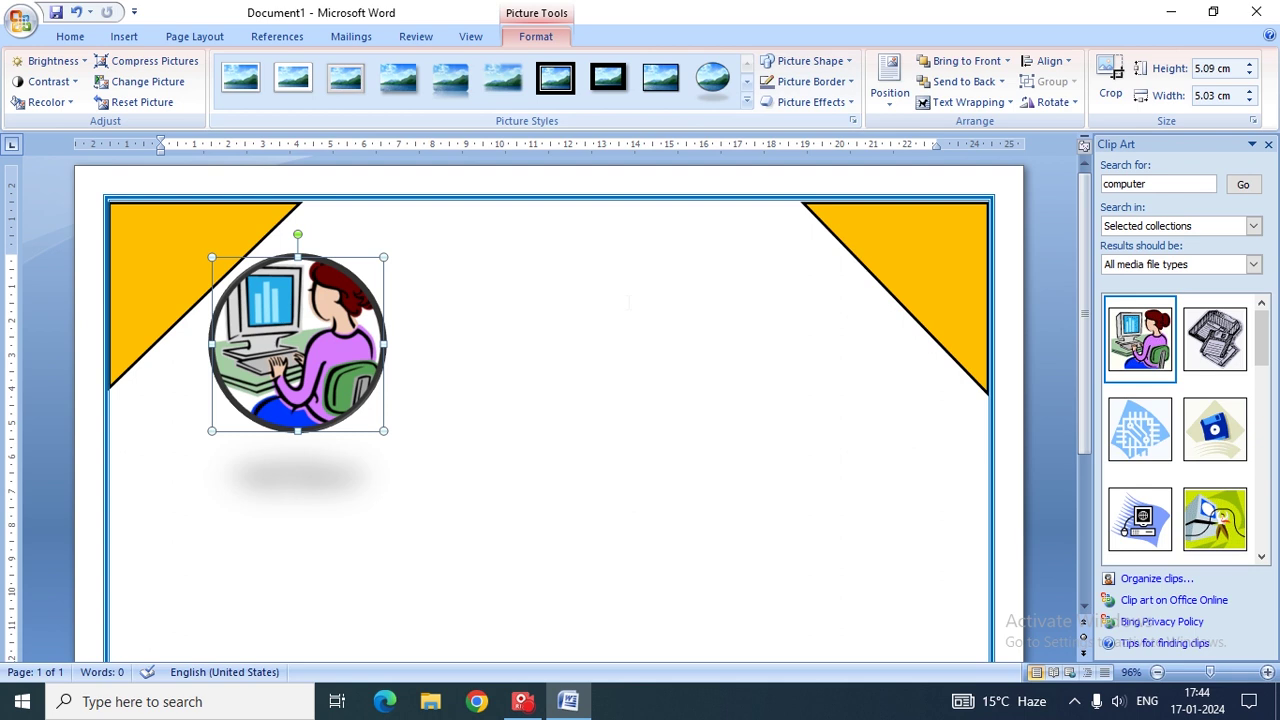
click(370, 336)
click(313, 355)
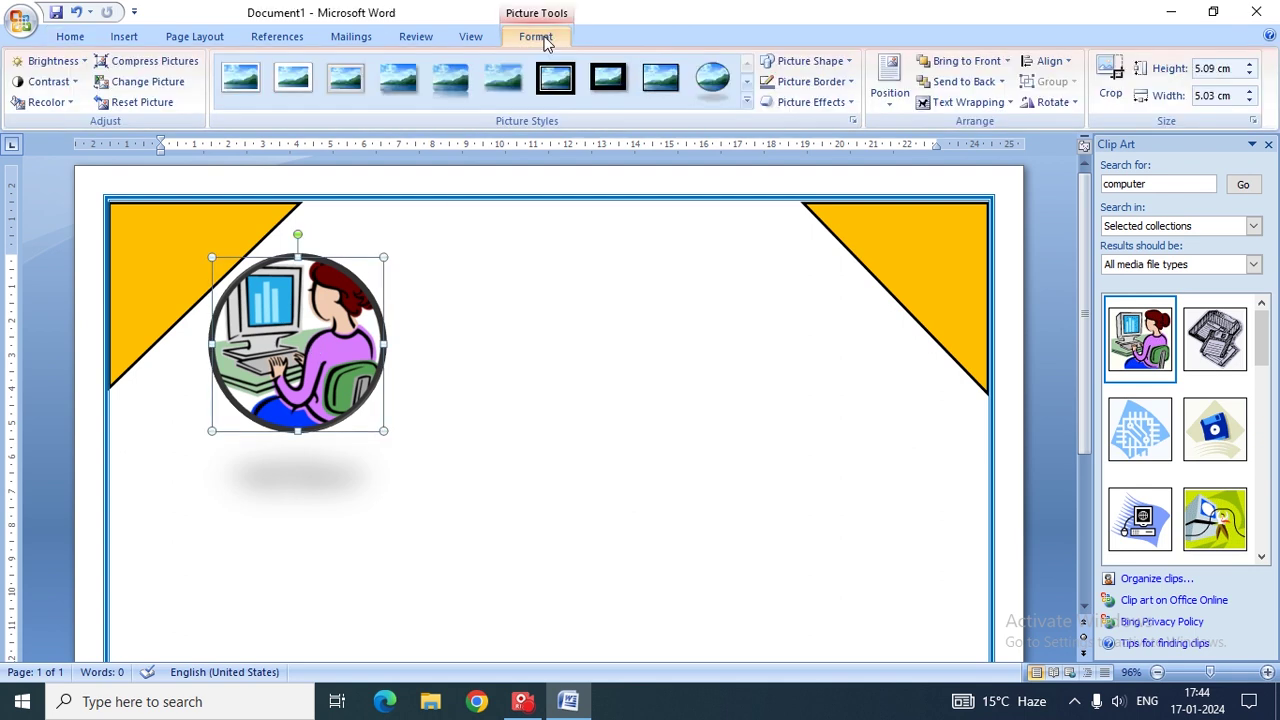
Step: Set the picture border to 2¼ pt weight in a dark colour
click(851, 84)
mouse_move(880, 289)
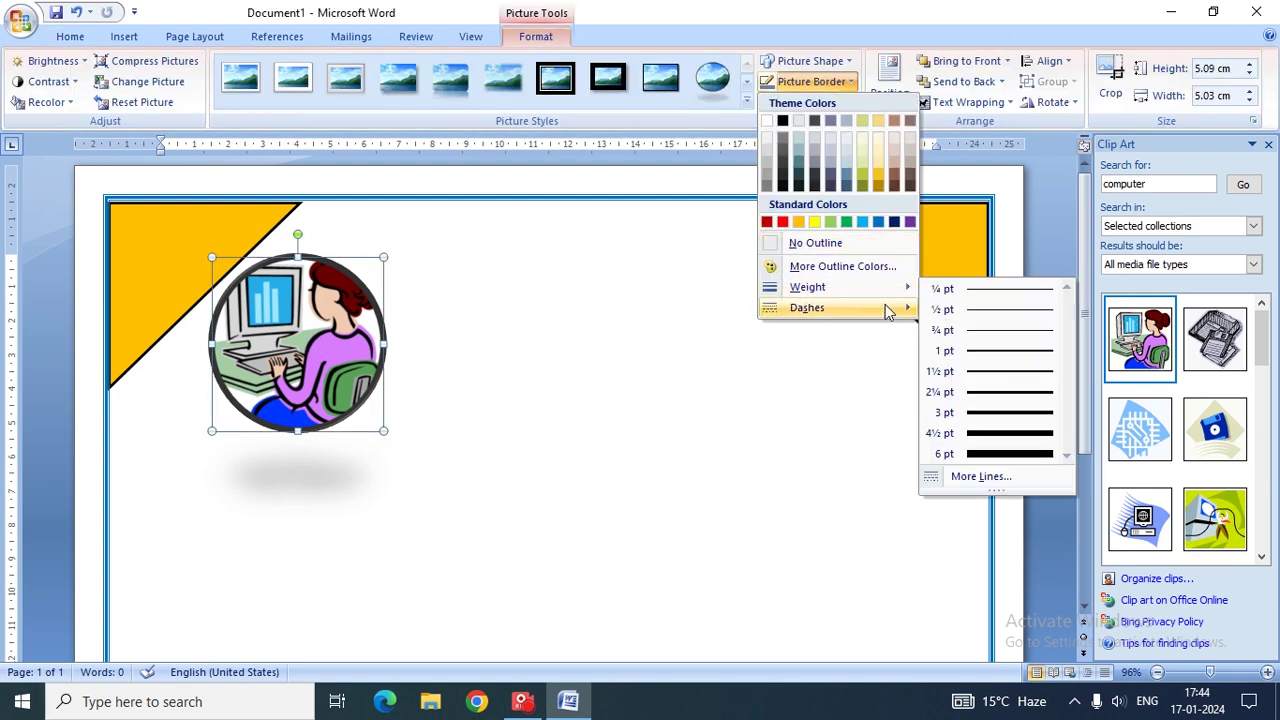
click(1018, 397)
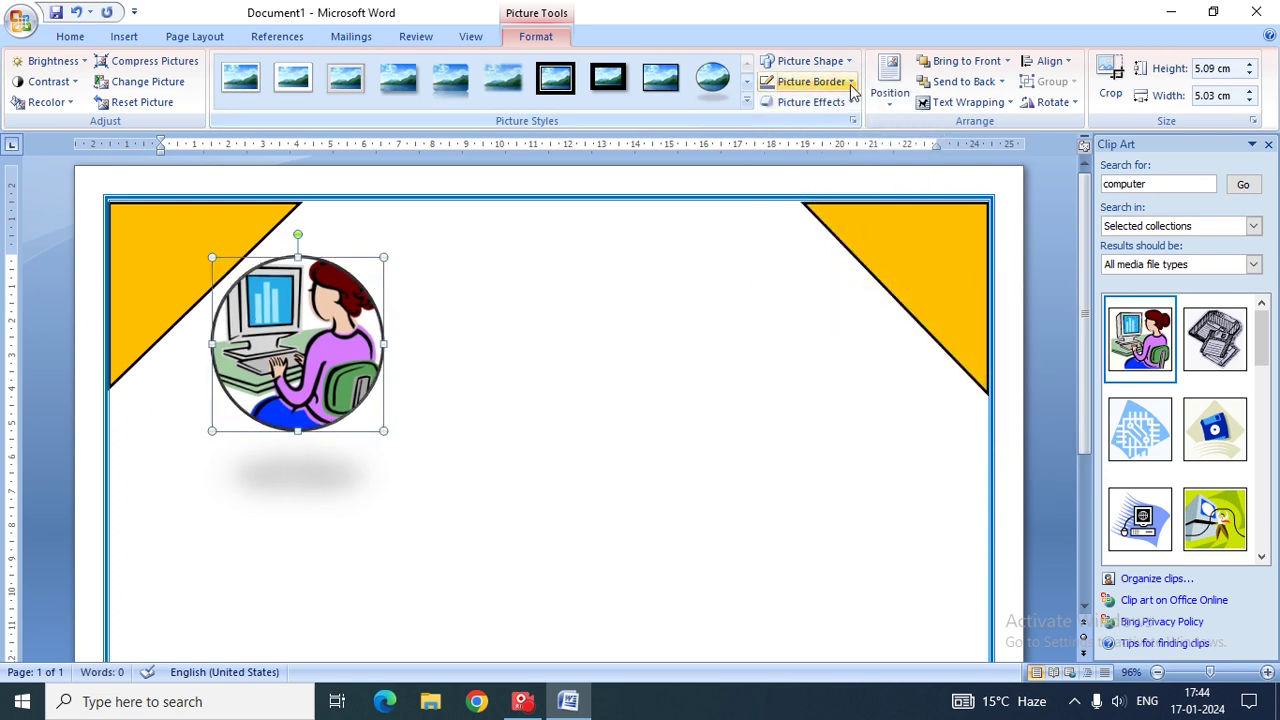
click(850, 82)
mouse_move(808, 287)
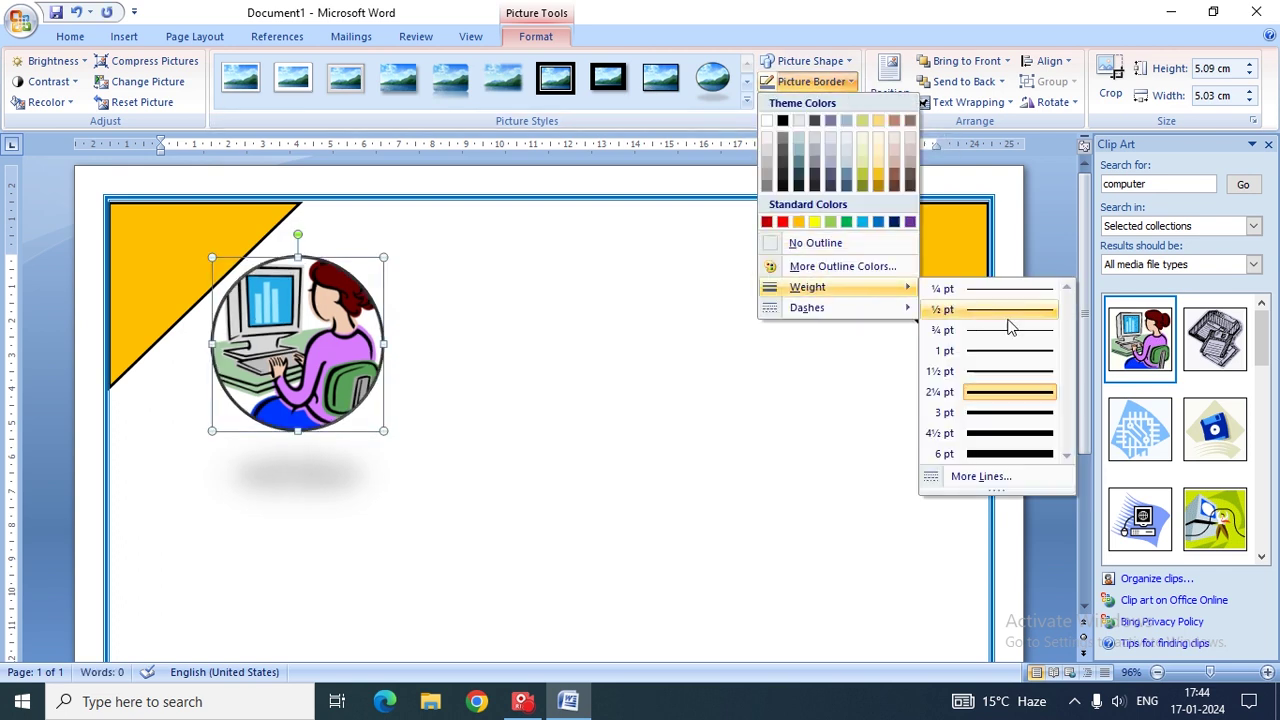
click(787, 192)
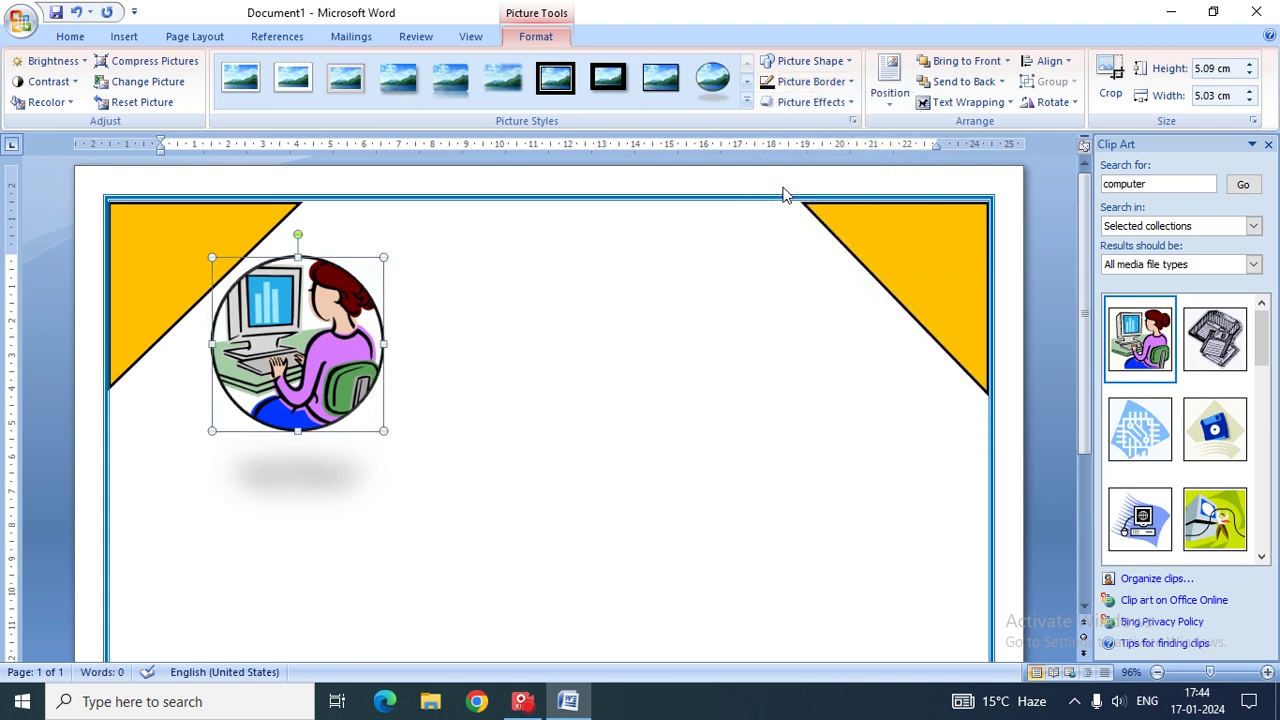
click(162, 290)
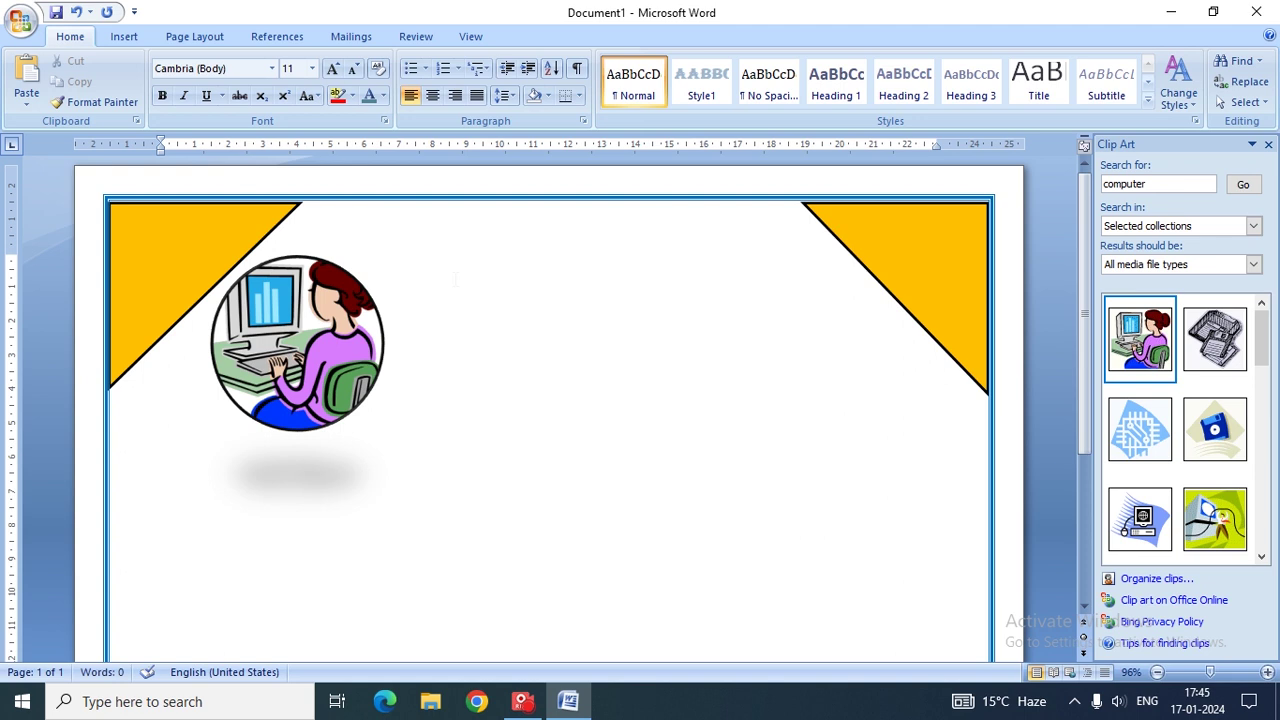
Step: Start an orange 3D WordArt and replace its placeholder text with ICSM
click(120, 35)
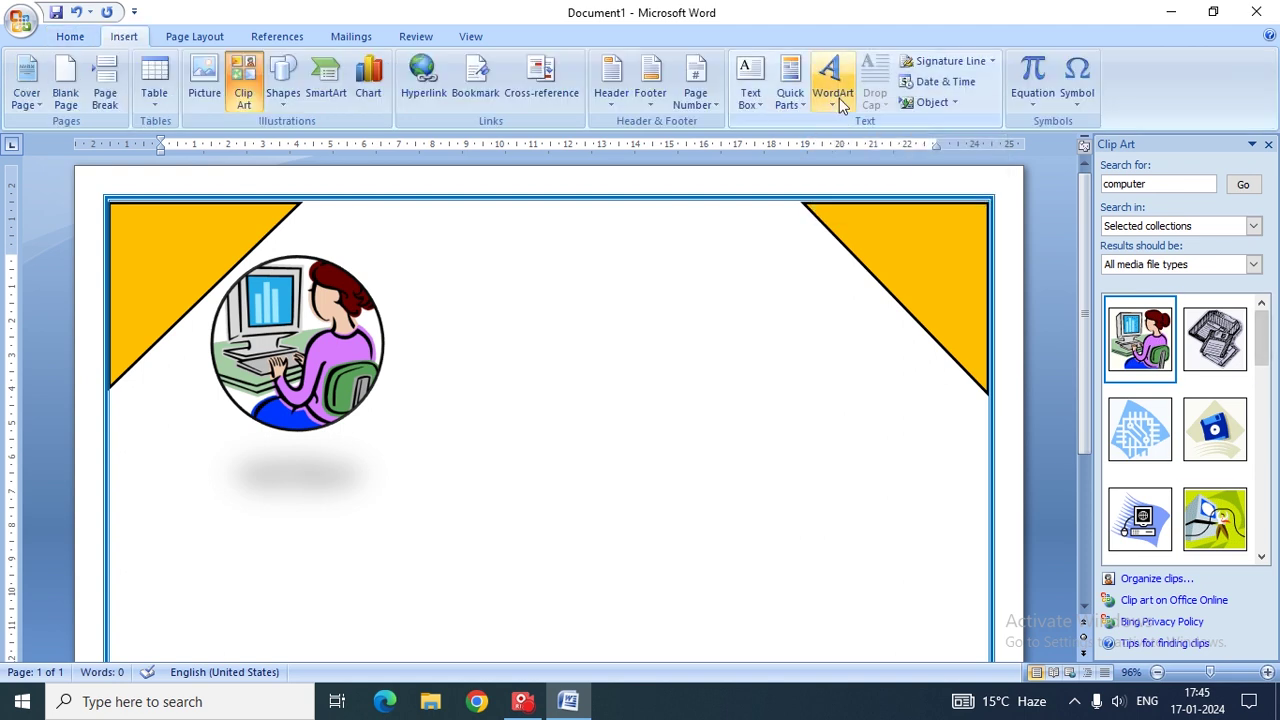
click(840, 104)
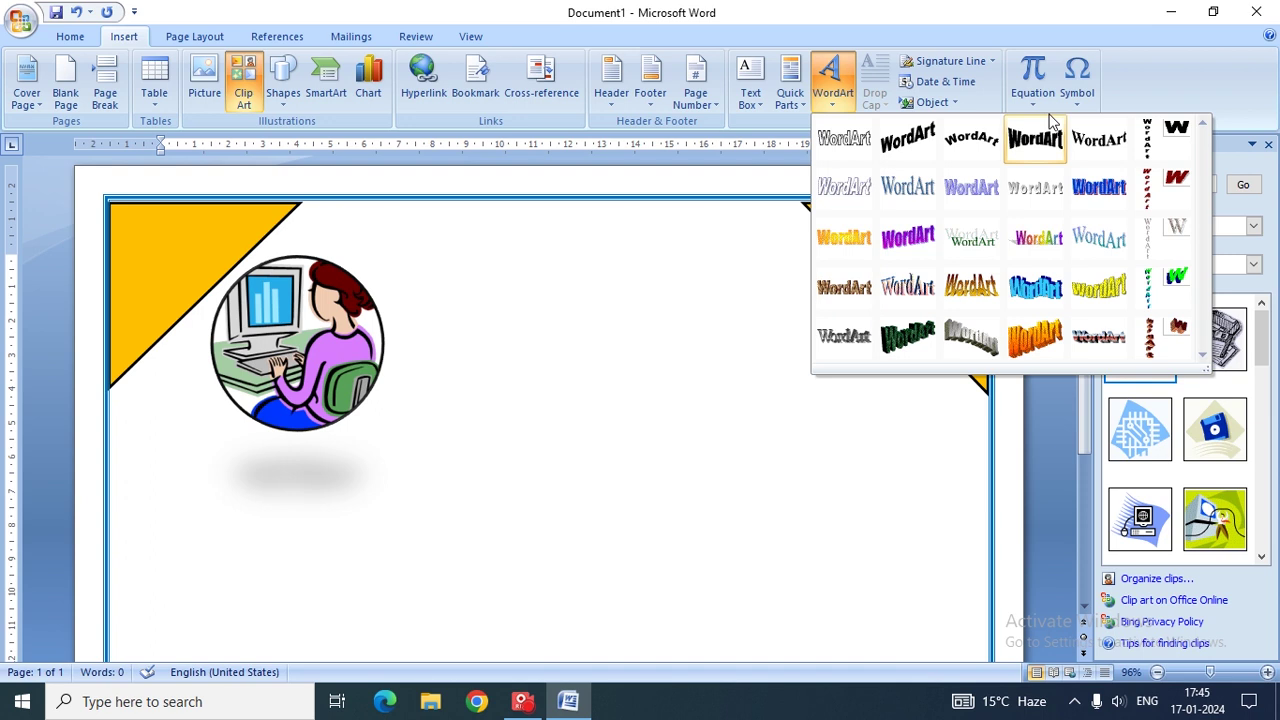
click(1030, 332)
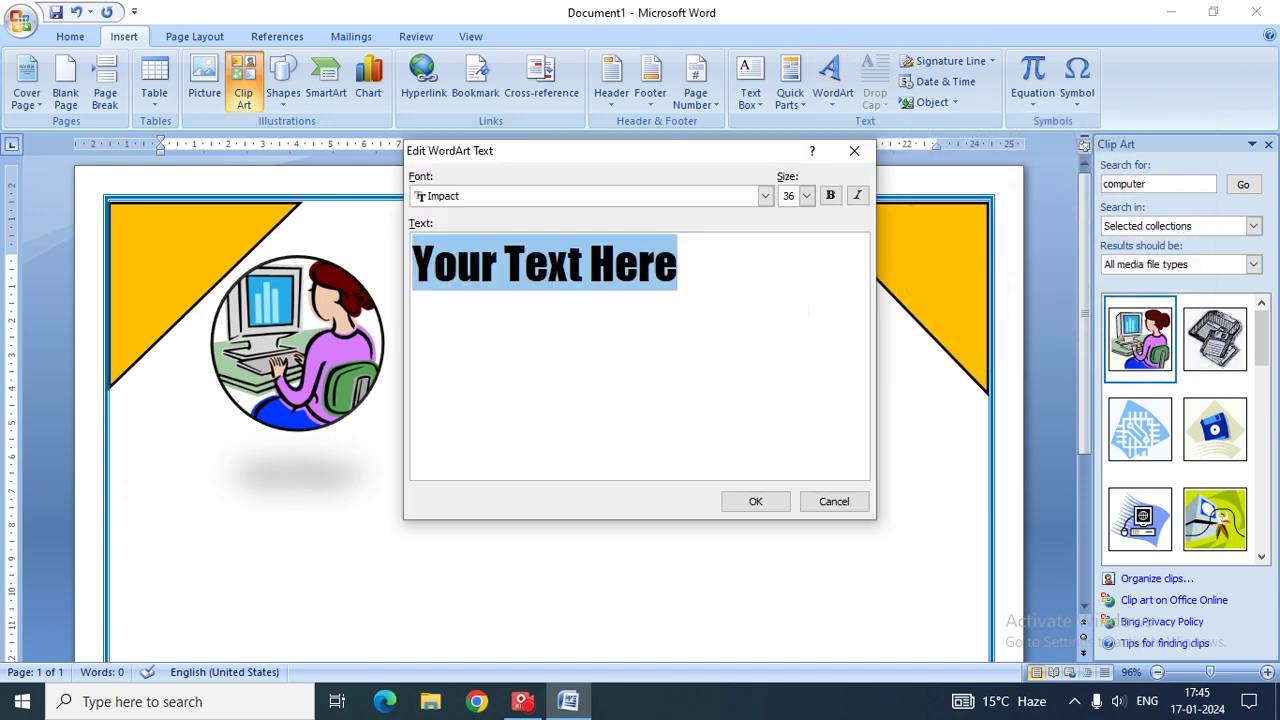
key(End)
key(BackSpace)
key(BackSpace)
key(BackSpace)
key(BackSpace)
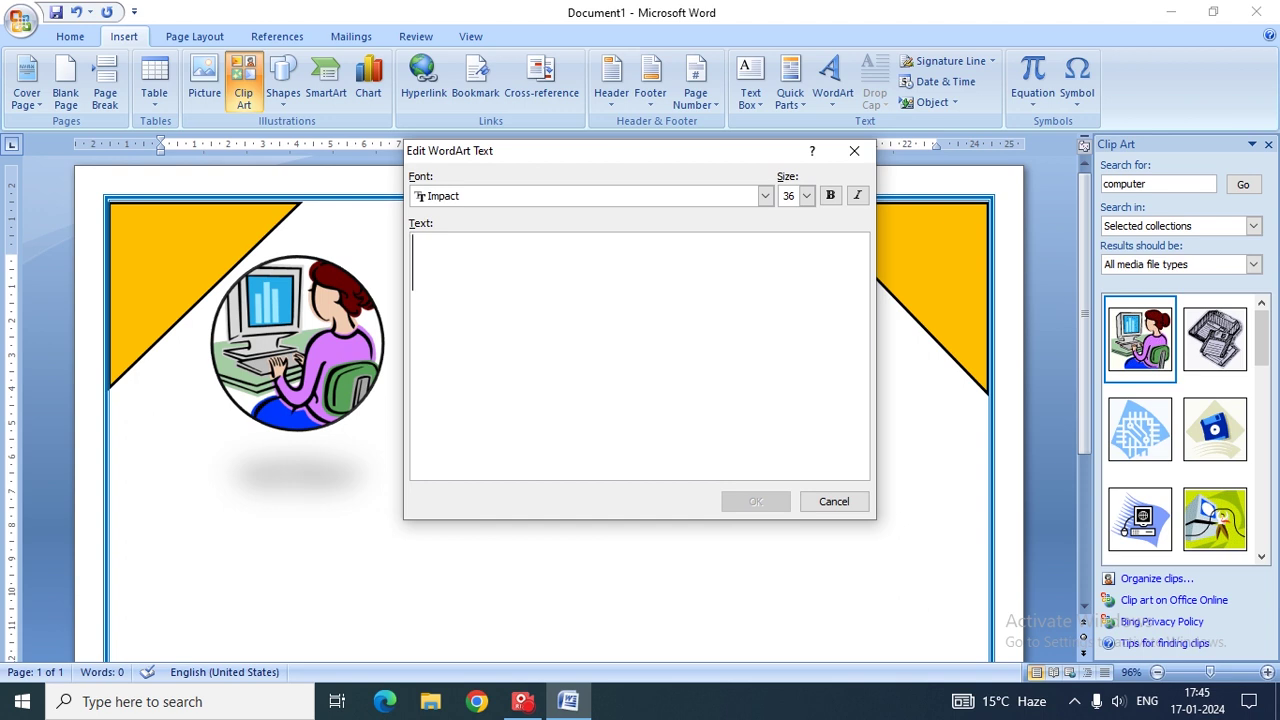
text(ics)
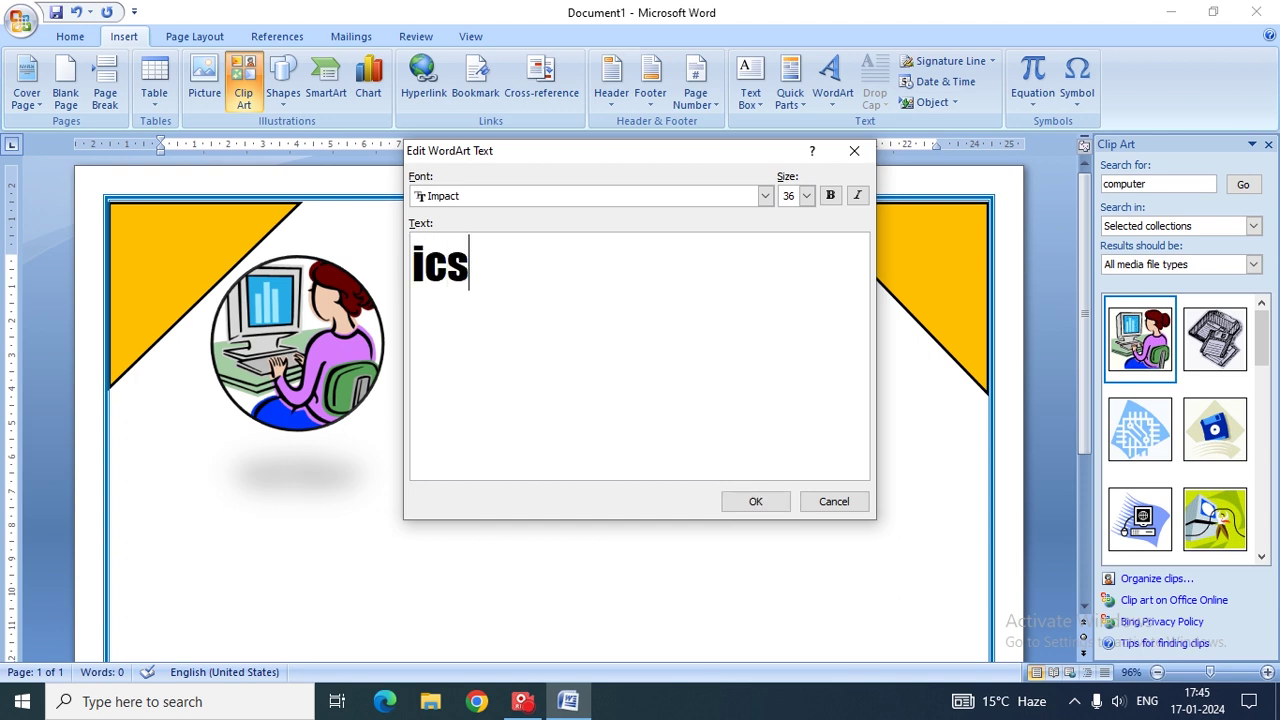
key(BackSpace)
key(BackSpace)
key(BackSpace)
text(I)
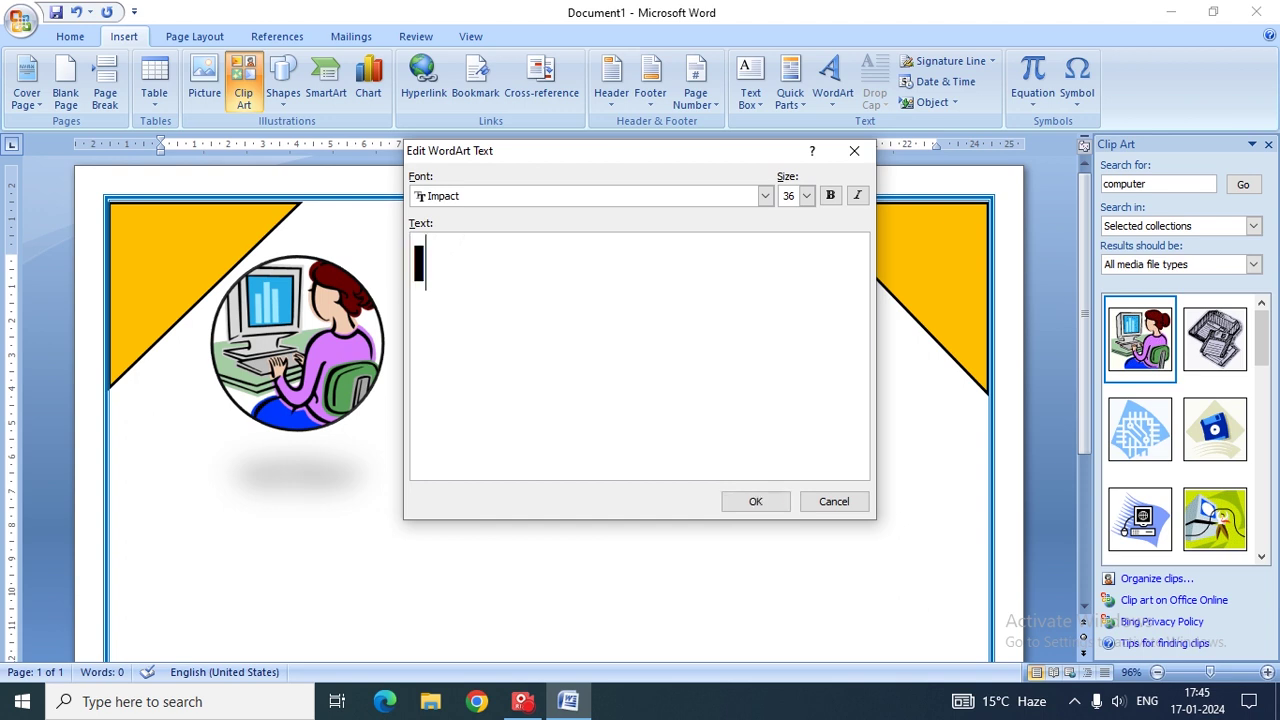
text(CSM)
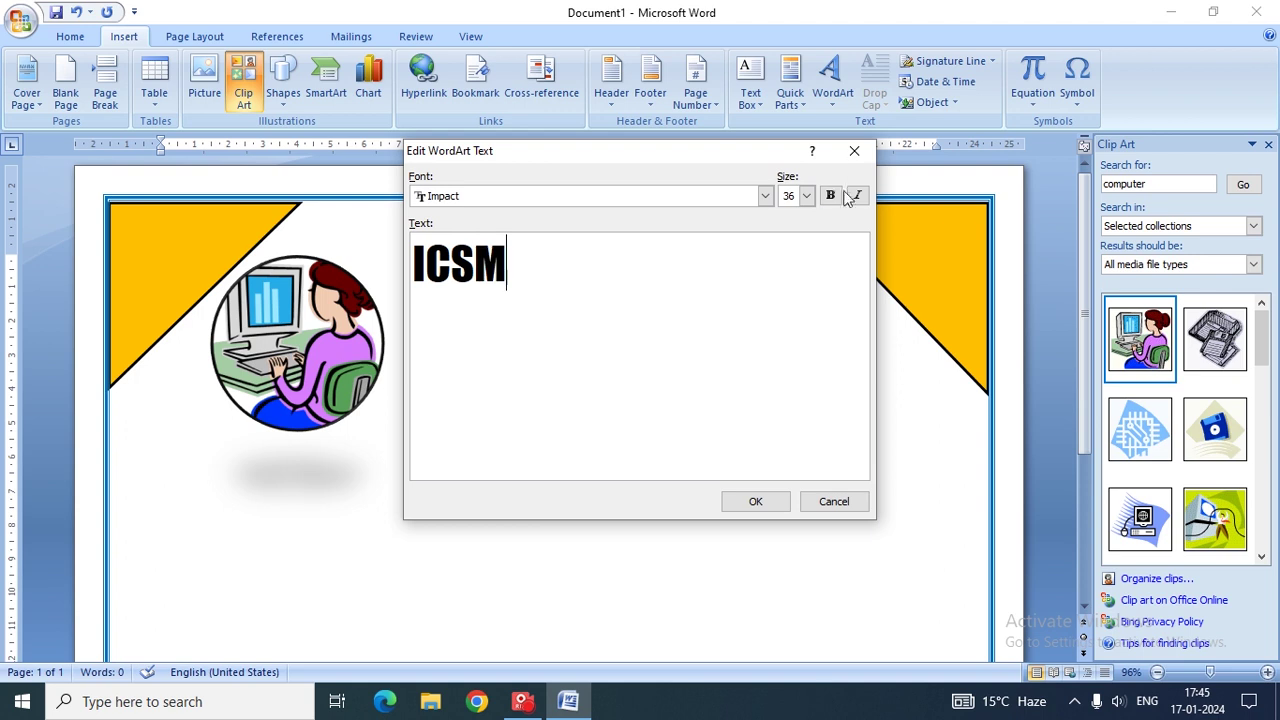
Step: Make ICSM bold, insert it on the page, and widen it to 5.33 cm
click(830, 196)
click(858, 196)
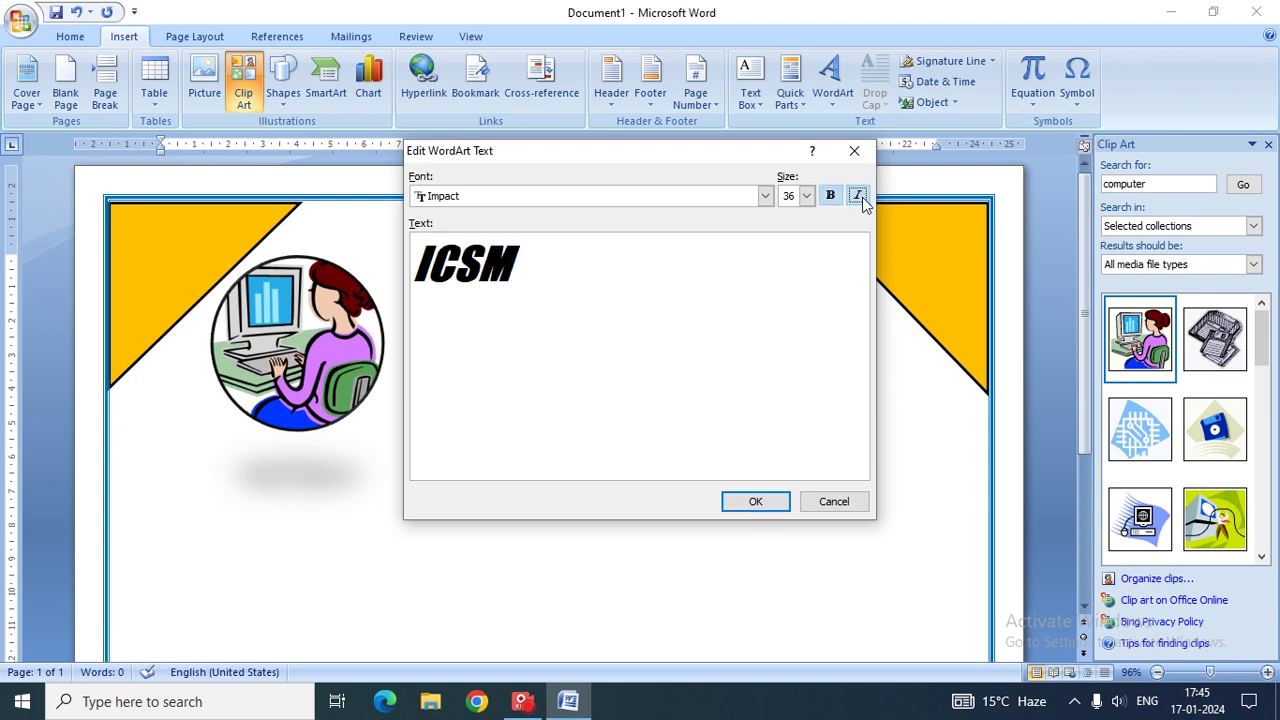
click(857, 197)
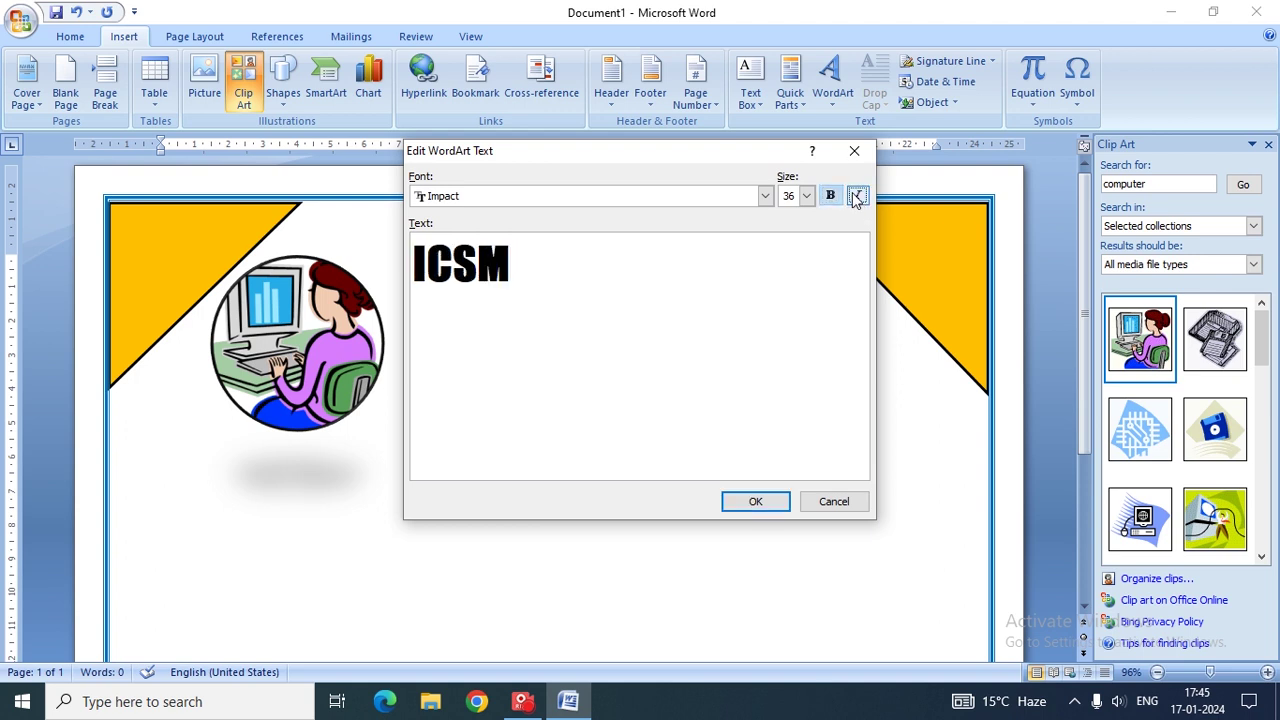
click(768, 503)
drag(608, 415, 607, 414)
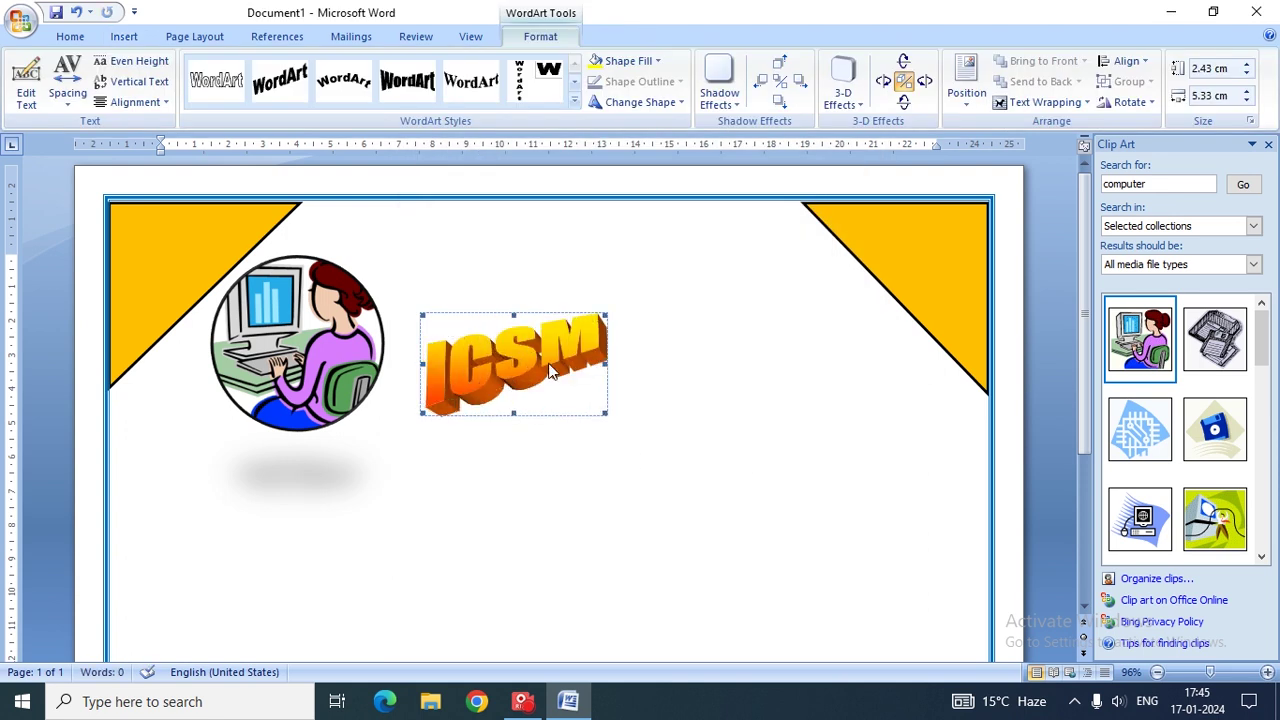
Step: Float the ICSM WordArt in front of text, reposition and widen it, then cut it
click(1078, 111)
click(1056, 207)
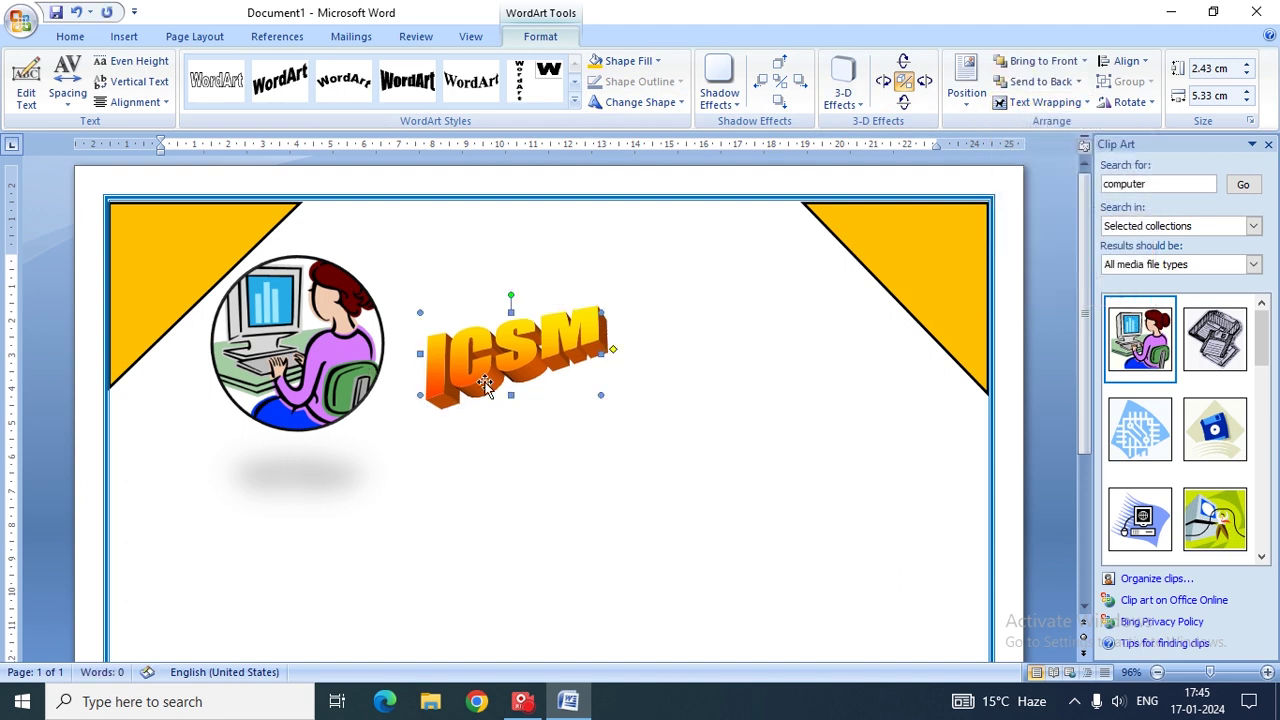
drag(476, 344, 453, 273)
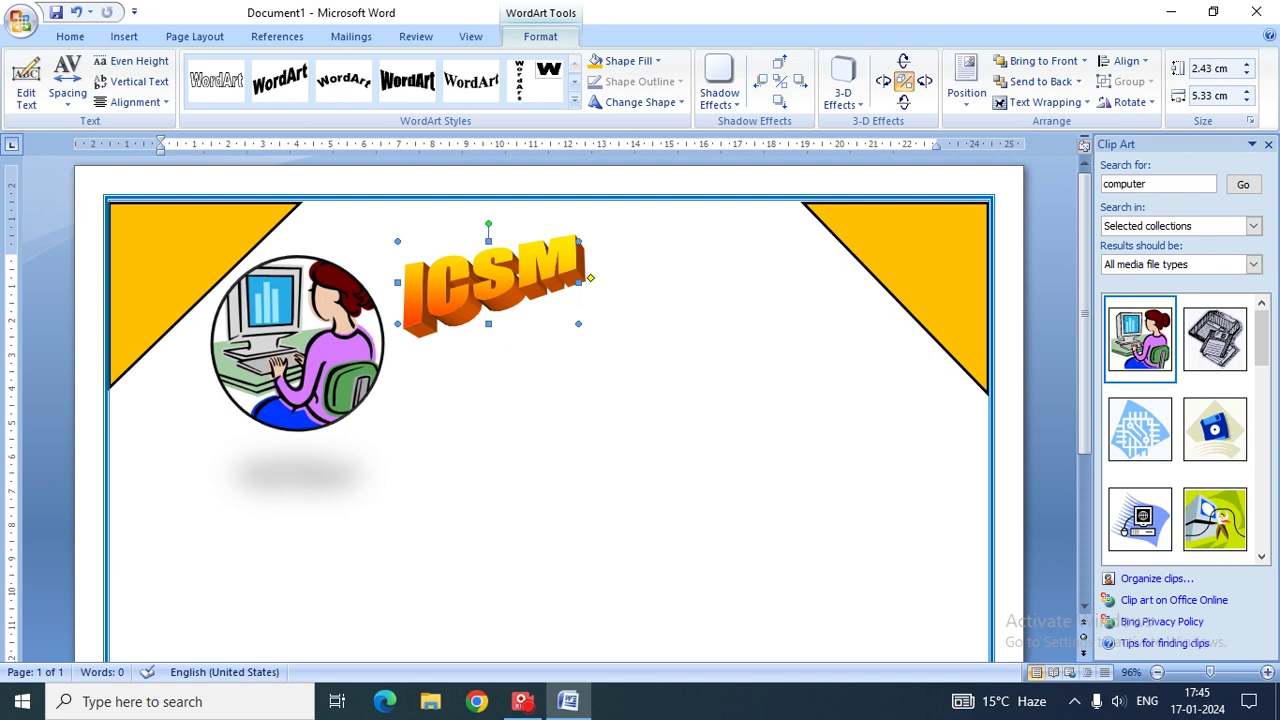
drag(590, 352, 591, 376)
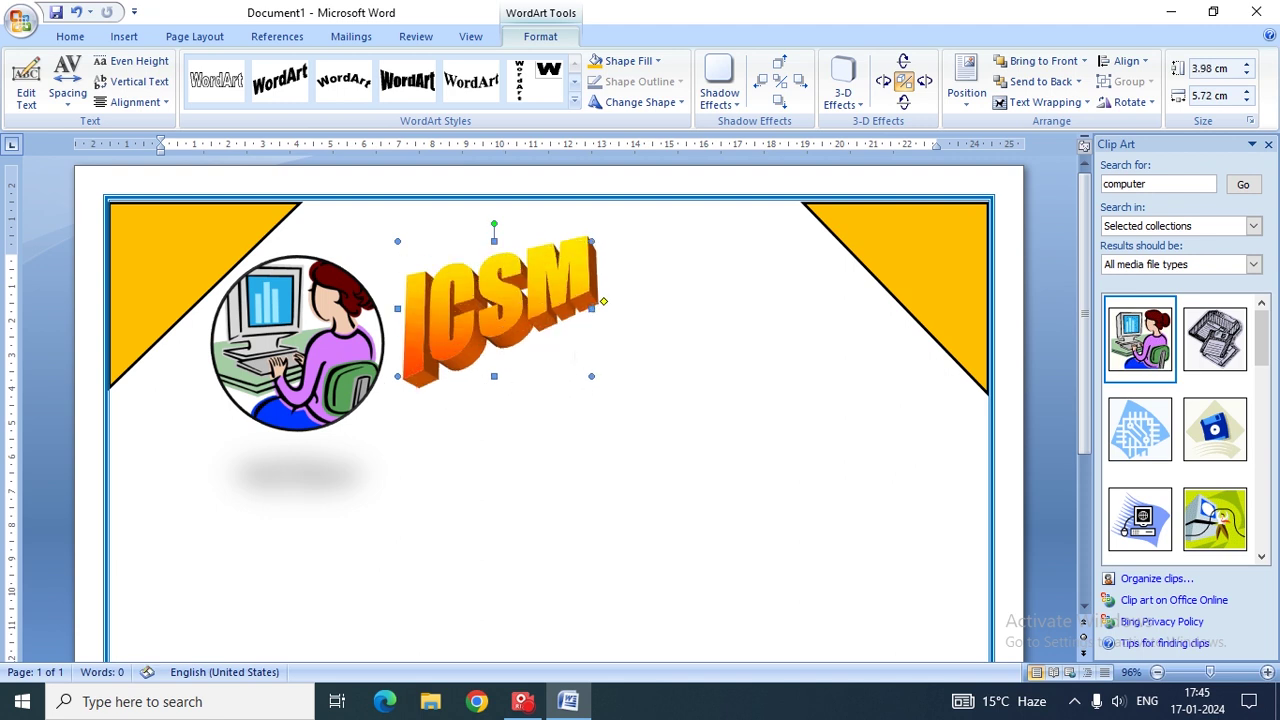
right_click(560, 304)
click(592, 318)
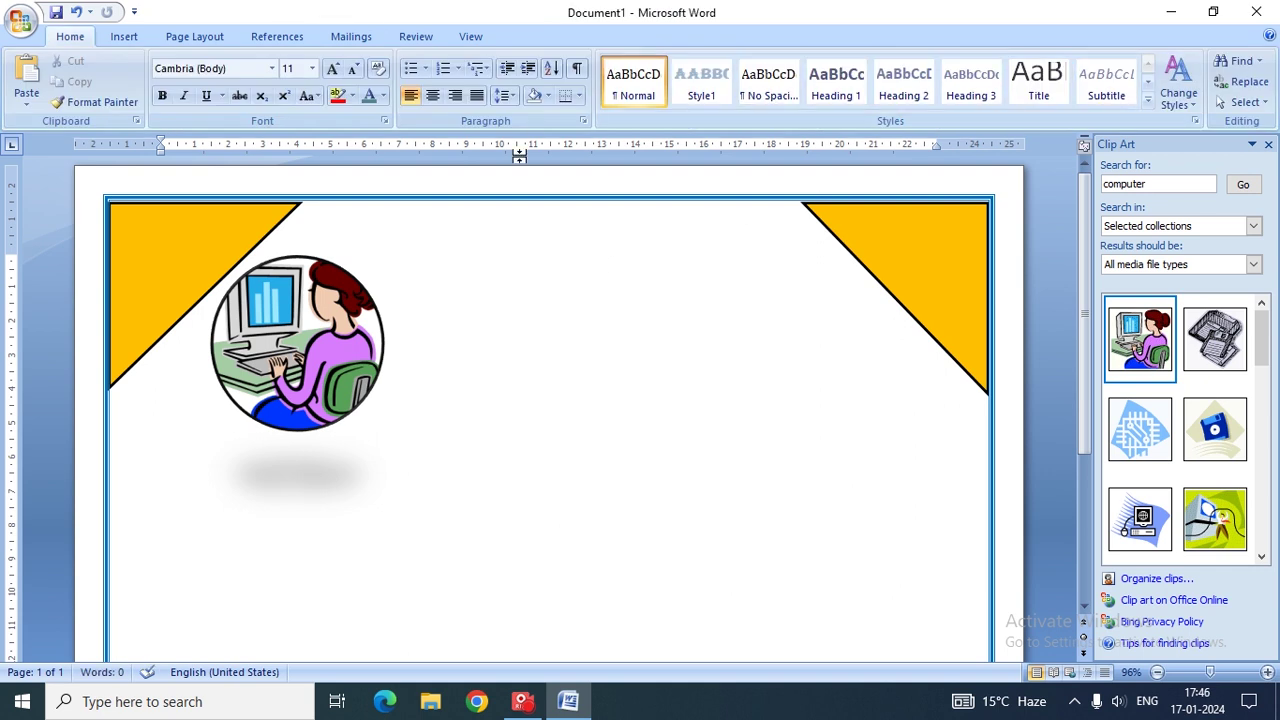
Step: Insert an orange-style WordArt and replace its placeholder text with I.C.S.M
click(121, 40)
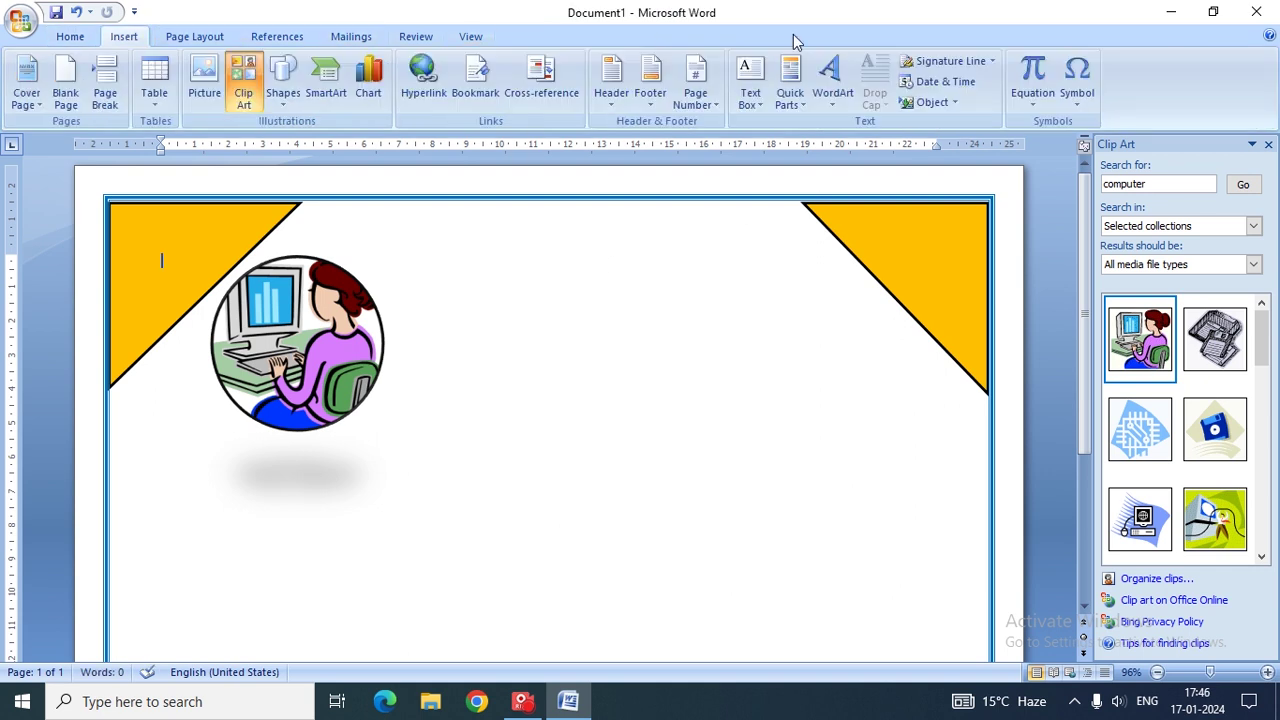
click(830, 95)
click(846, 238)
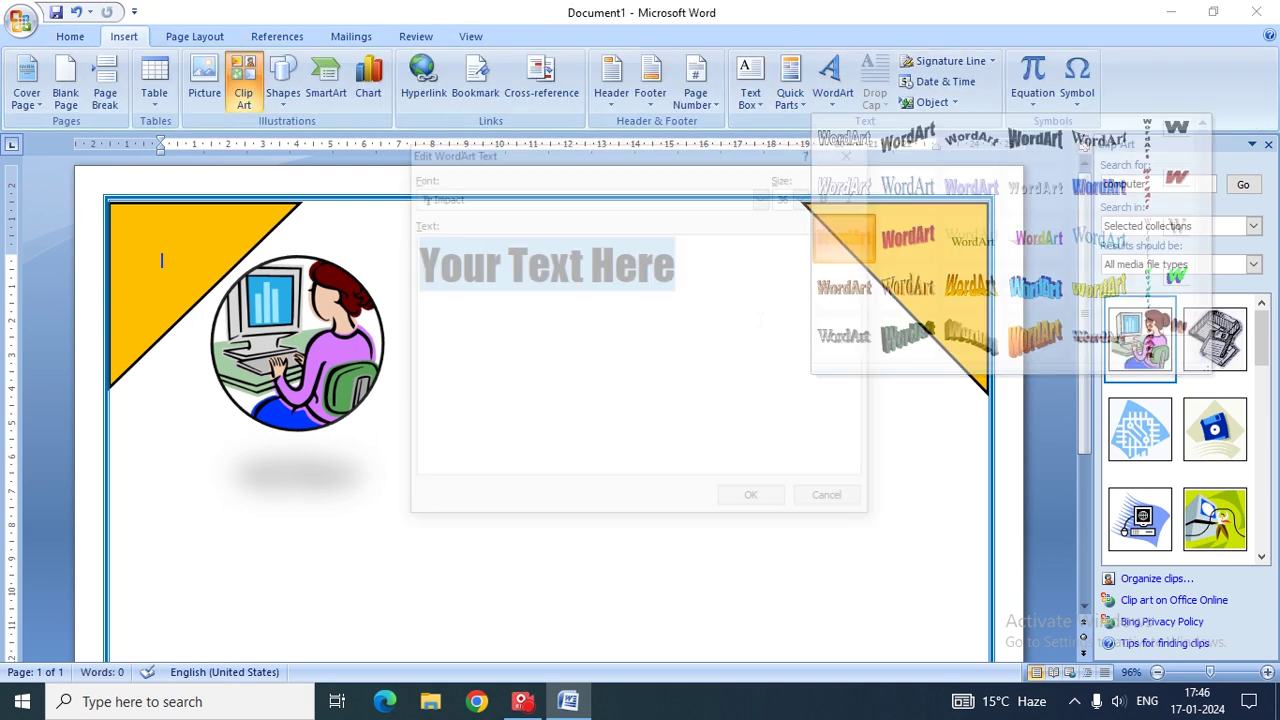
key(End)
key(BackSpace)
key(BackSpace)
key(BackSpace)
key(BackSpace)
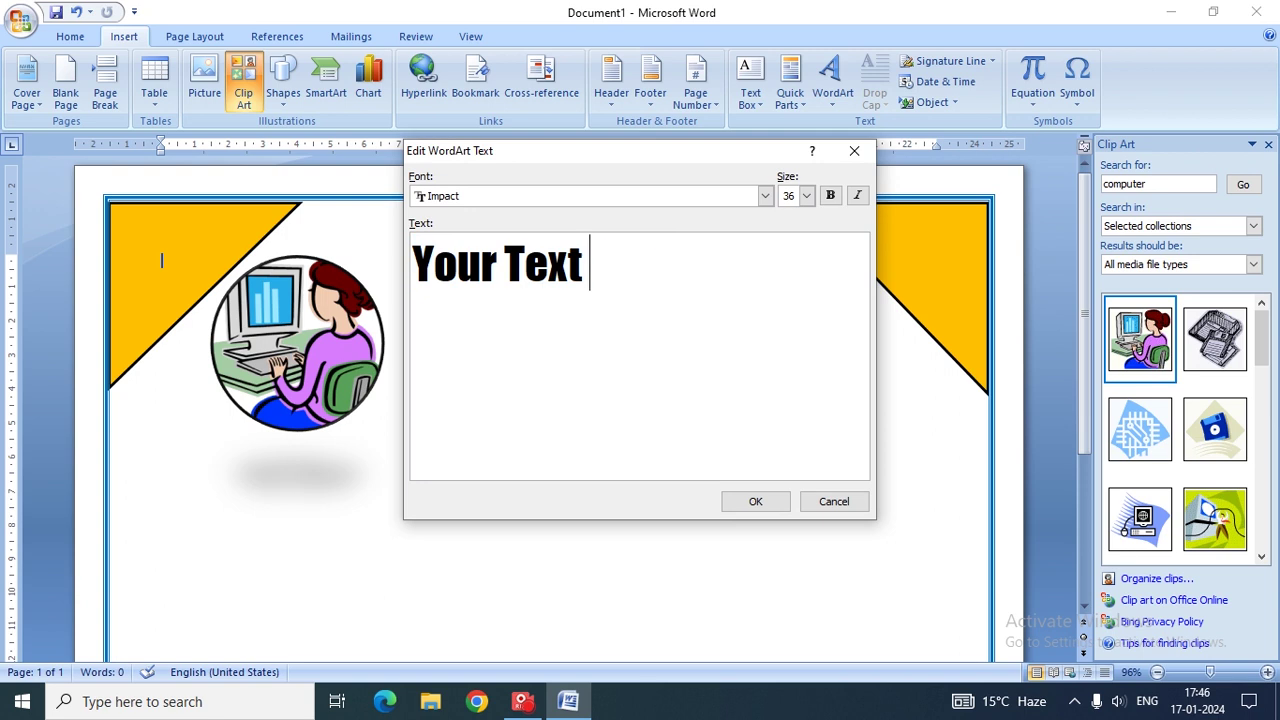
key(BackSpace)
key(BackSpace)
key(BackSpace)
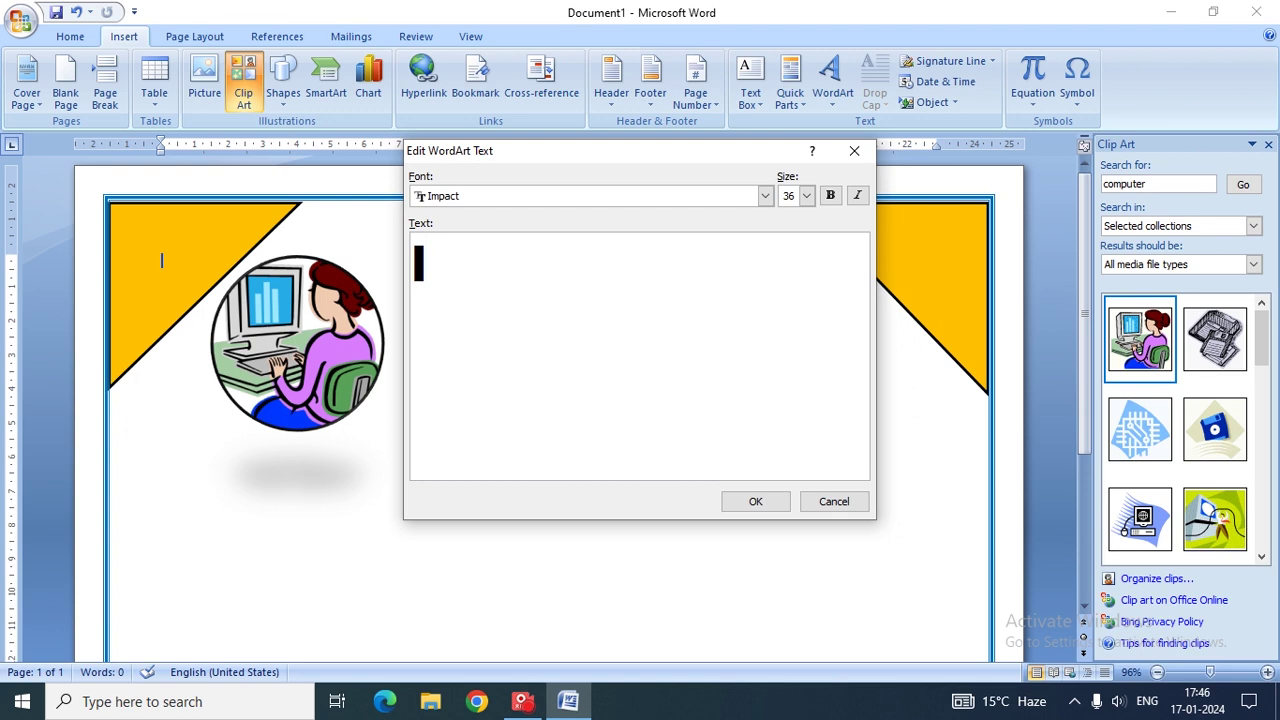
text(S)
key(BackSpace)
text(C)
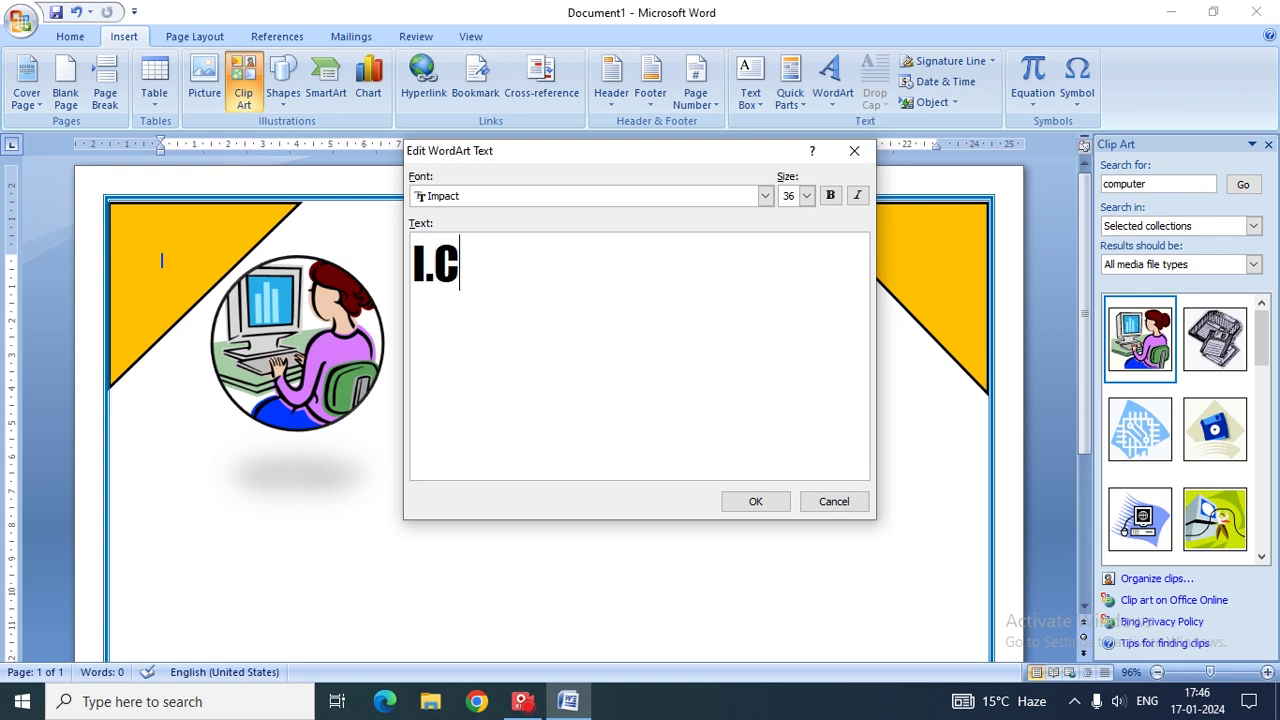
text(,S,)
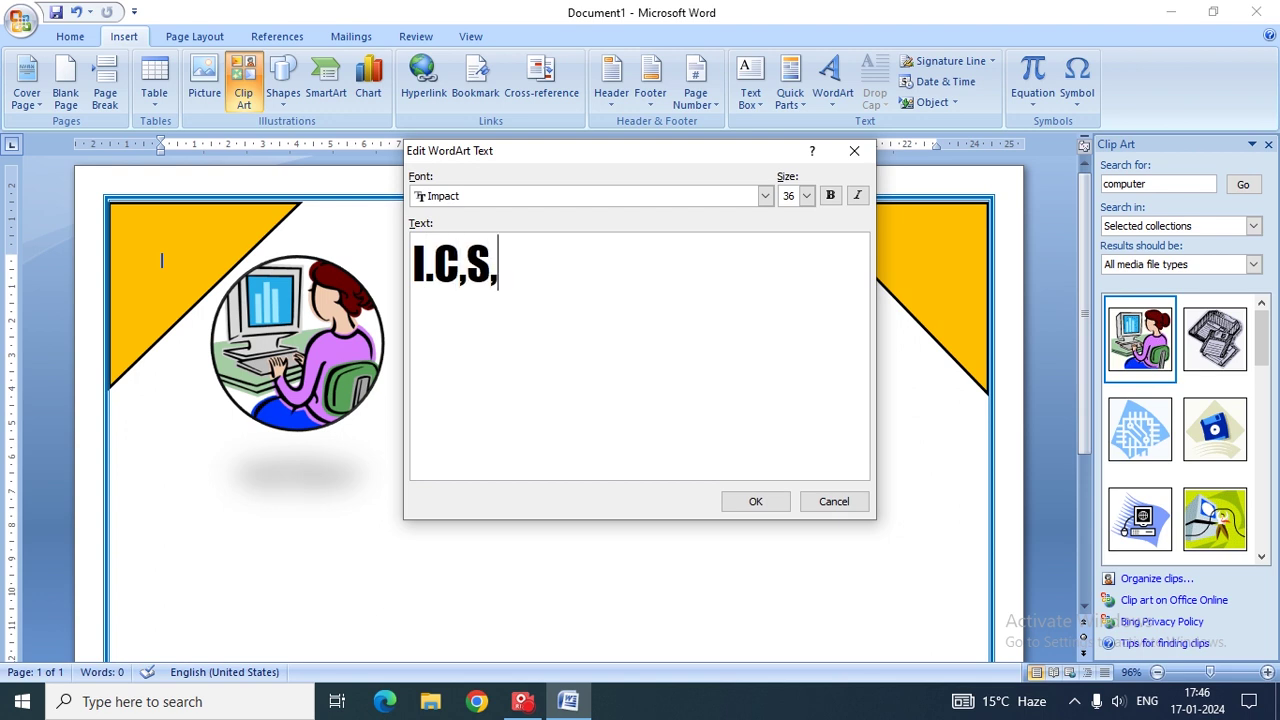
key(BackSpace)
key(BackSpace)
key(BackSpace)
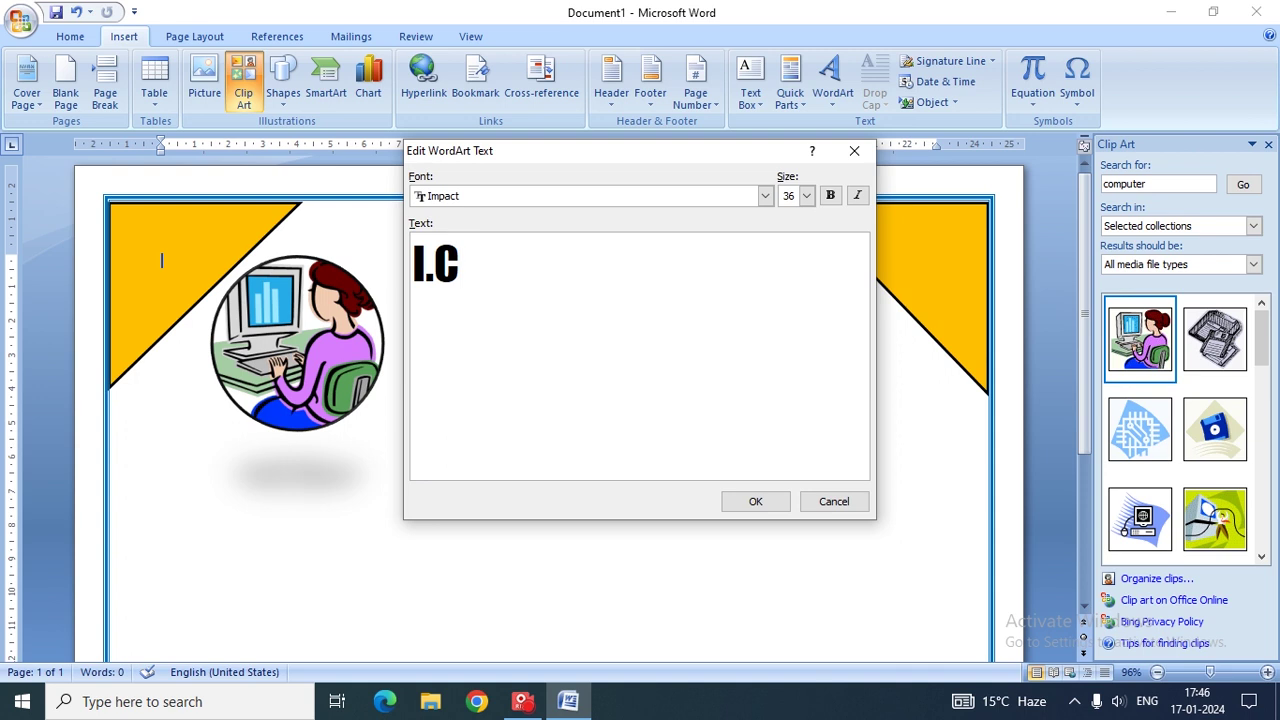
text(.S.M)
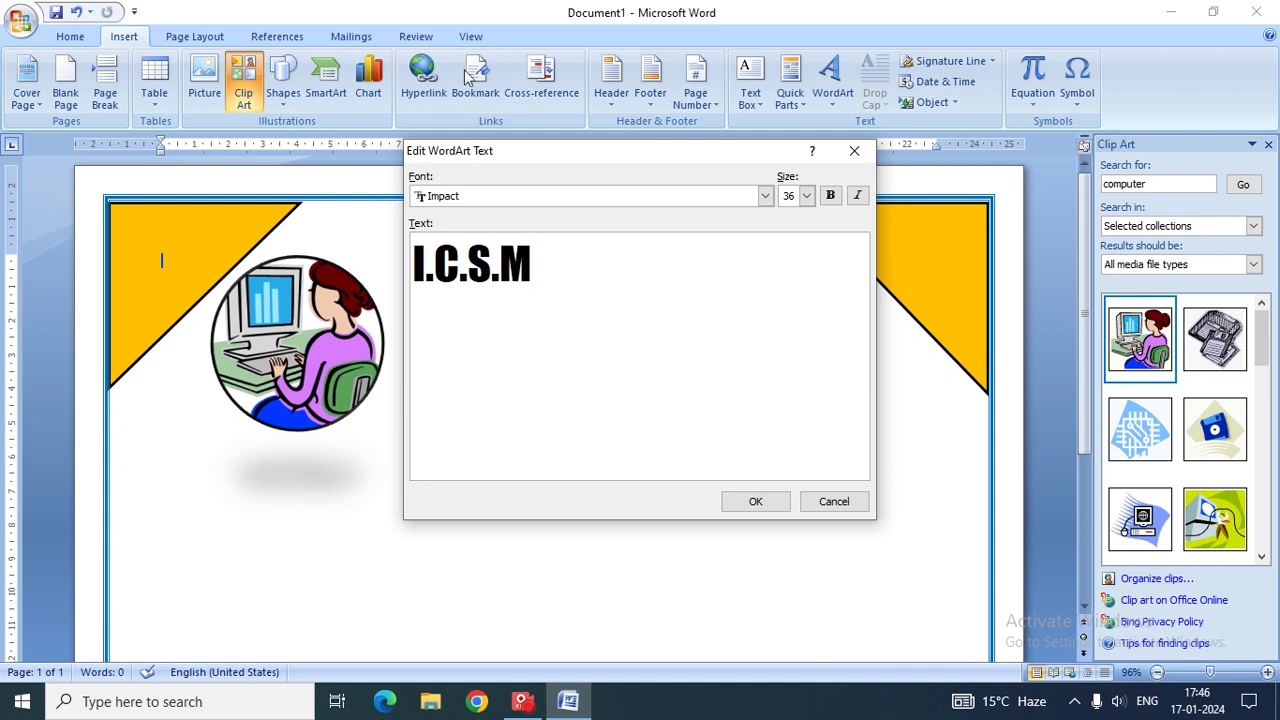
Step: Set the I.C.S.M WordArt size to 60 and confirm it
click(806, 196)
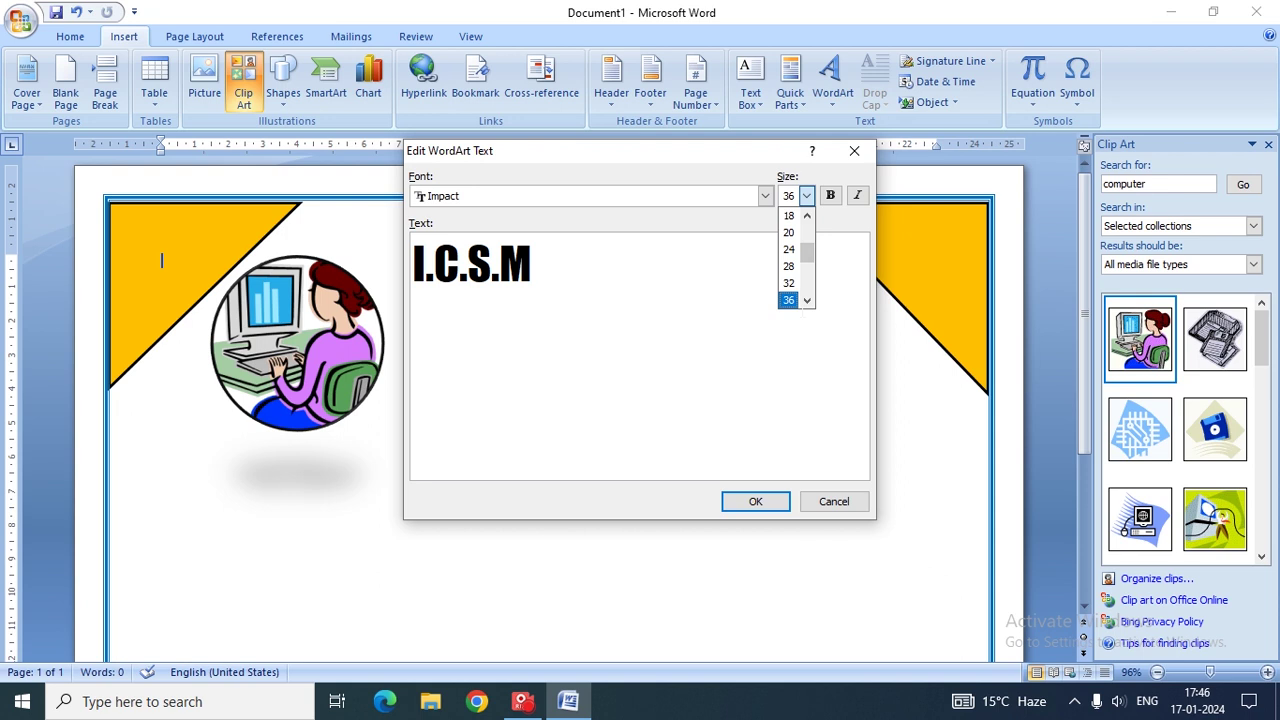
click(807, 301)
click(807, 301)
click(807, 301)
click(807, 301)
click(807, 301)
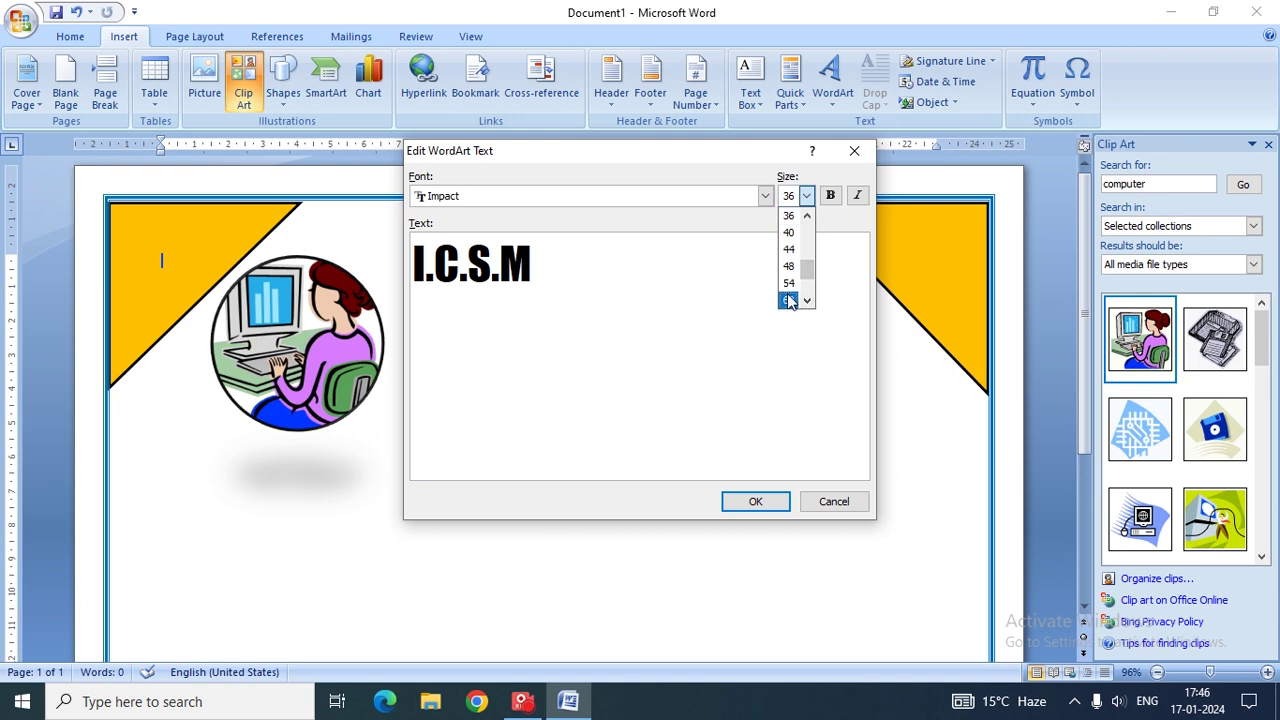
click(789, 300)
click(752, 503)
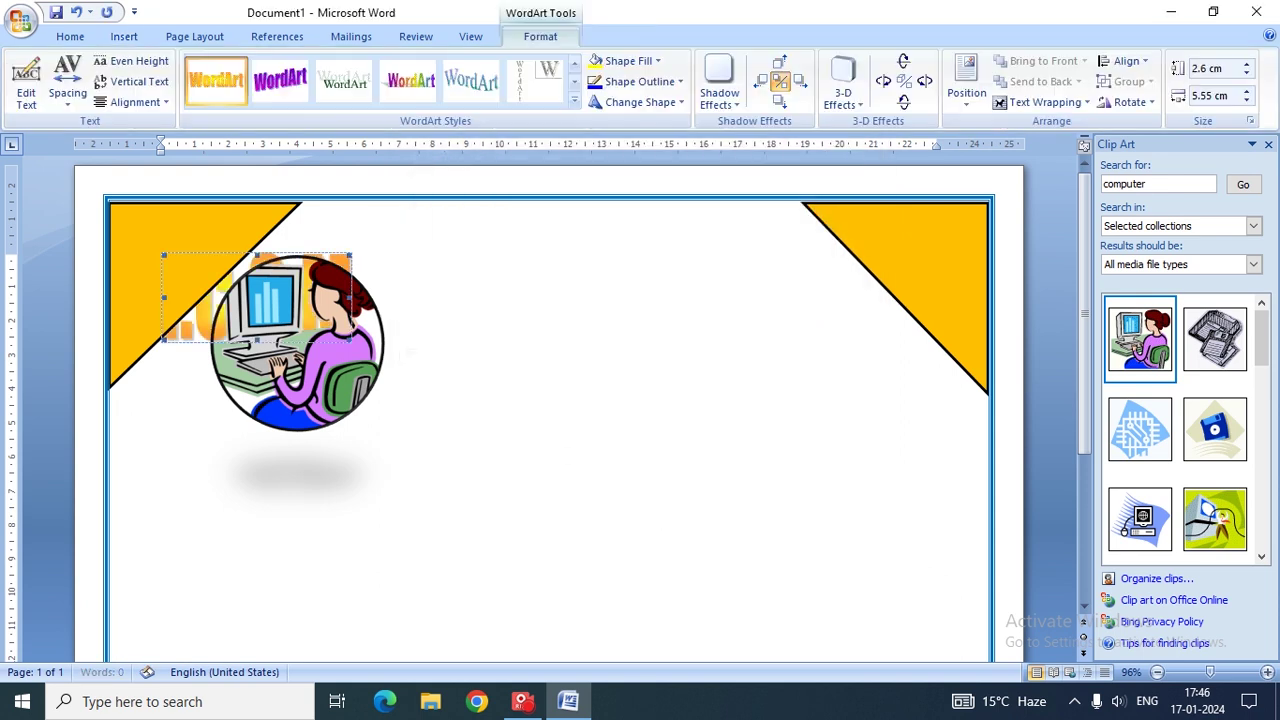
Step: Float the I.C.S.M WordArt in front of text and give it a 3 pt outline
click(1076, 102)
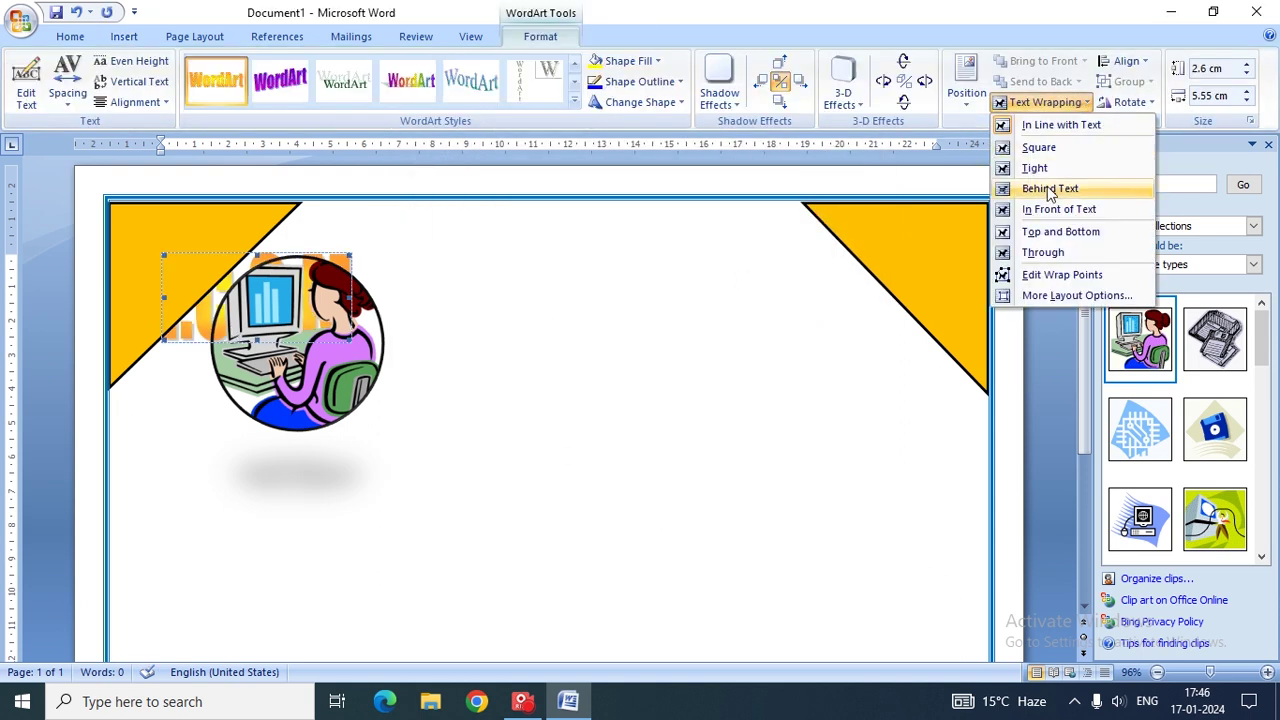
click(1050, 209)
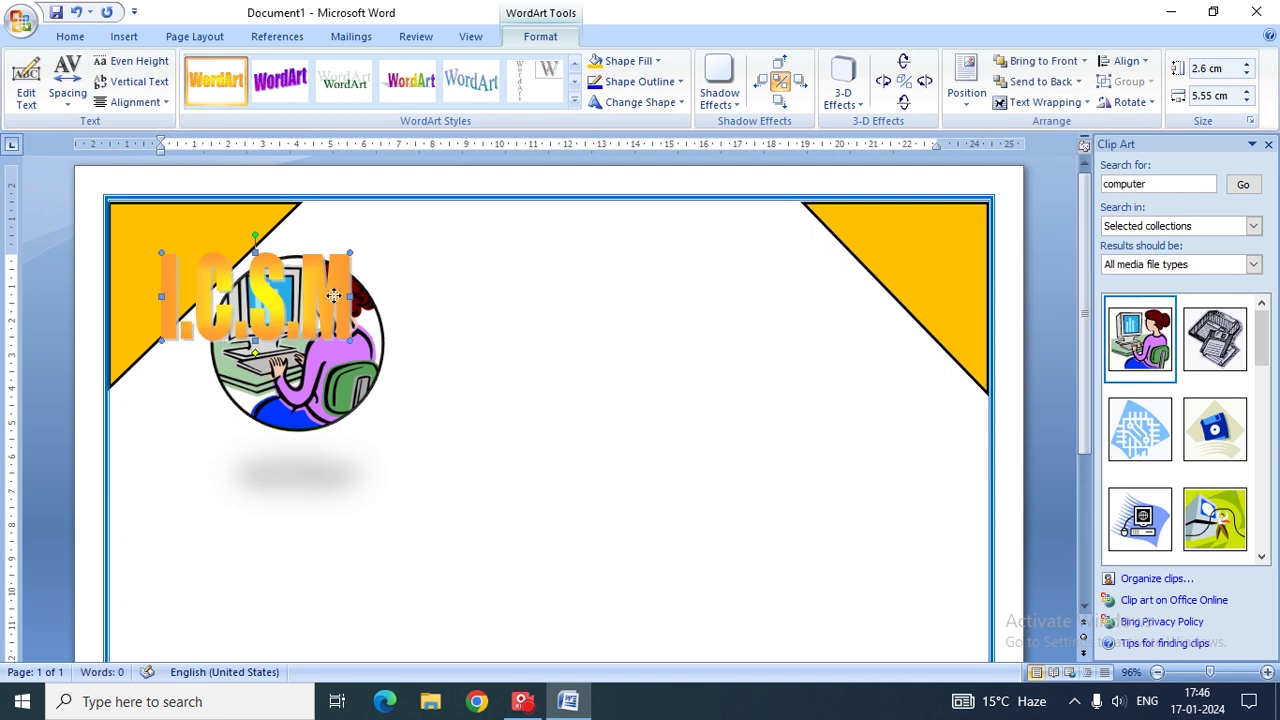
drag(558, 366, 558, 366)
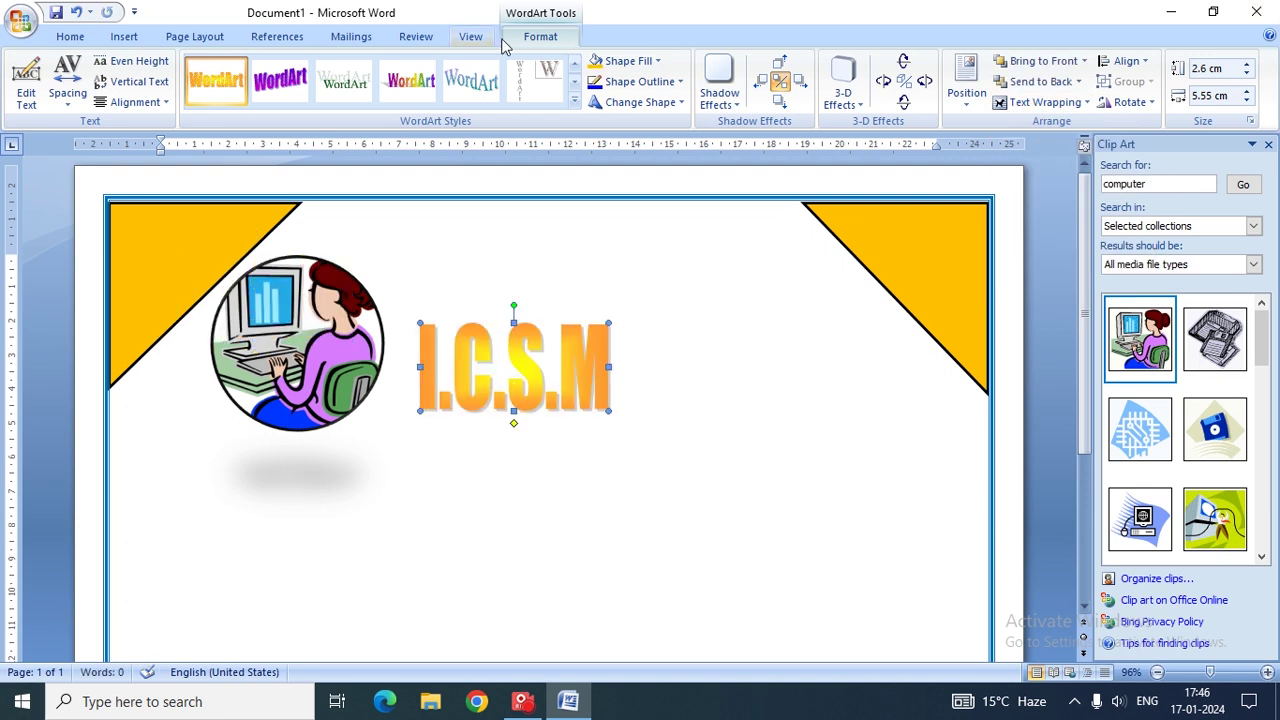
click(679, 82)
mouse_move(658, 290)
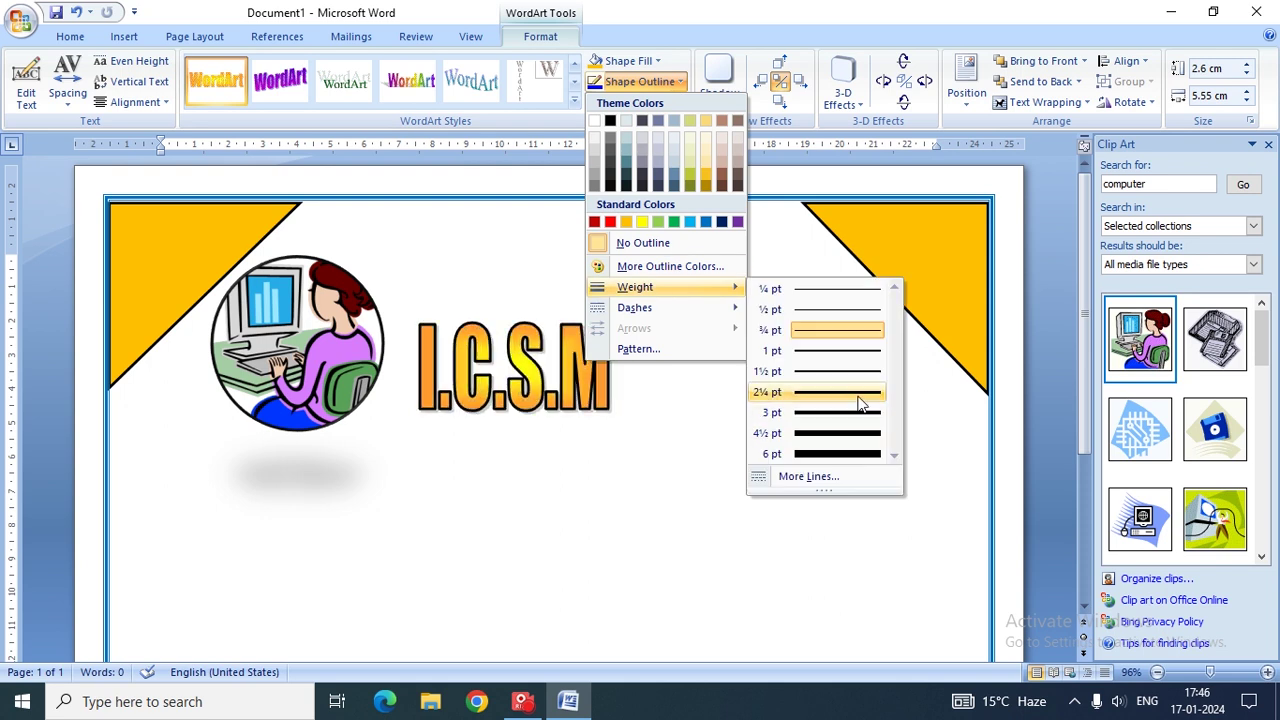
click(860, 414)
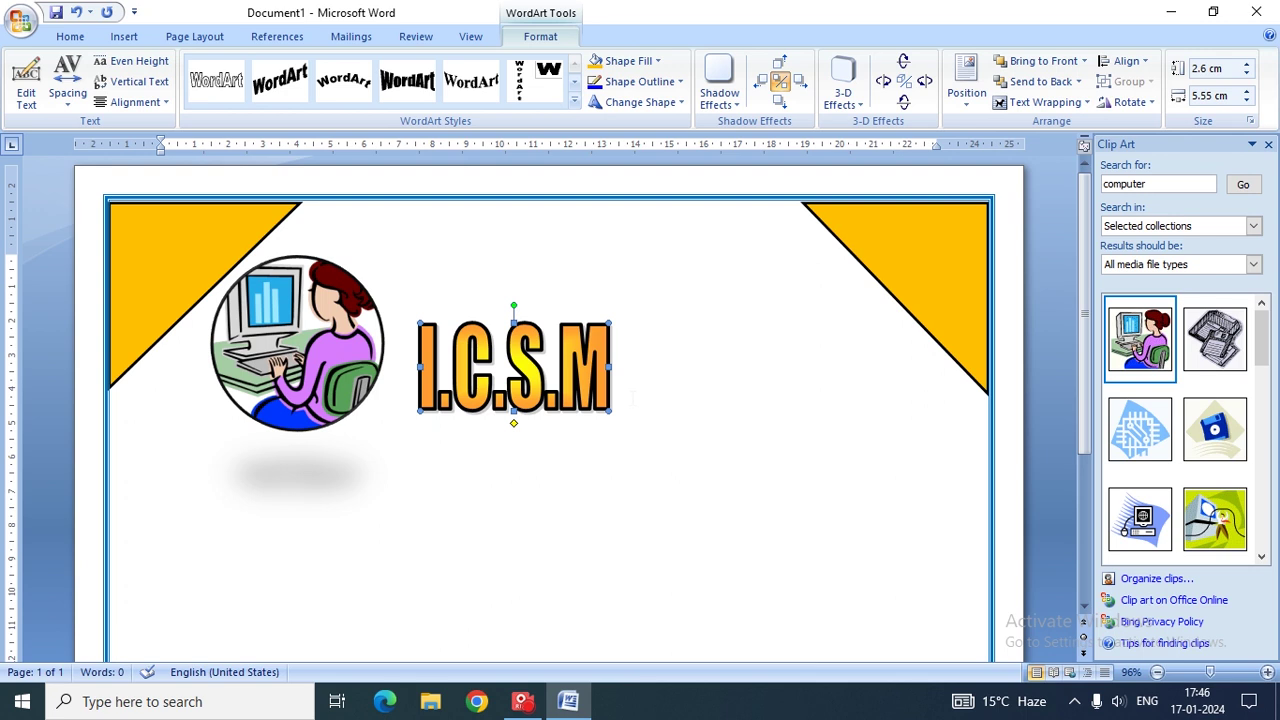
Step: Shrink the I.C.S.M WordArt and move it up beside the clip-art picture
click(160, 375)
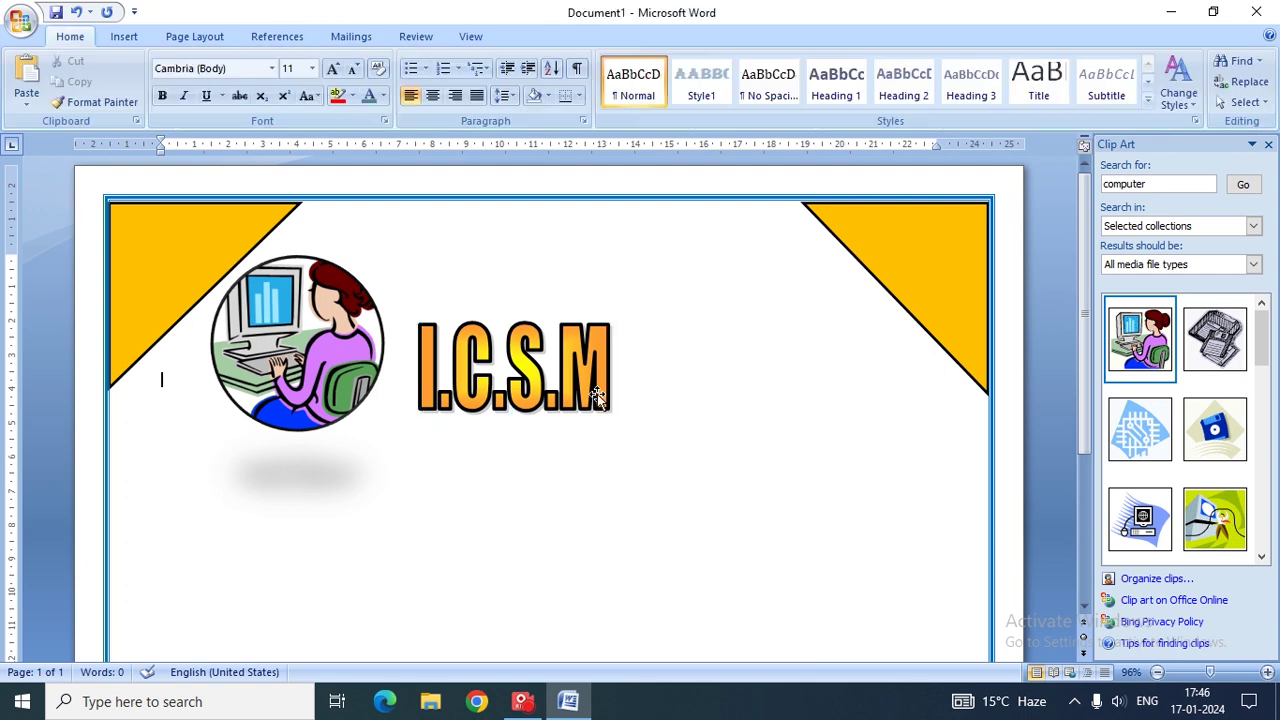
click(465, 367)
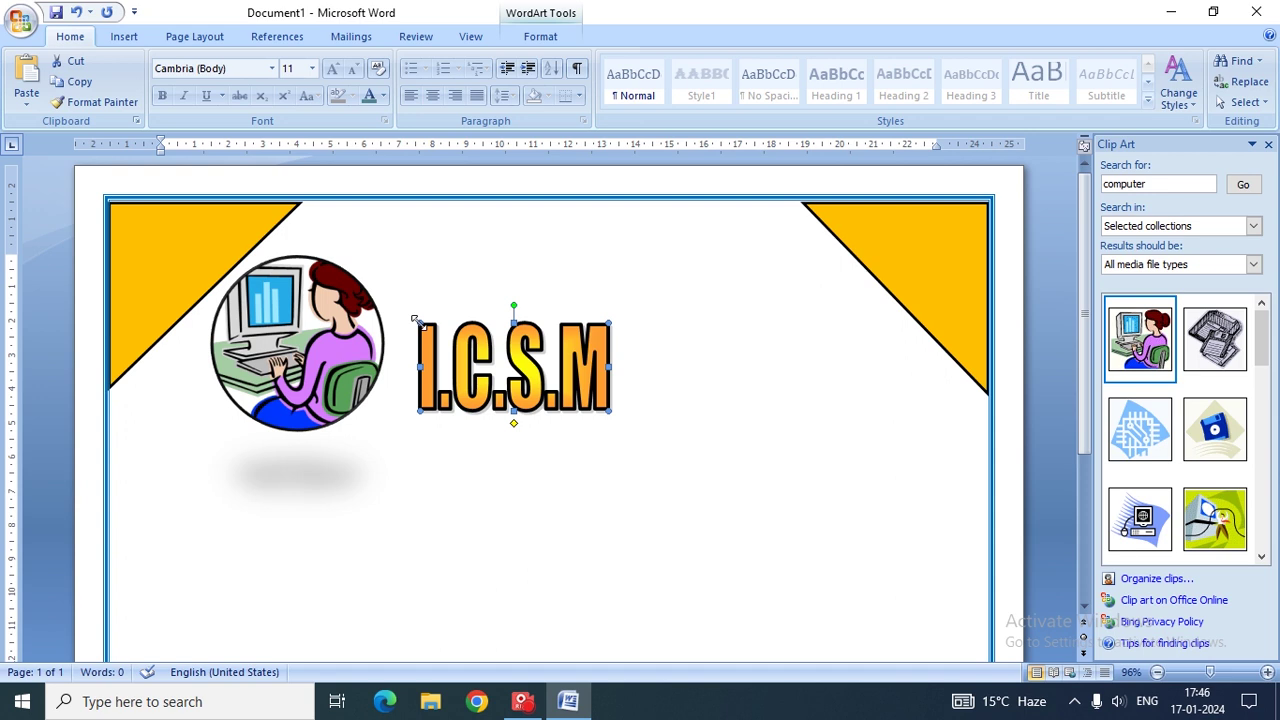
drag(418, 322, 451, 357)
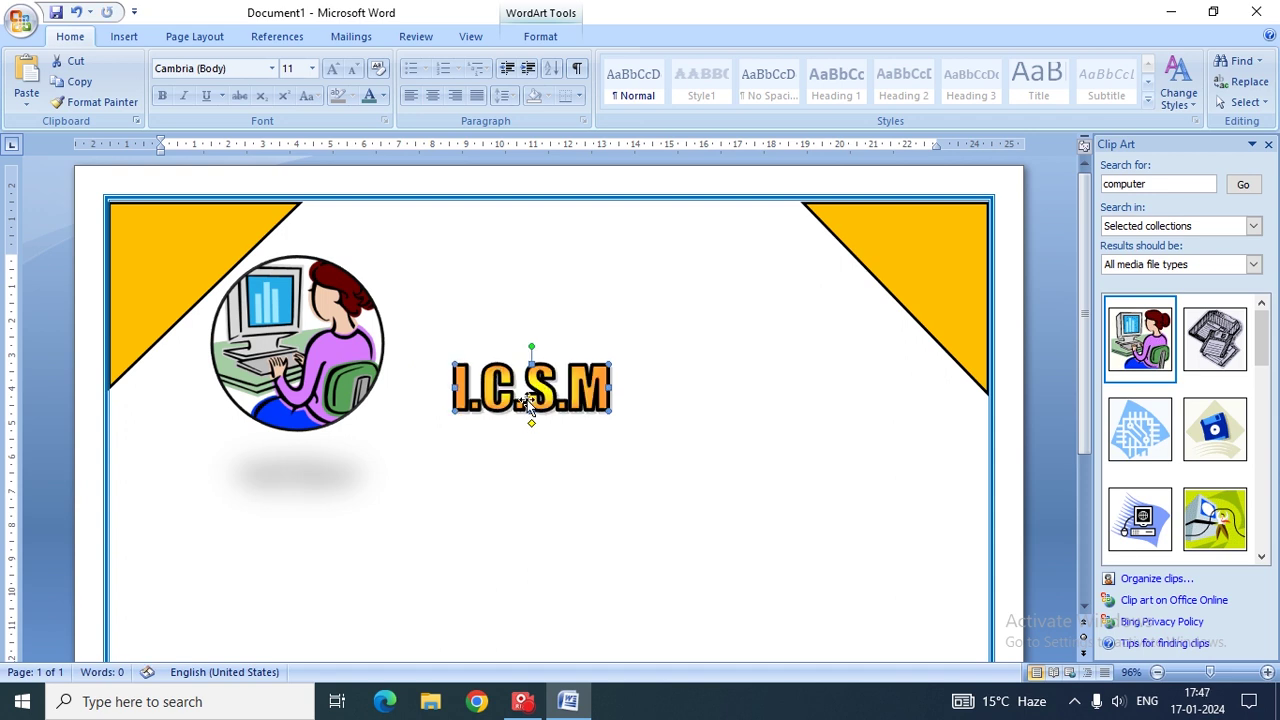
drag(526, 398, 470, 345)
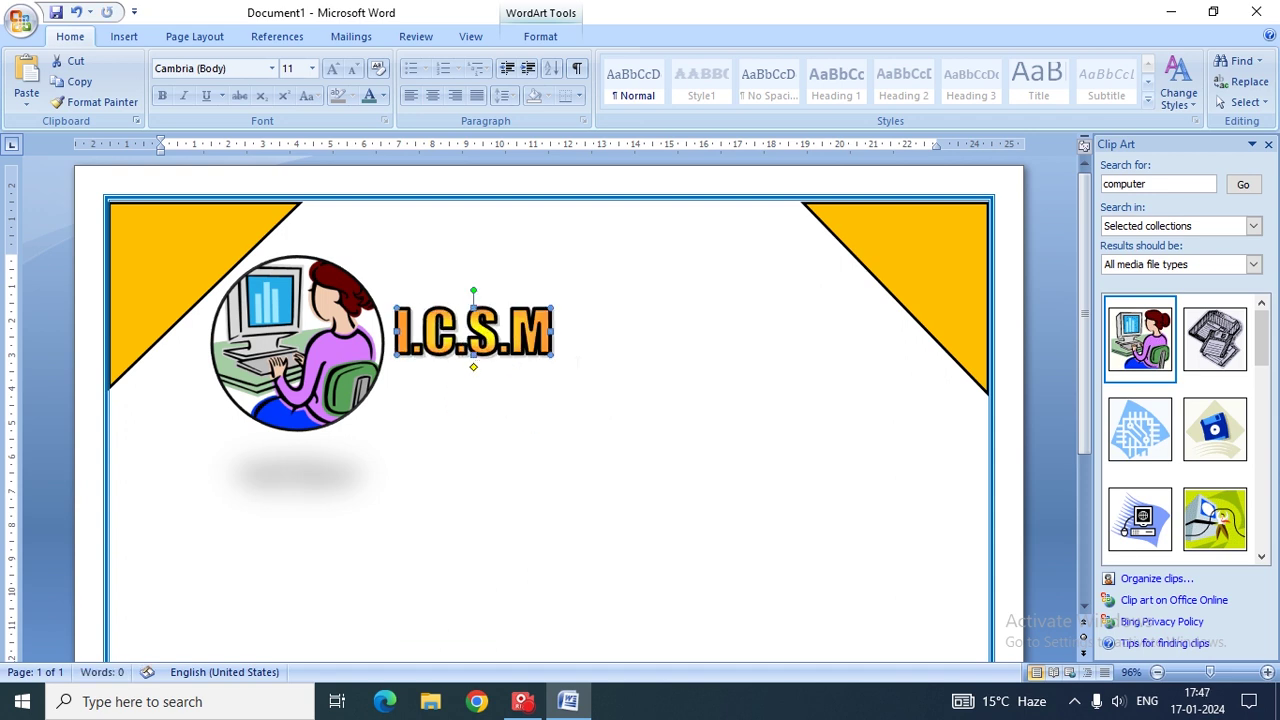
click(161, 349)
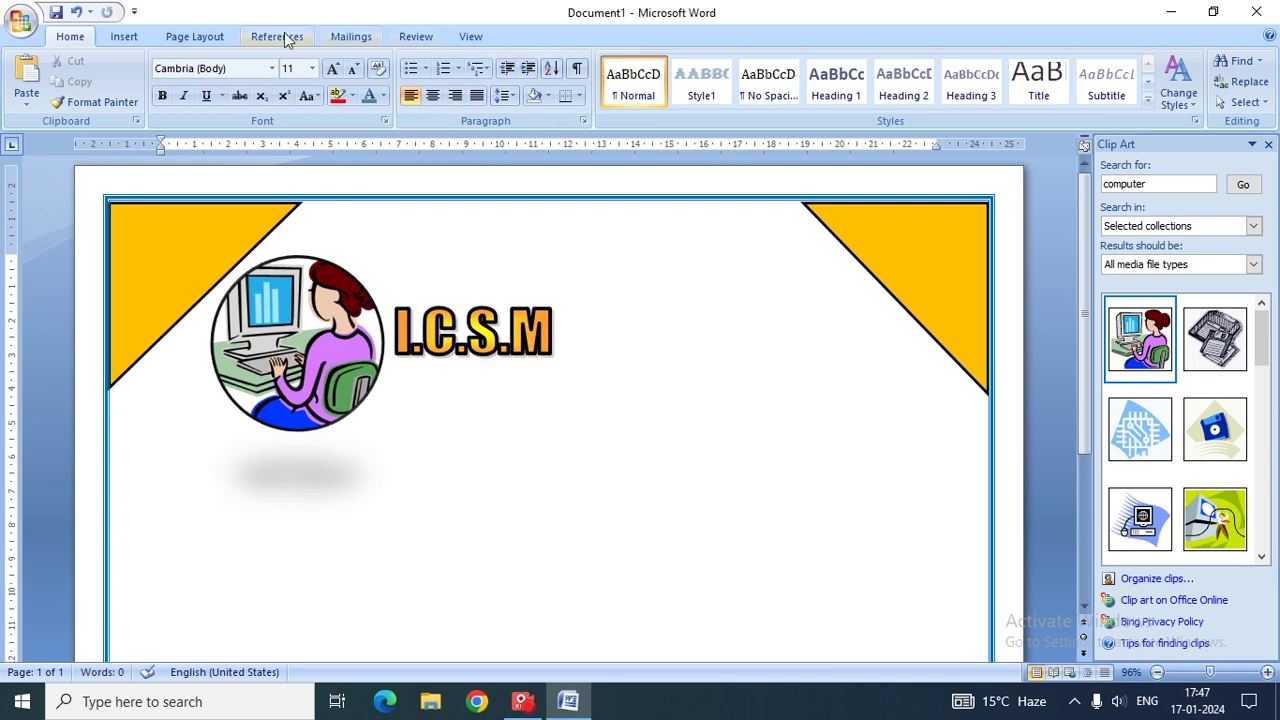
Step: Insert an orange WordArt reading INTERNATIONAL COMPUTER SAKSHSARTA MISSION
click(124, 36)
click(832, 80)
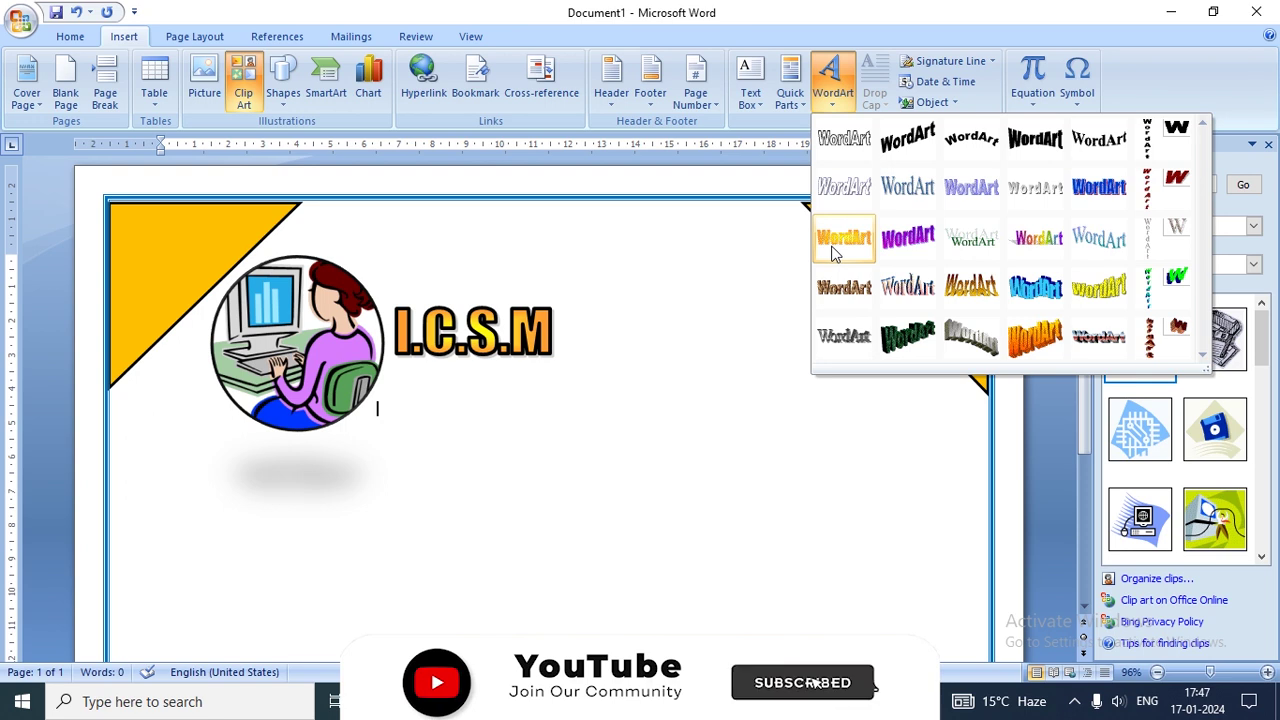
click(835, 252)
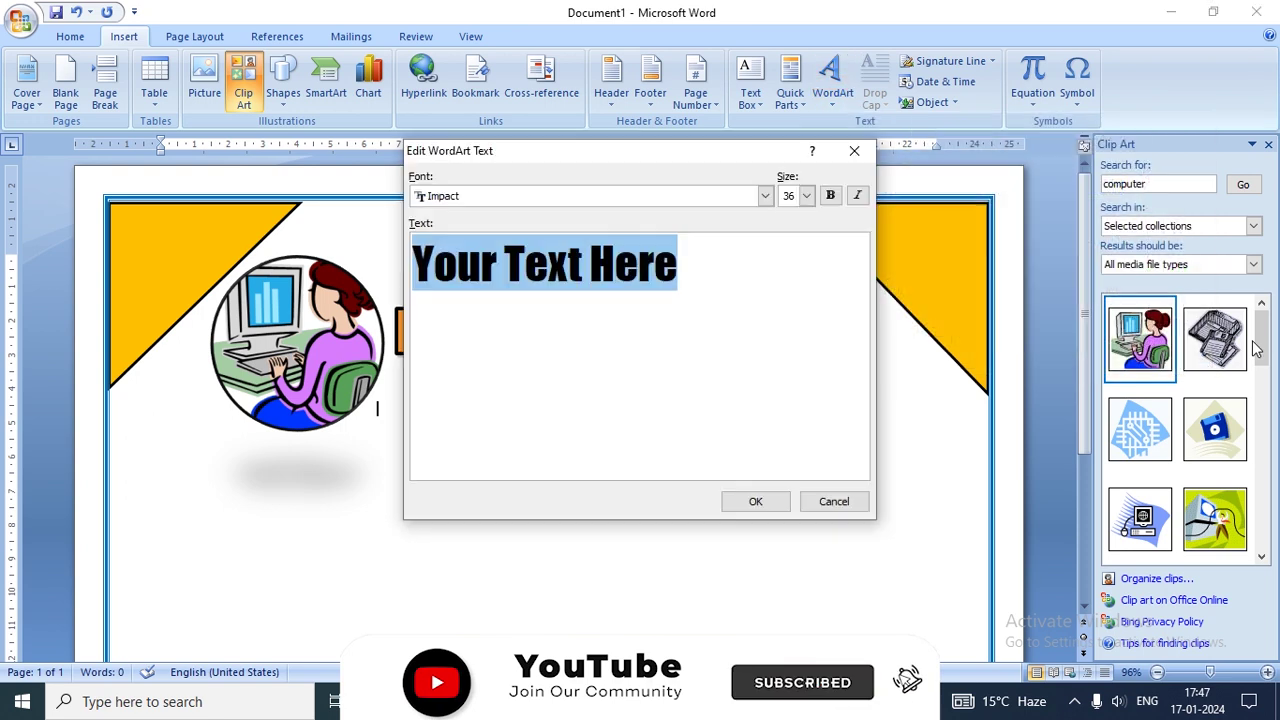
key(BackSpace)
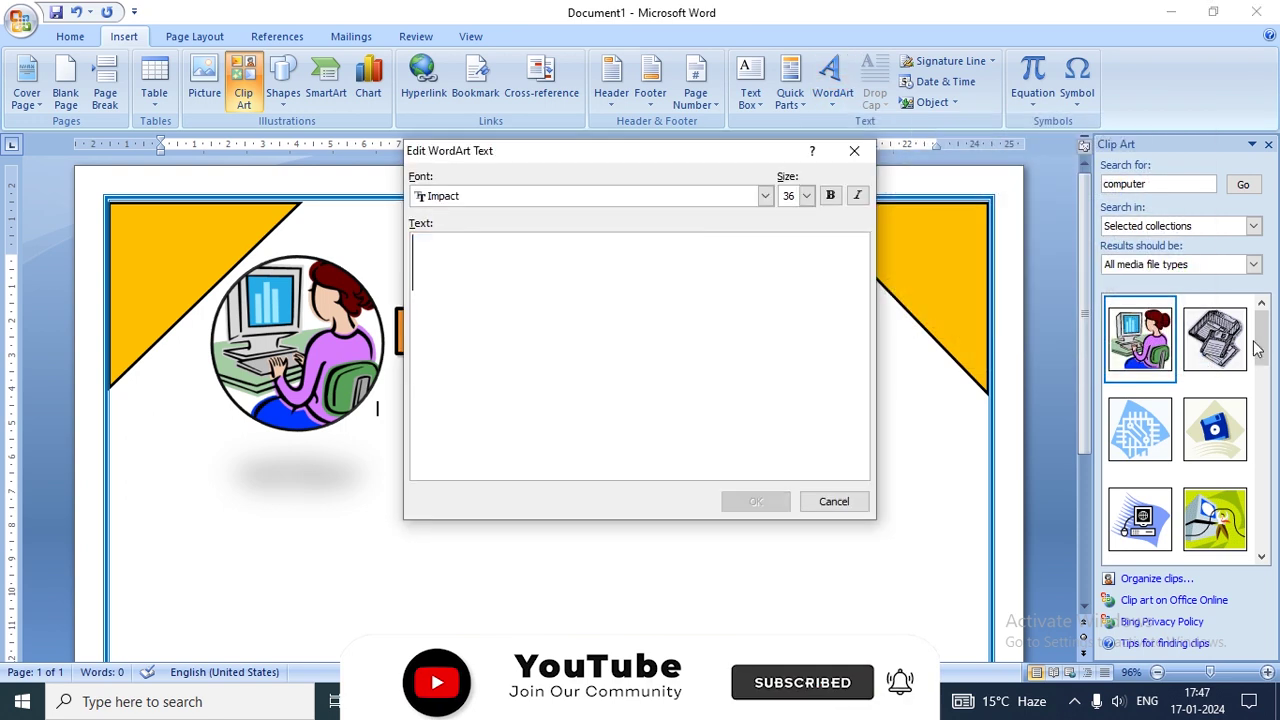
text(I)
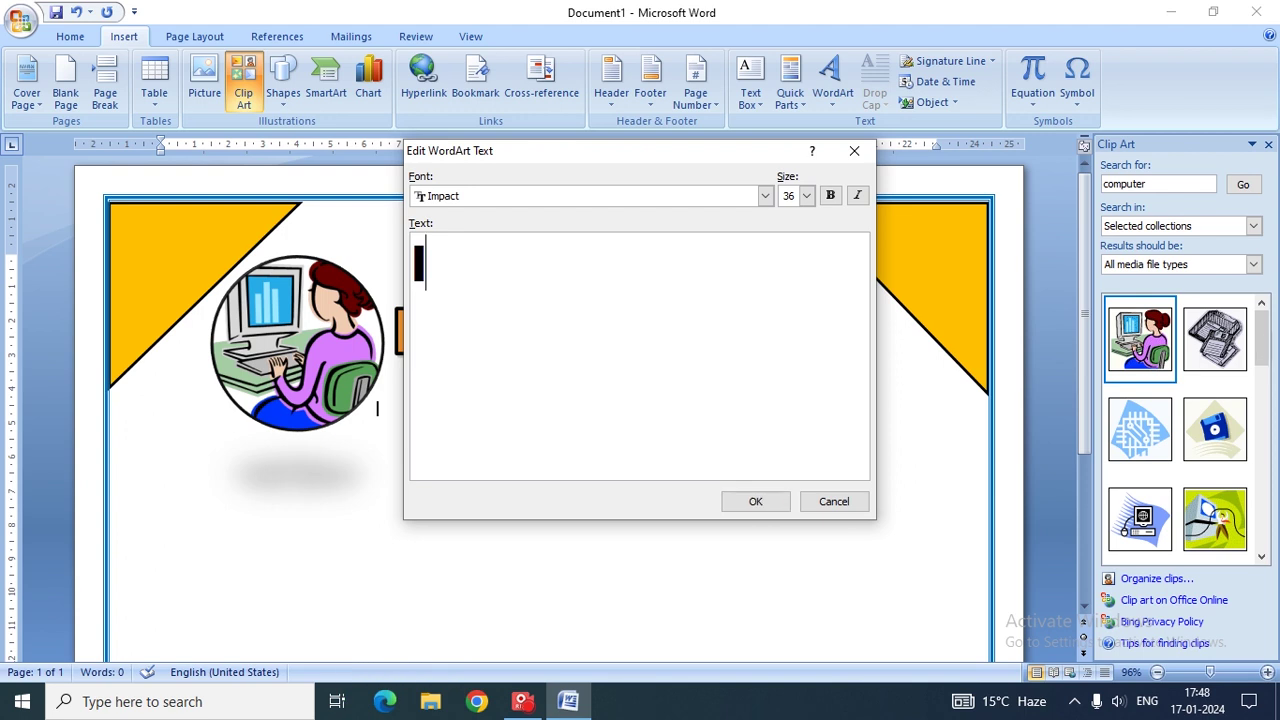
text(NTERNA)
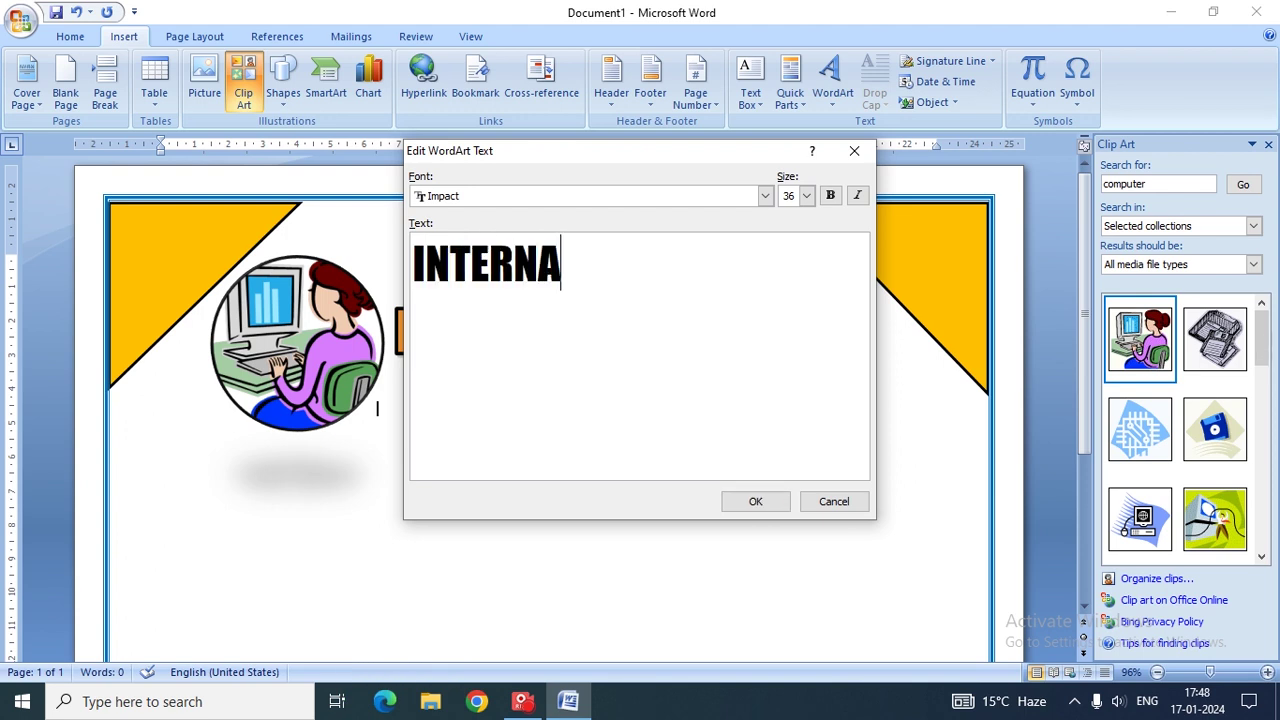
text(TIONAL COMPU)
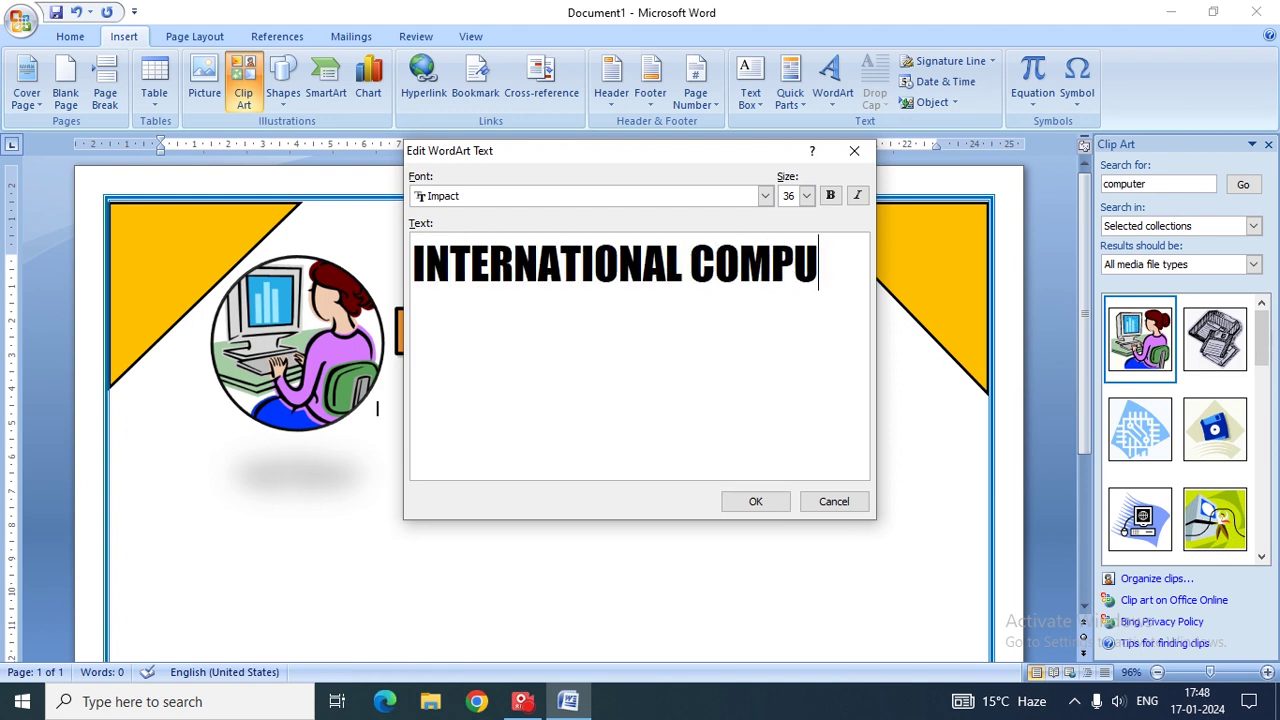
text(TER SA)
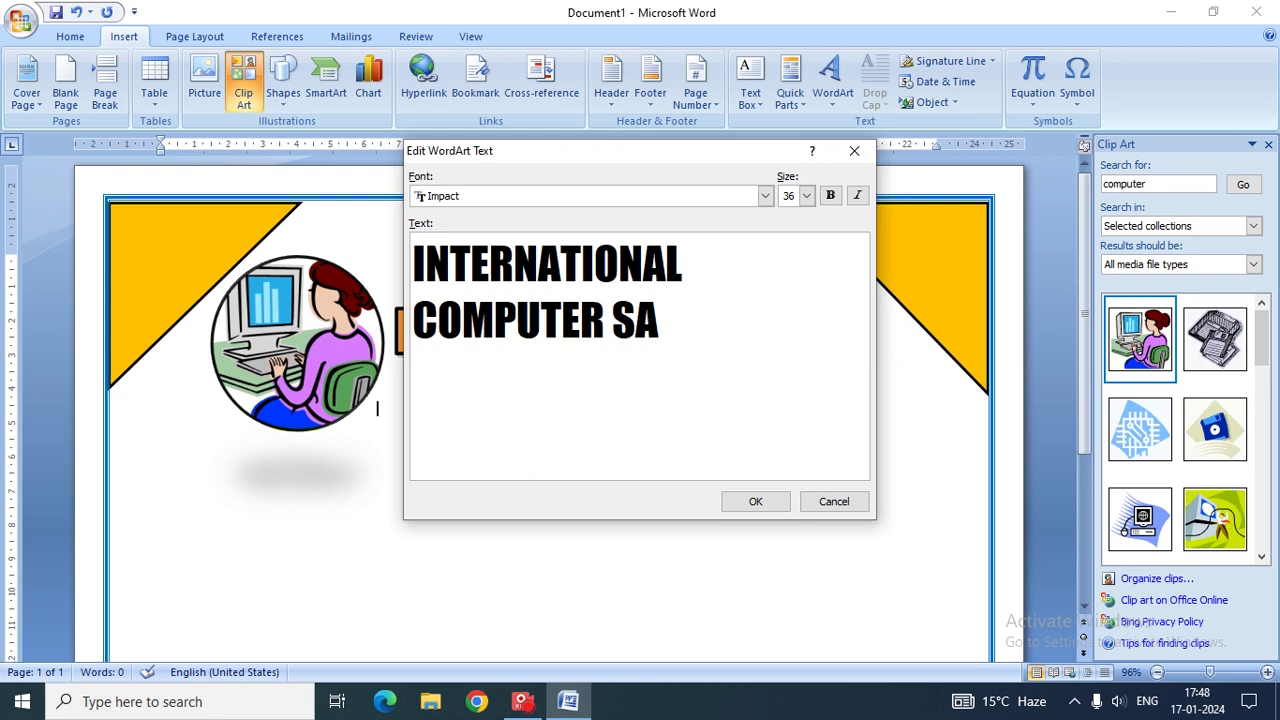
text(KSHSARTA MI)
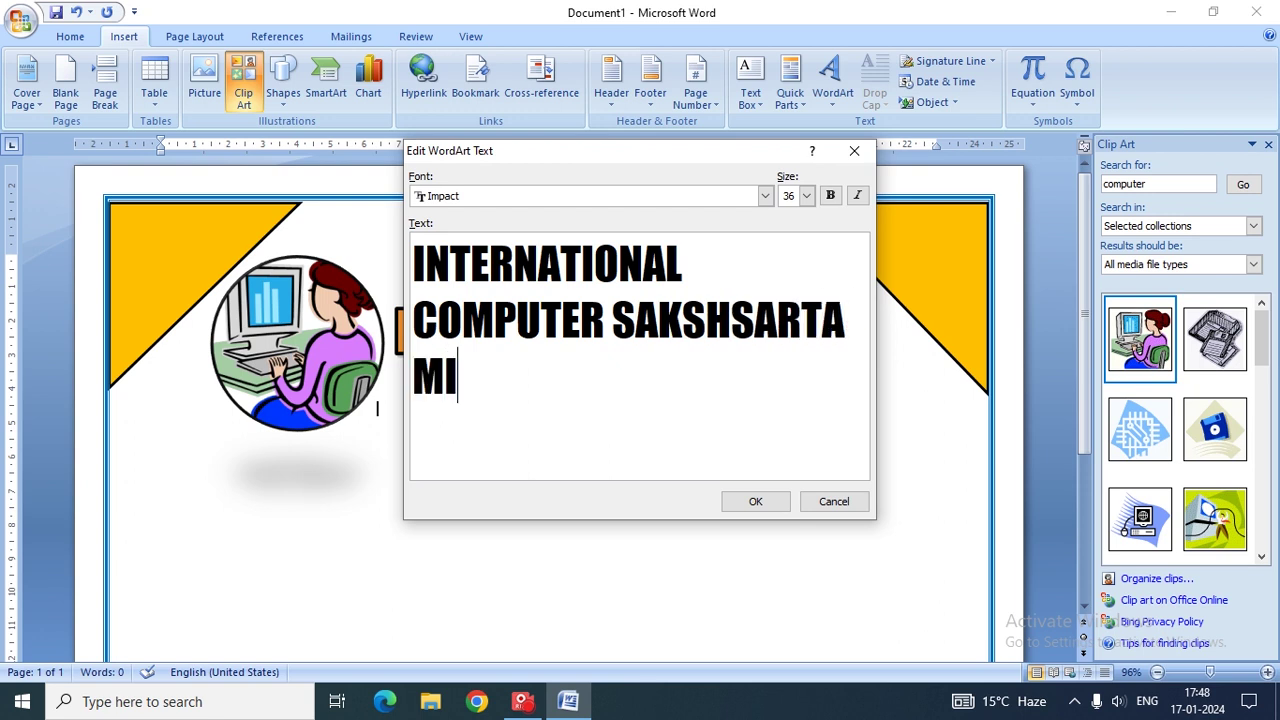
text(SSION)
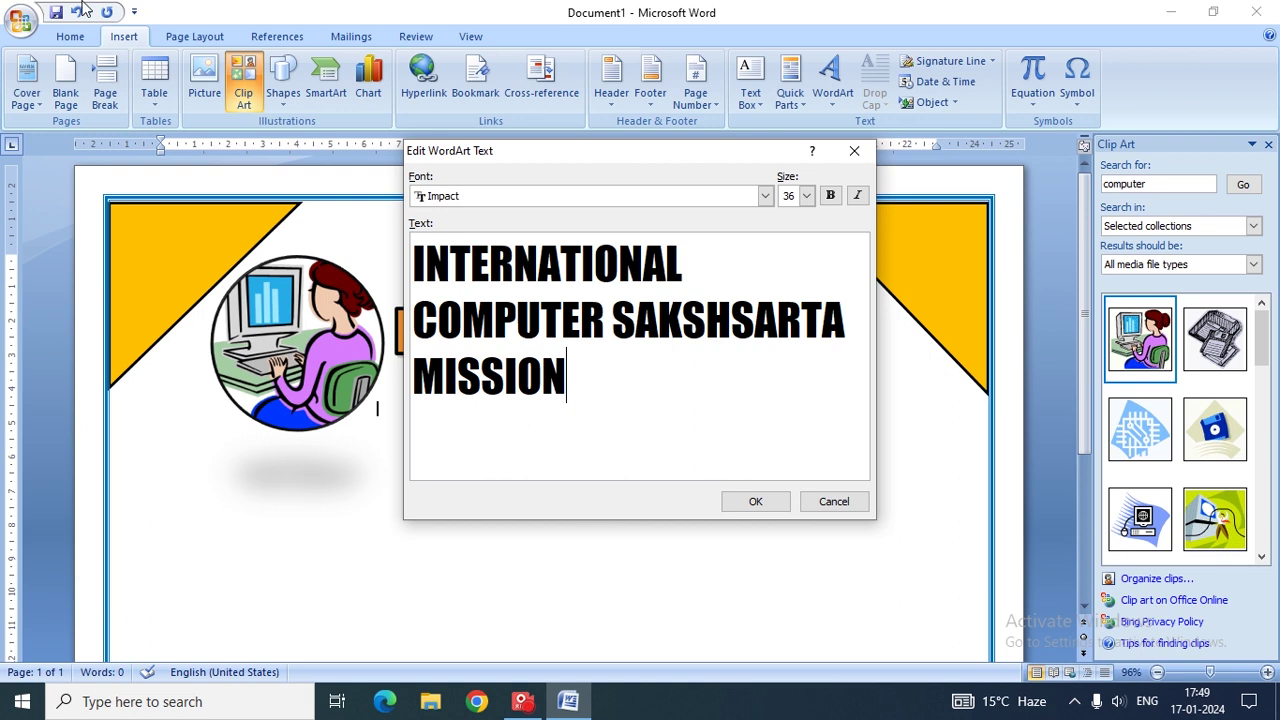
Step: Keep the banner text at size 36 after trying 24, and insert it
click(806, 196)
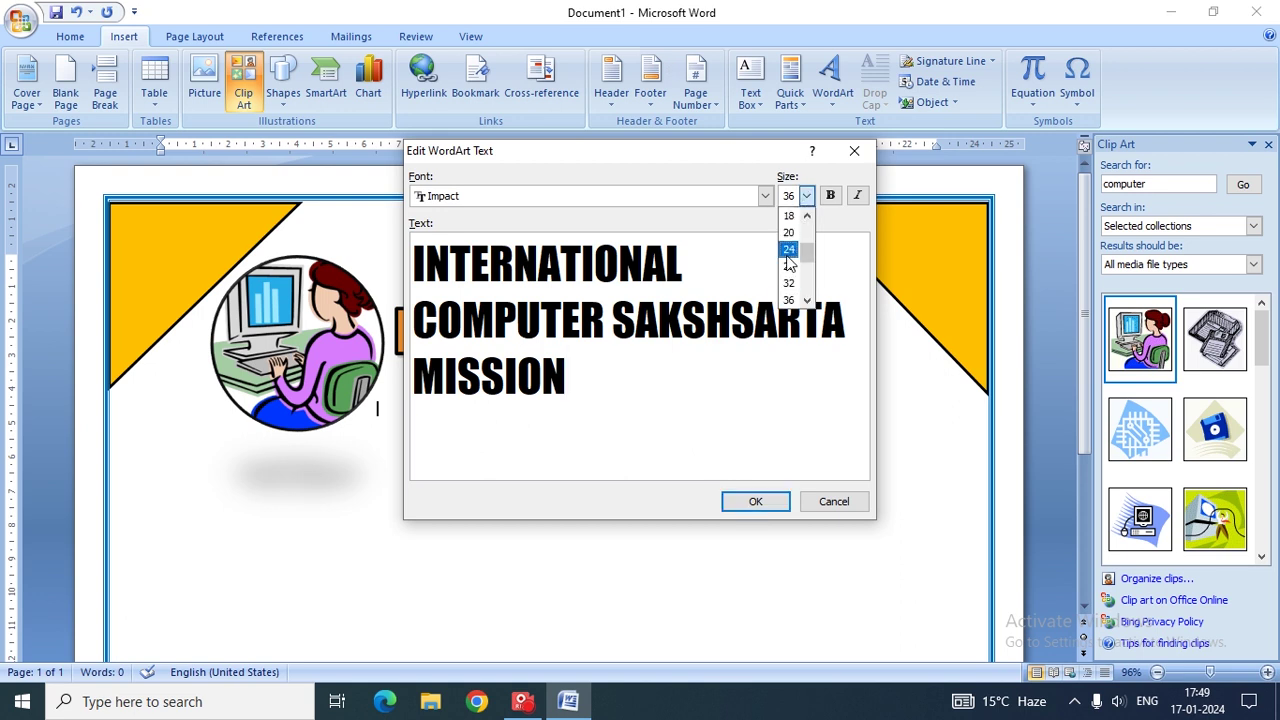
click(789, 250)
click(806, 196)
click(789, 300)
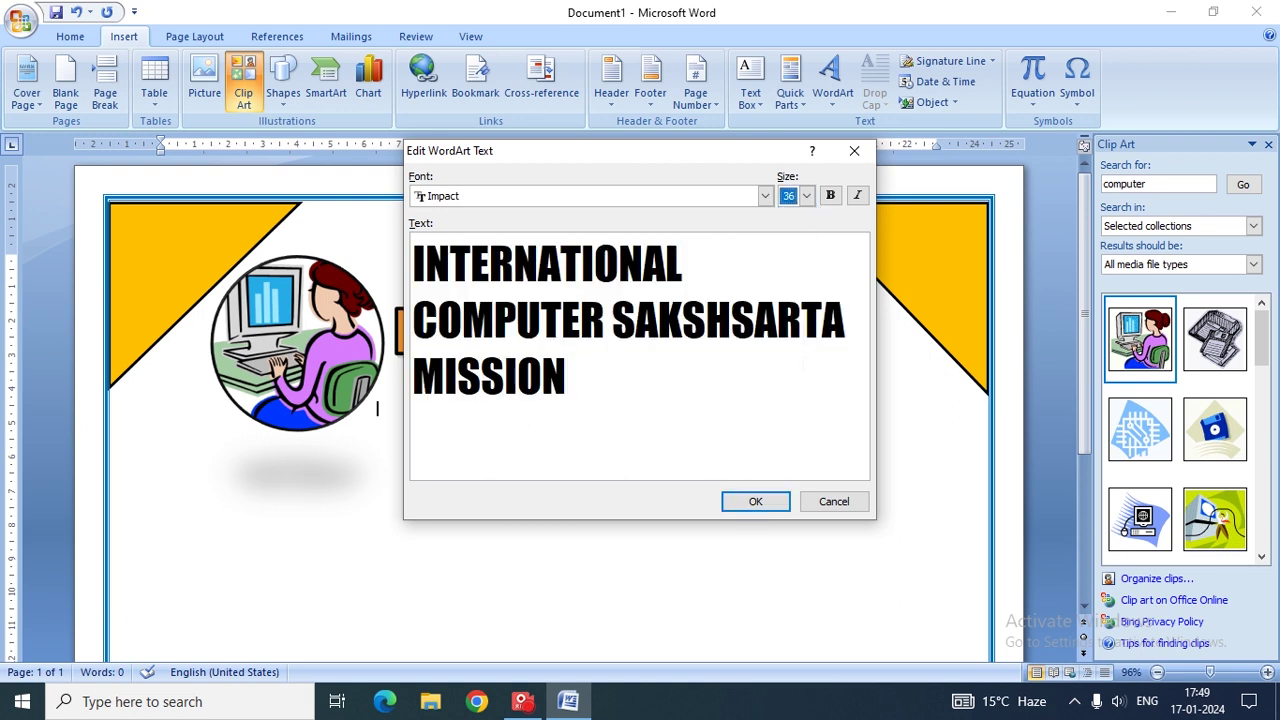
click(775, 502)
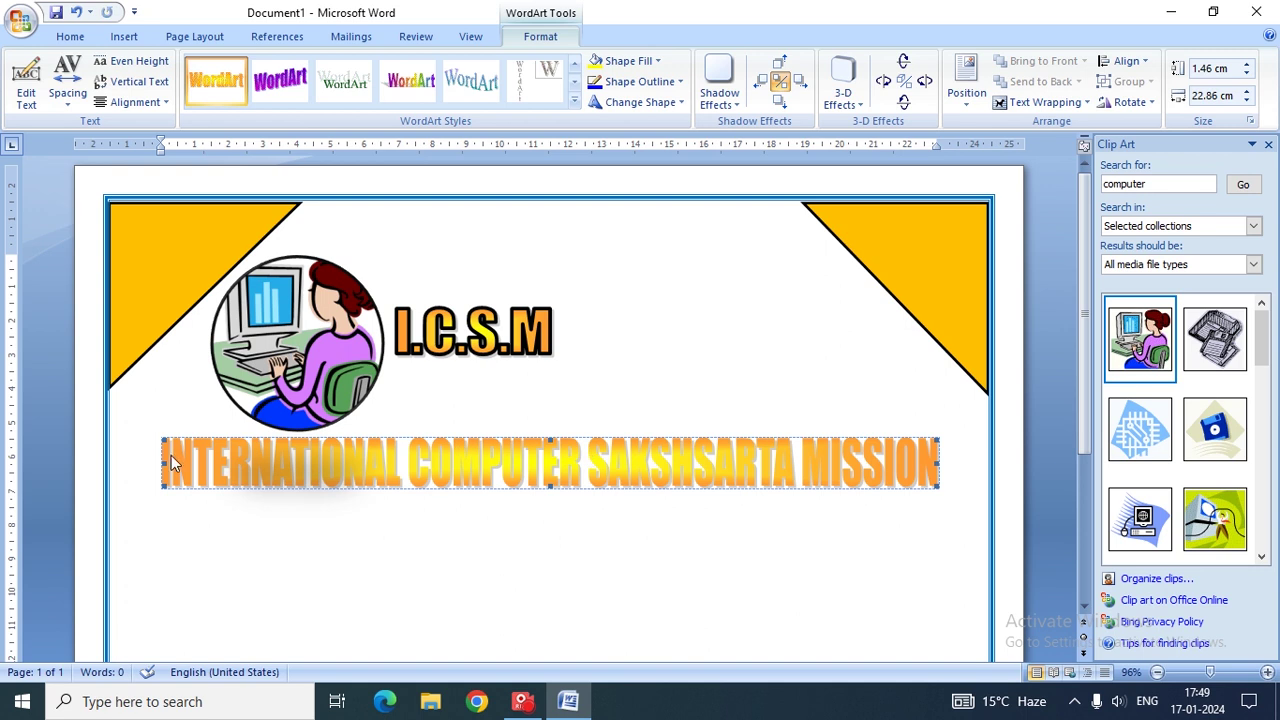
Step: Float the mission banner in front of text with a 2¼ pt letter outline
click(1060, 102)
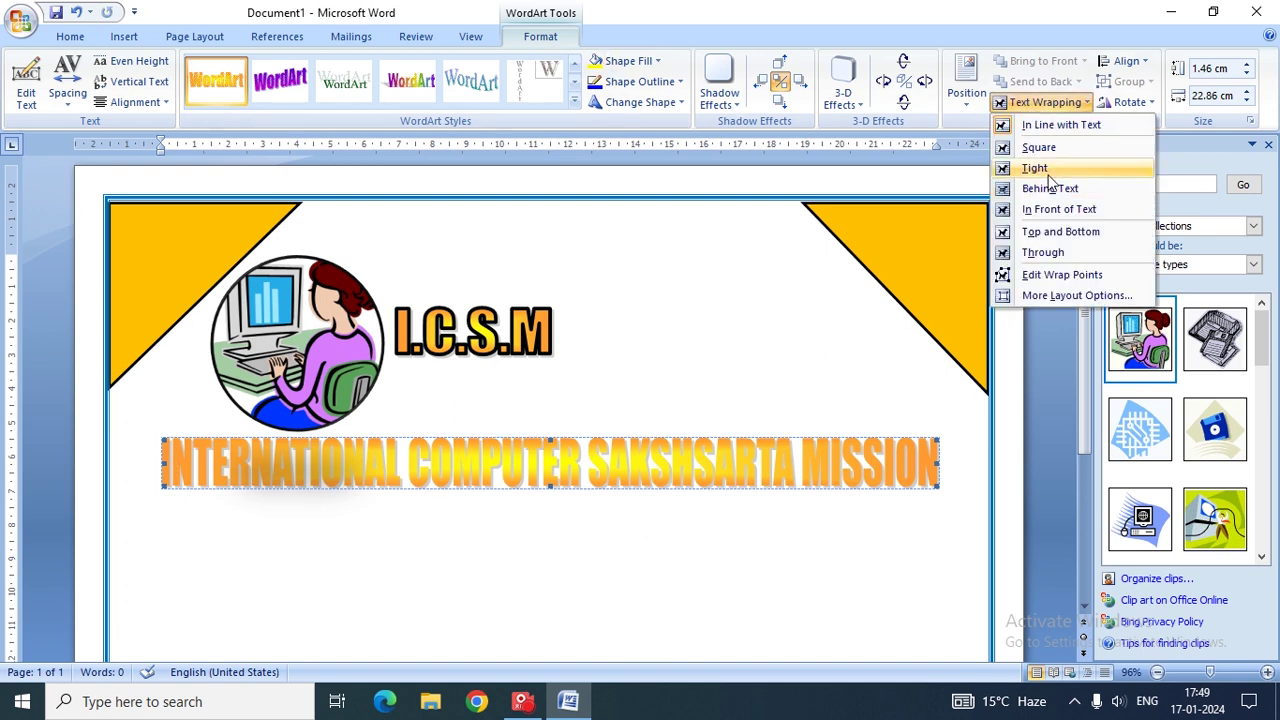
click(1065, 209)
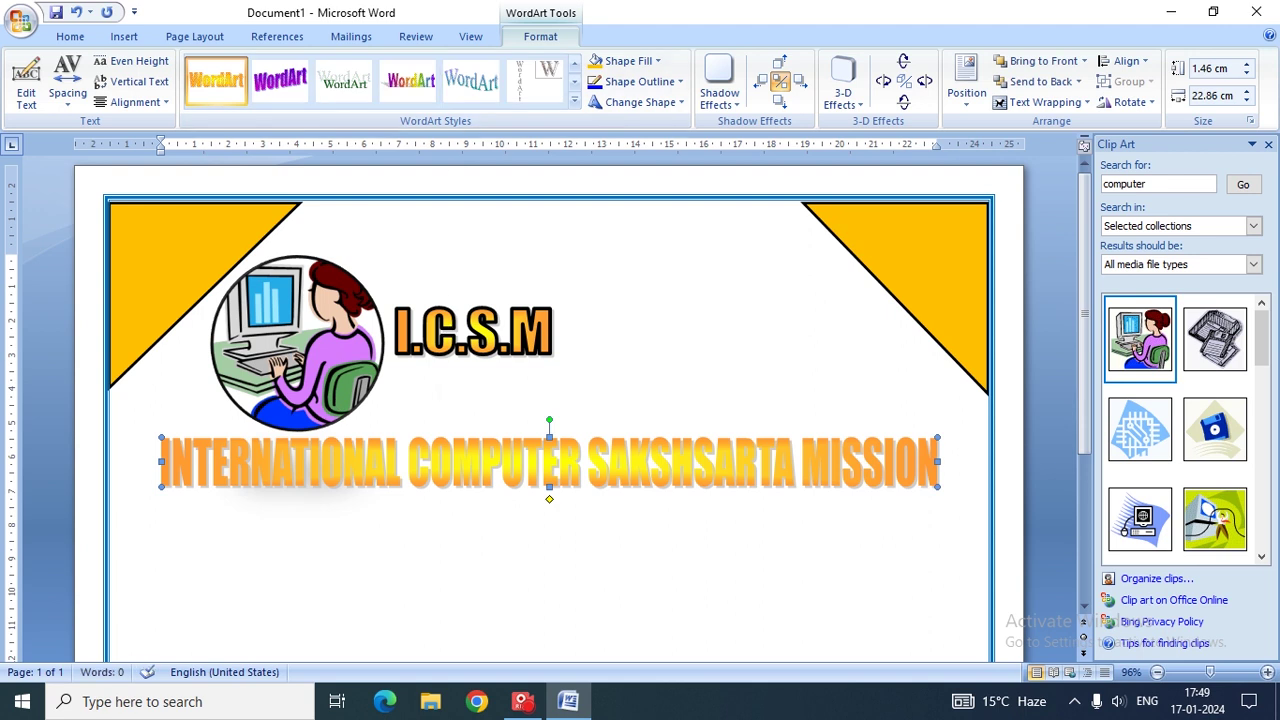
click(670, 88)
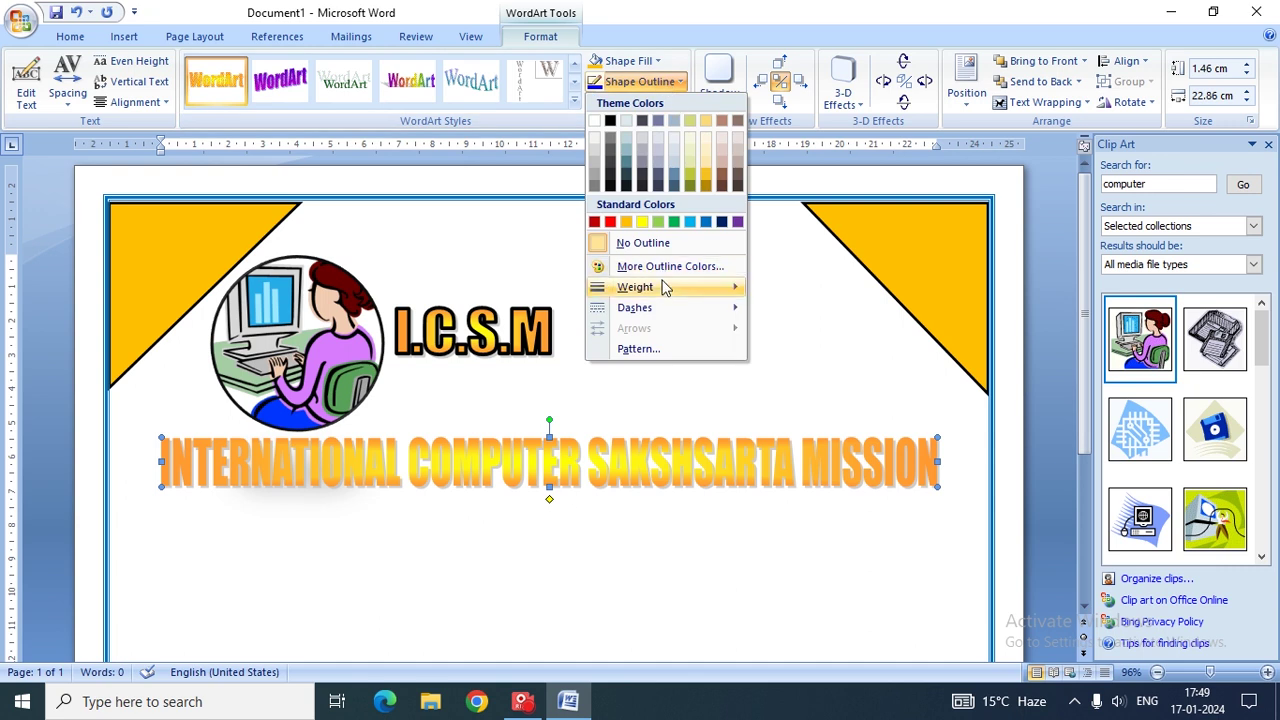
mouse_move(663, 287)
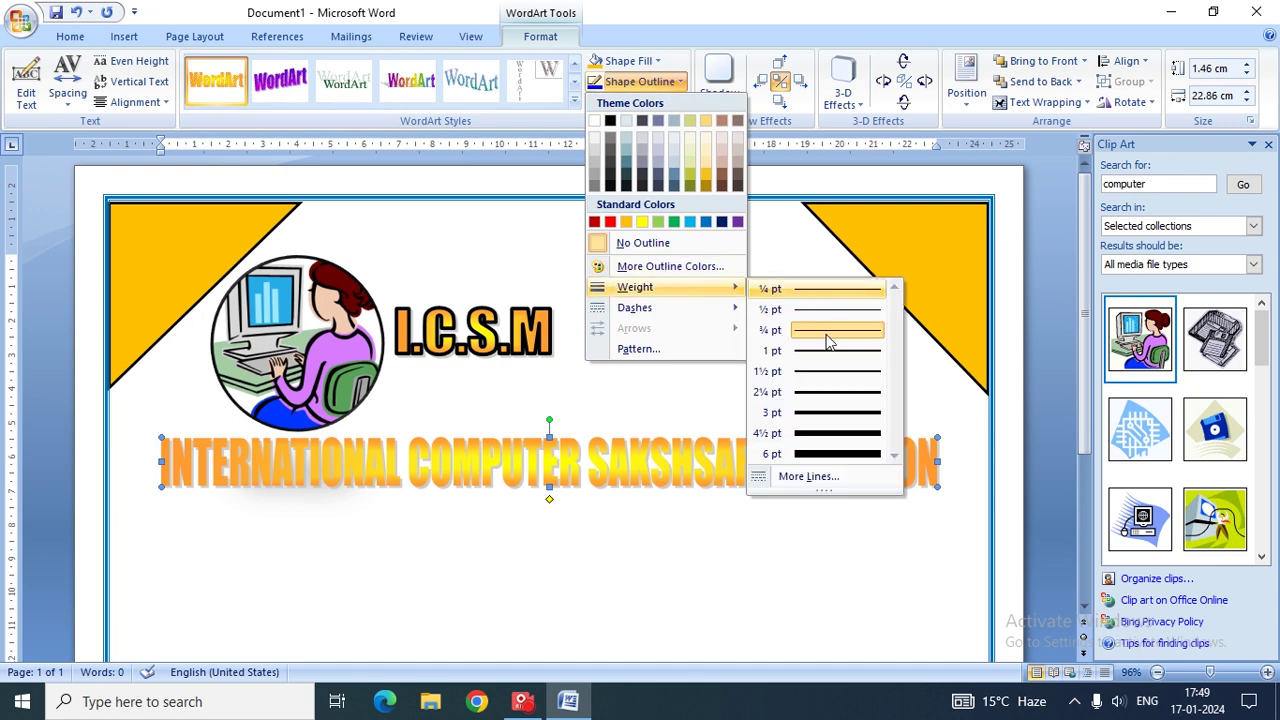
click(828, 350)
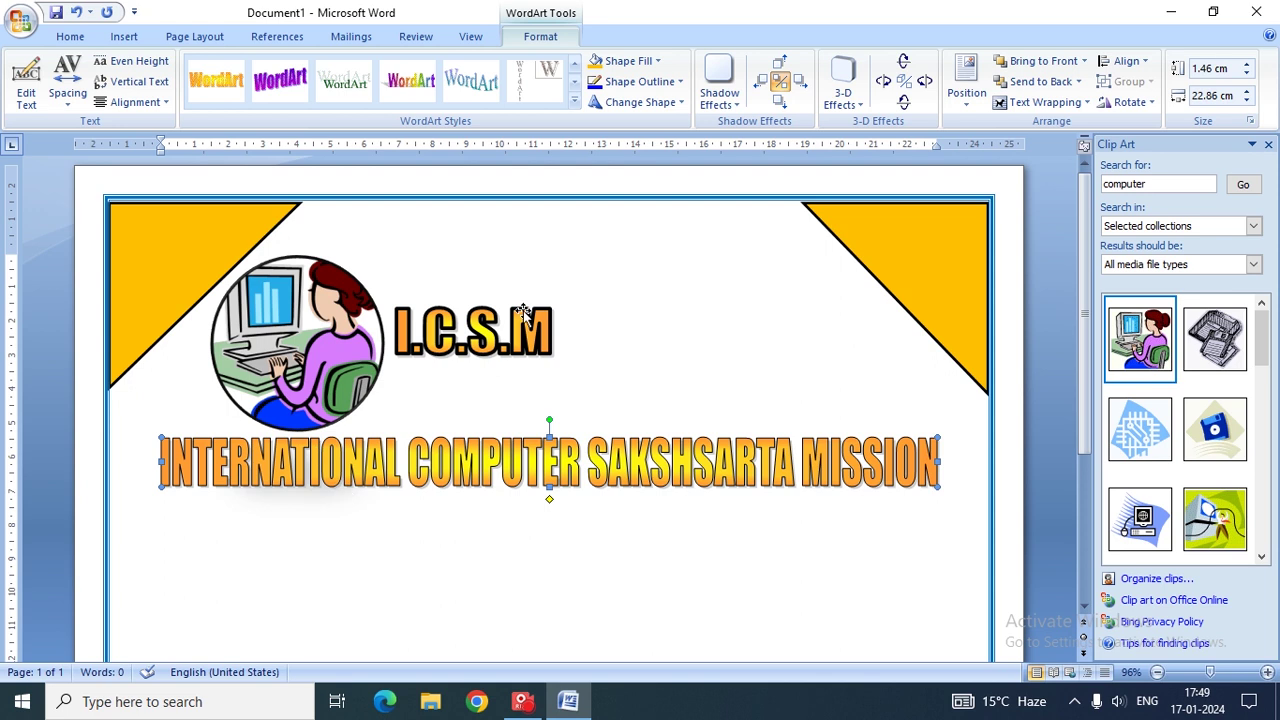
click(677, 84)
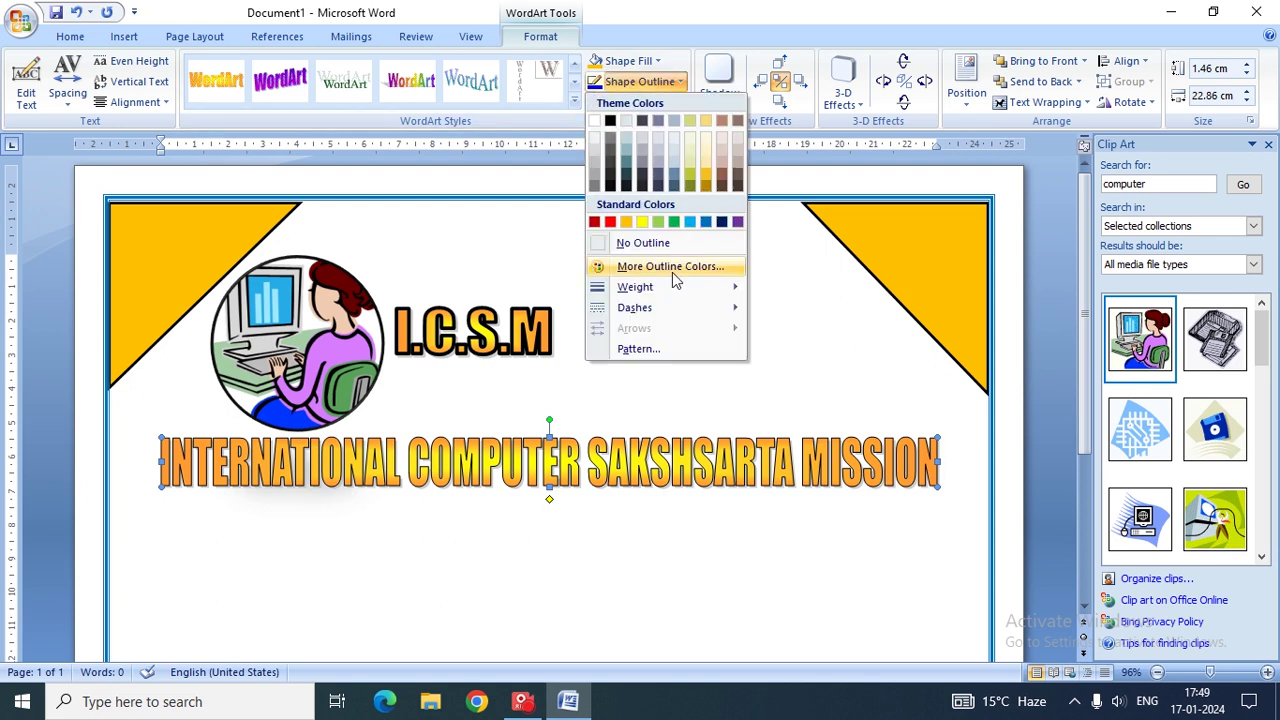
mouse_move(670, 287)
click(815, 393)
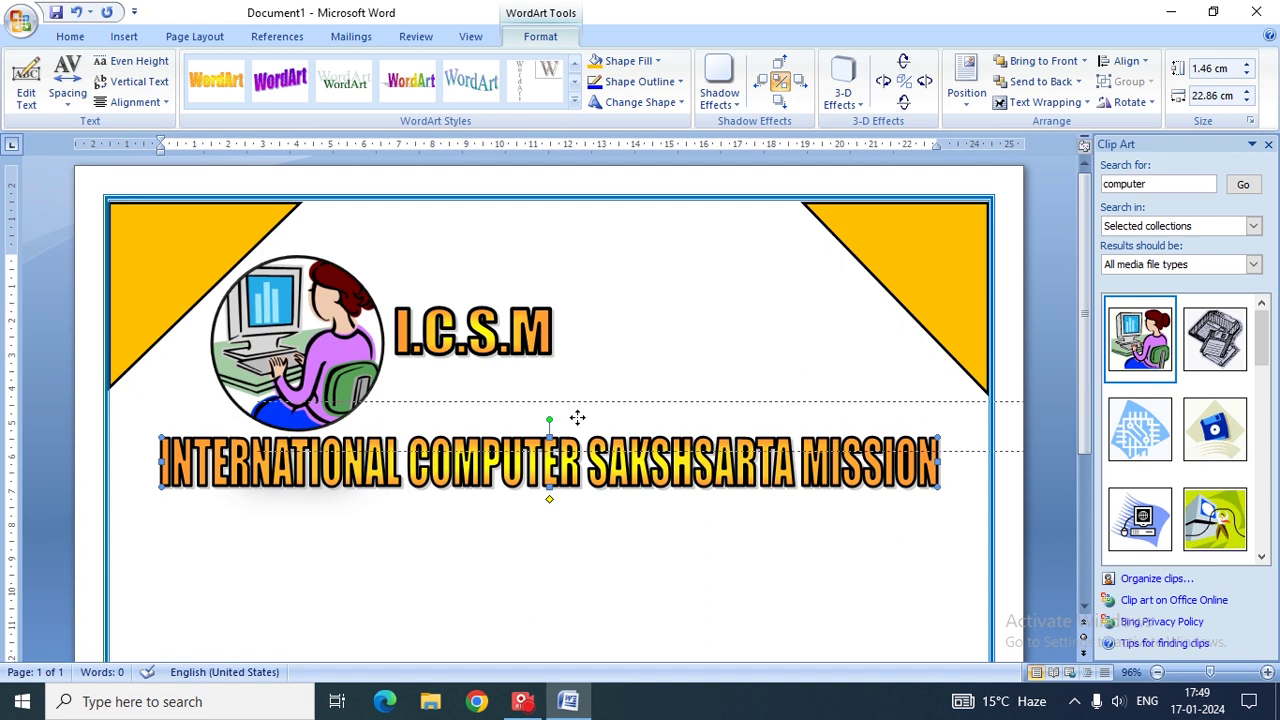
Step: Narrow the banner and position it beside the clip art, nudged right to the border
drag(186, 472, 329, 407)
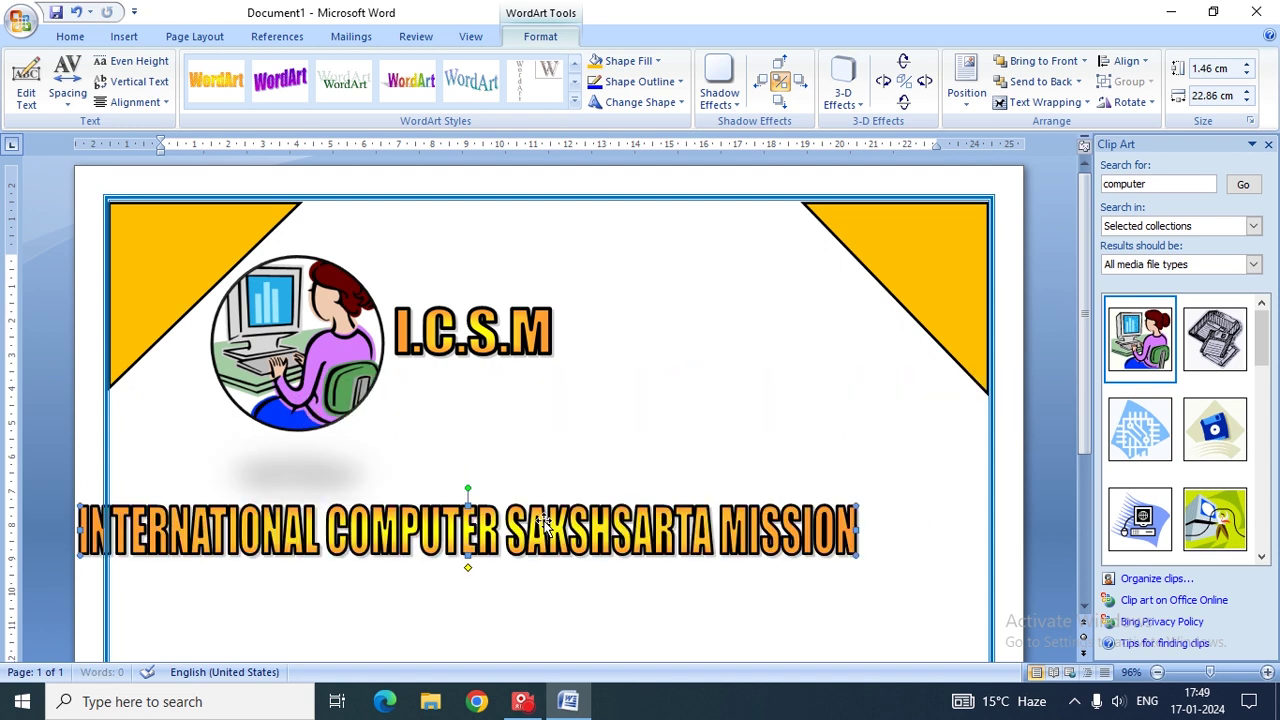
drag(504, 395, 282, 527)
drag(858, 528, 740, 532)
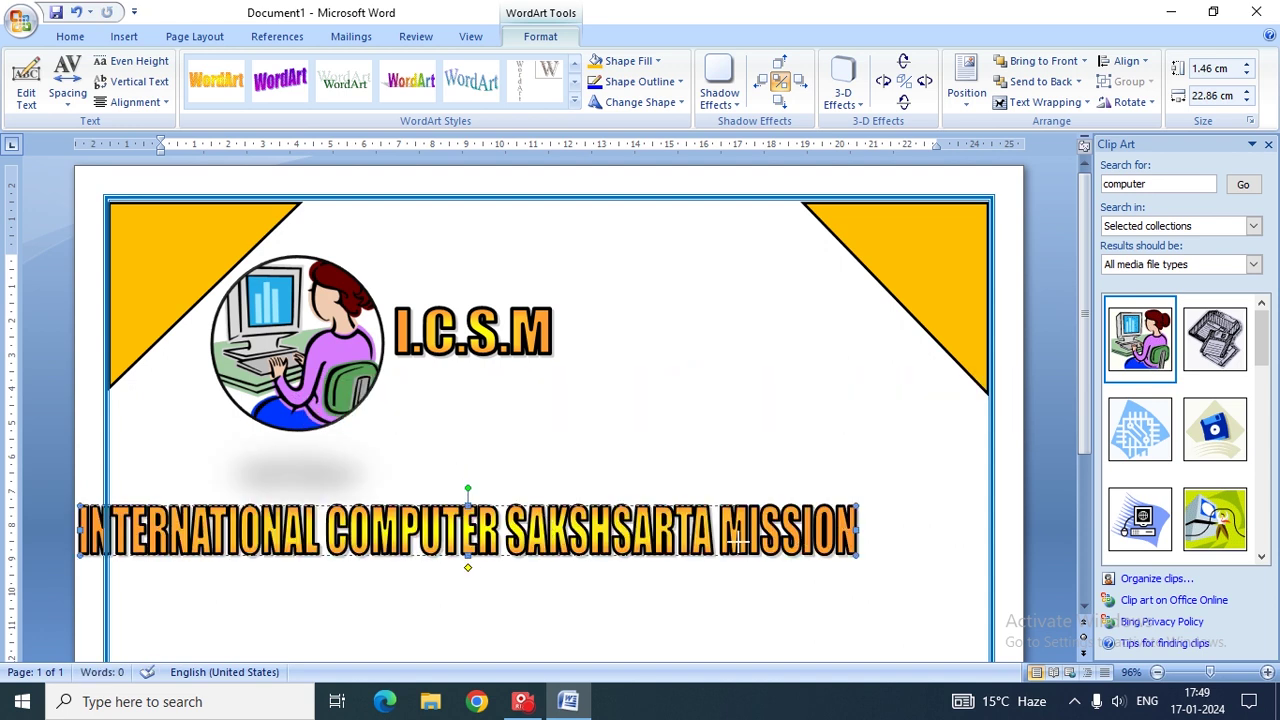
drag(526, 543, 782, 432)
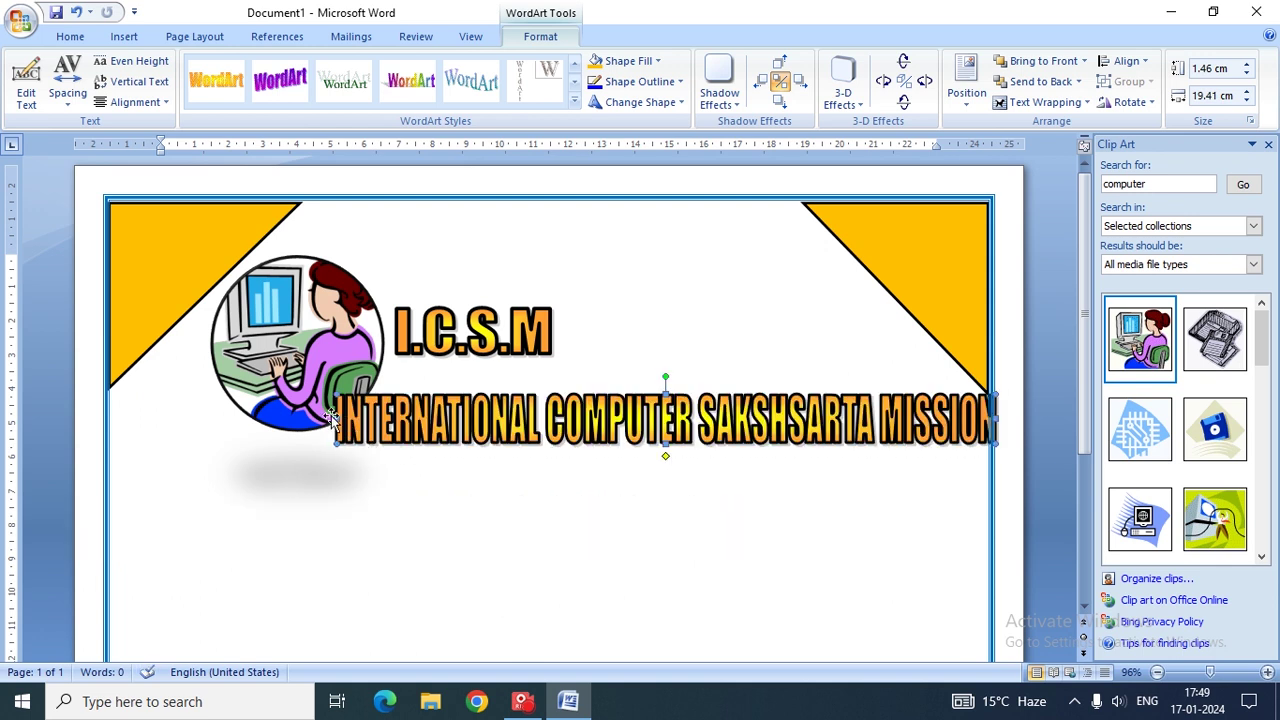
drag(390, 420, 494, 425)
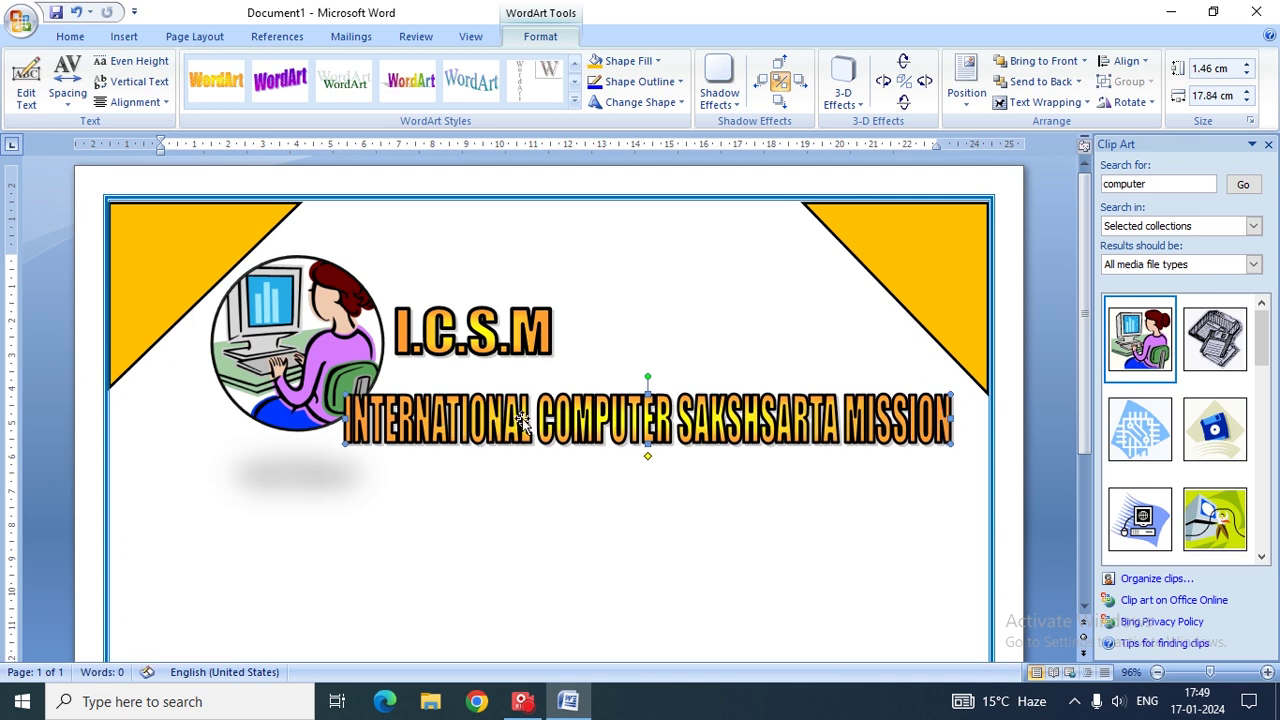
key(Right)
key(Right)
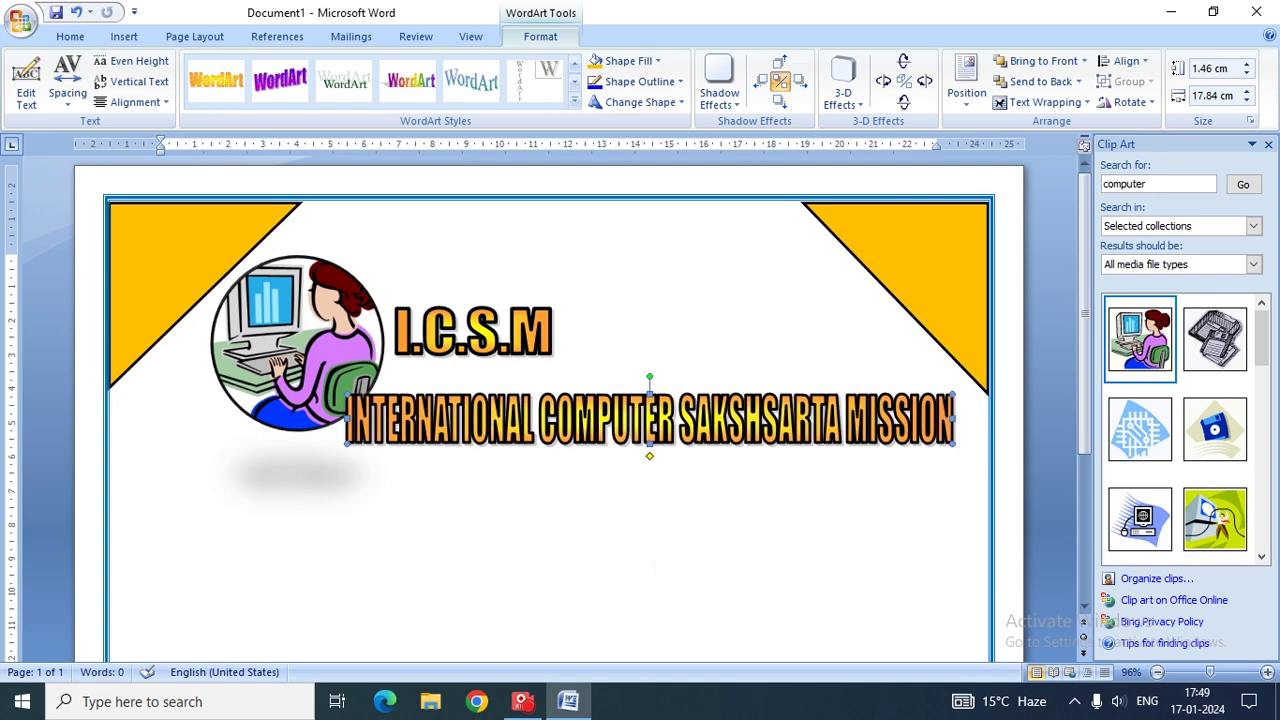
key(Right)
key(Right)
key(Right)
key(Right)
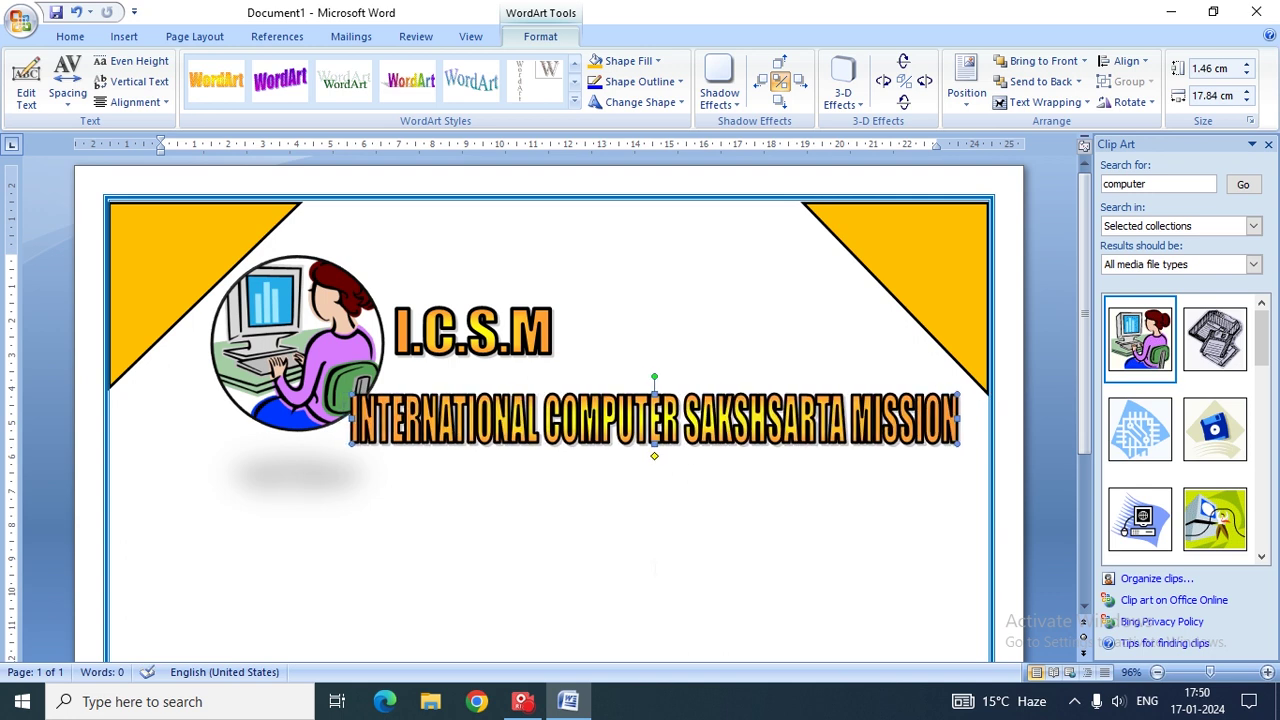
key(Right)
key(Right)
key(Right)
key(Right)
key(Right)
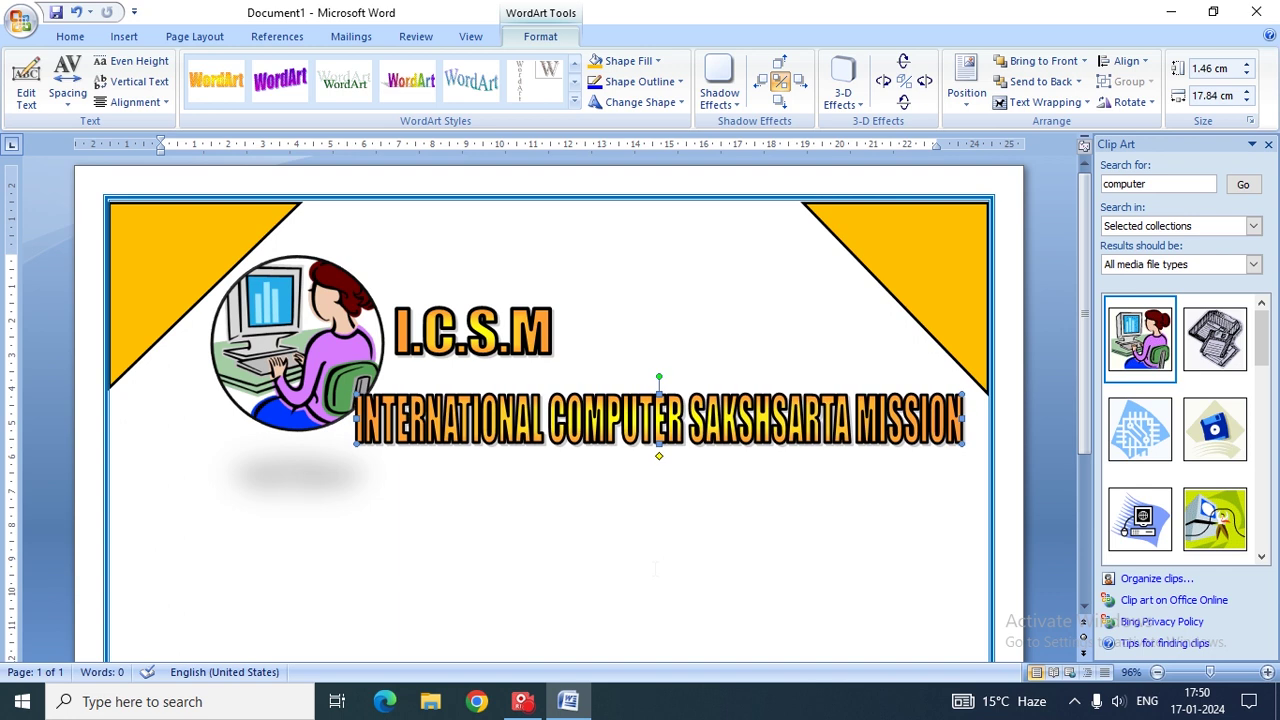
key(Right)
key(Right)
key(Right)
key(Right)
key(Right)
key(Right)
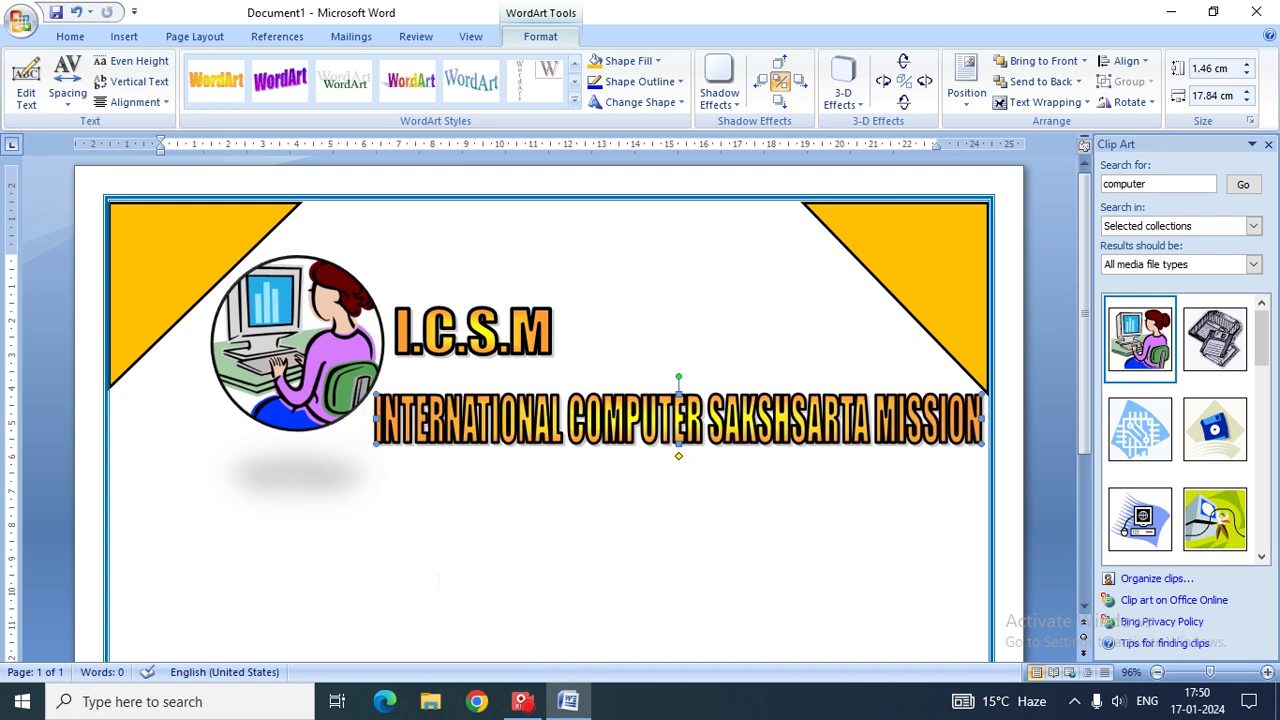
key(Right)
key(Right)
key(Right)
key(Right)
Step: Move the clip-art picture down and left
drag(297, 343, 272, 353)
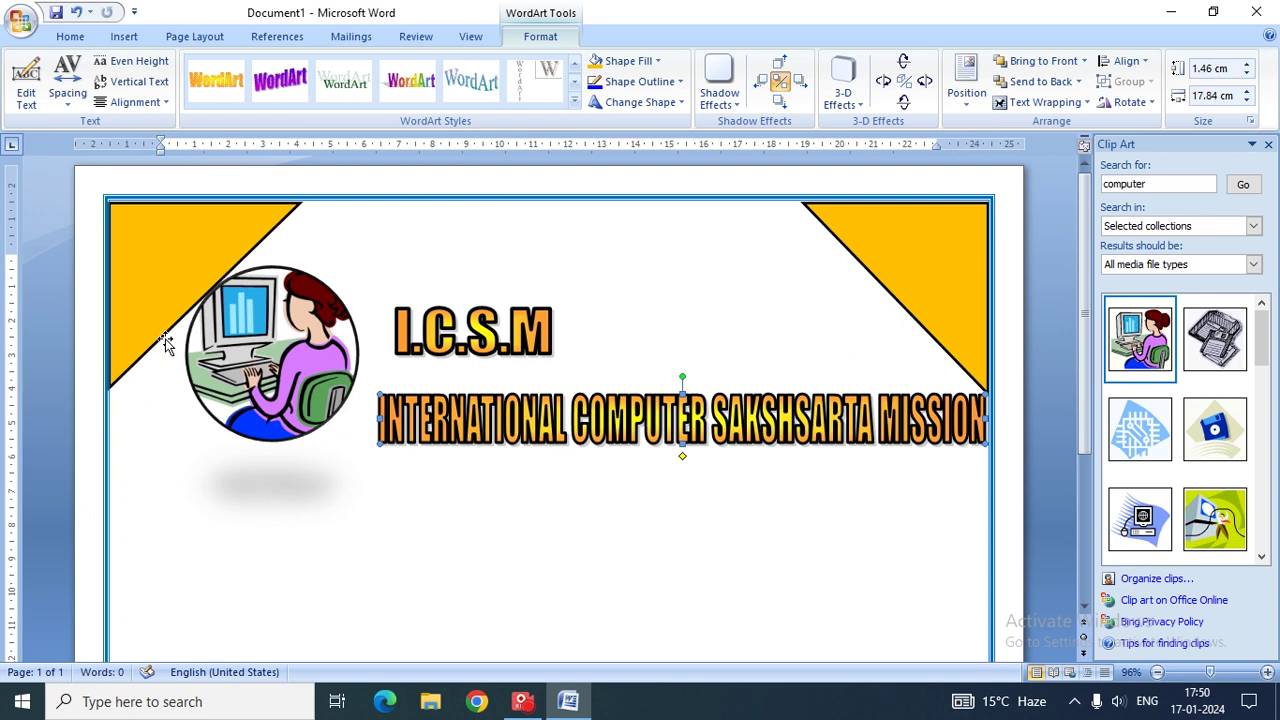
drag(220, 340, 202, 368)
click(410, 330)
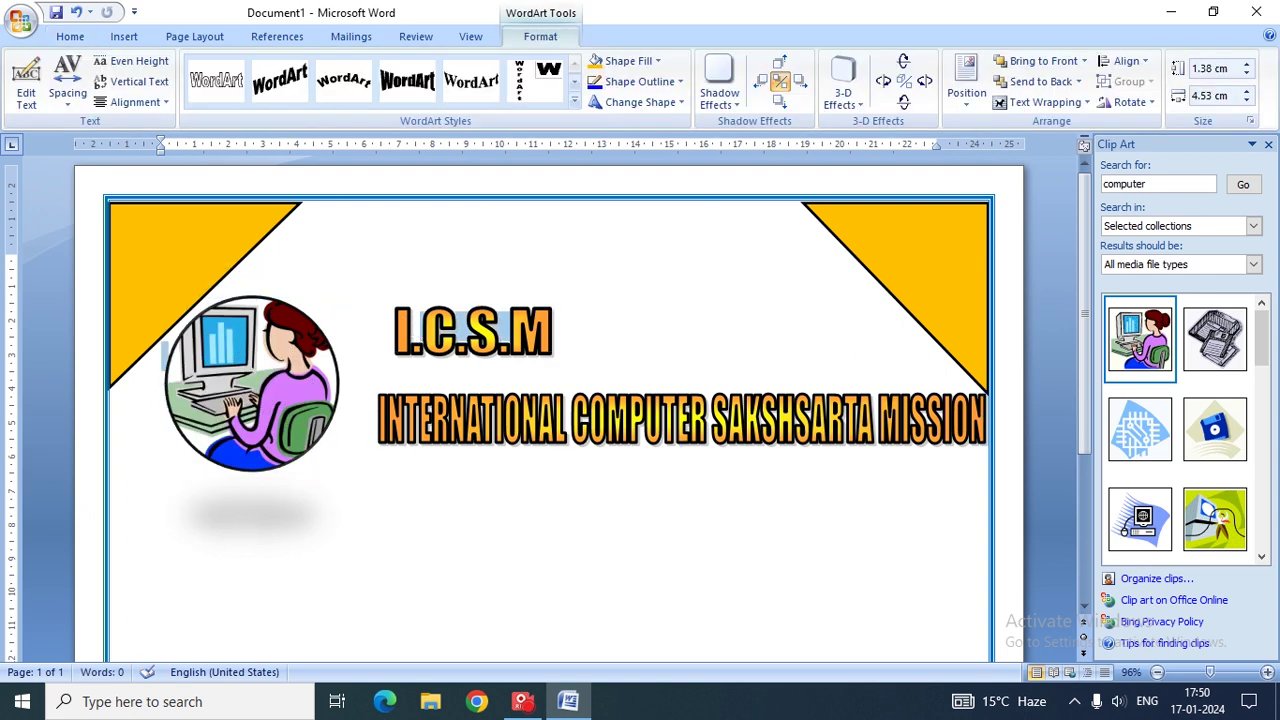
Step: Move the I.C.S.M WordArt down-left to sit just above the banner
drag(400, 345, 560, 345)
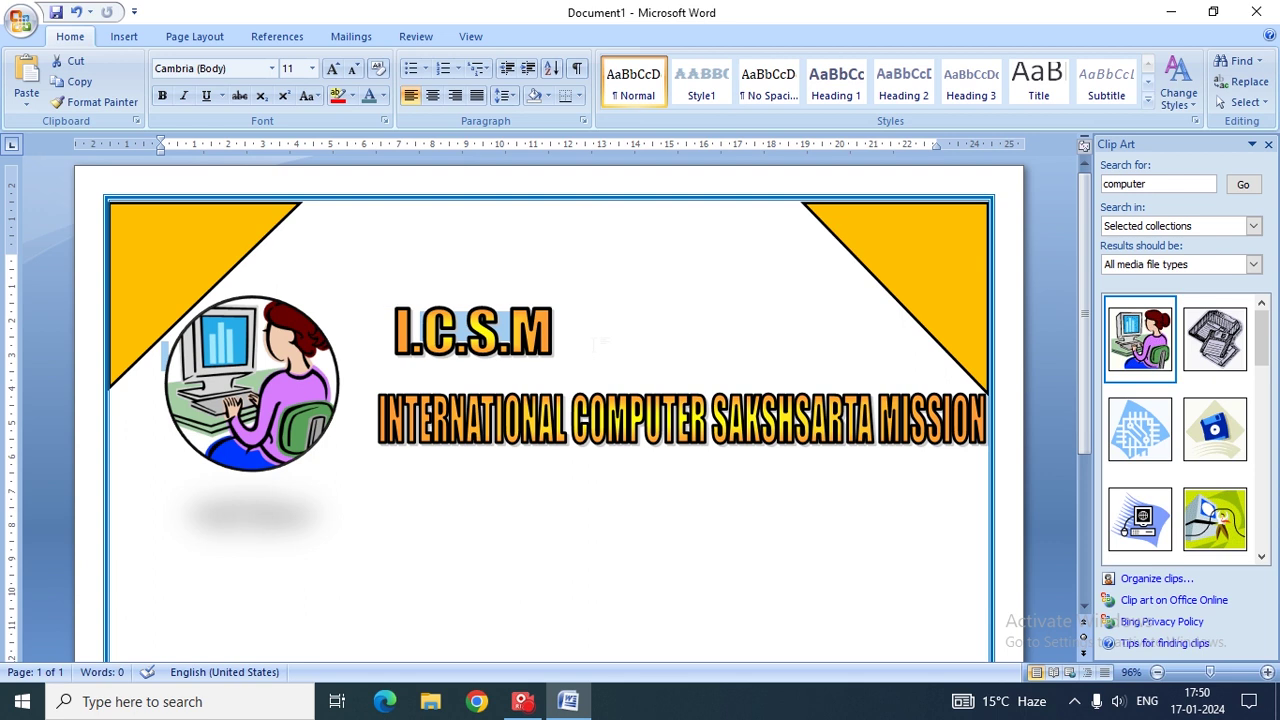
click(475, 350)
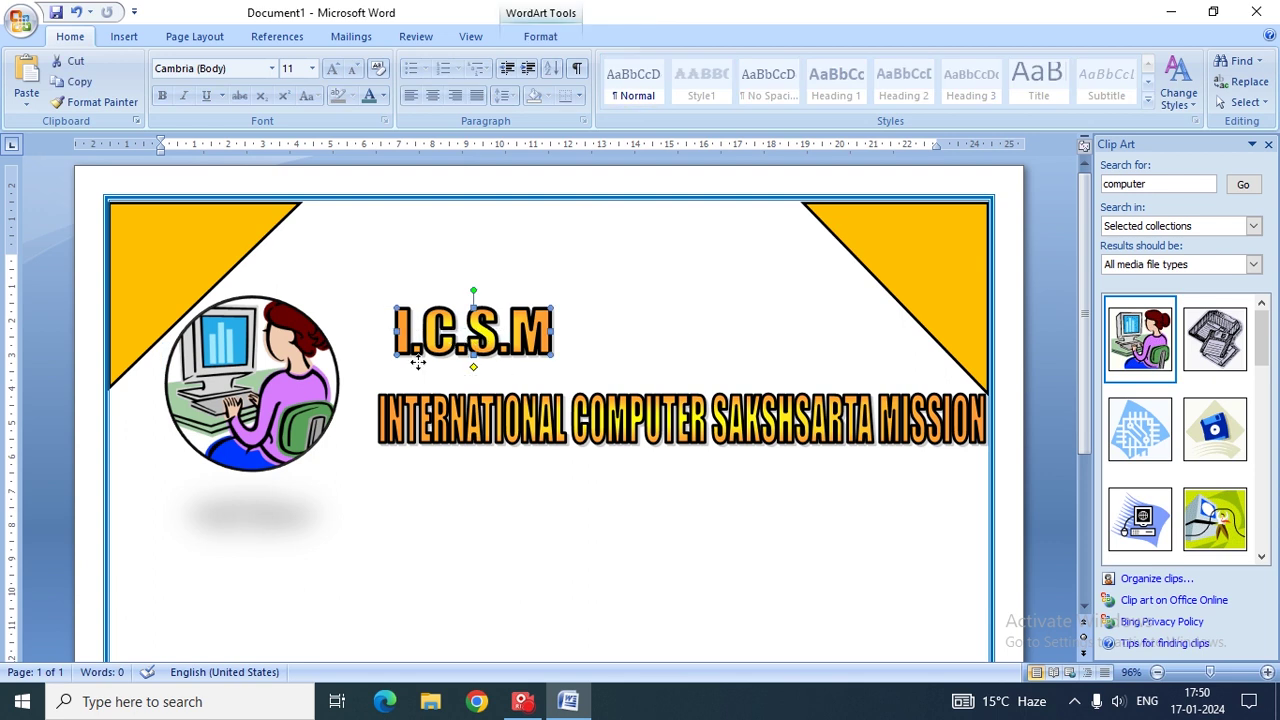
mouse_move(418, 362)
mouse_down()
mouse_move(483, 390)
mouse_move(458, 416)
mouse_up()
Step: Resize the banner to 1.5 cm tall and 18.4 cm wide
click(445, 421)
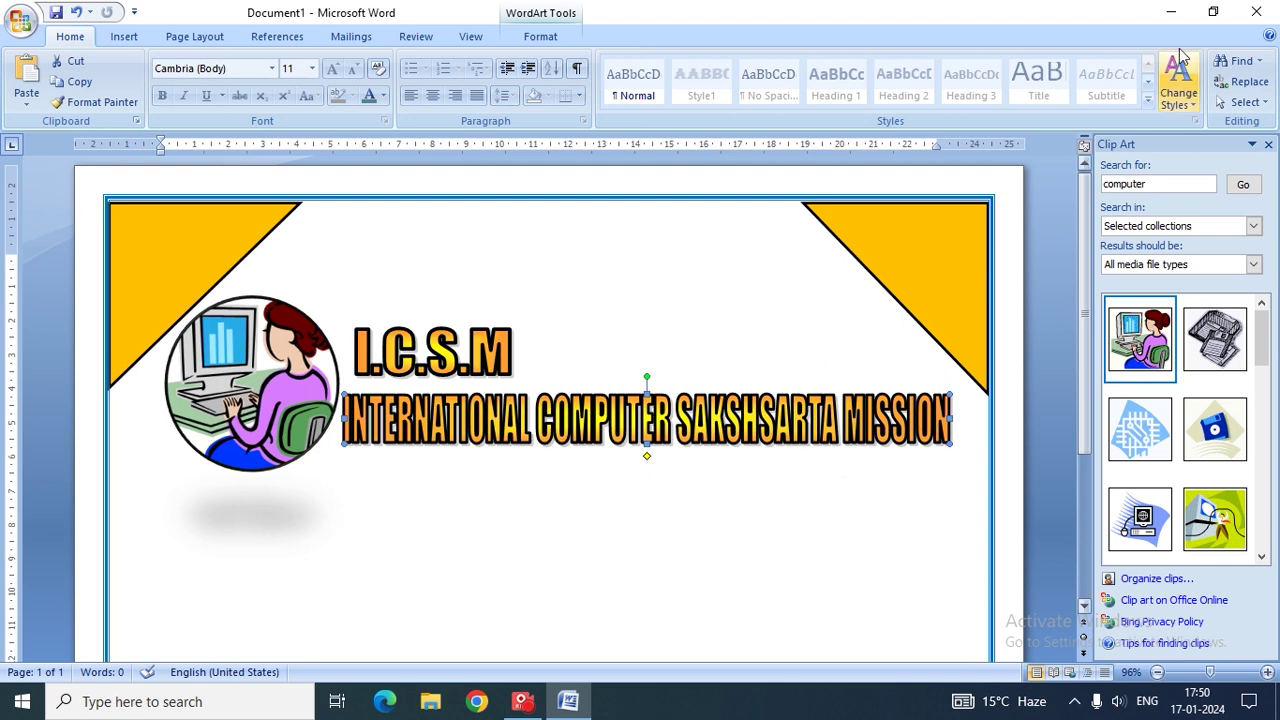
click(540, 37)
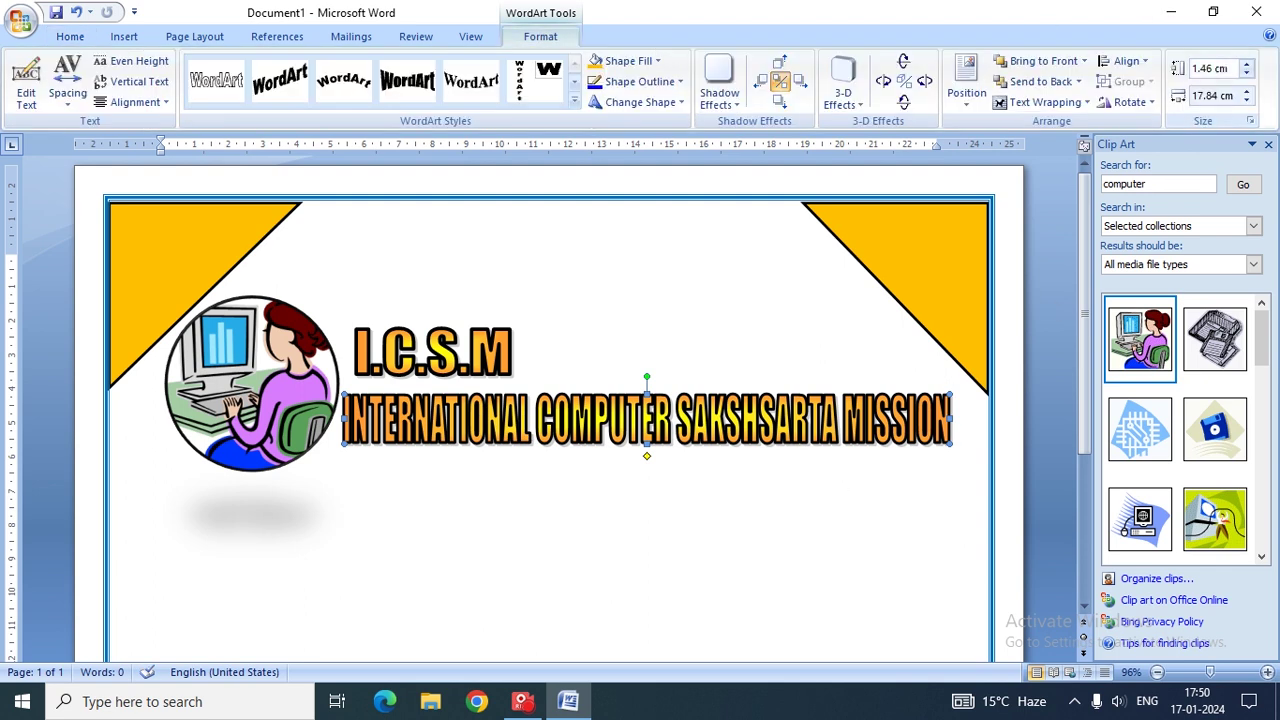
click(1247, 65)
click(1247, 65)
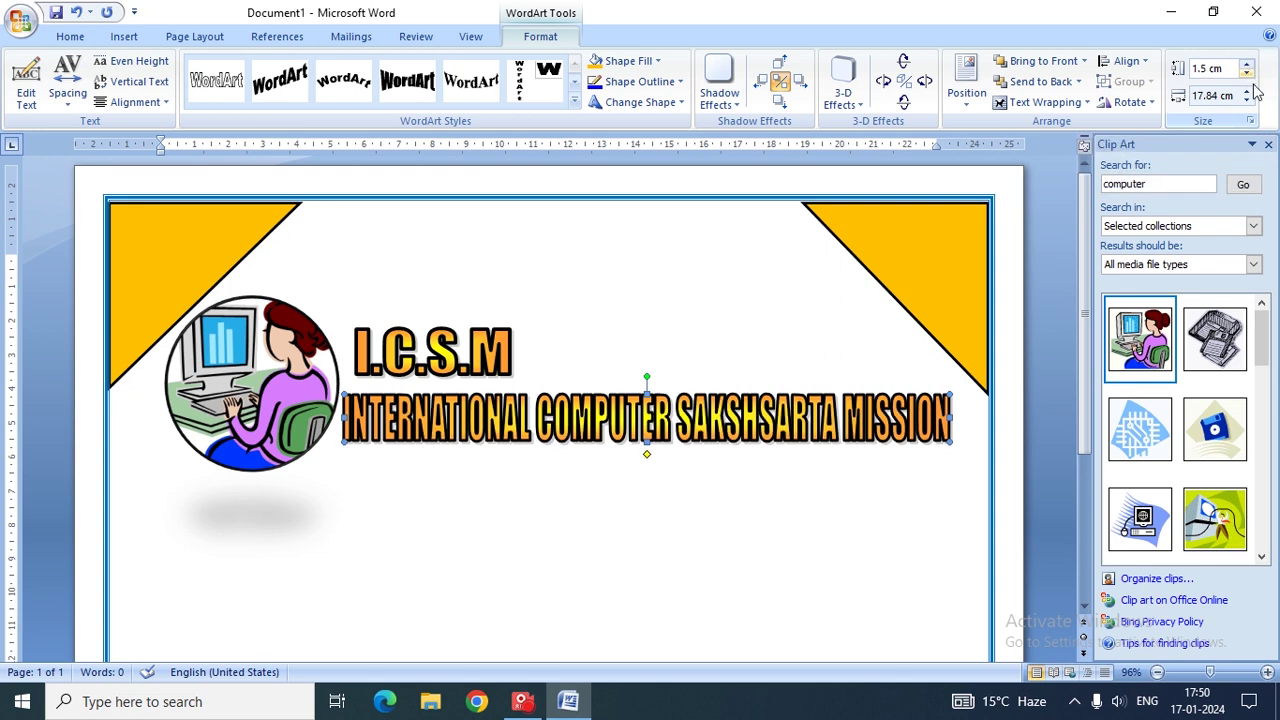
click(1247, 102)
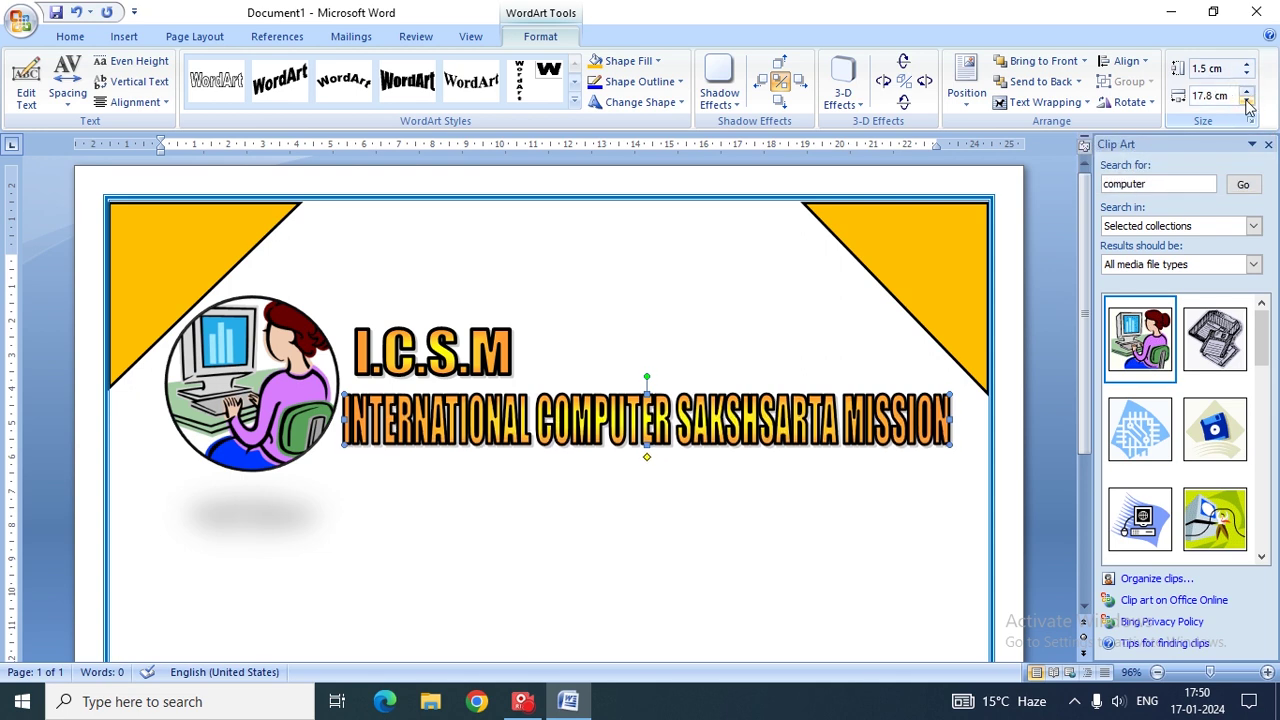
click(1247, 91)
click(1247, 91)
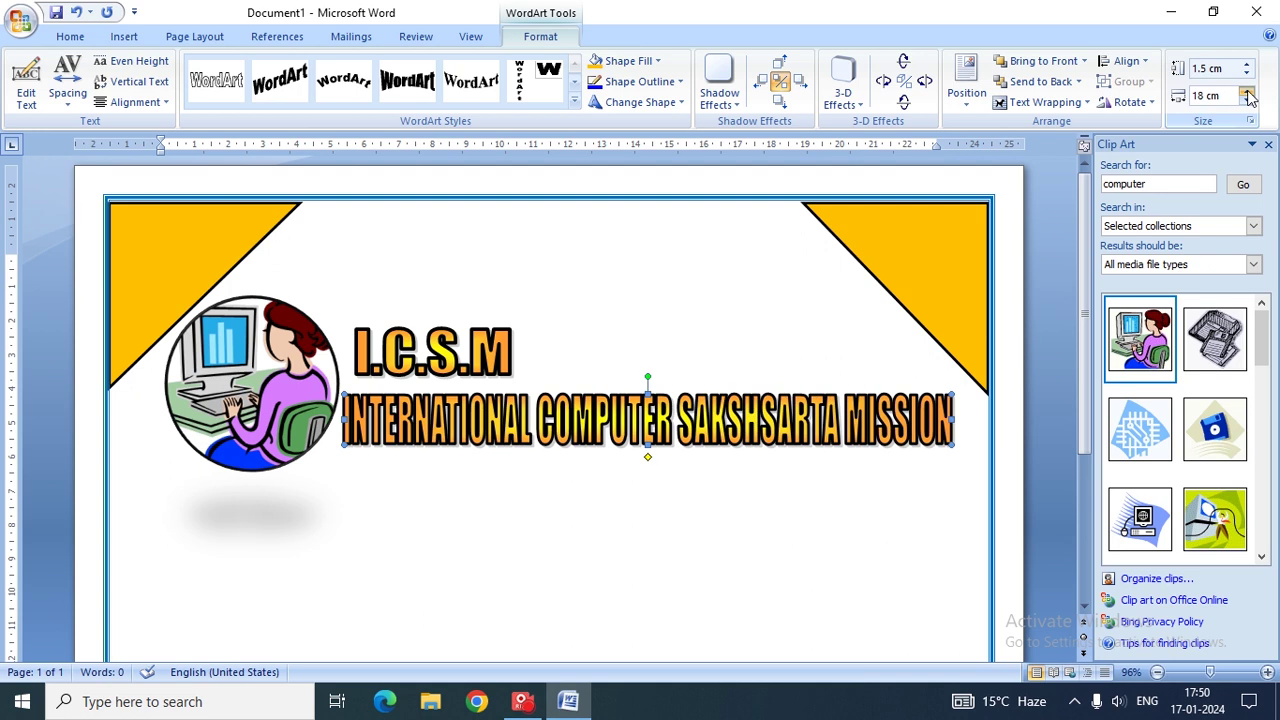
click(1247, 91)
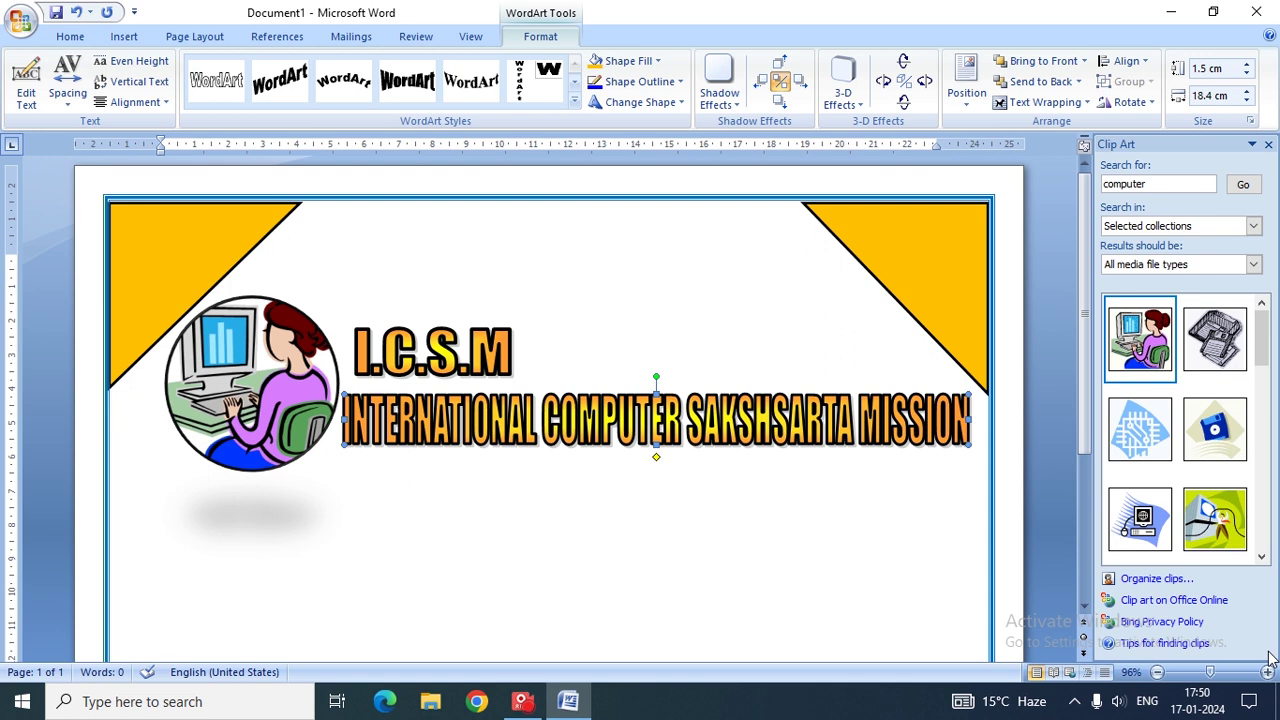
click(116, 468)
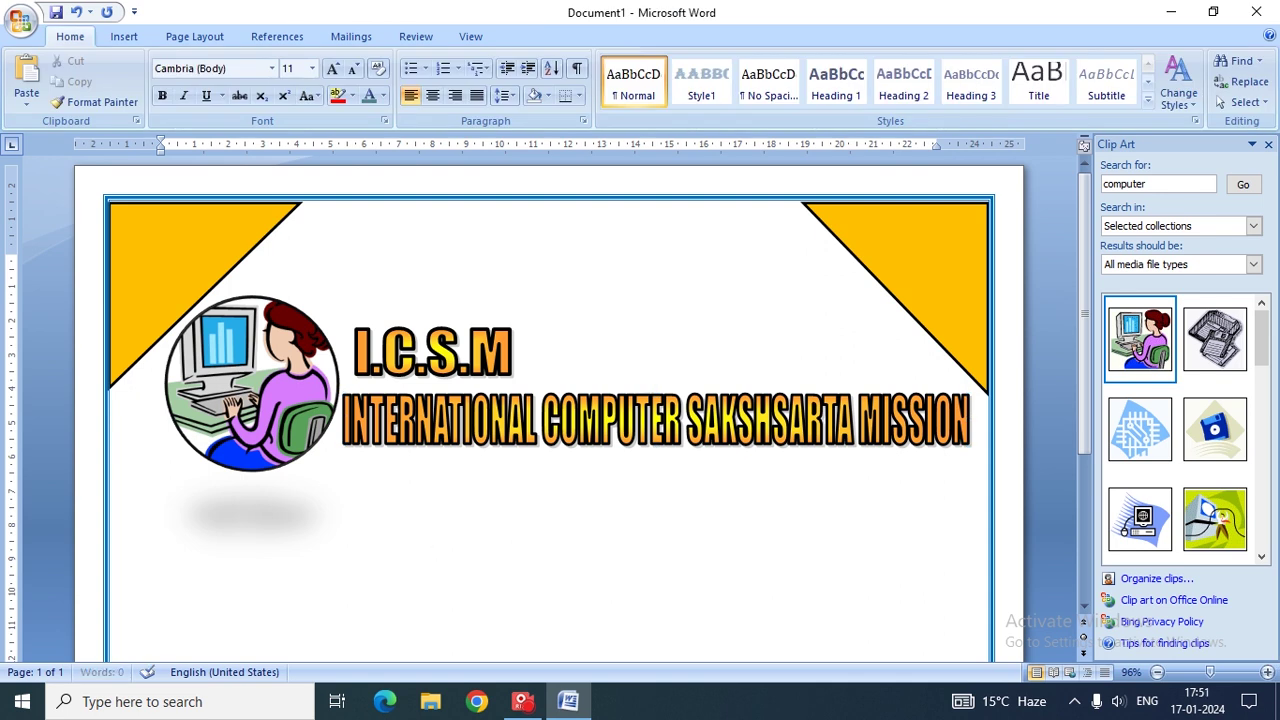
Step: Add the title CERTIFICATE OF ACHIEVEMENT at 28 pt, shift it toward centre, and close the Clip Art pane
text(CERTIFI)
text(CATE)
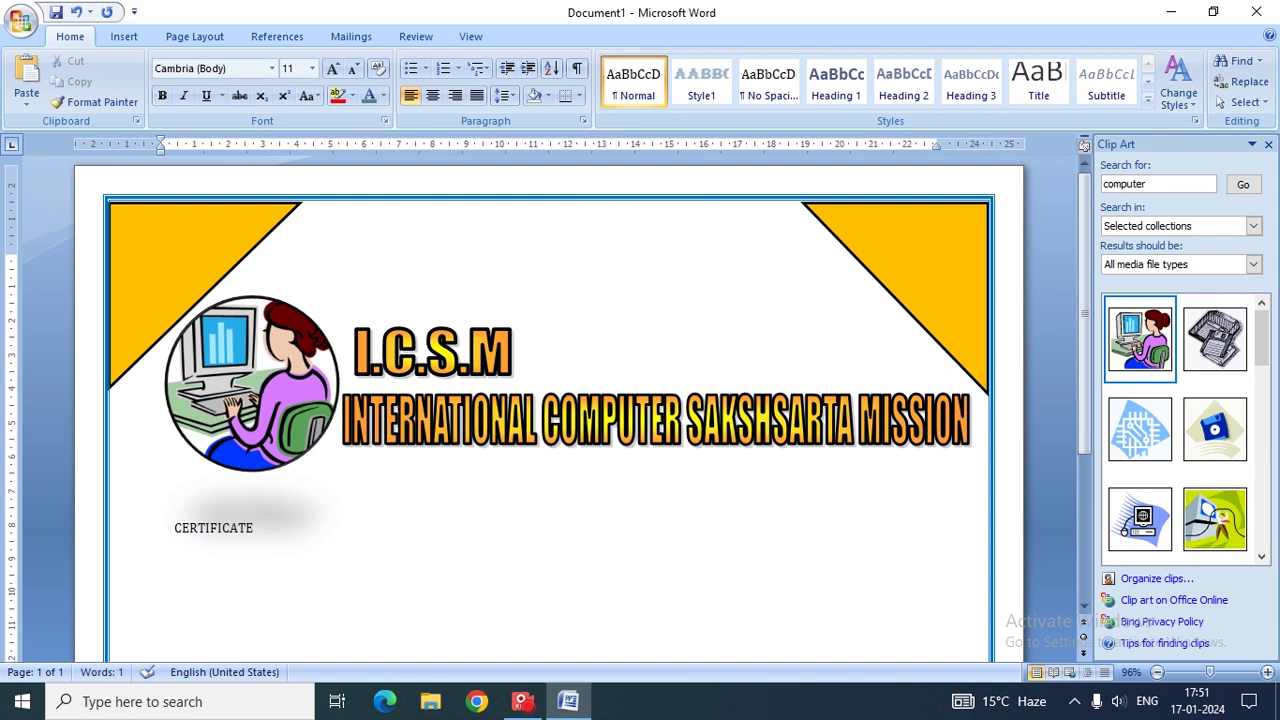
text( OF ACHI)
text(EVEMENT)
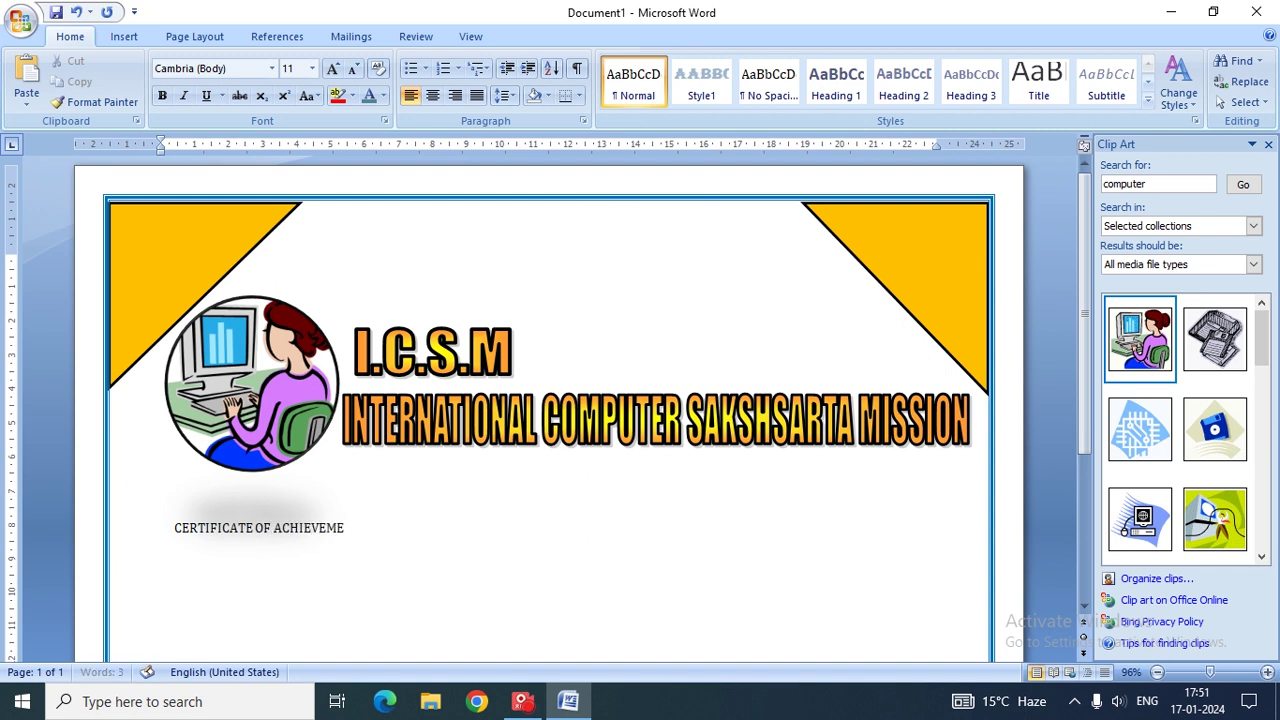
click(152, 528)
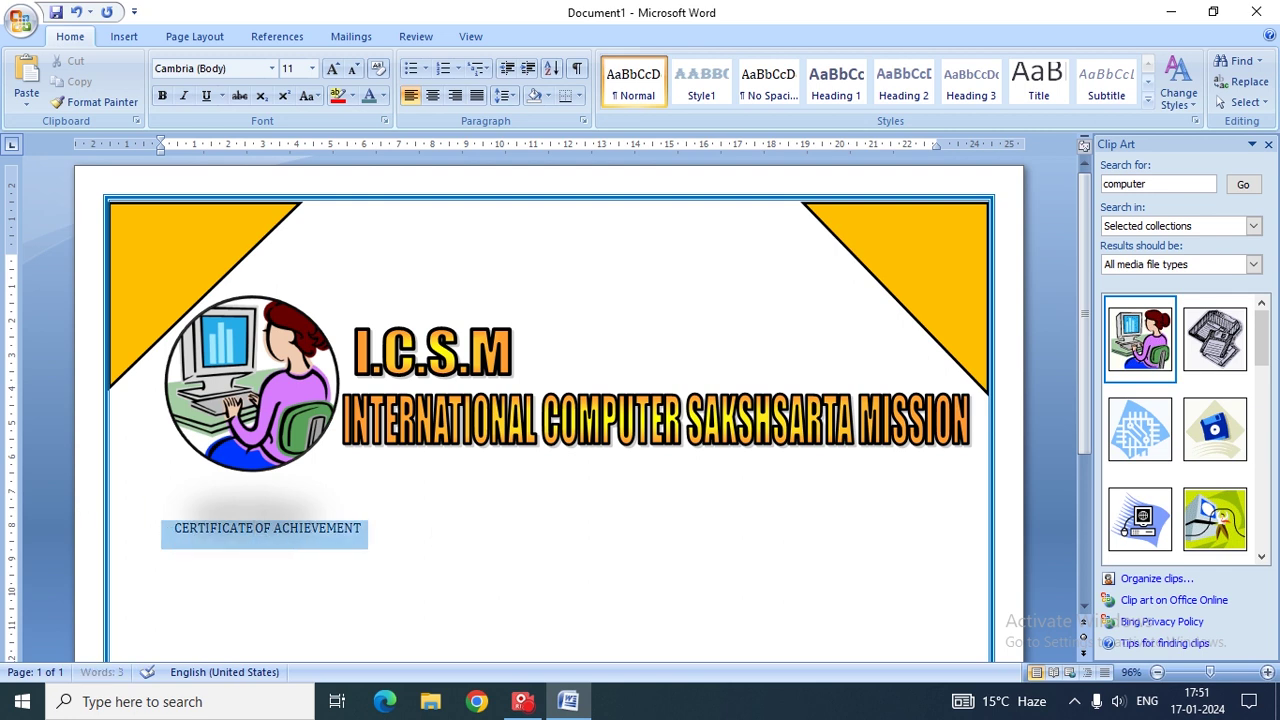
click(312, 68)
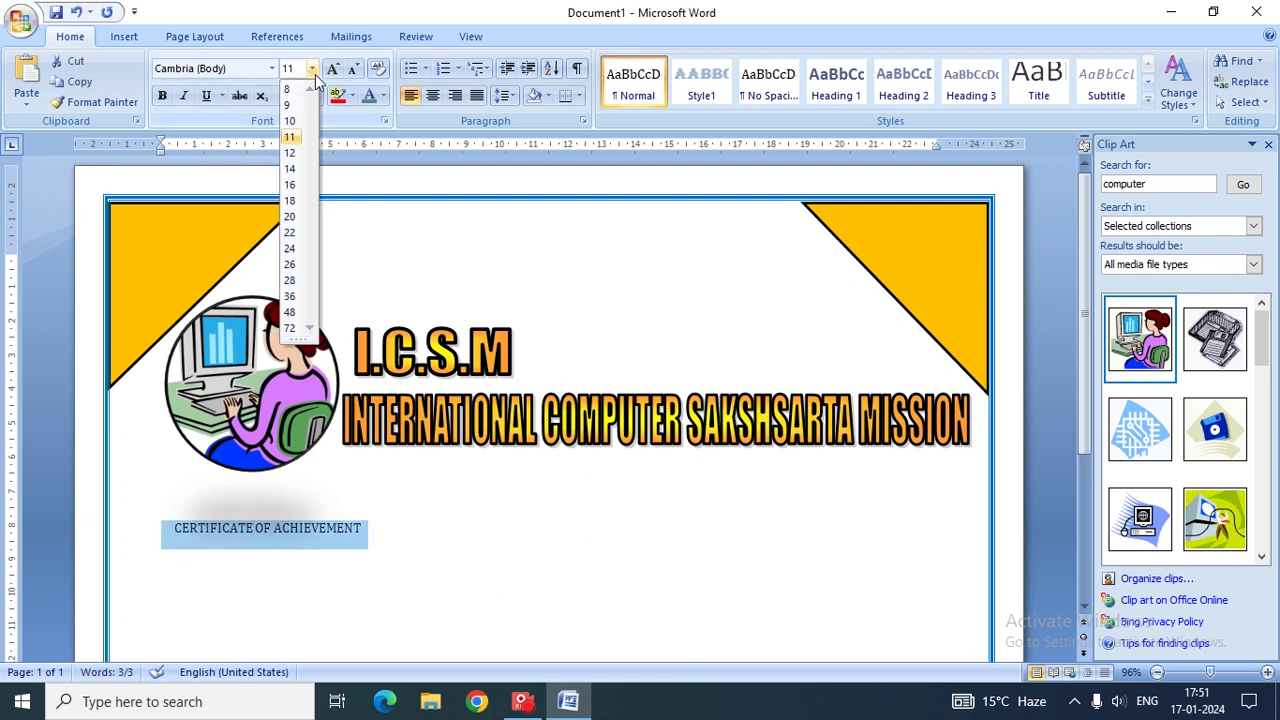
click(290, 282)
click(134, 482)
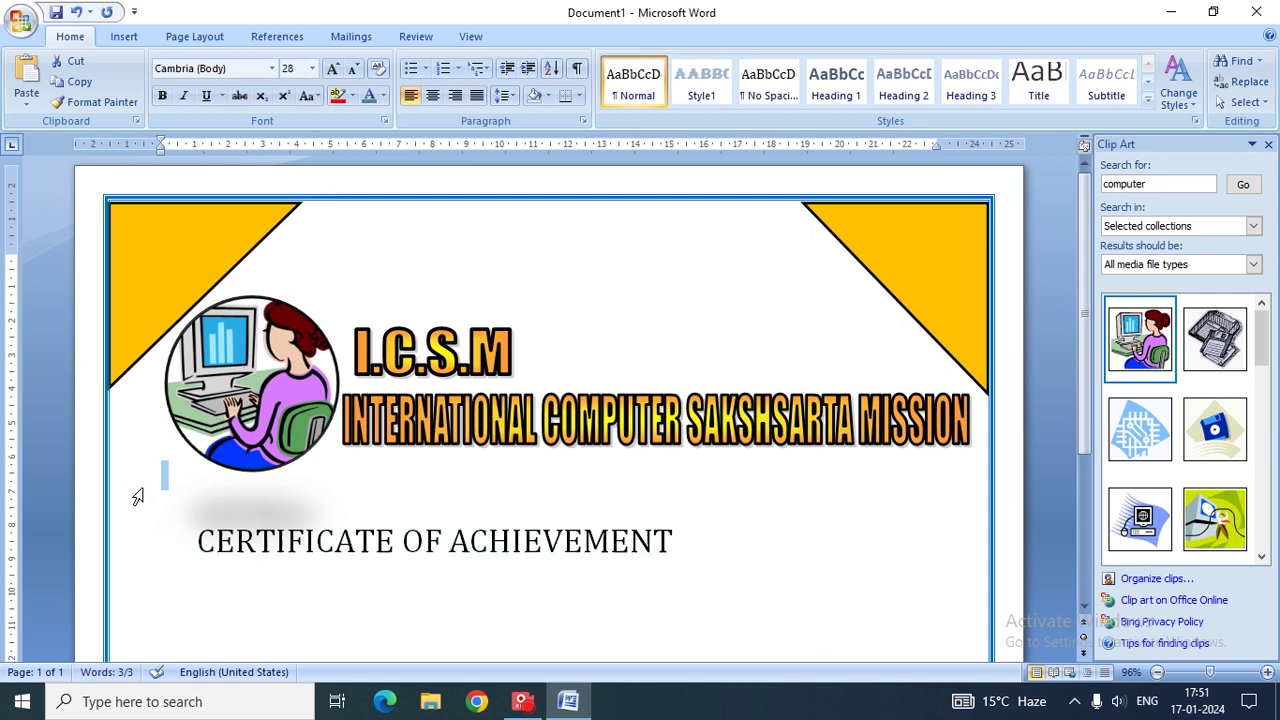
key(Down)
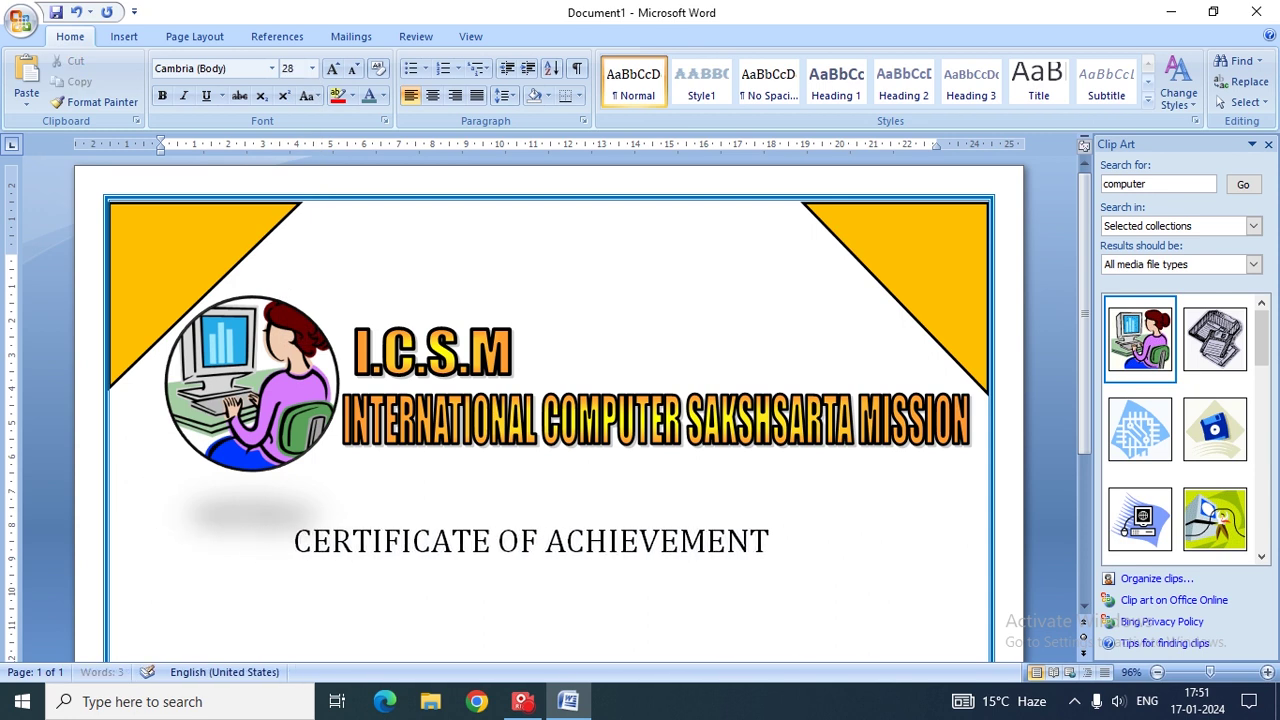
click(1268, 144)
drag(432, 542, 858, 530)
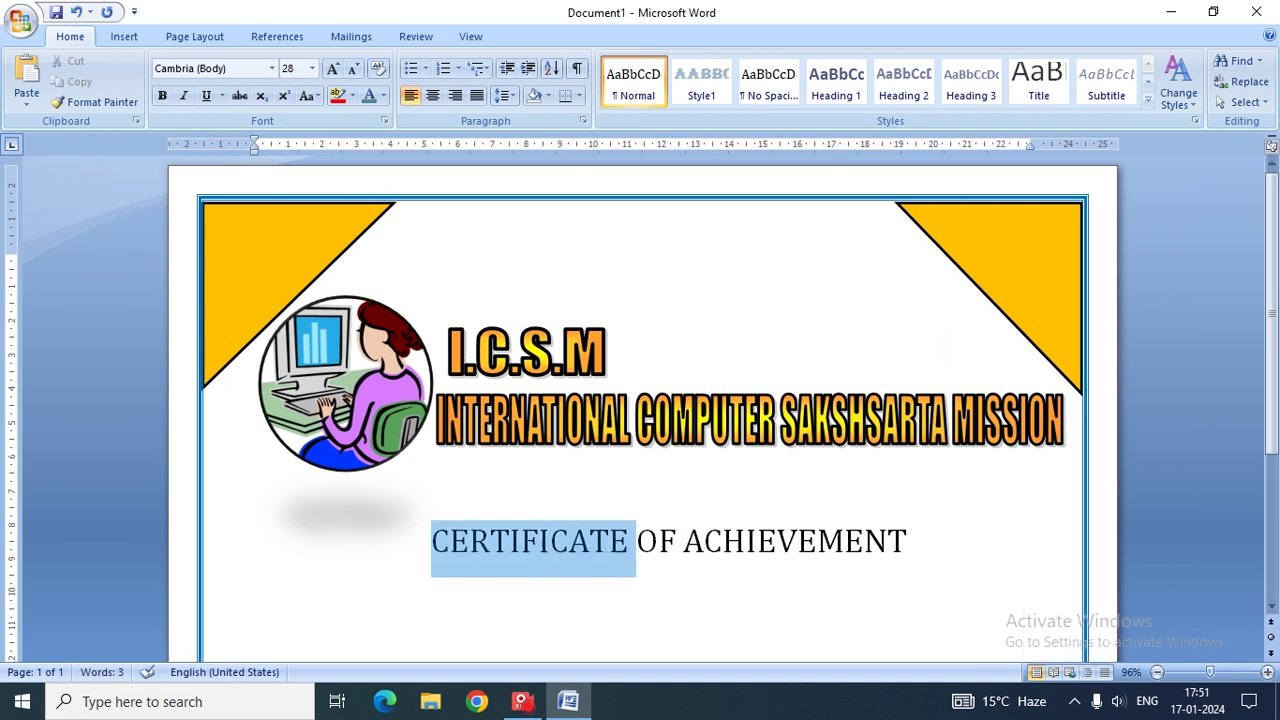
Step: Bold the title and set the word OF in Edwardian Script ITC
click(162, 97)
click(640, 540)
mouse_move(432, 540)
mouse_down()
mouse_move(697, 556)
mouse_move(645, 548)
mouse_up()
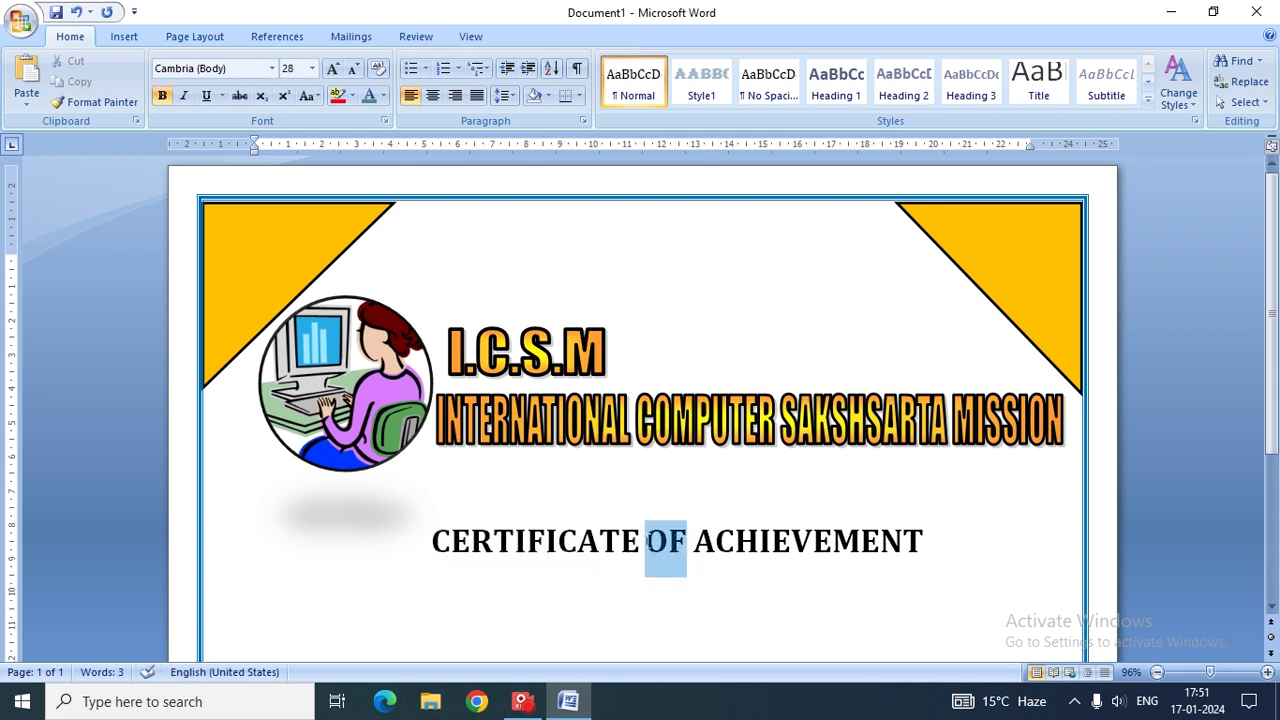
click(272, 68)
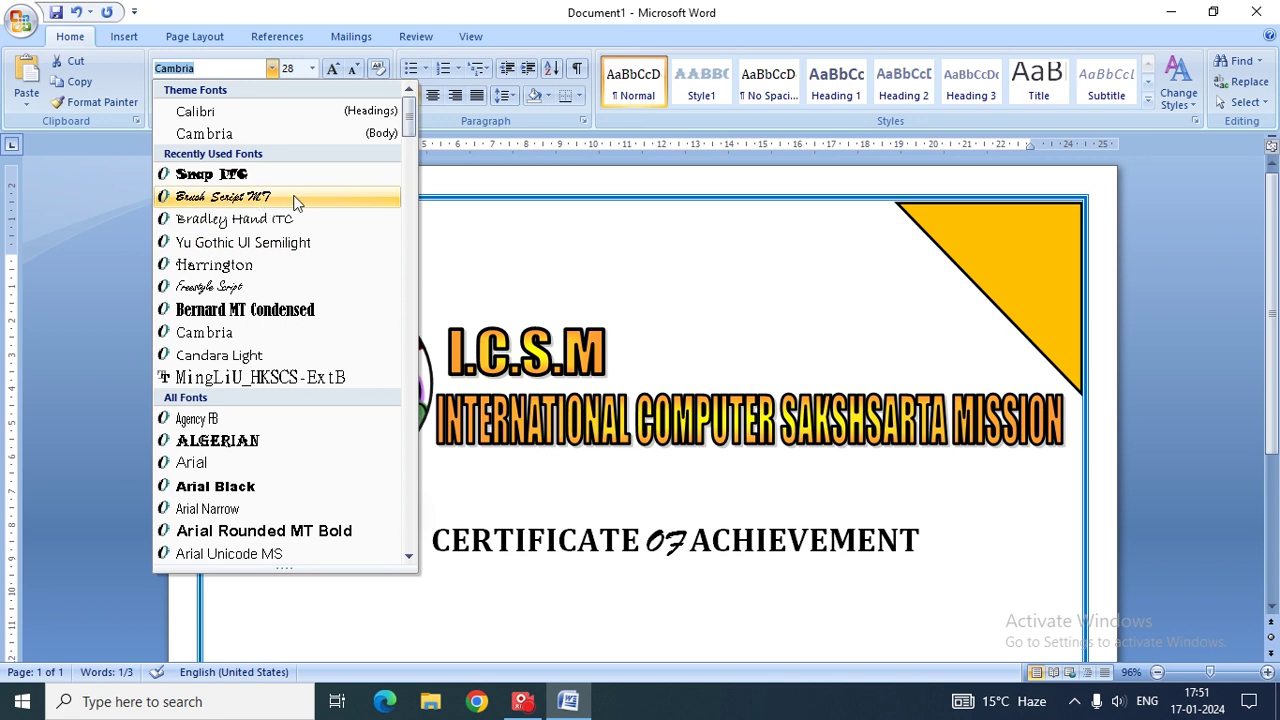
drag(415, 118, 411, 232)
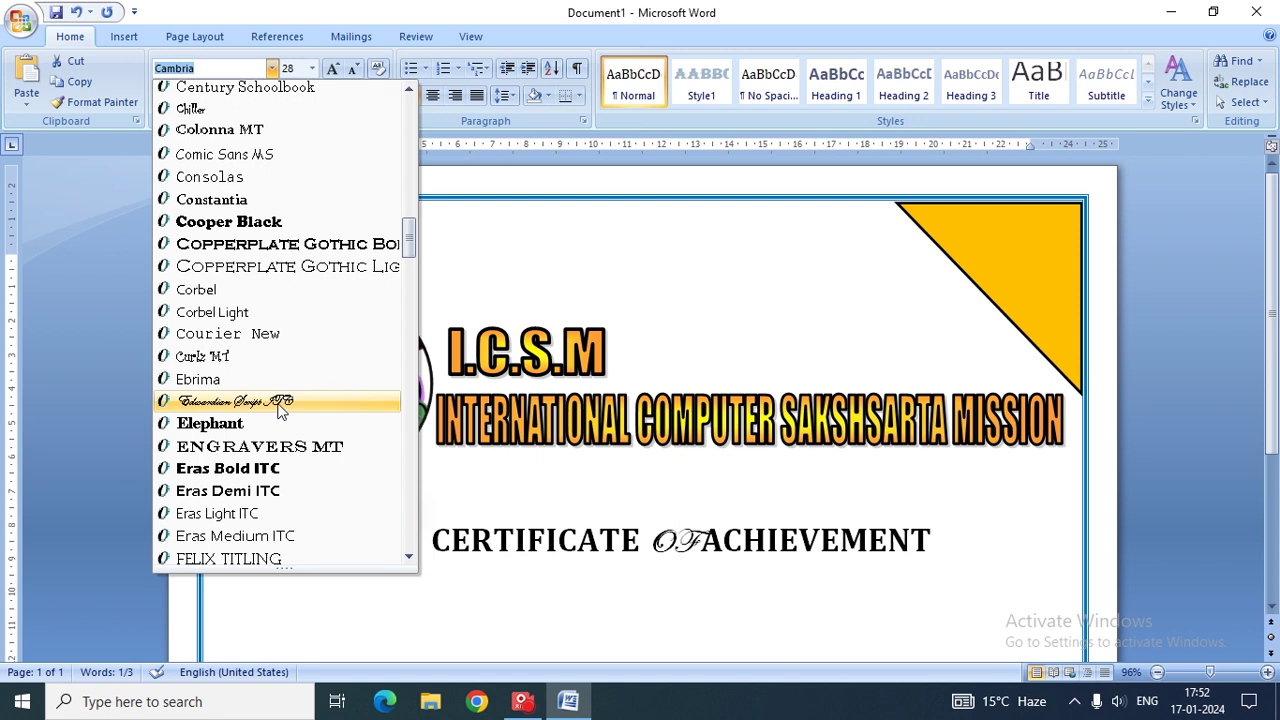
click(280, 410)
click(702, 540)
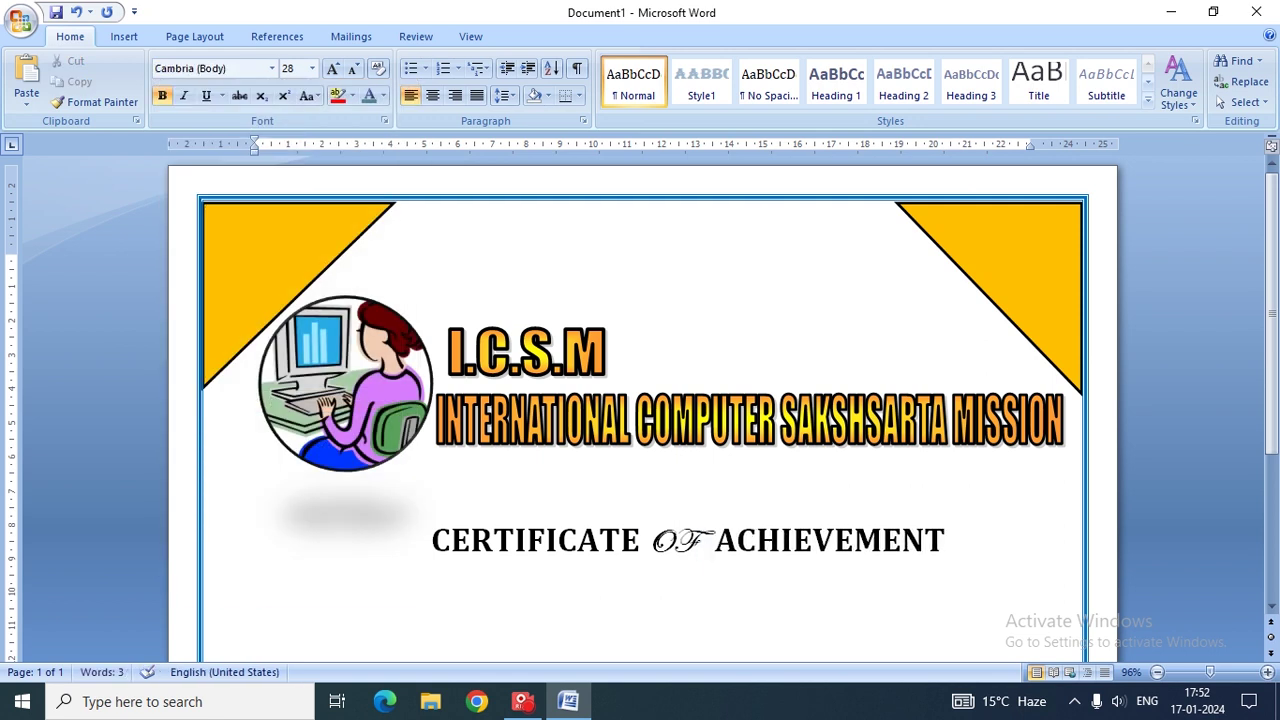
Step: Add a 'NAME :' line with the recipient's full name below the title
click(980, 556)
key(BackSpace)
key(BackSpace)
text(NAM)
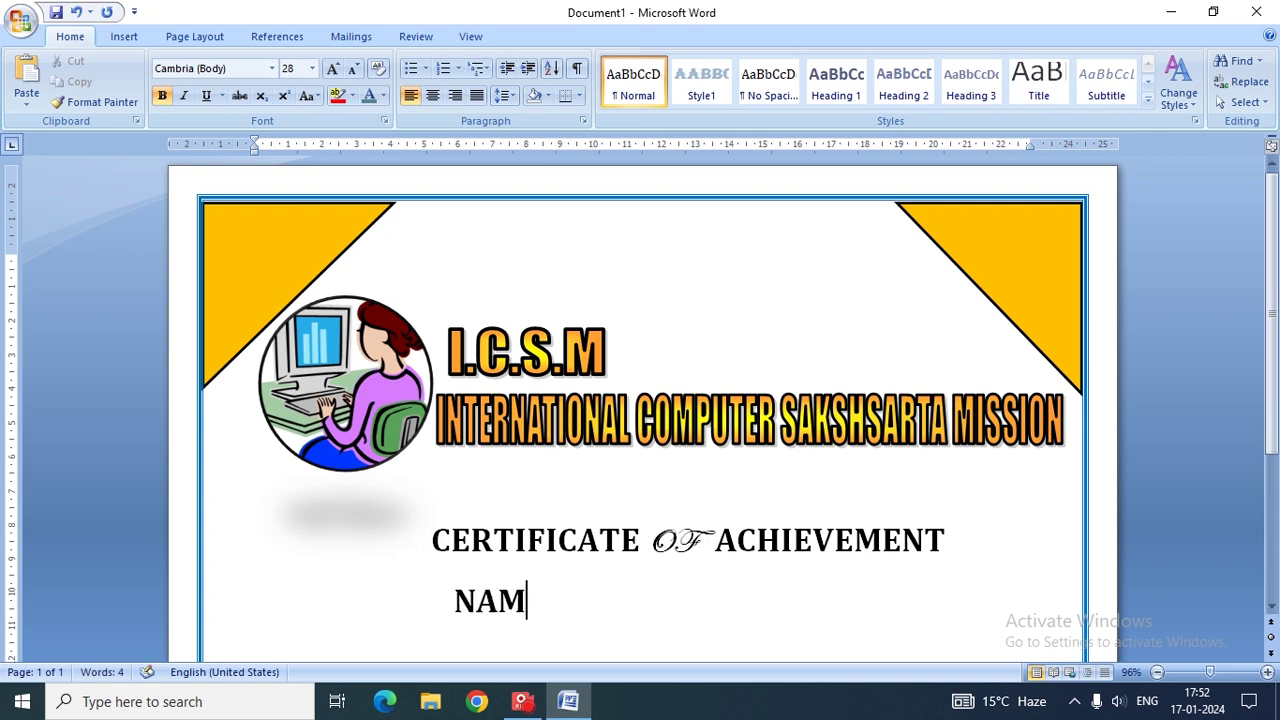
text(E : )
text( MR MO)
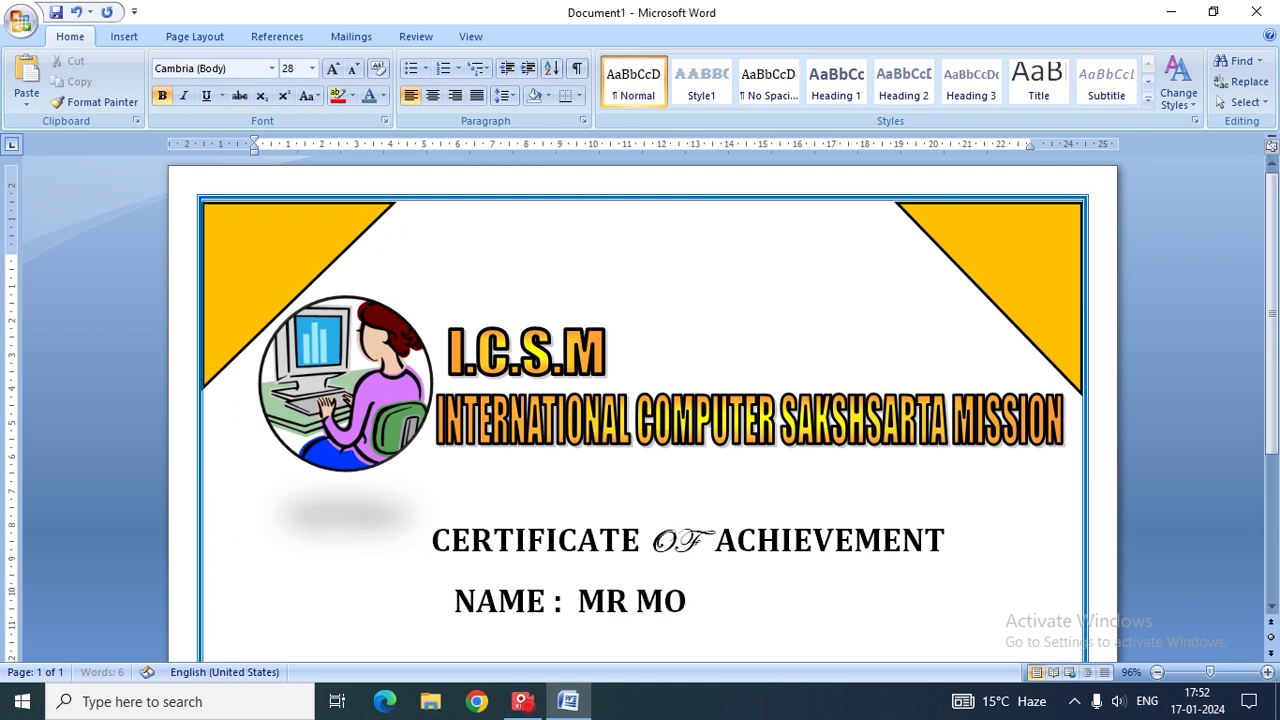
text(HD)
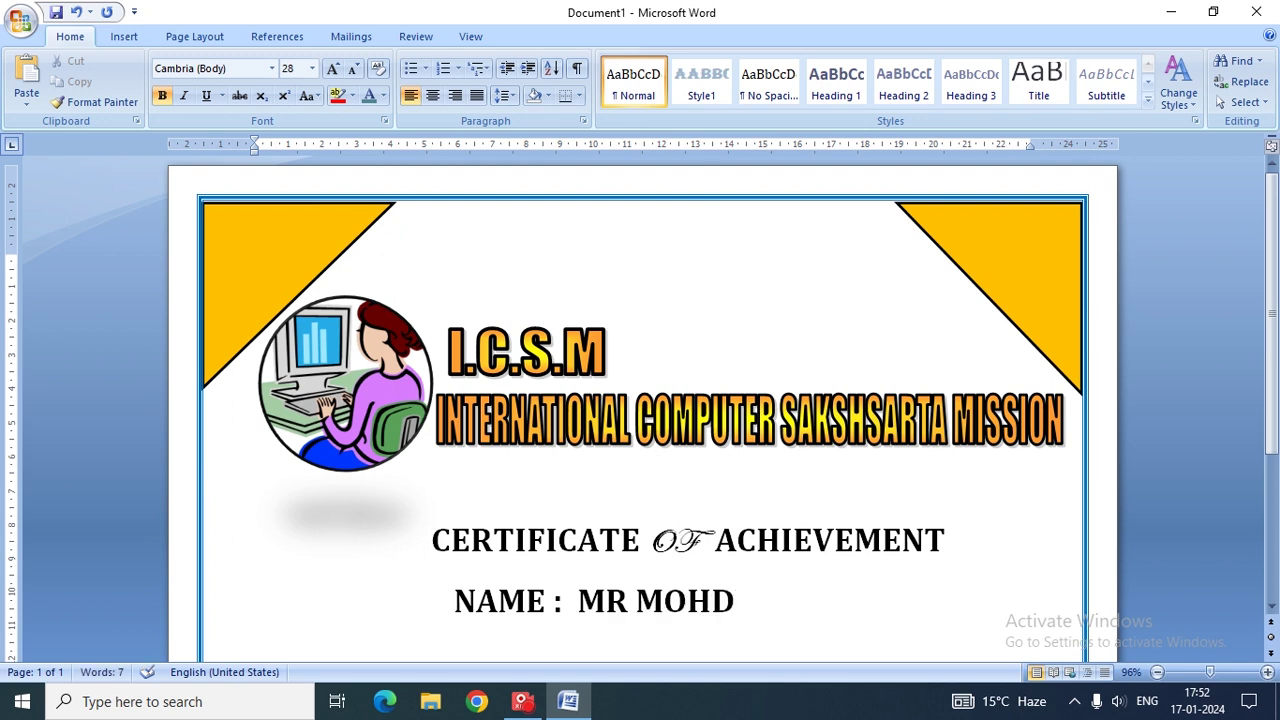
text(. KA)
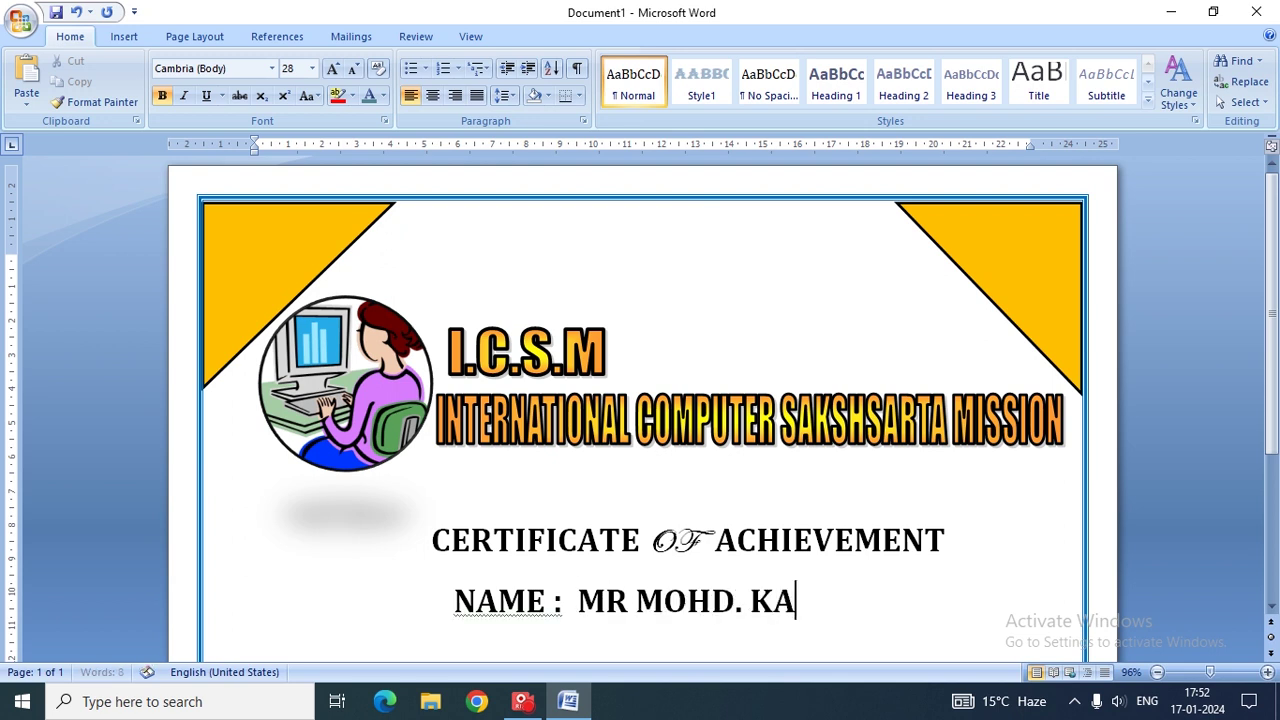
text(SHIF)
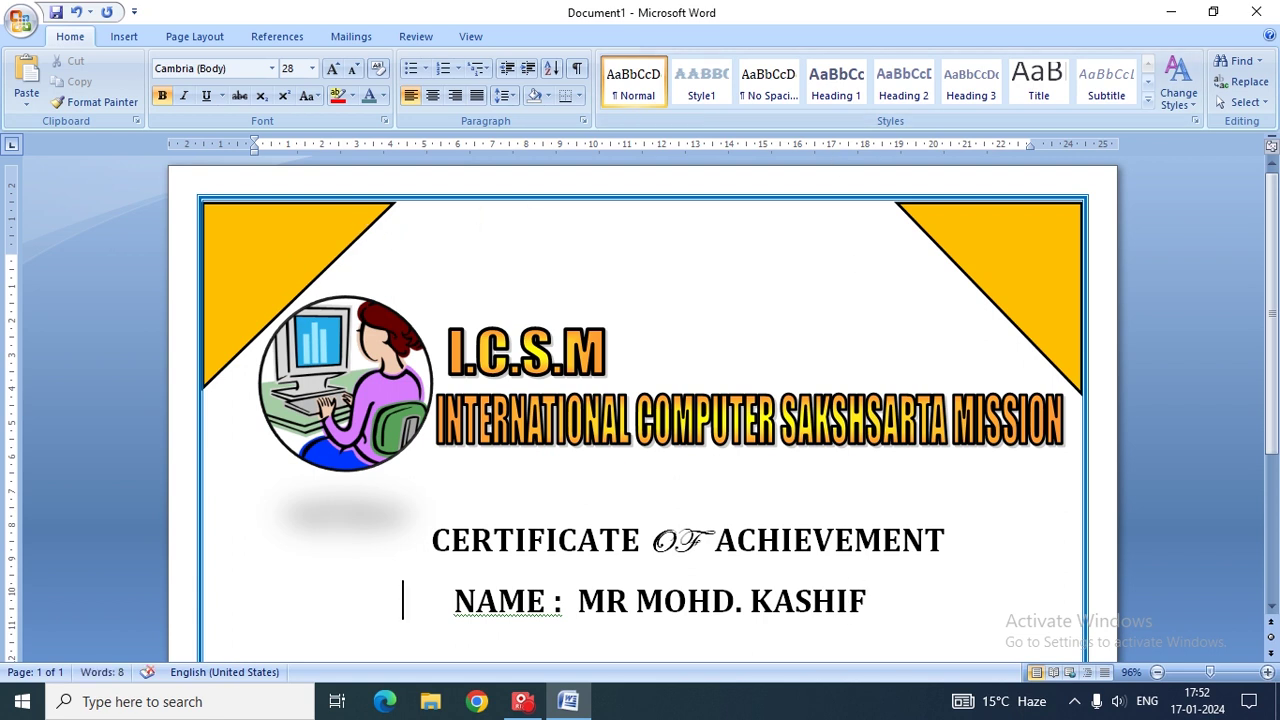
drag(258, 608, 884, 608)
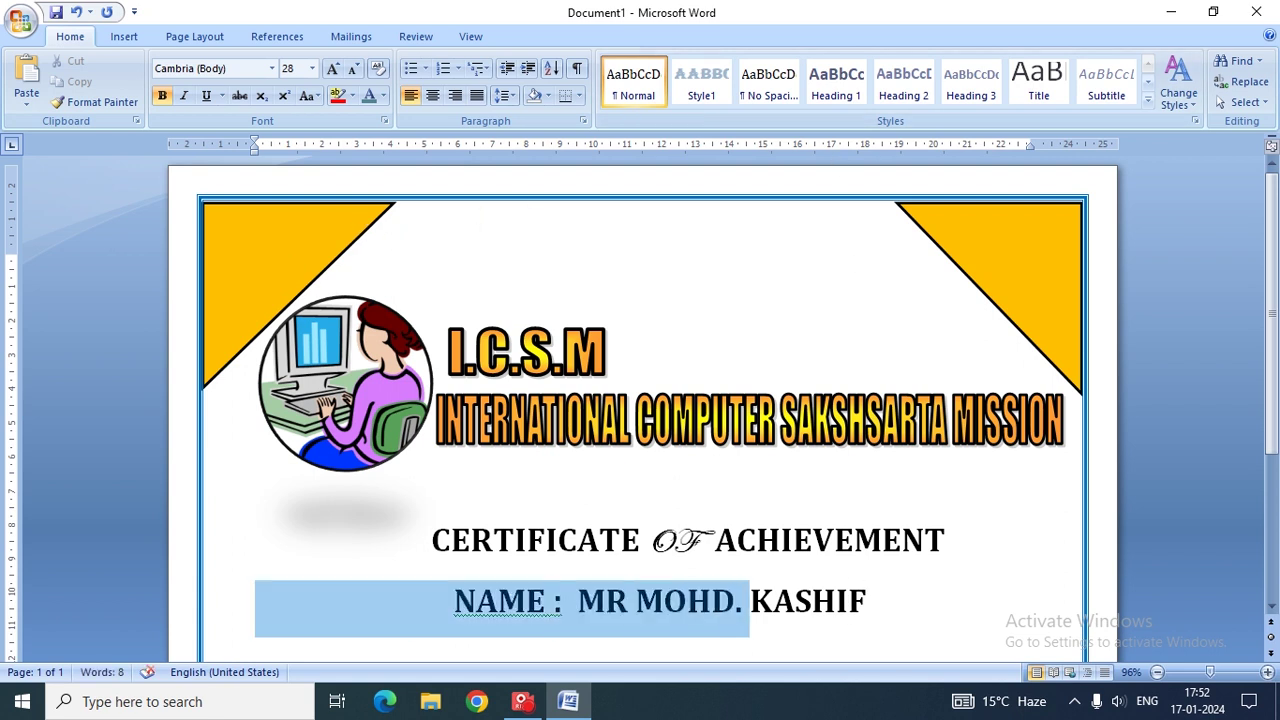
Step: Set the NAME line in Freestyle Script after trying Yu Gothic UI Semilight and Bradley Hand ITC
click(272, 68)
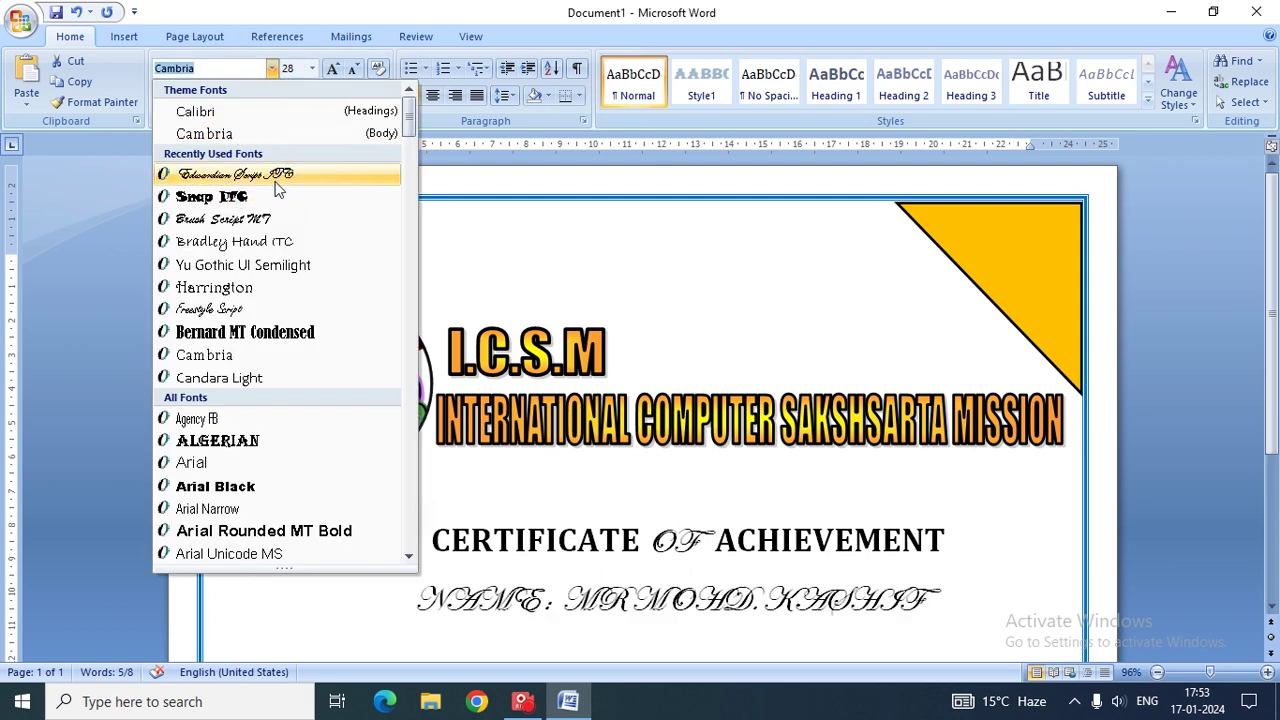
click(269, 272)
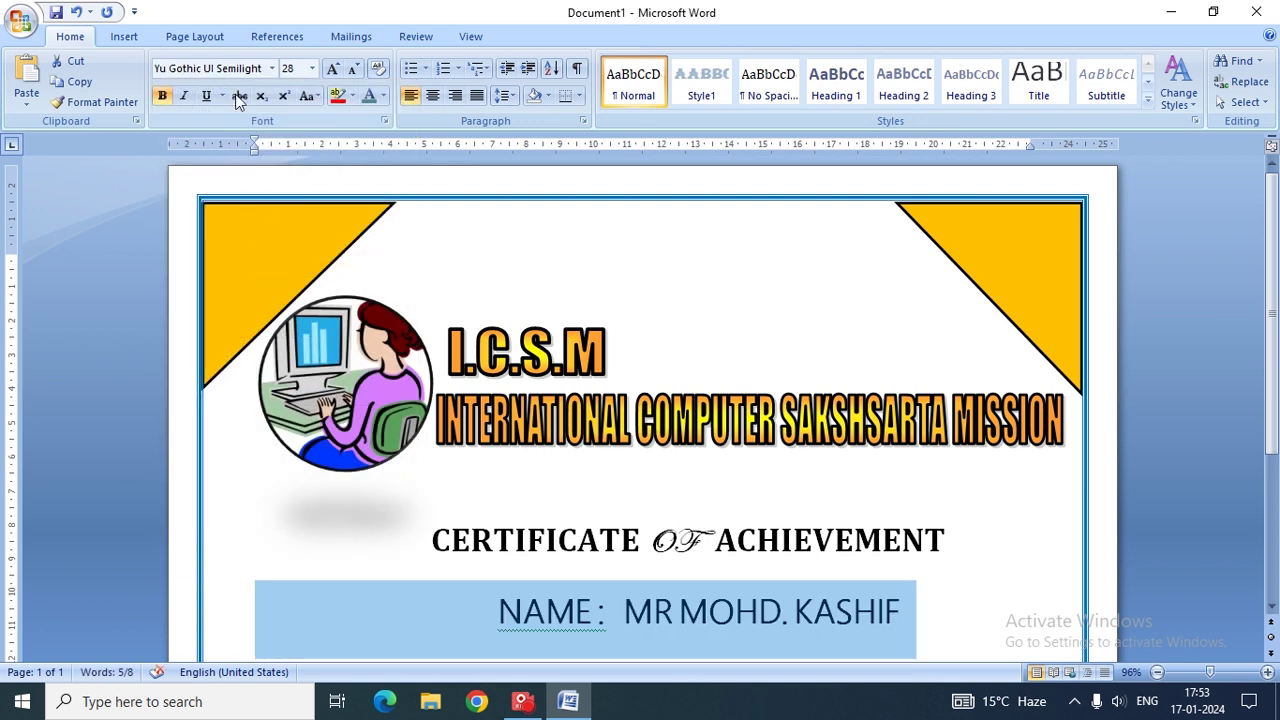
click(271, 68)
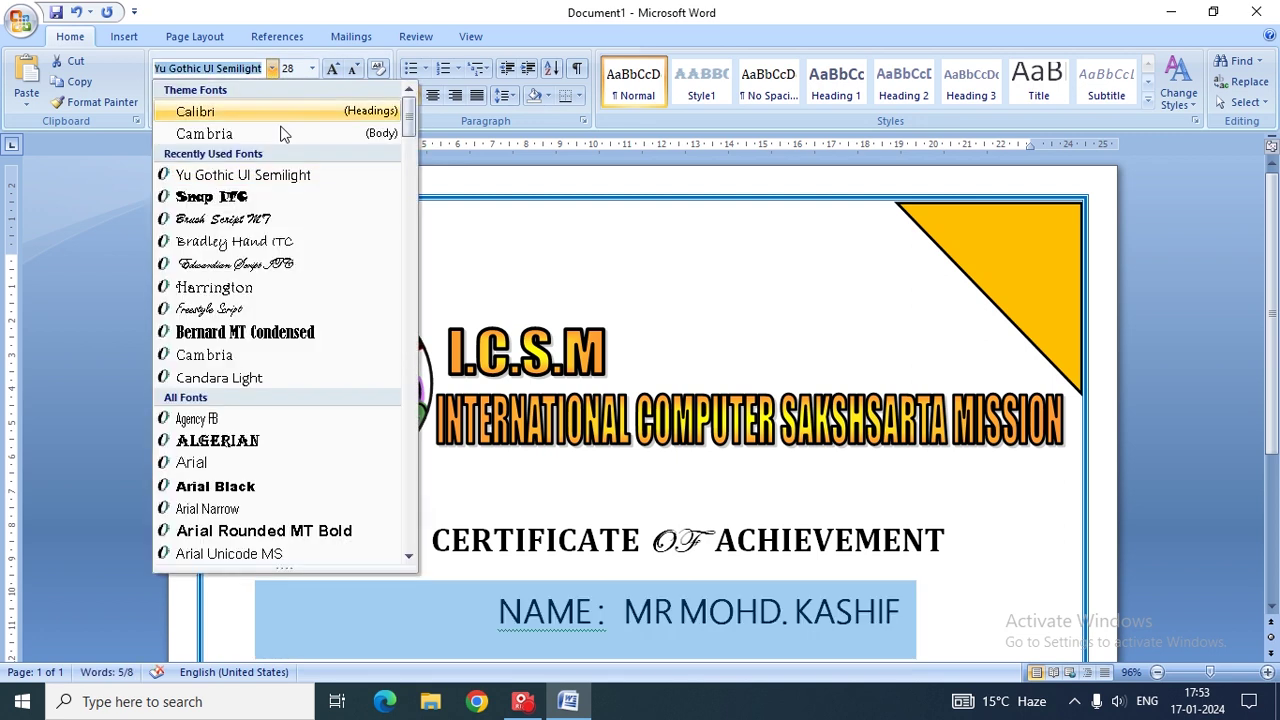
click(265, 242)
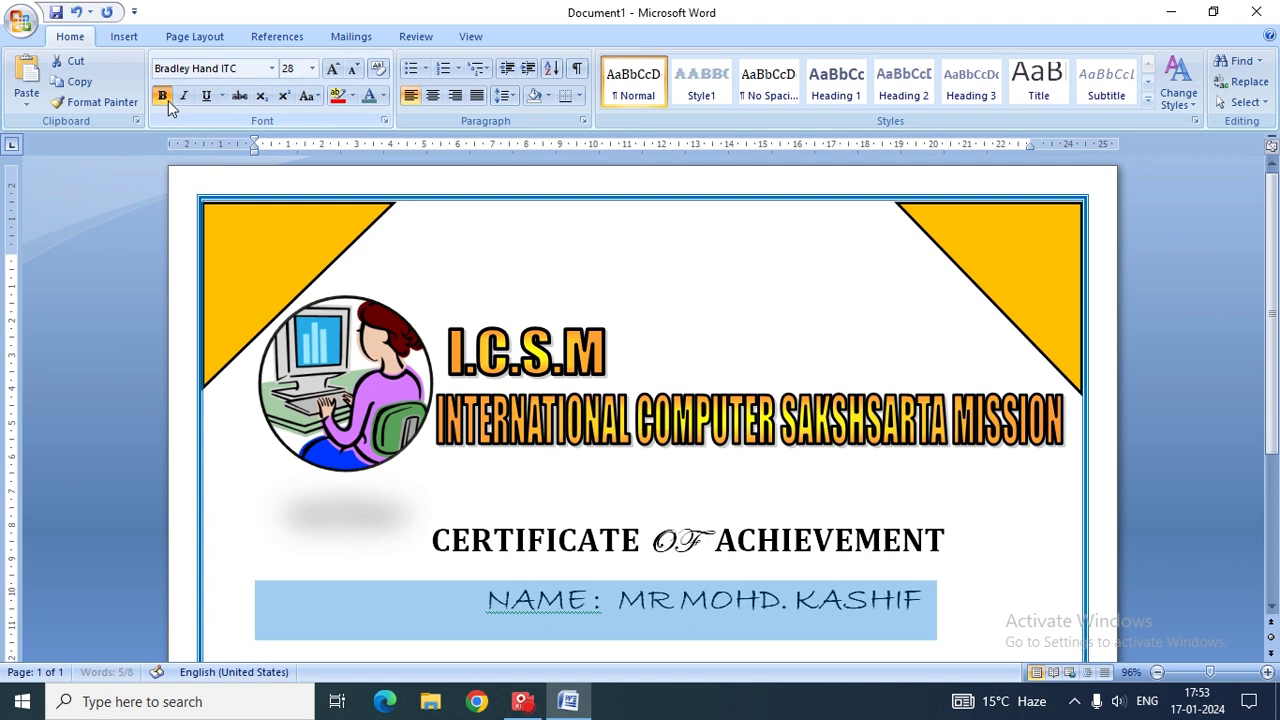
click(271, 68)
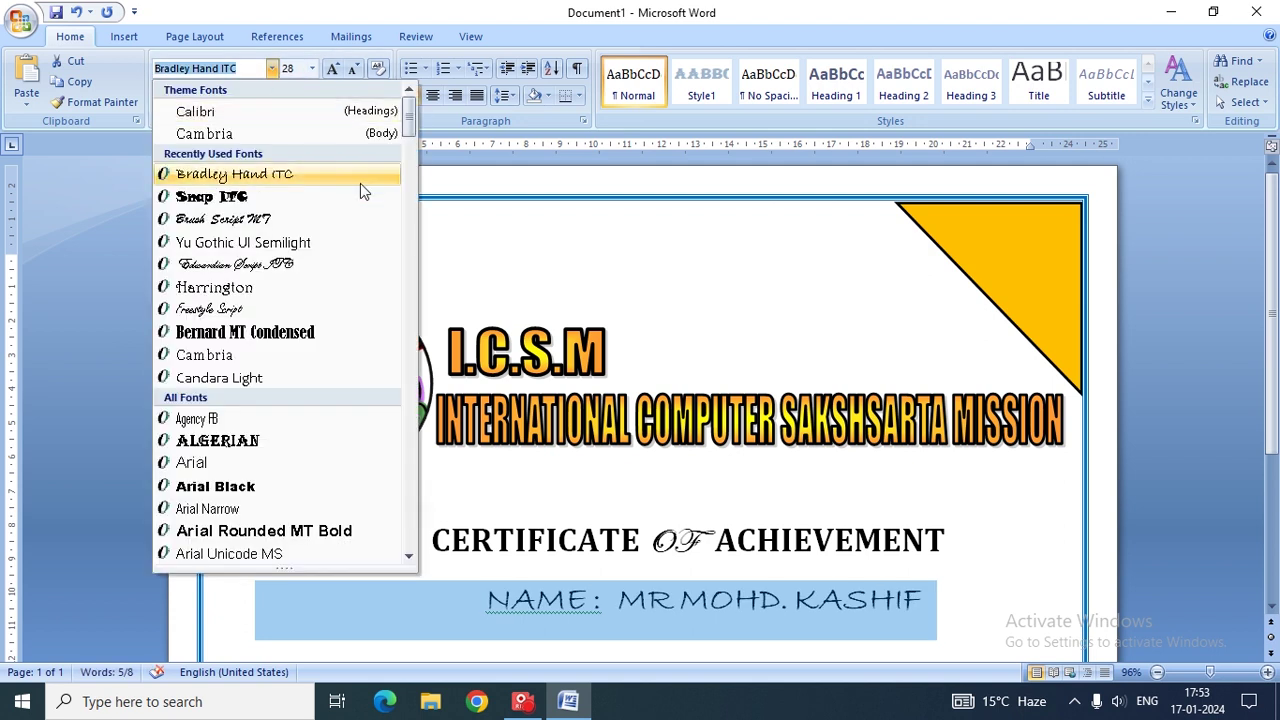
mouse_move(409, 125)
mouse_down()
mouse_move(428, 320)
mouse_move(428, 305)
mouse_up()
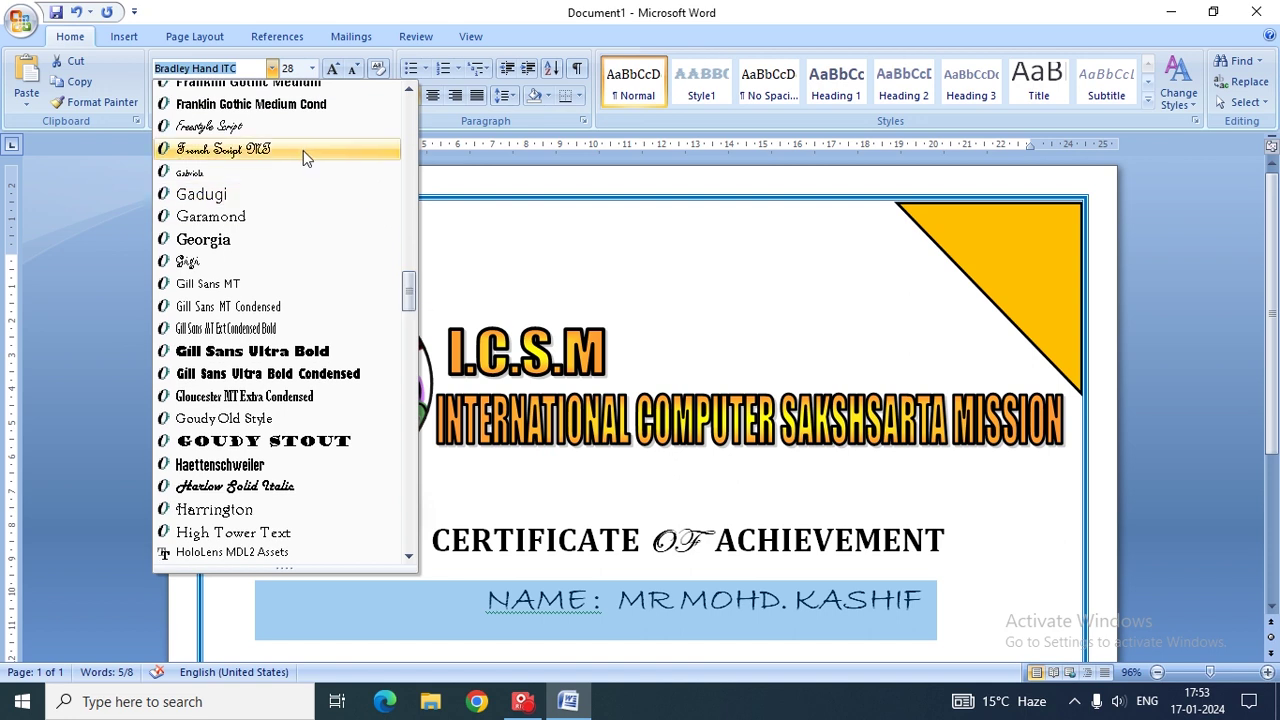
click(285, 126)
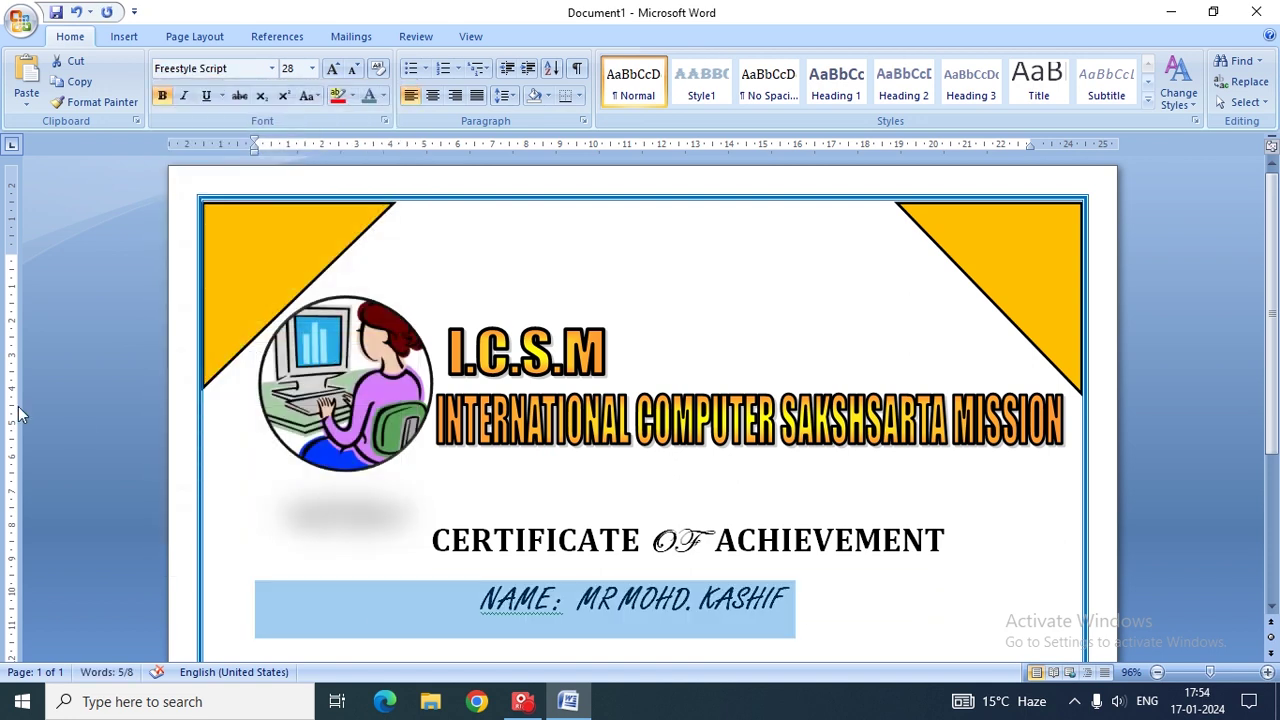
click(388, 540)
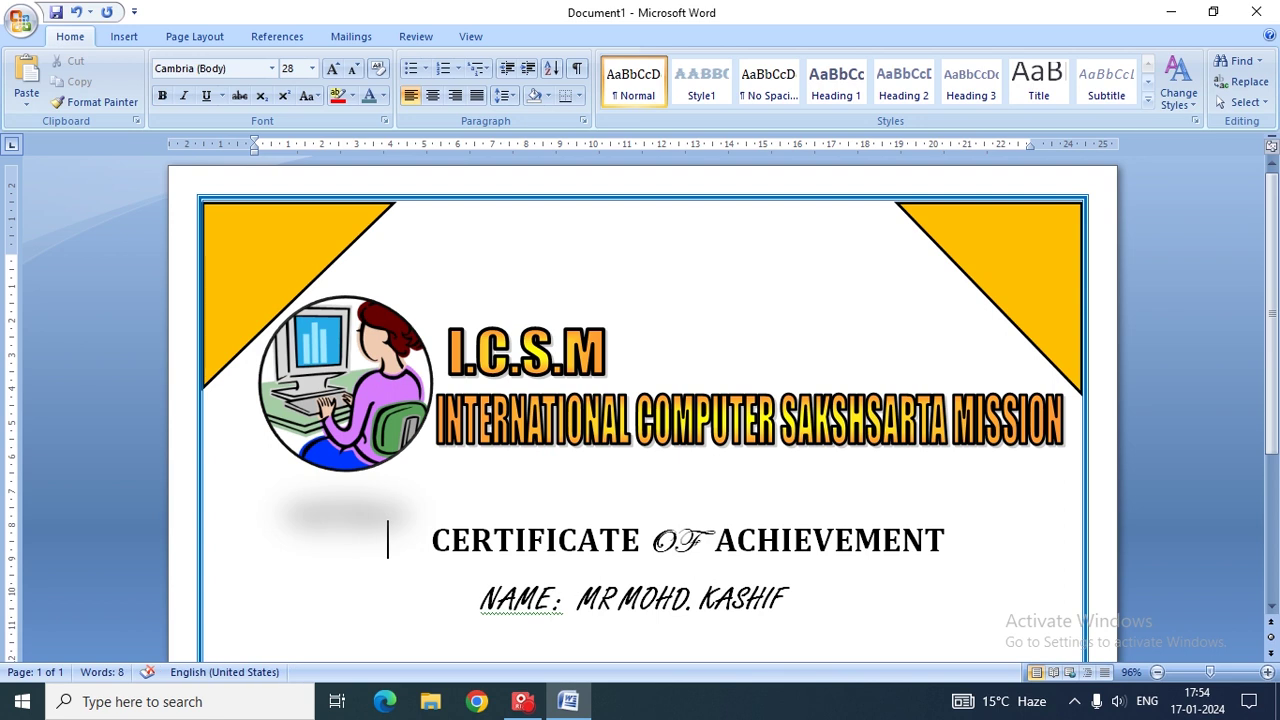
Step: Fix the name spacing, underline the NAME line, and start a new line below it
click(615, 598)
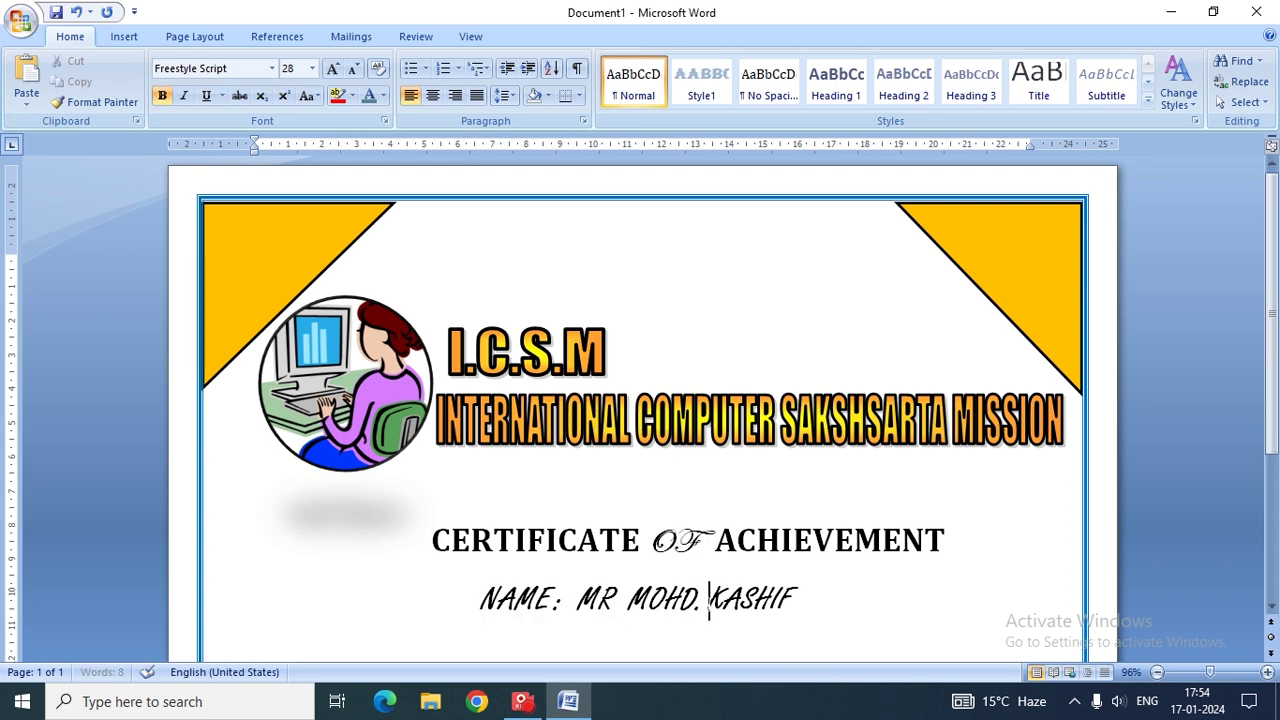
click(793, 600)
drag(481, 600, 792, 605)
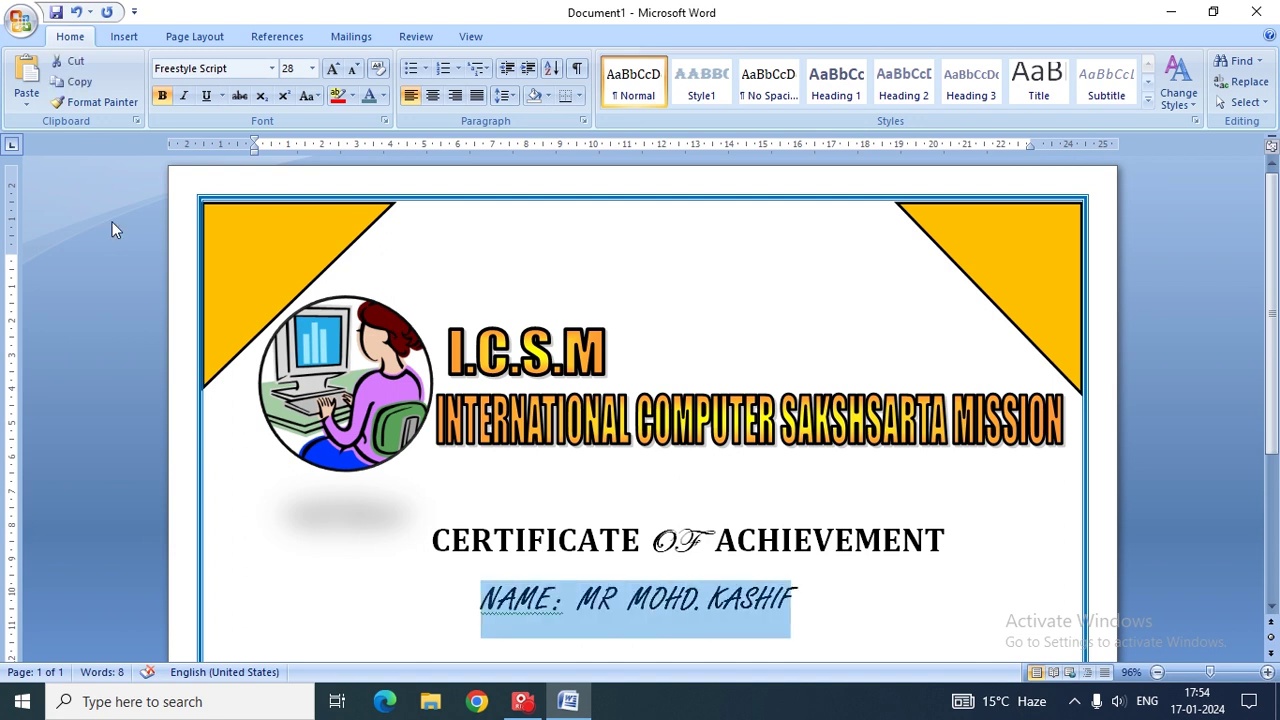
click(201, 97)
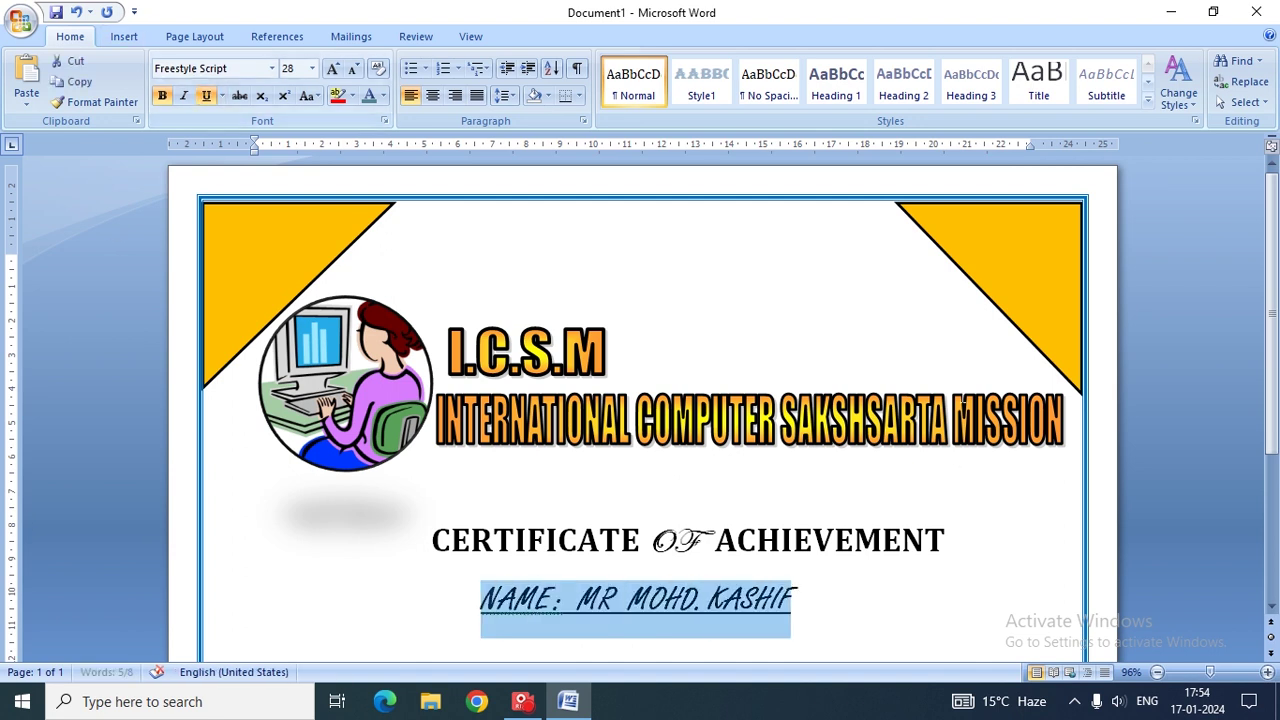
click(922, 540)
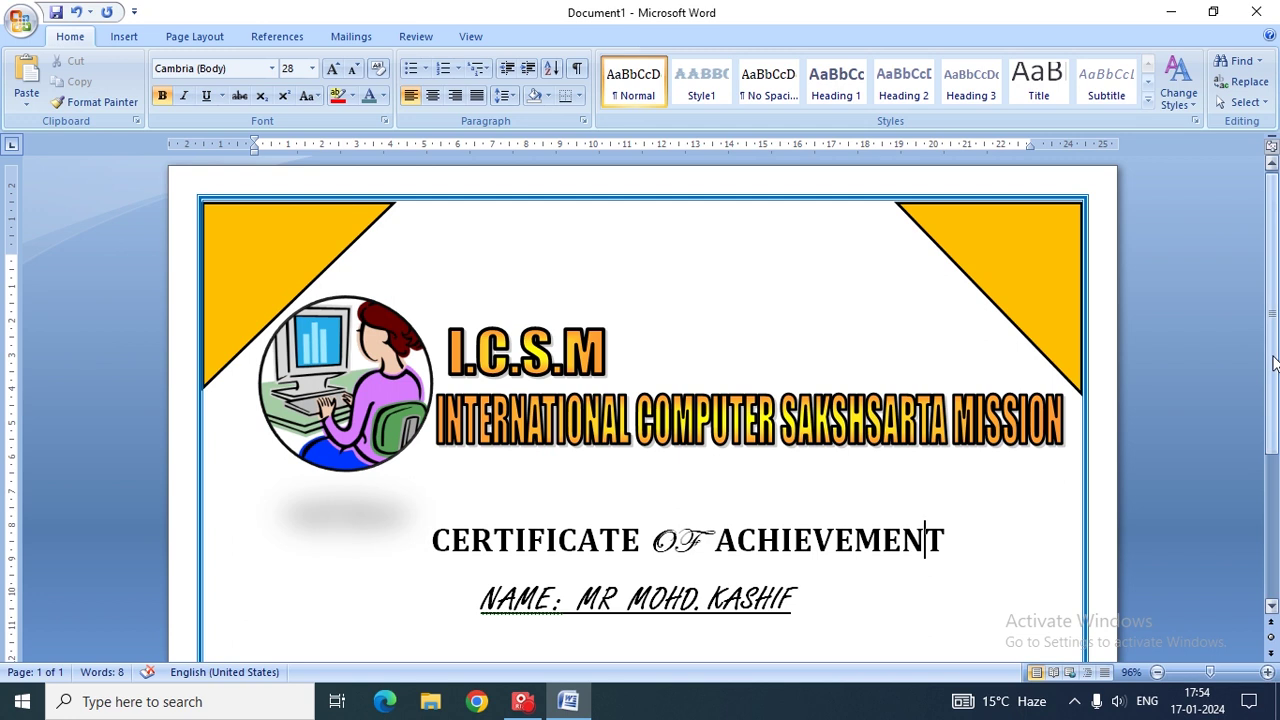
drag(1271, 347, 1271, 415)
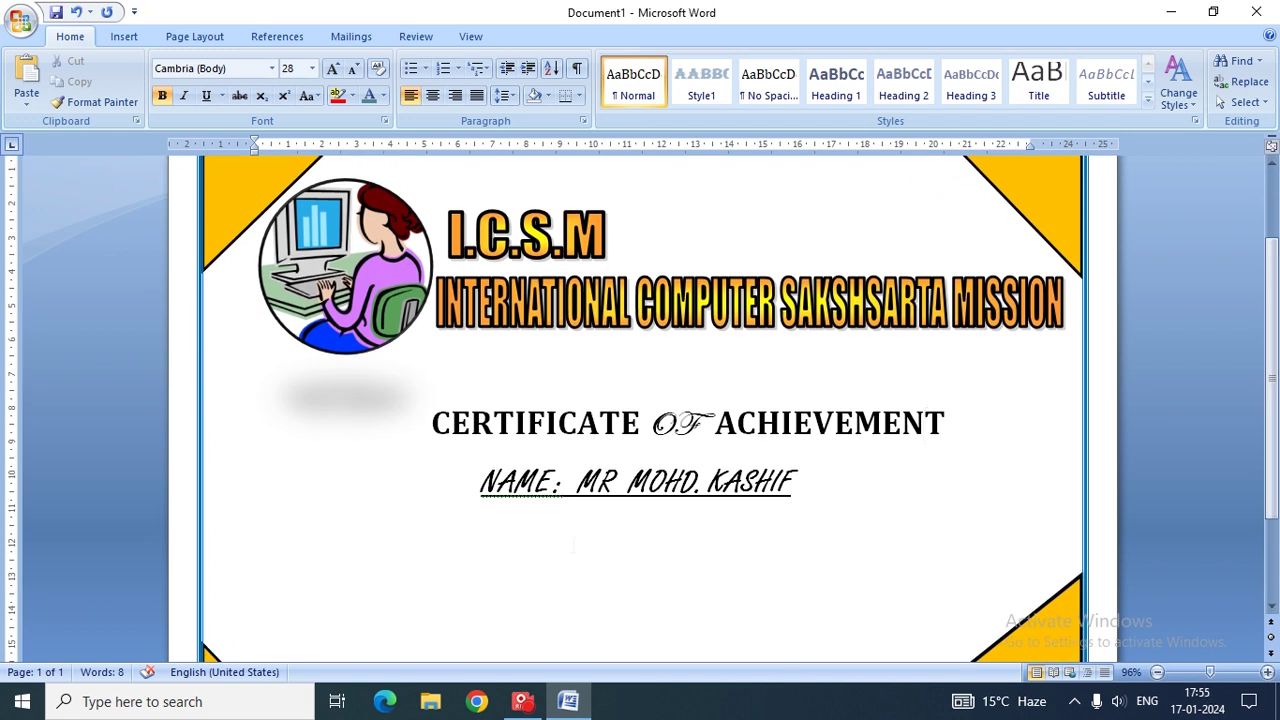
click(795, 482)
key(Return)
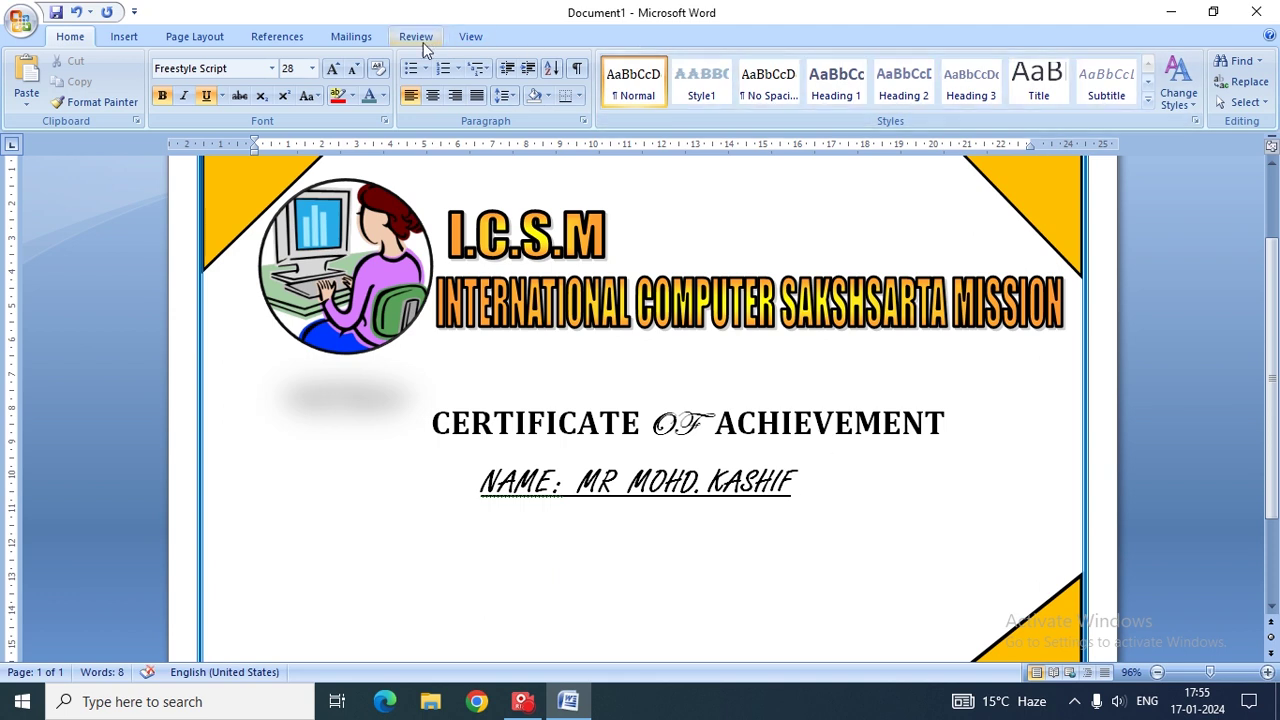
Step: Insert a blue-style WordArt reading 'DIPLOMA IN COMPUTER APPLICATION' below the NAME line
click(138, 38)
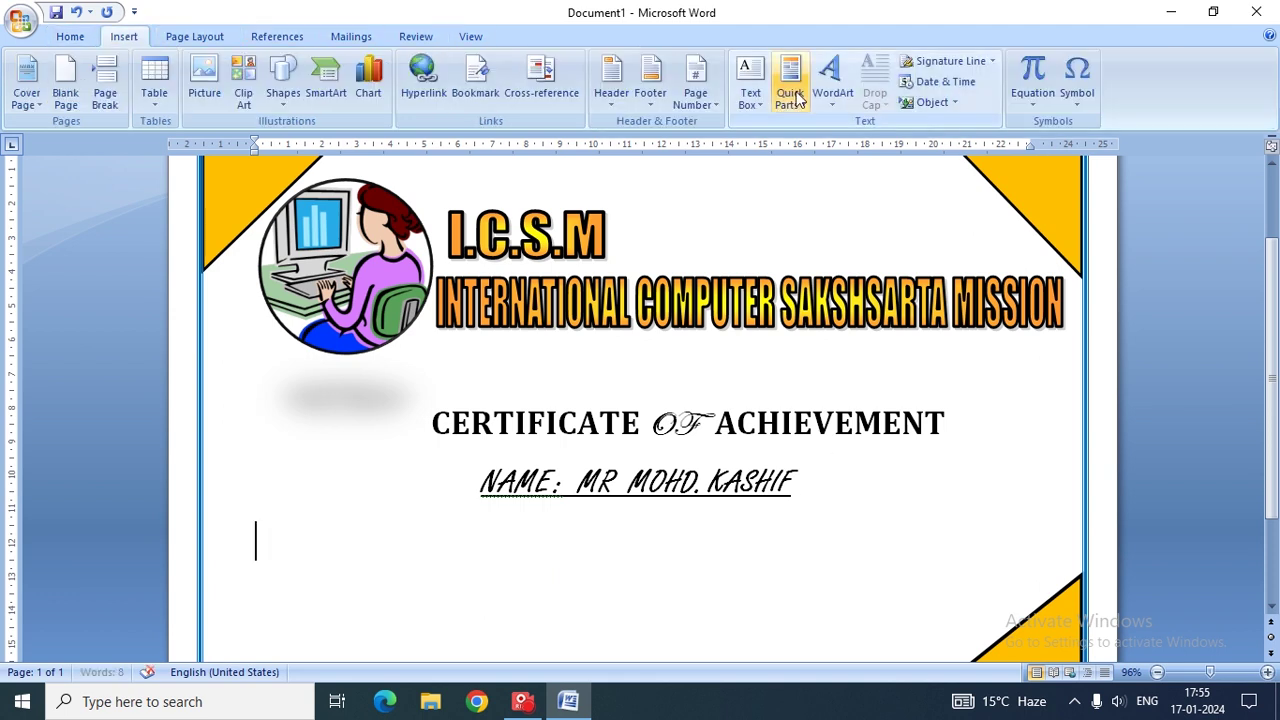
click(833, 80)
click(1062, 222)
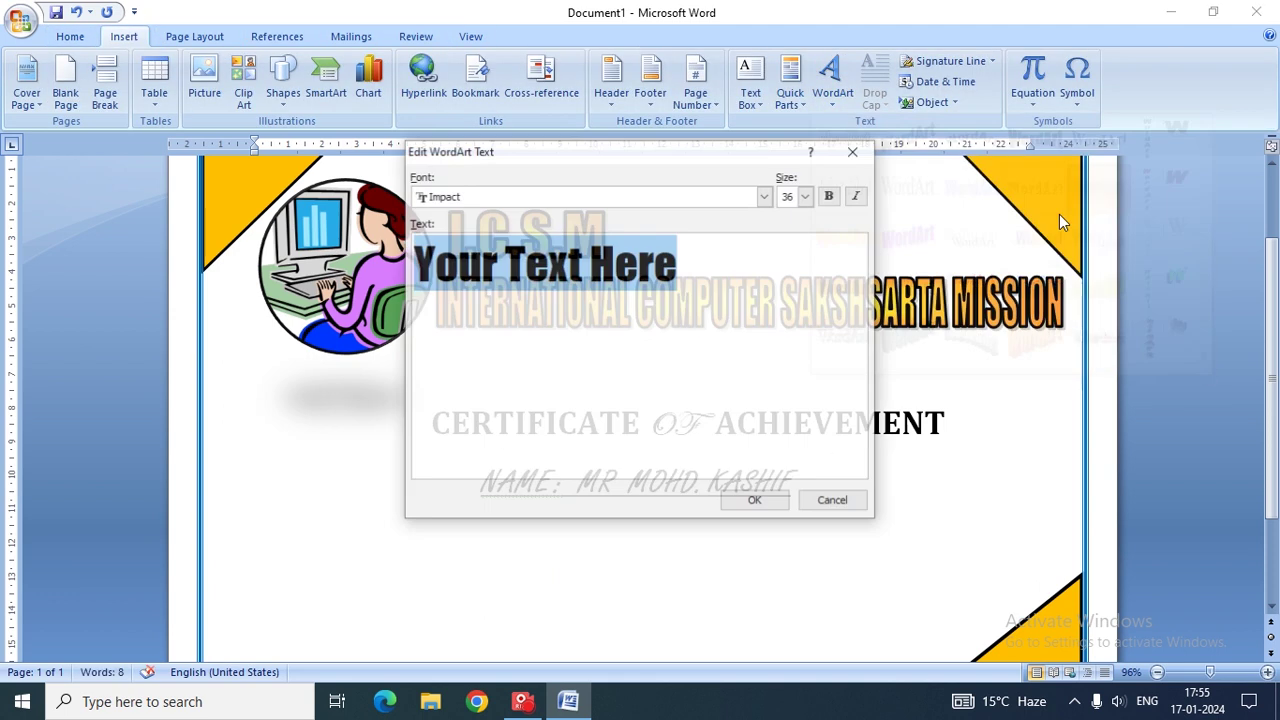
key(BackSpace)
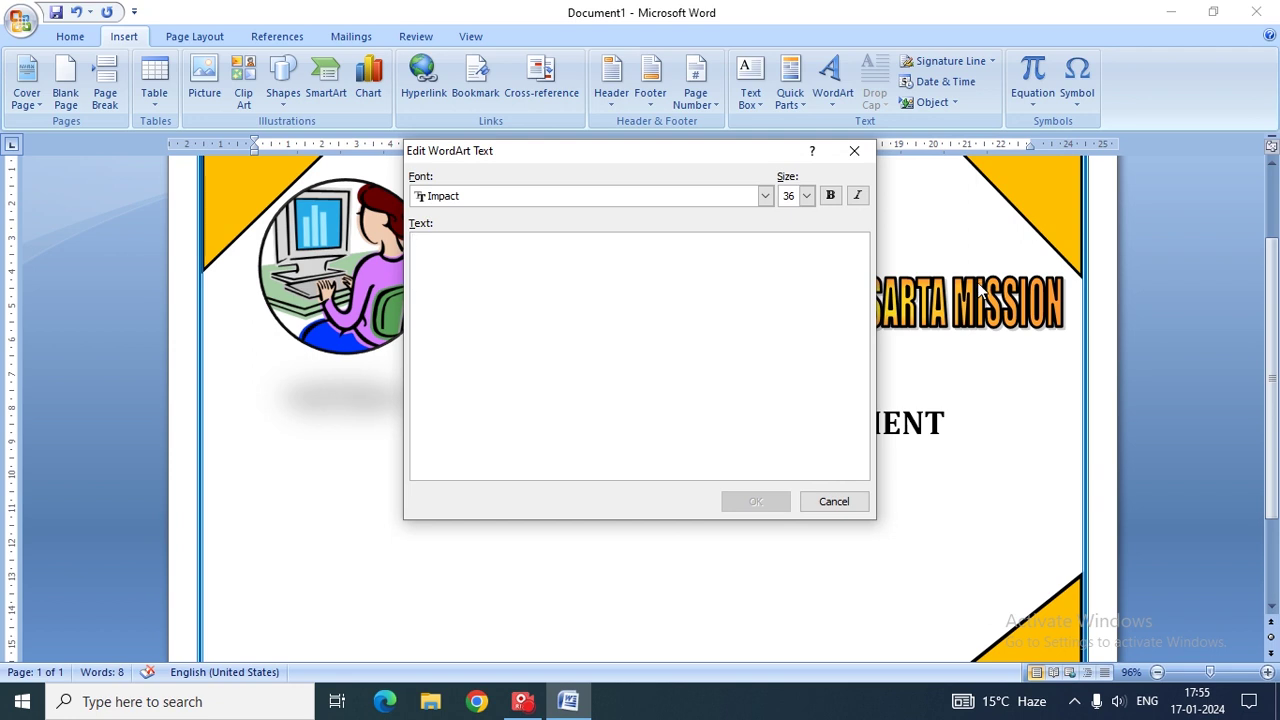
text(DIP)
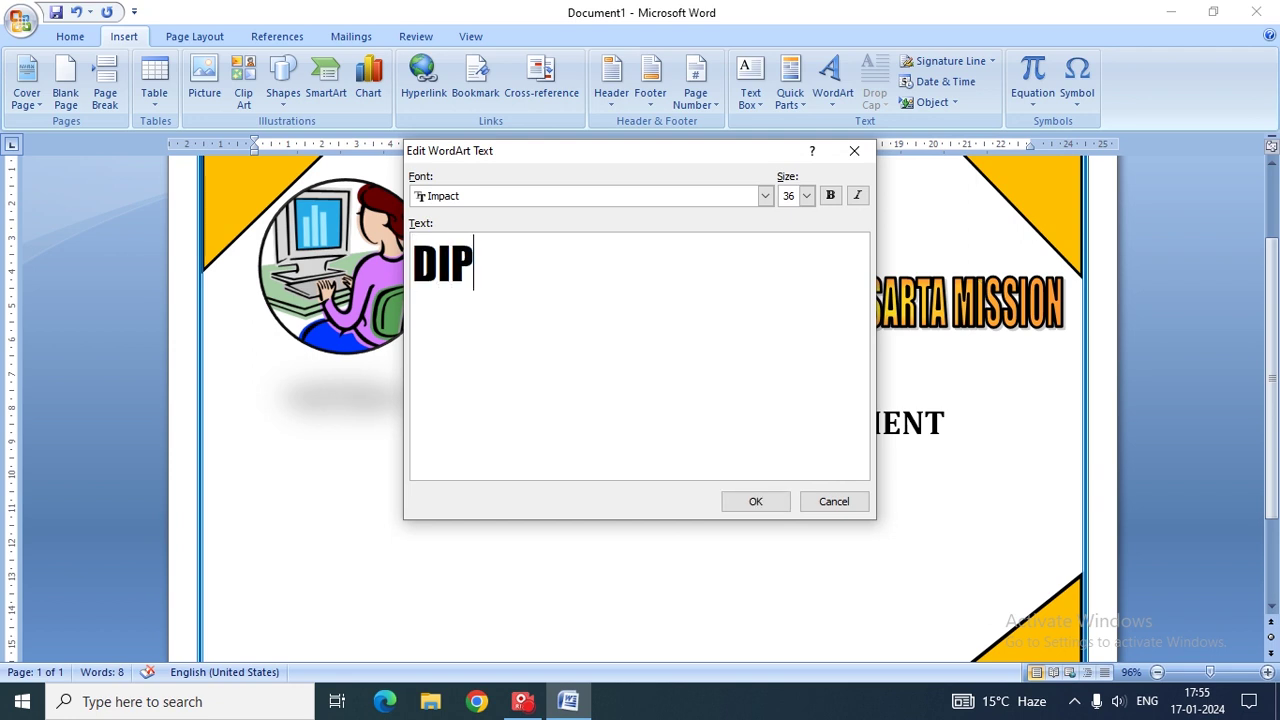
text(LO)
key(BackSpace)
text(OMA )
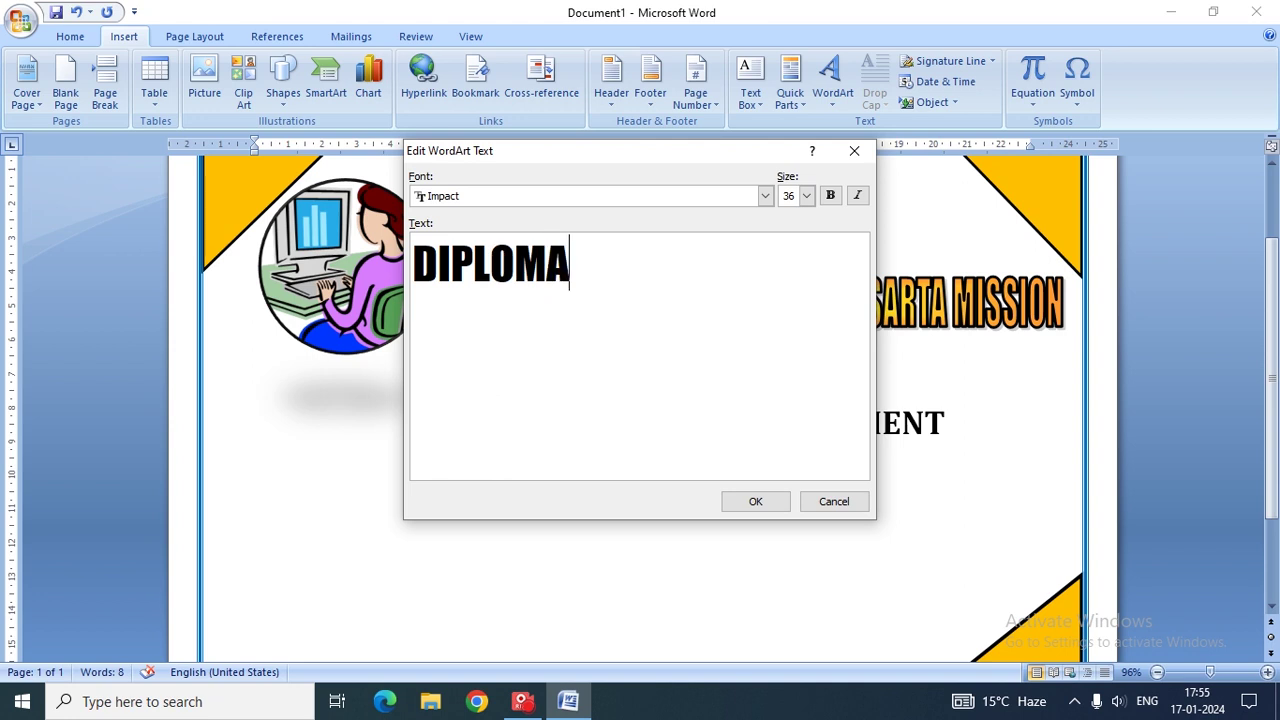
text(IN C)
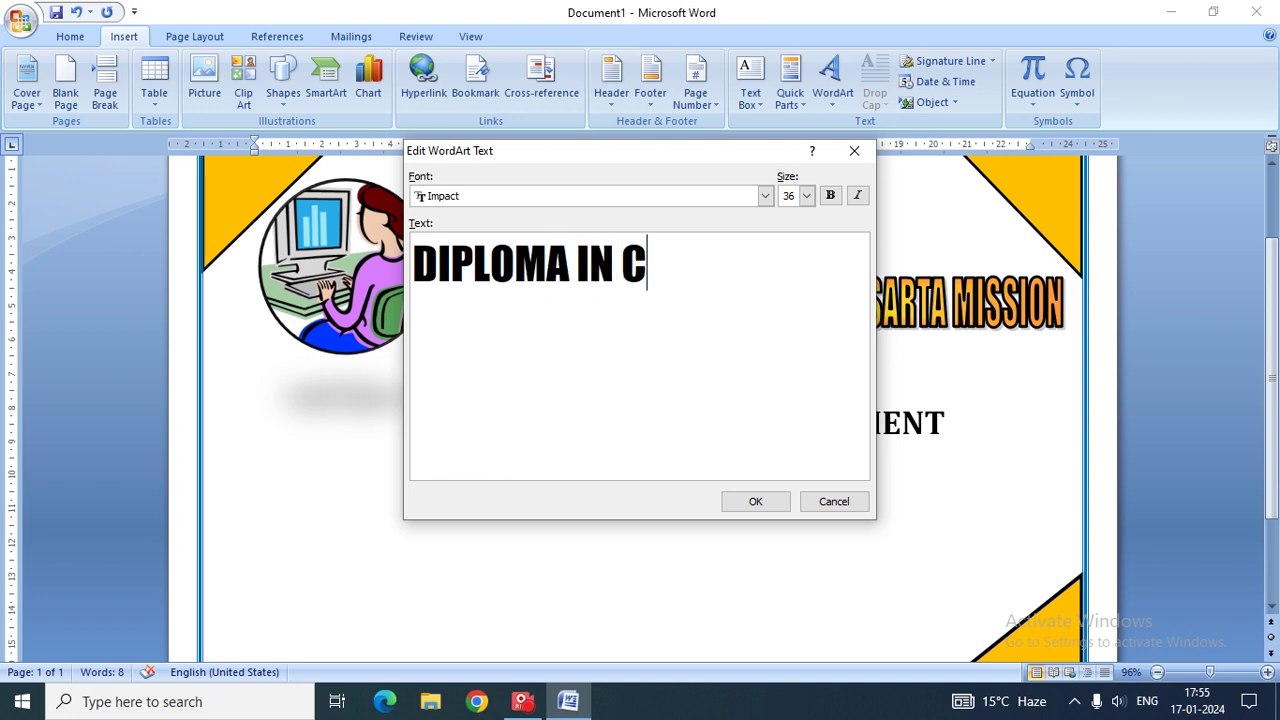
text(OMPUTR)
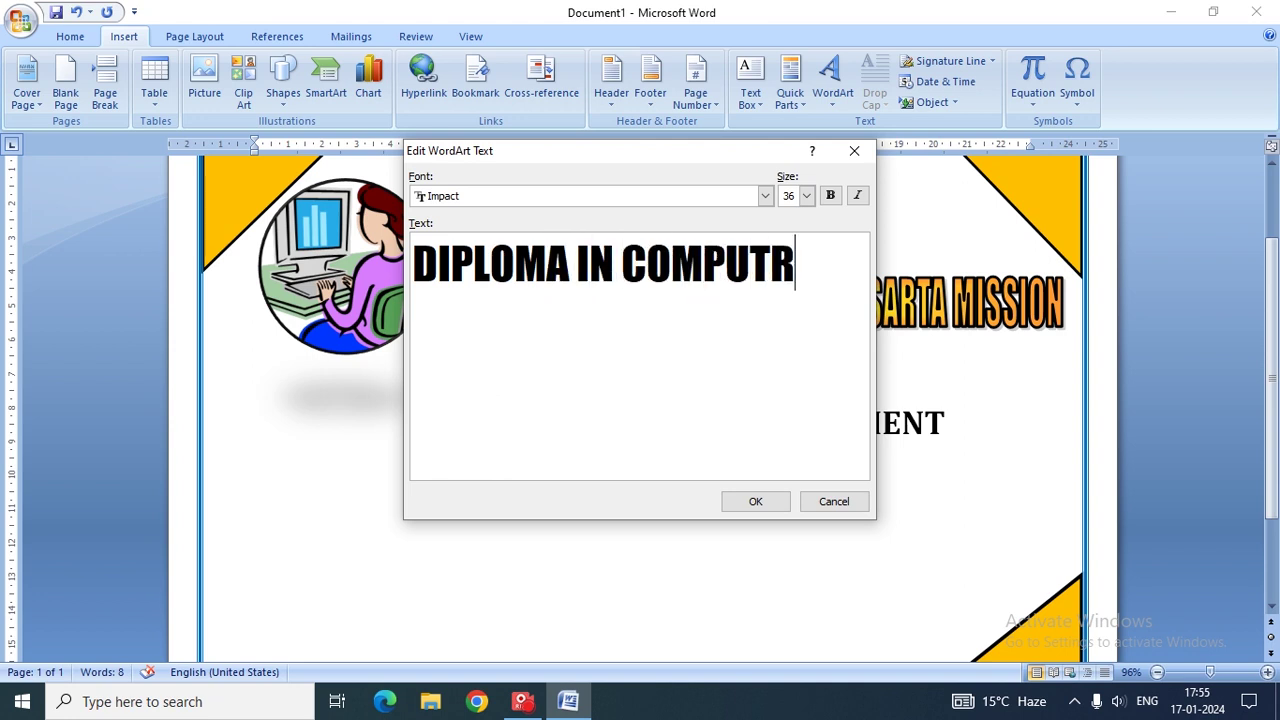
key(BackSpace)
text(ER )
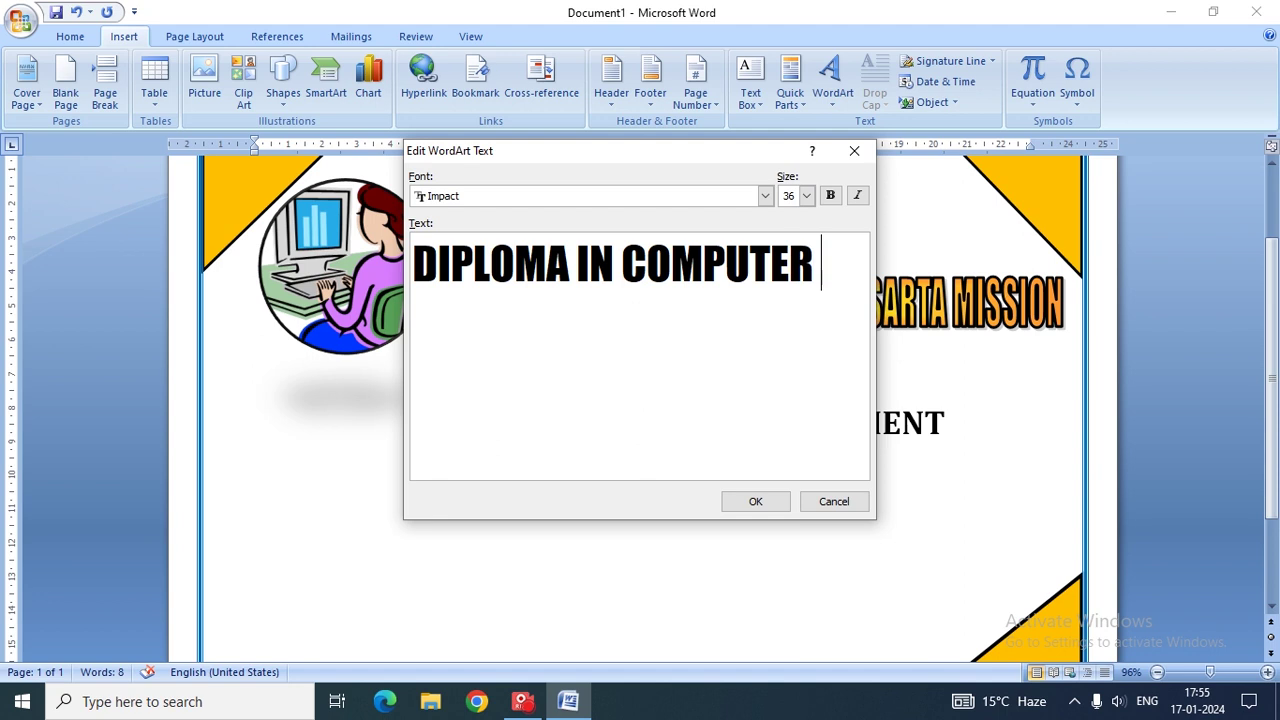
text(APPLI)
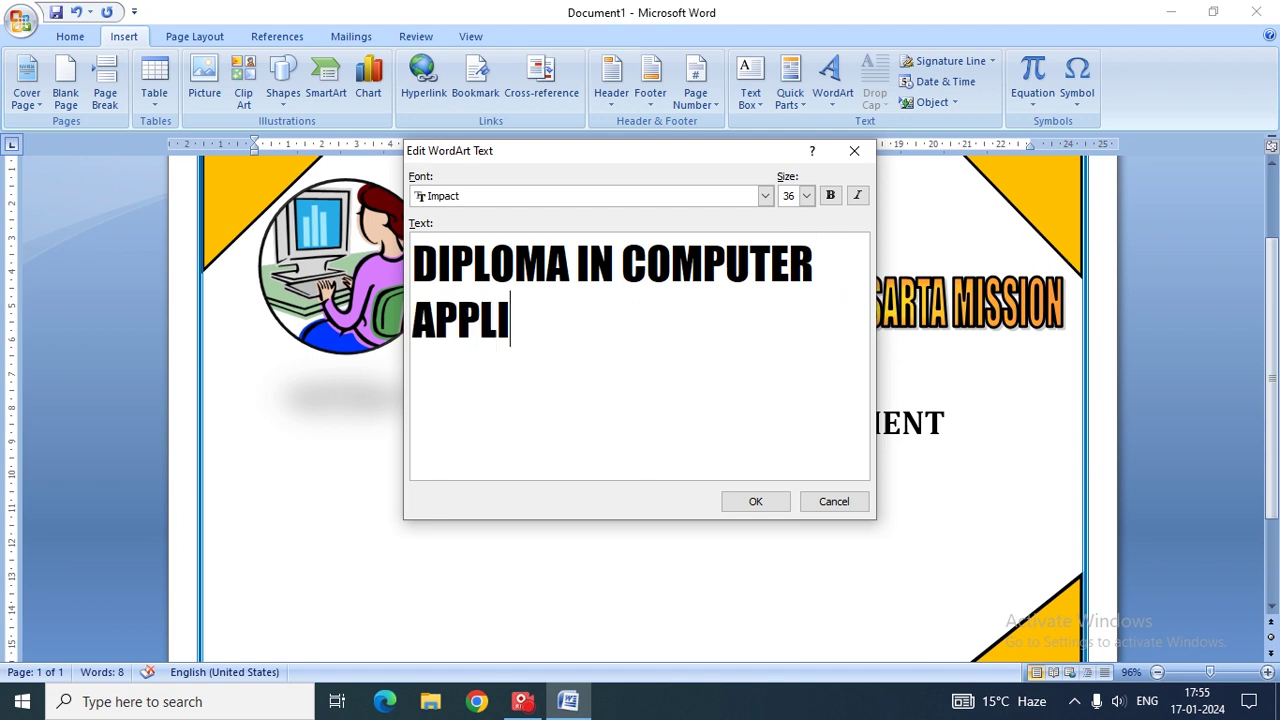
text(CATION)
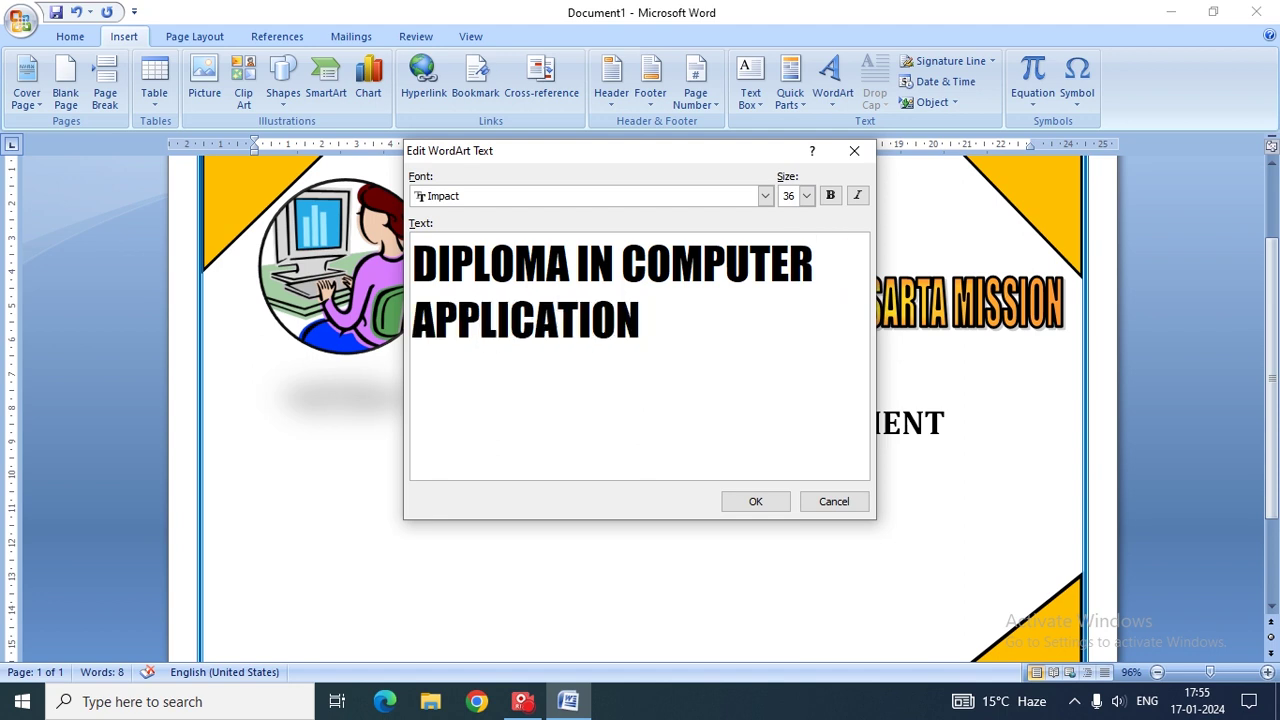
click(763, 503)
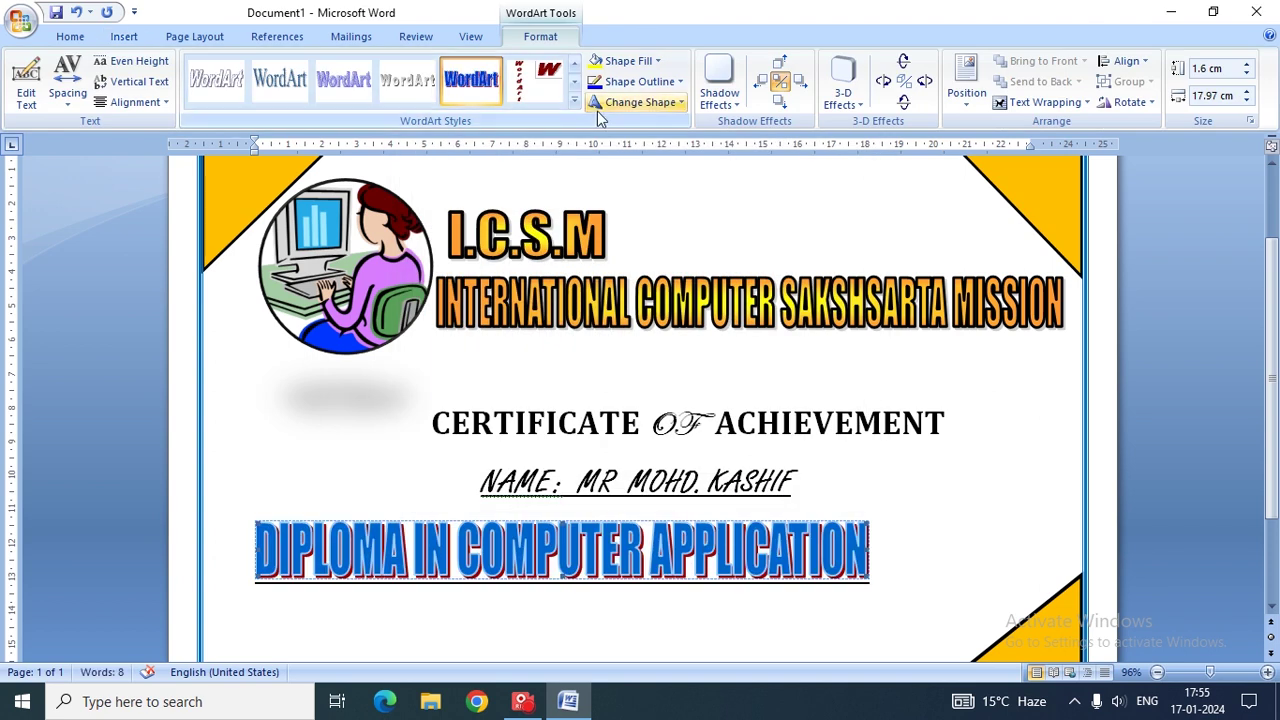
Step: Give the DIPLOMA WordArt a 2¼ pt dark red outline
click(679, 82)
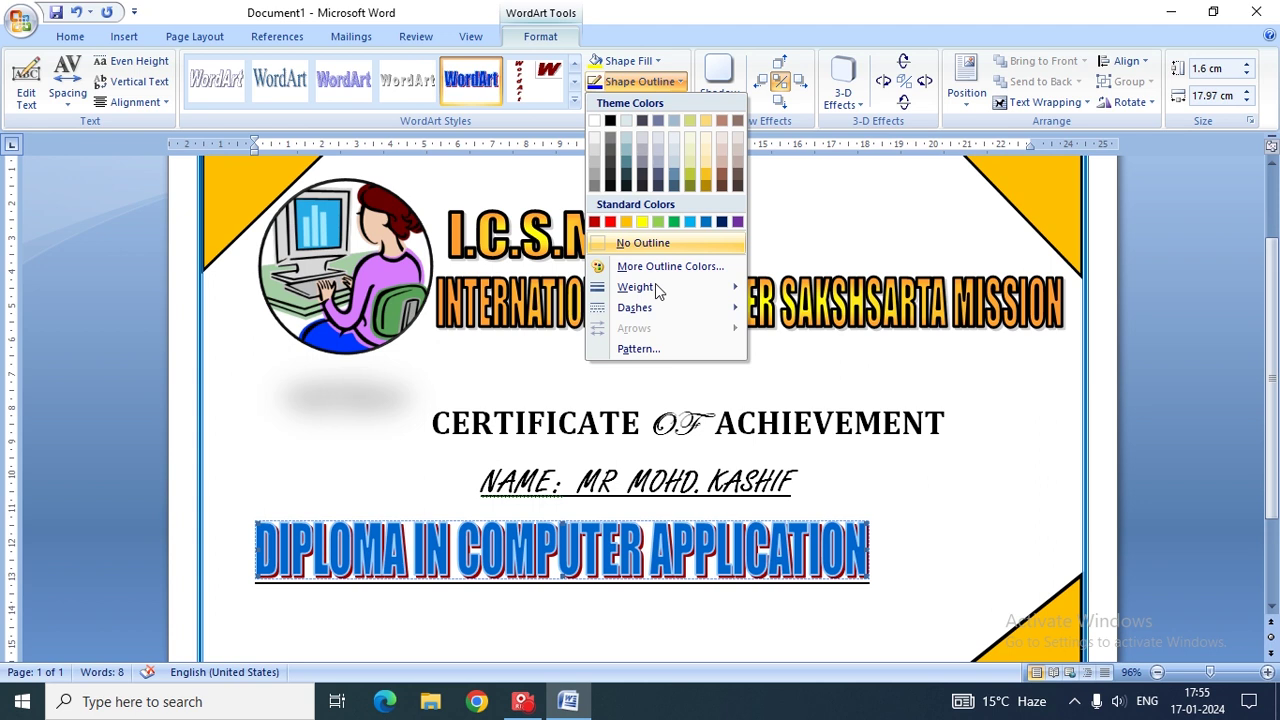
mouse_move(645, 287)
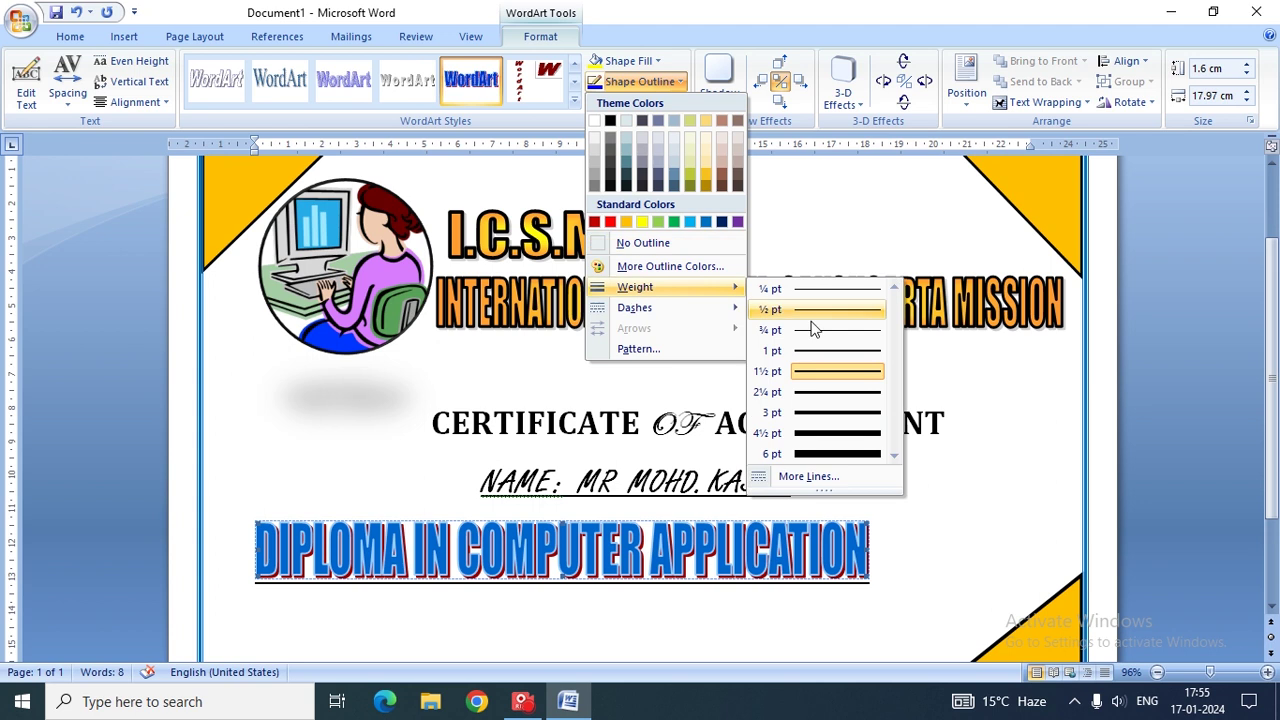
click(838, 391)
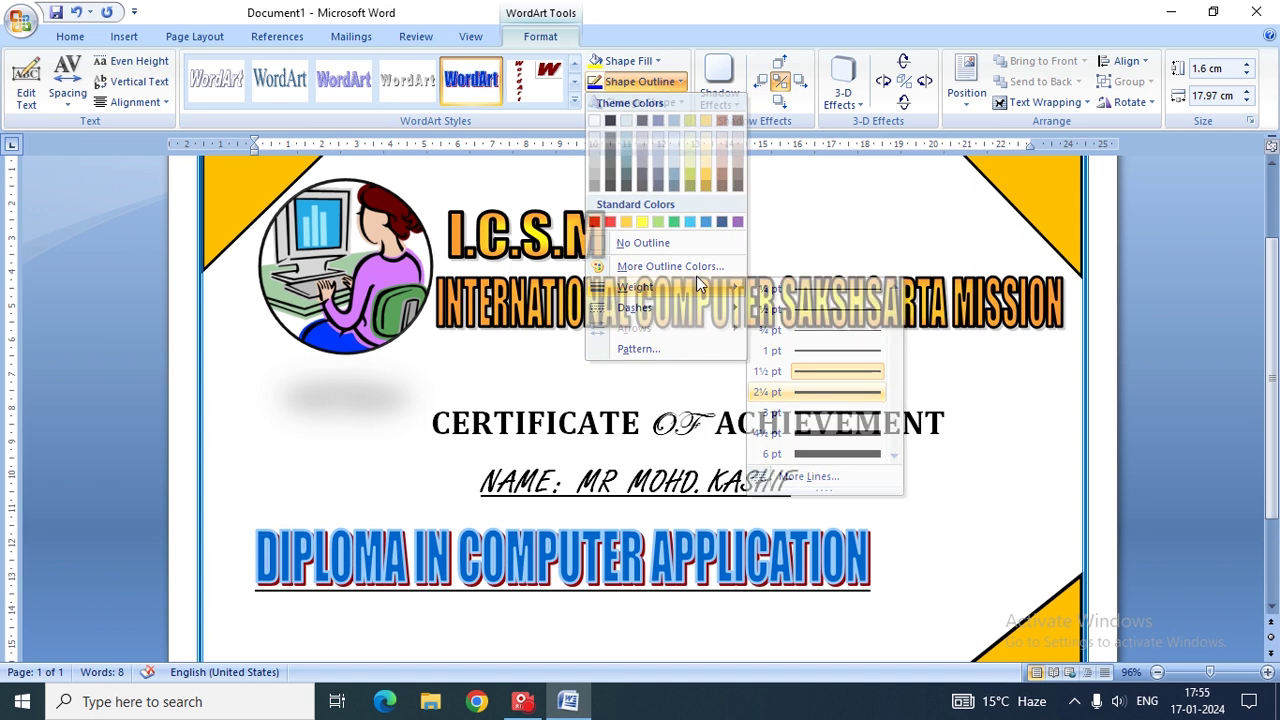
click(681, 82)
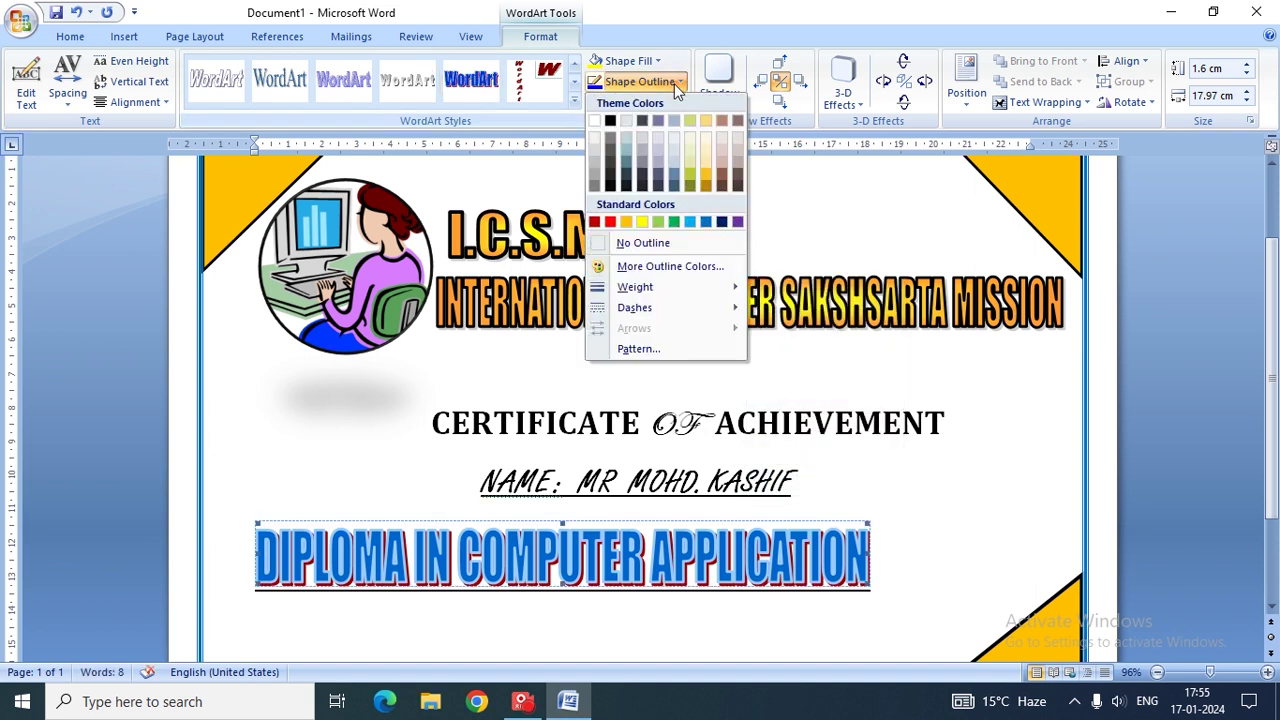
click(610, 221)
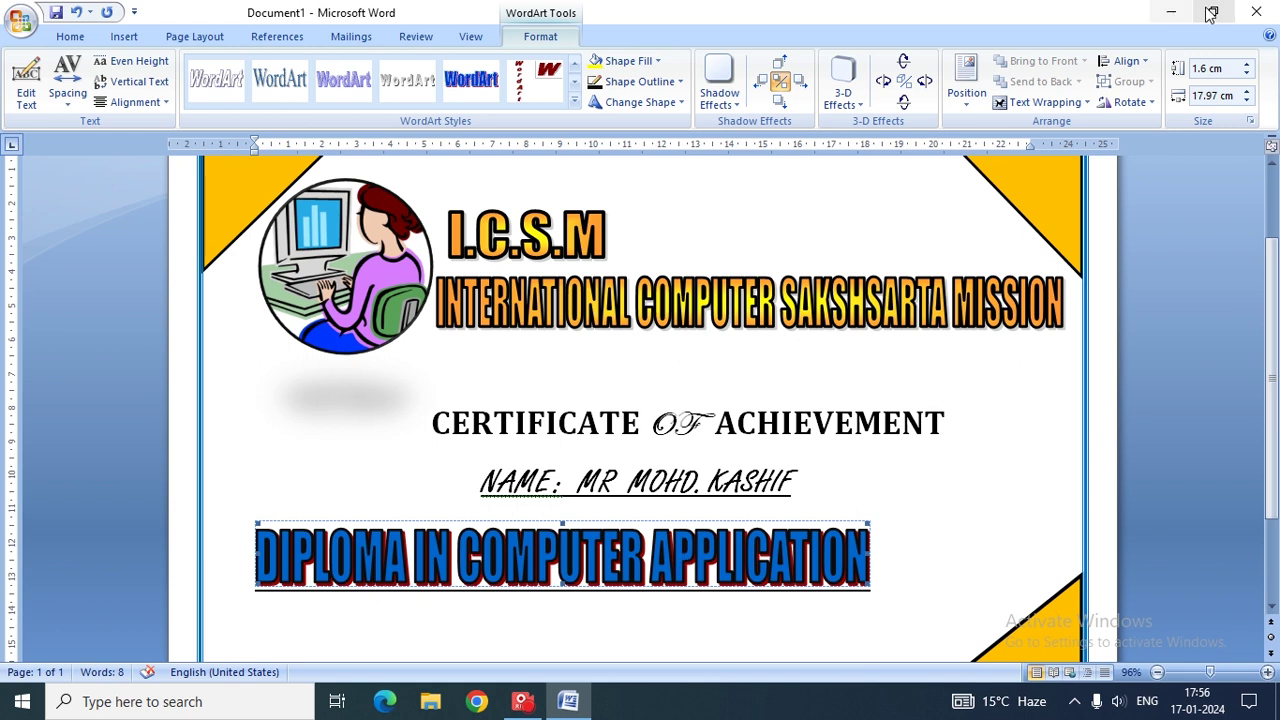
Step: Float the WordArt in front of text and stretch it to 23.36 cm wide
click(1045, 102)
click(1050, 212)
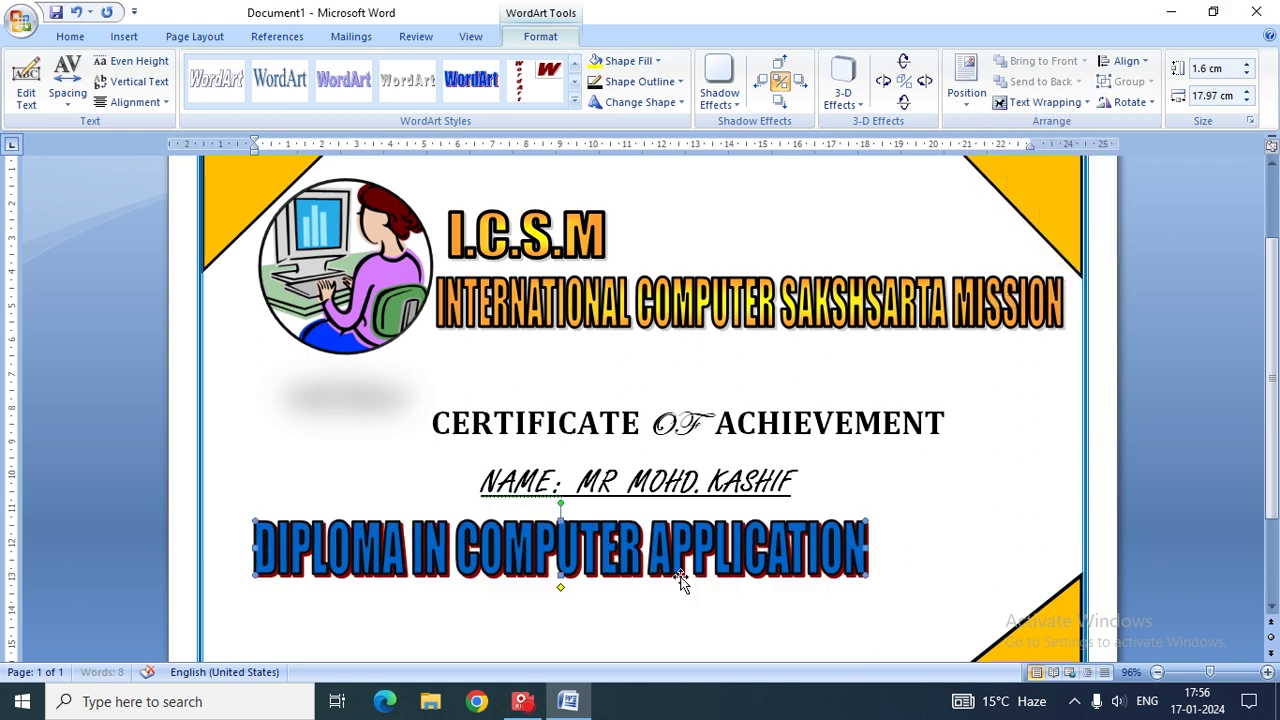
drag(697, 601, 730, 631)
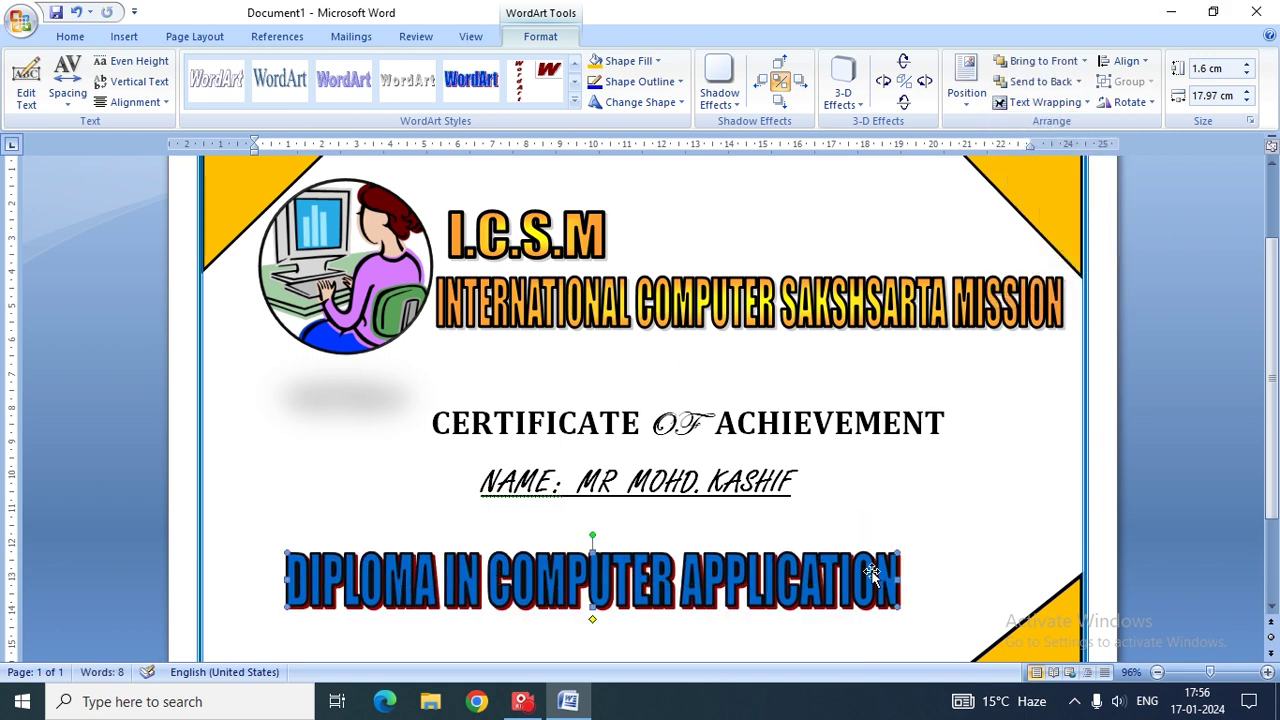
drag(929, 580, 1058, 580)
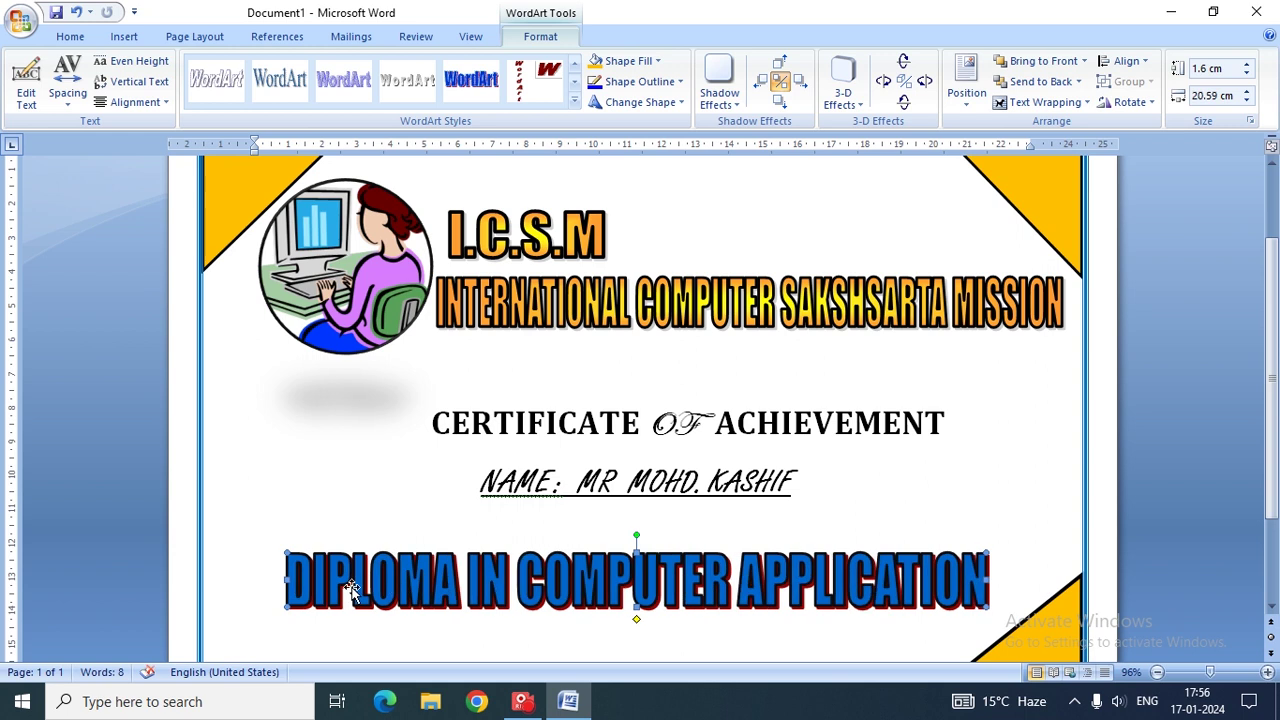
drag(727, 562, 688, 562)
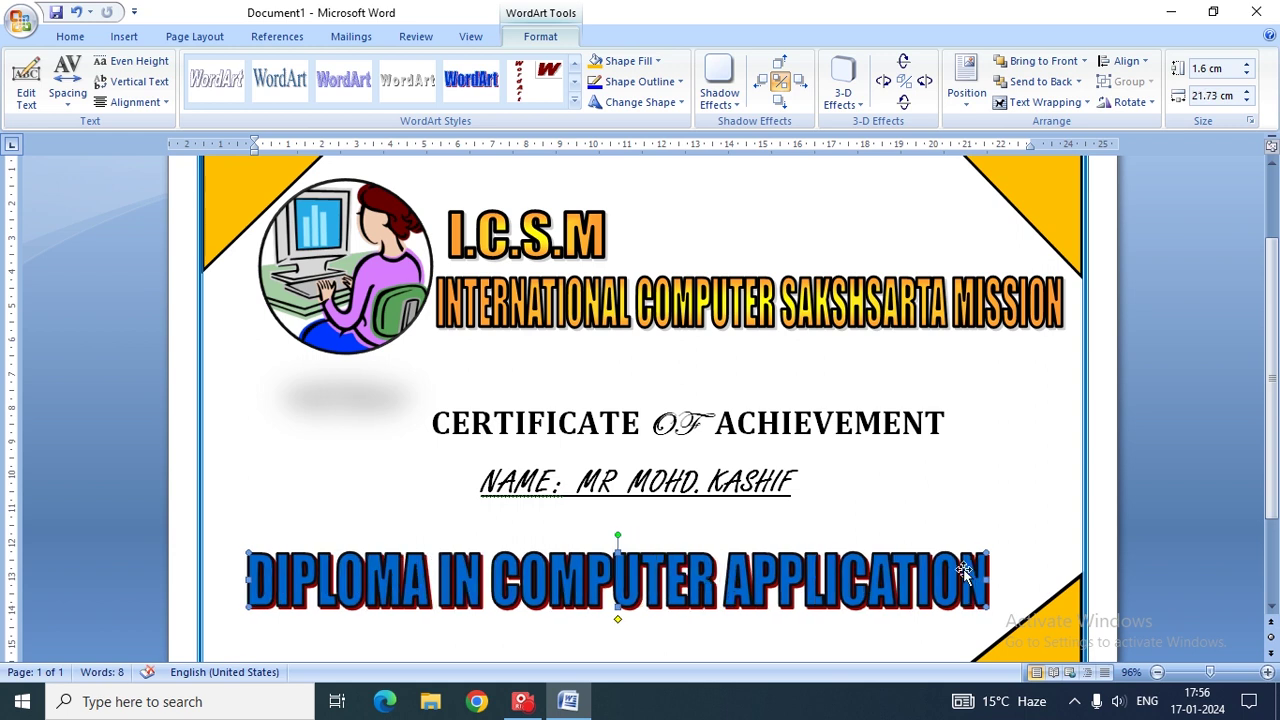
drag(988, 580, 1045, 580)
Step: Deselect the WordArt and return to the top of the document
scroll(1275, 470, up, 1)
scroll(1275, 470, up, 1)
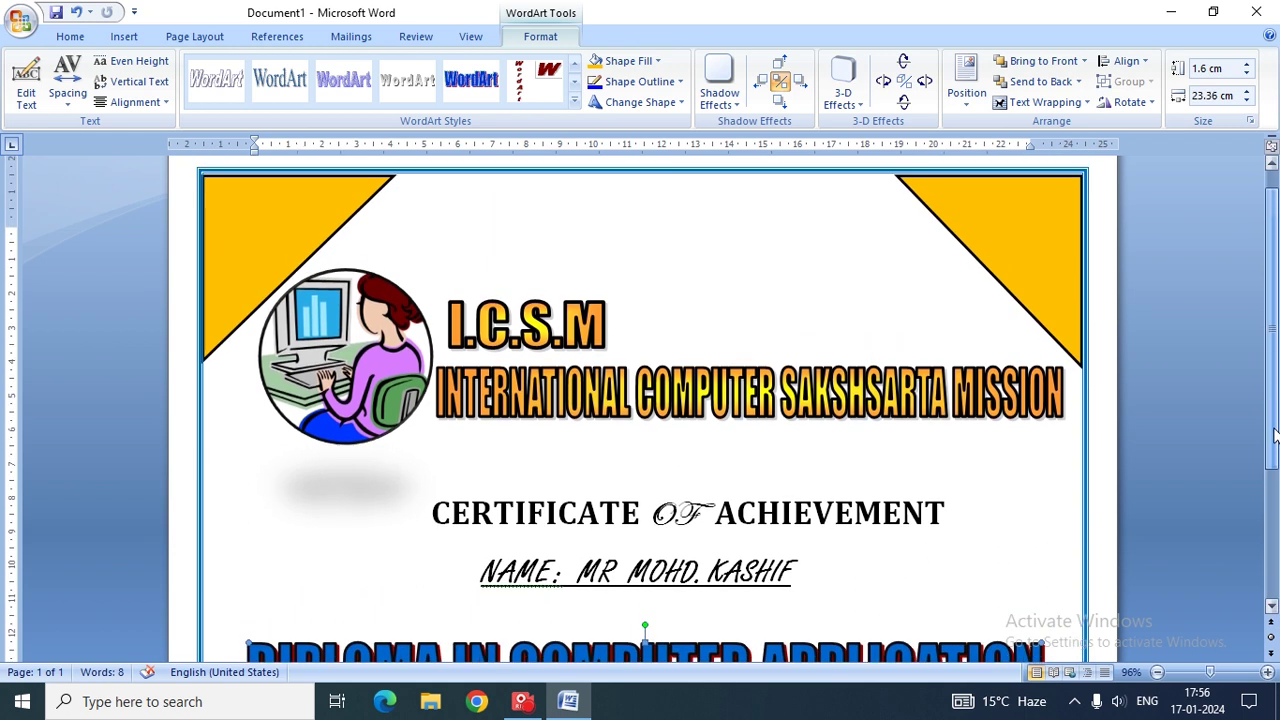
scroll(1275, 470, down, 2)
scroll(1275, 470, down, 1)
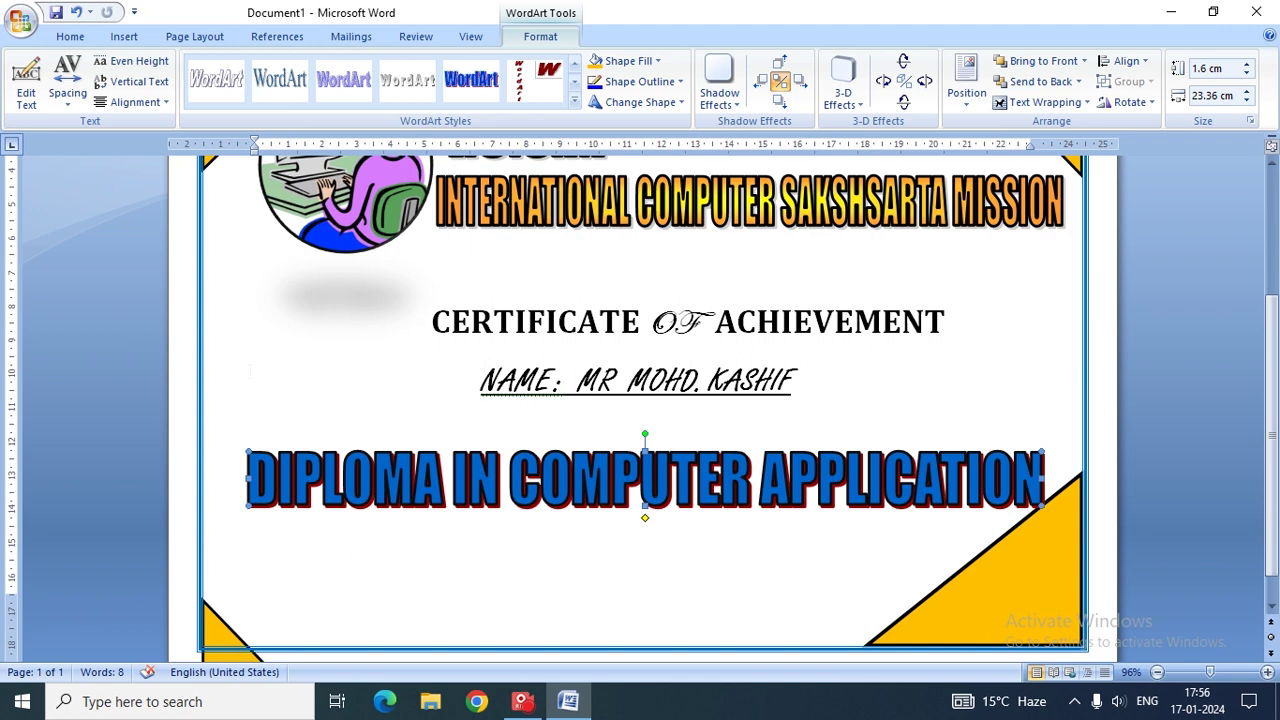
click(251, 378)
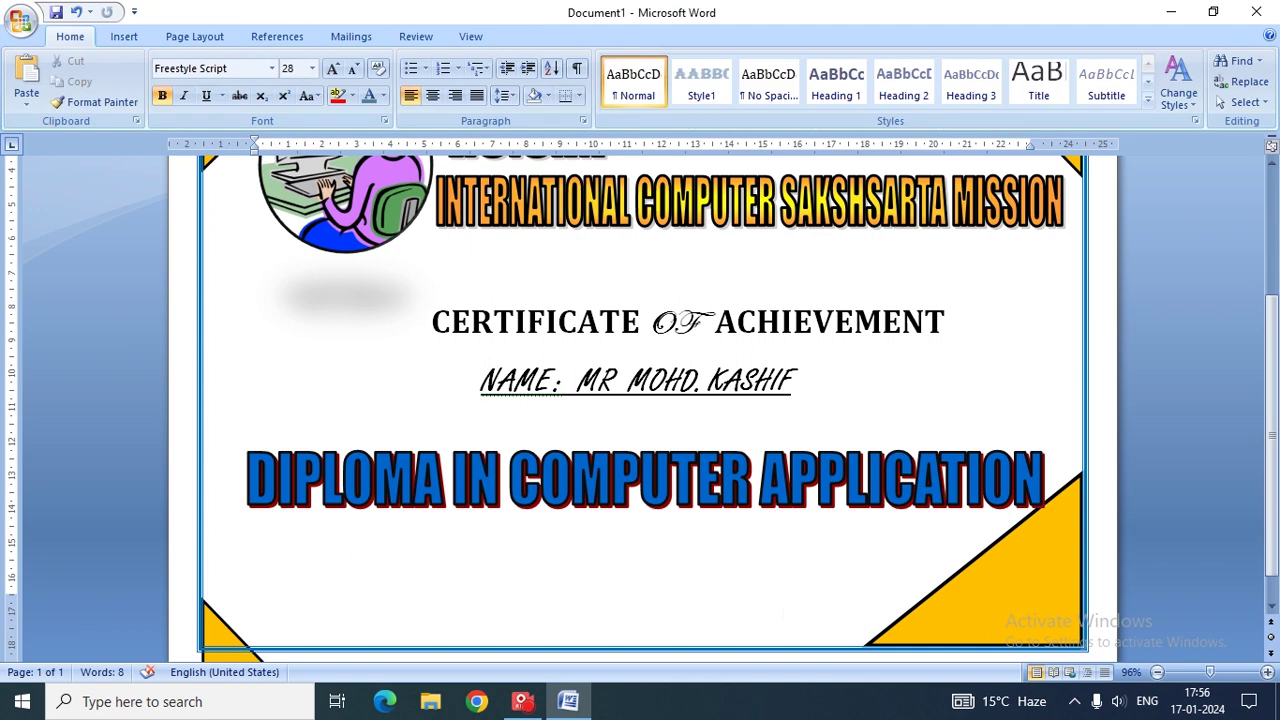
scroll(1272, 470, down, 1)
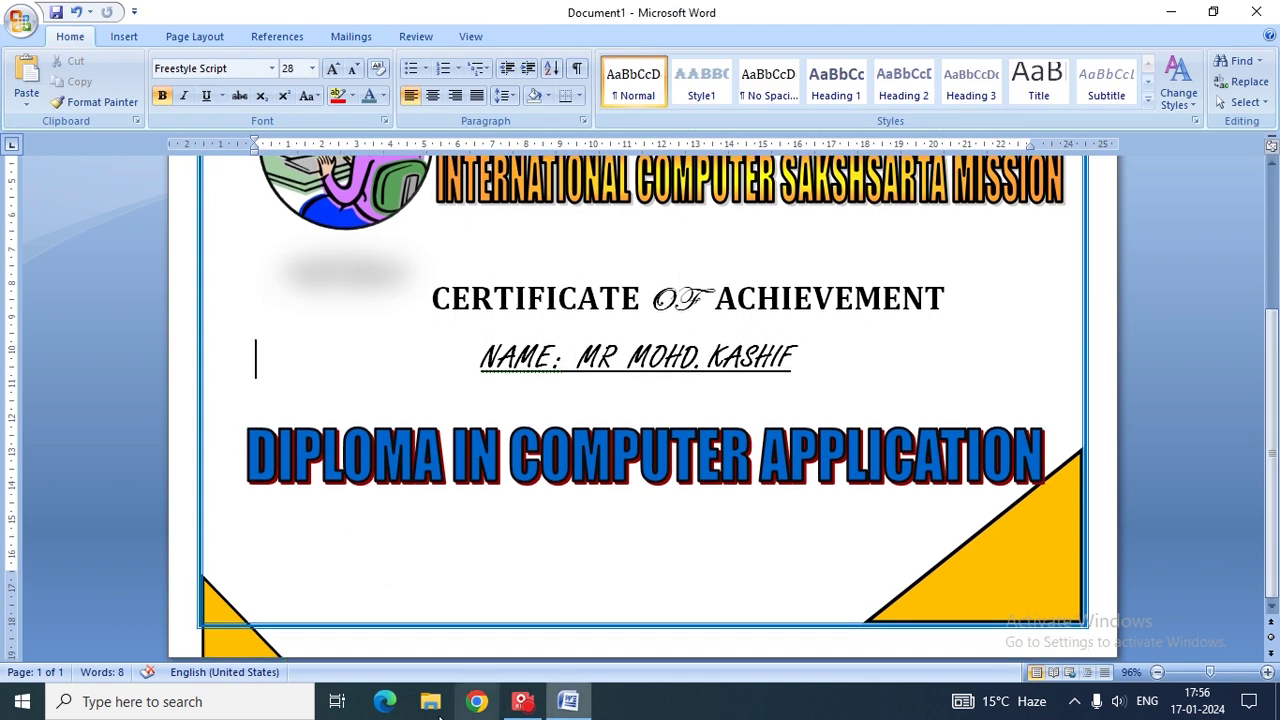
key(ctrl+Home)
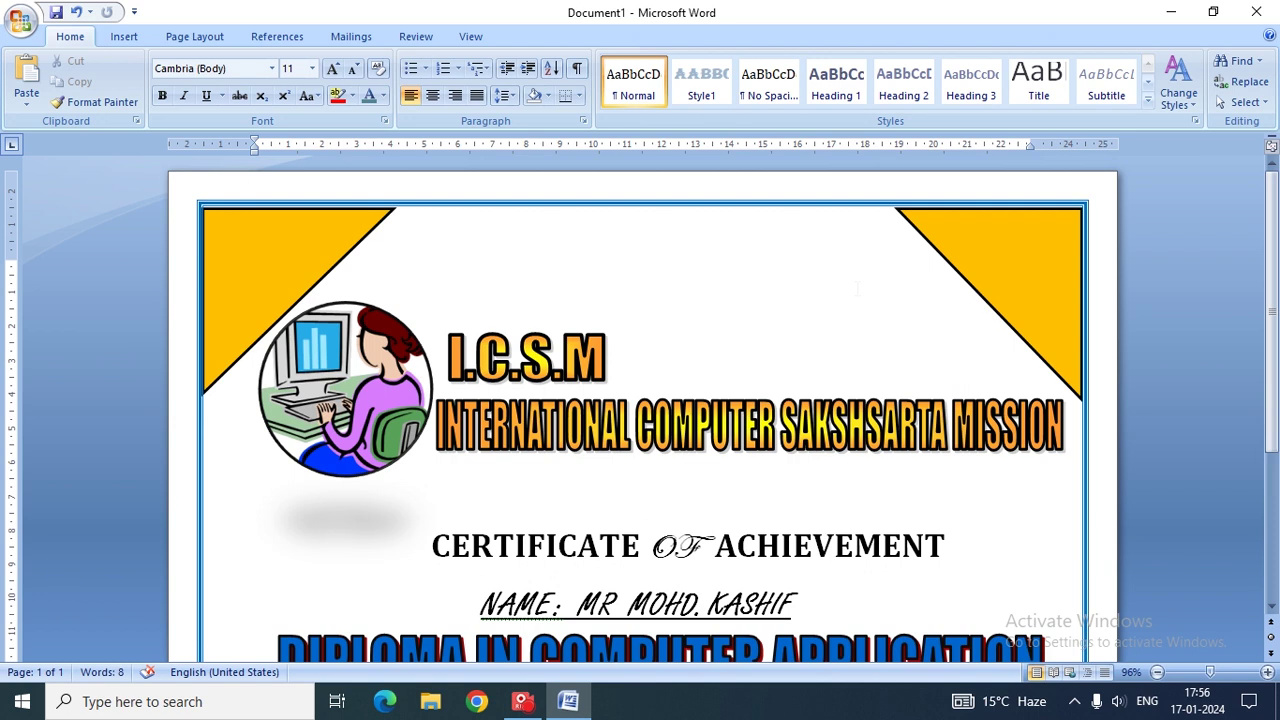
Step: Draw a star seal shape near the top-right corner triangle
click(124, 36)
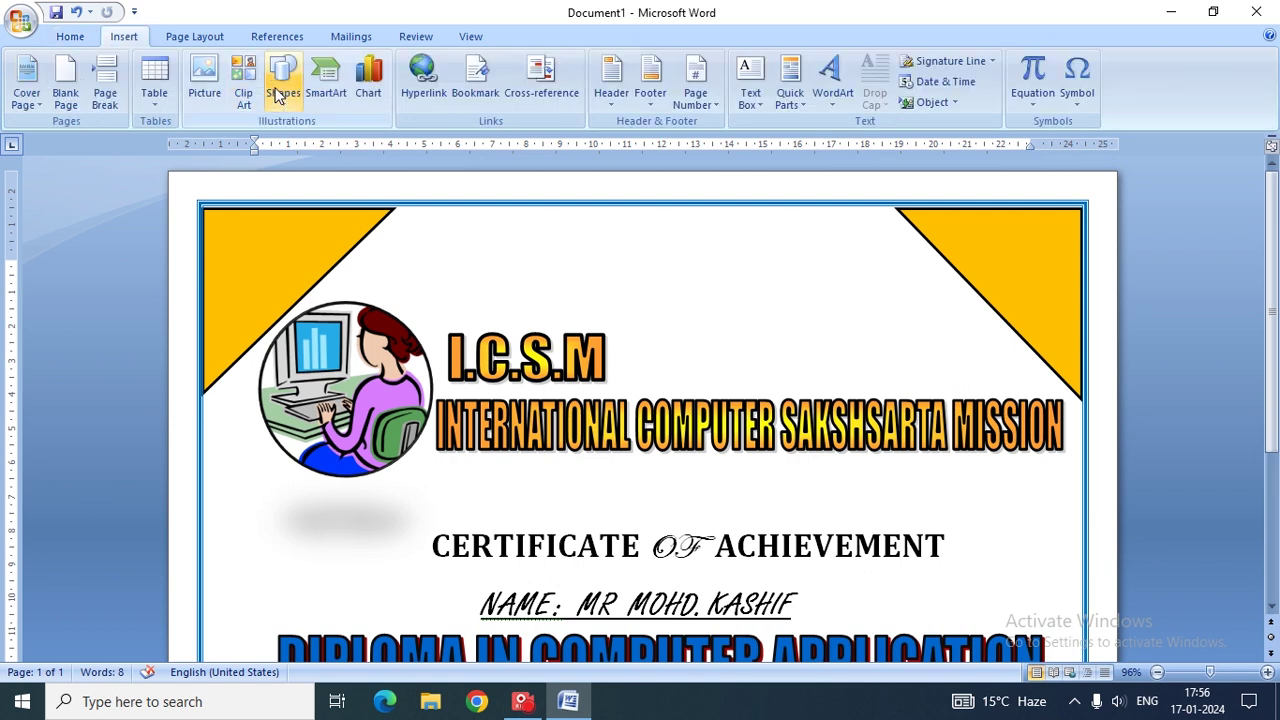
click(283, 80)
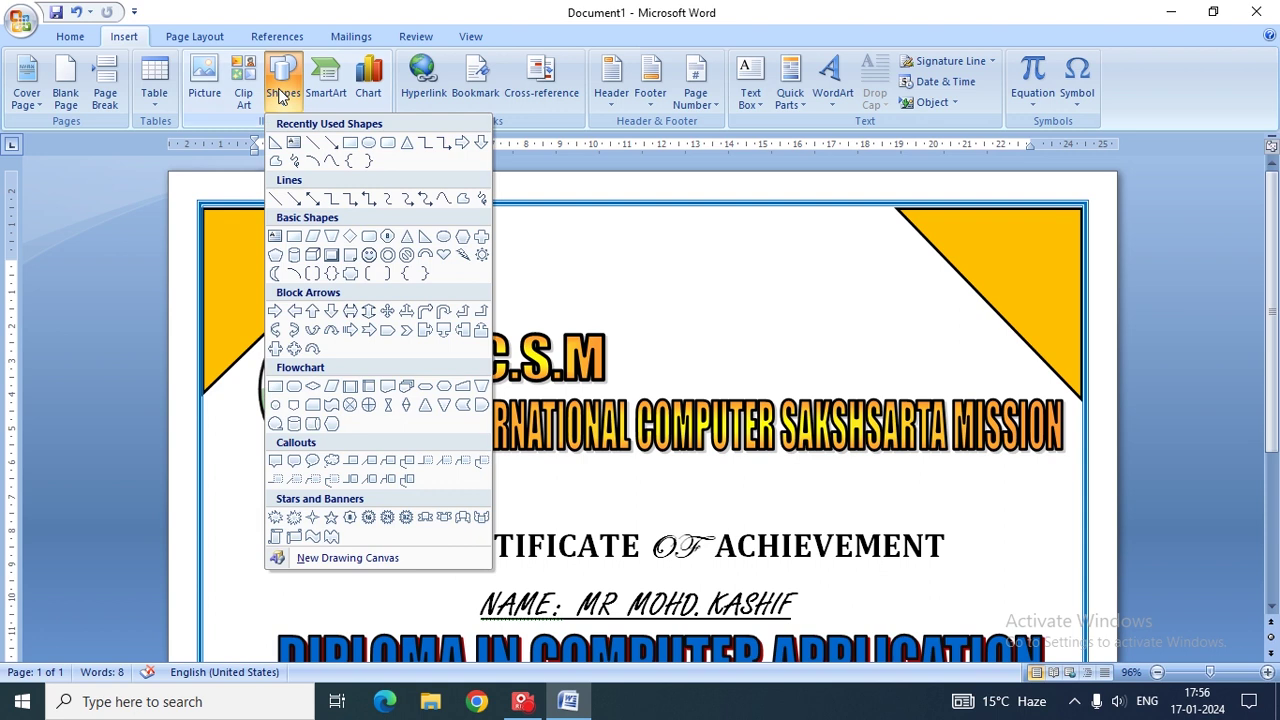
click(406, 517)
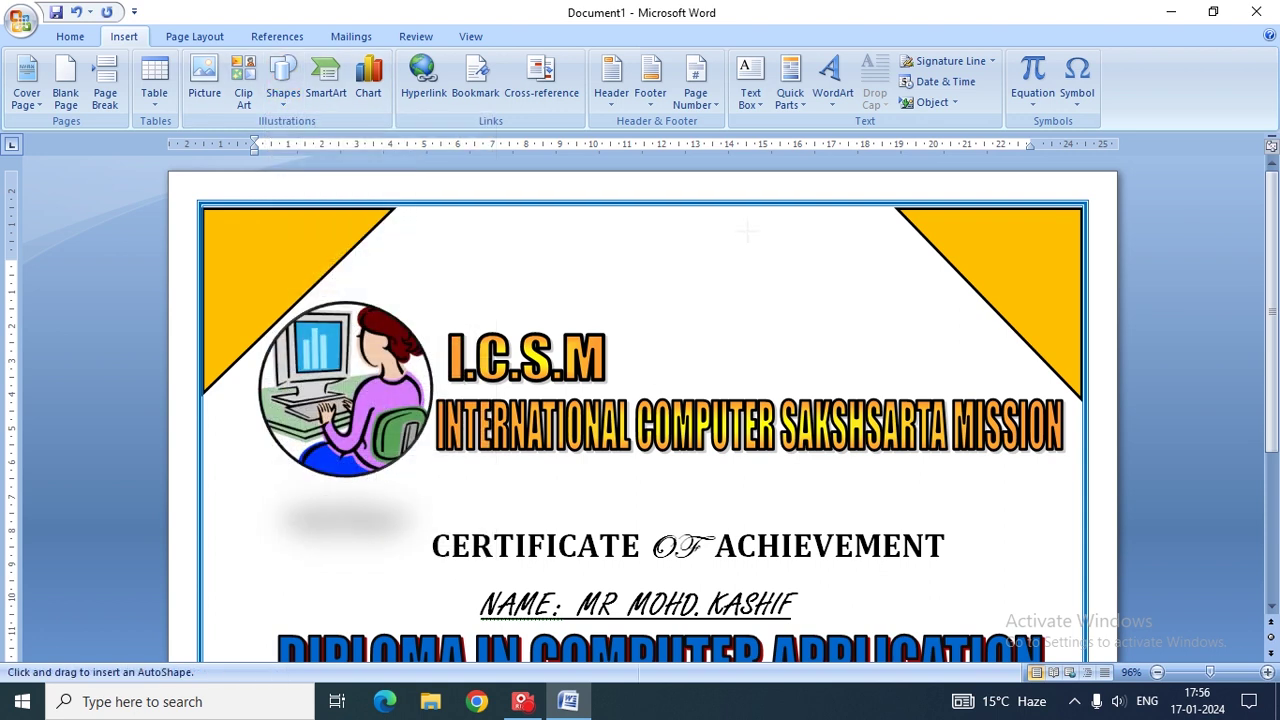
drag(826, 227, 911, 291)
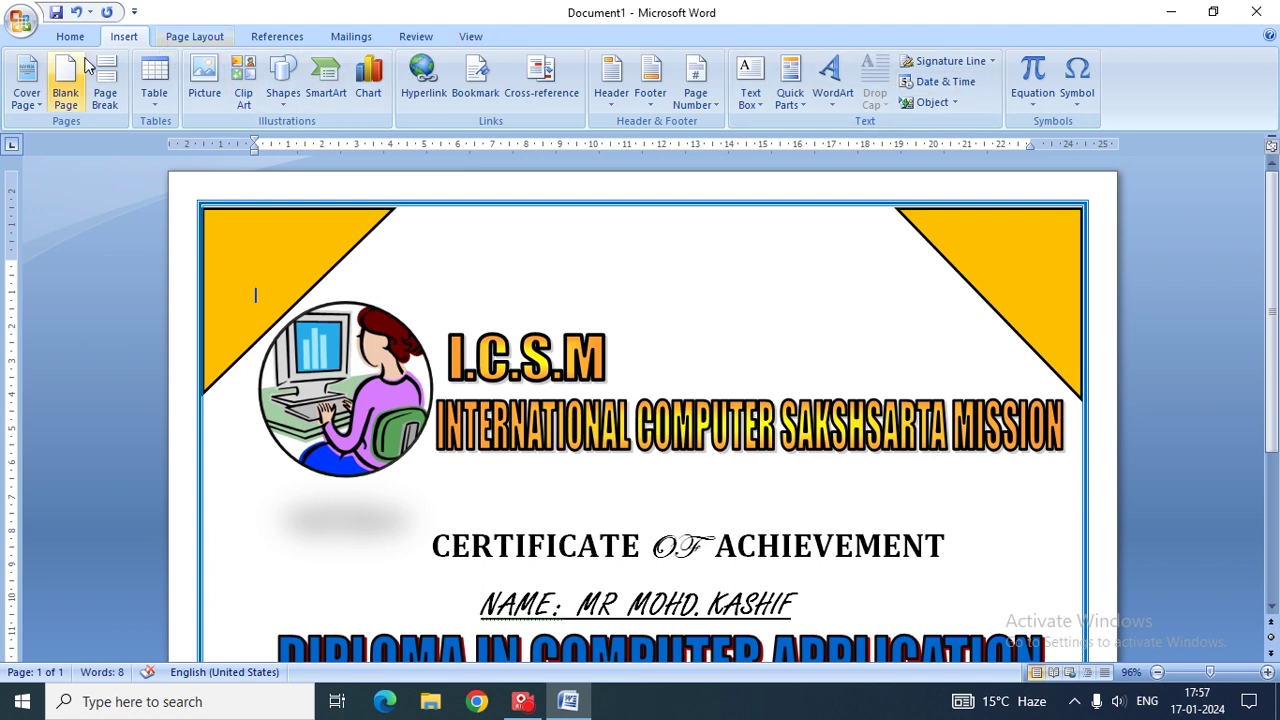
click(283, 80)
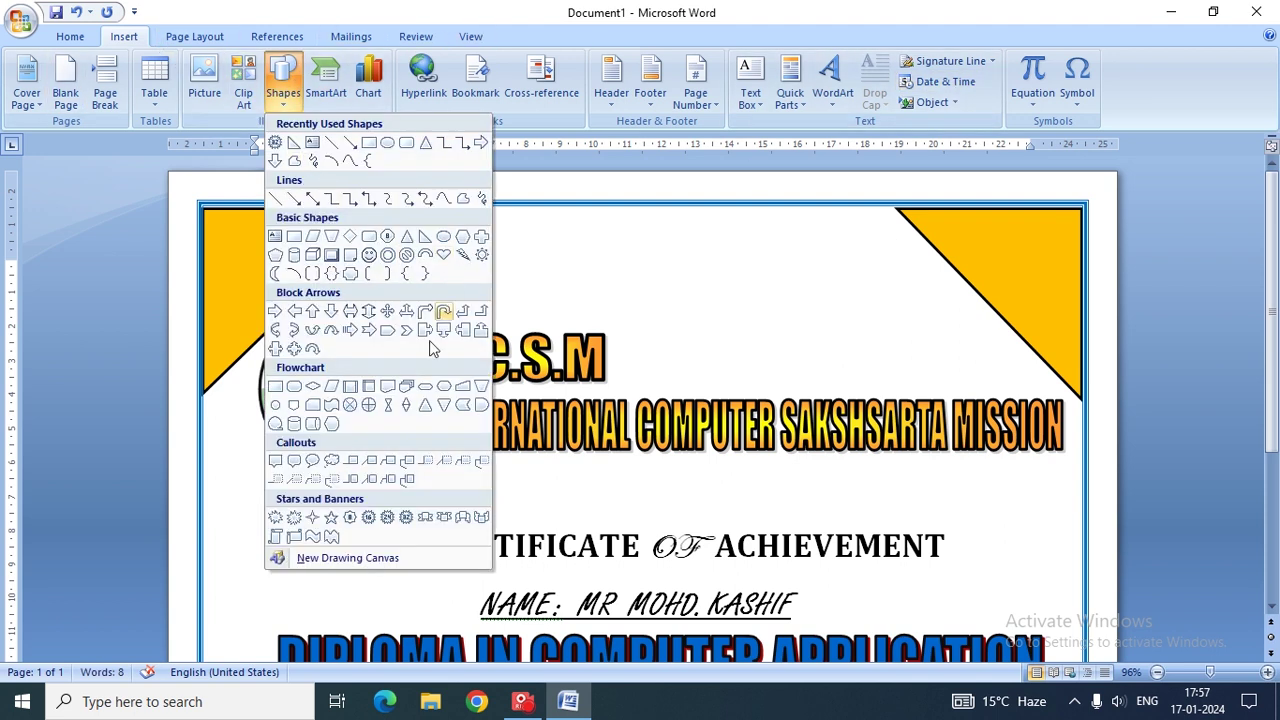
click(388, 517)
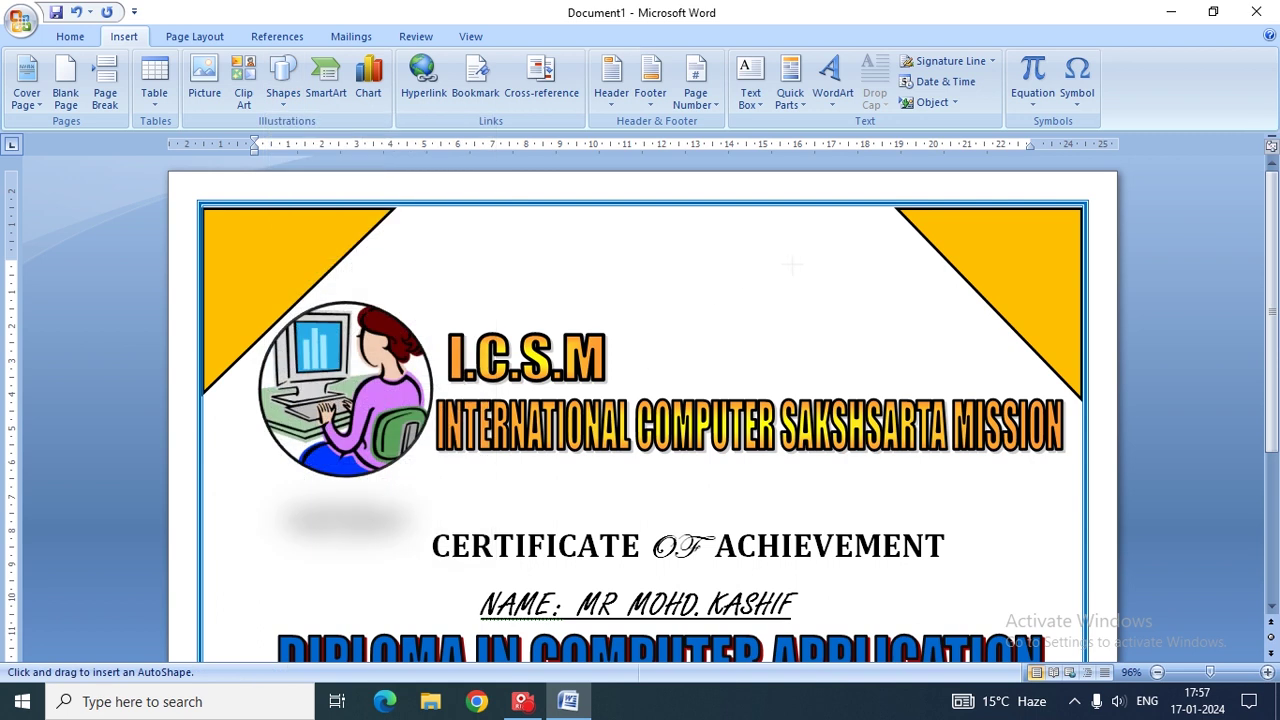
mouse_move(790, 265)
mouse_down()
mouse_move(868, 315)
mouse_move(858, 272)
mouse_up()
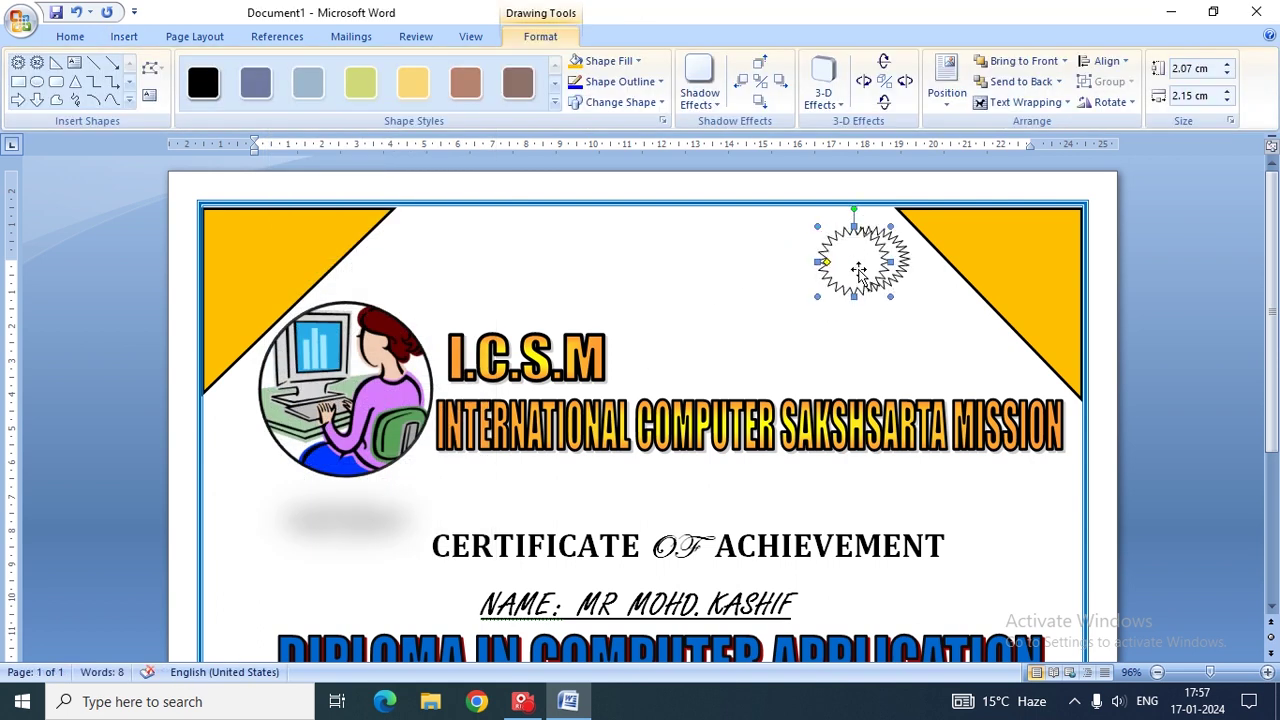
right_click(858, 270)
click(862, 279)
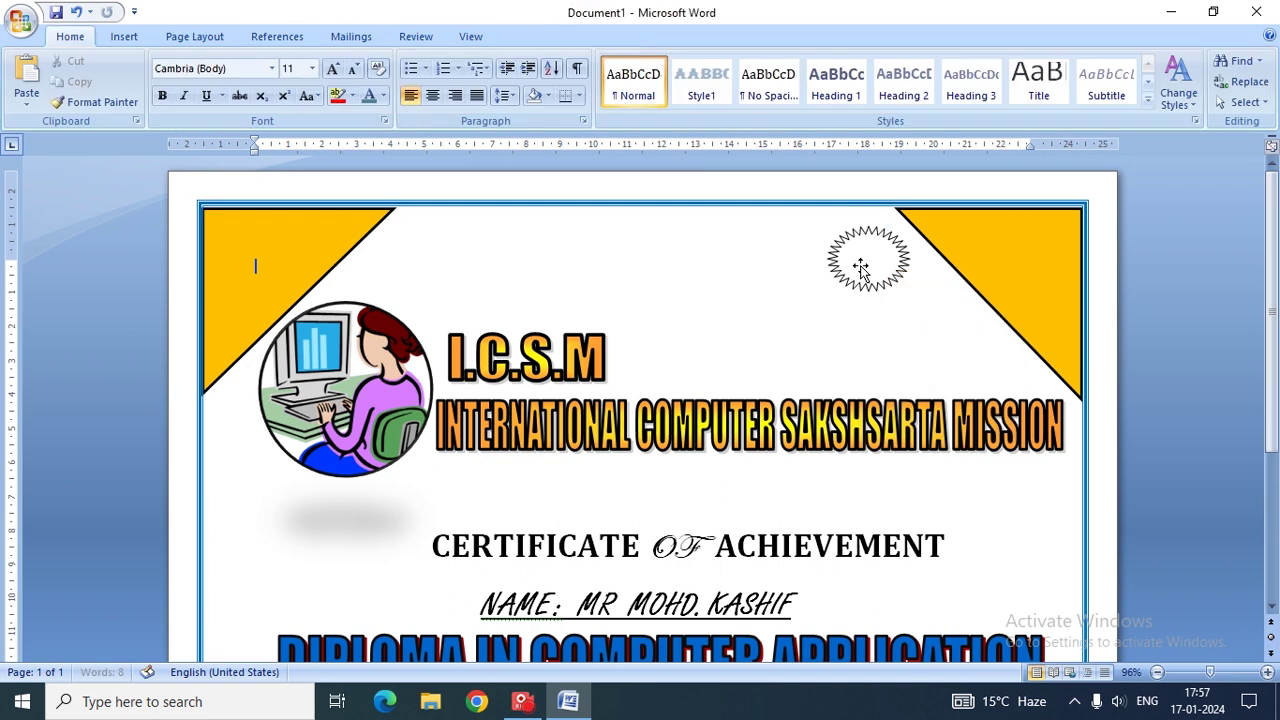
drag(860, 268, 824, 285)
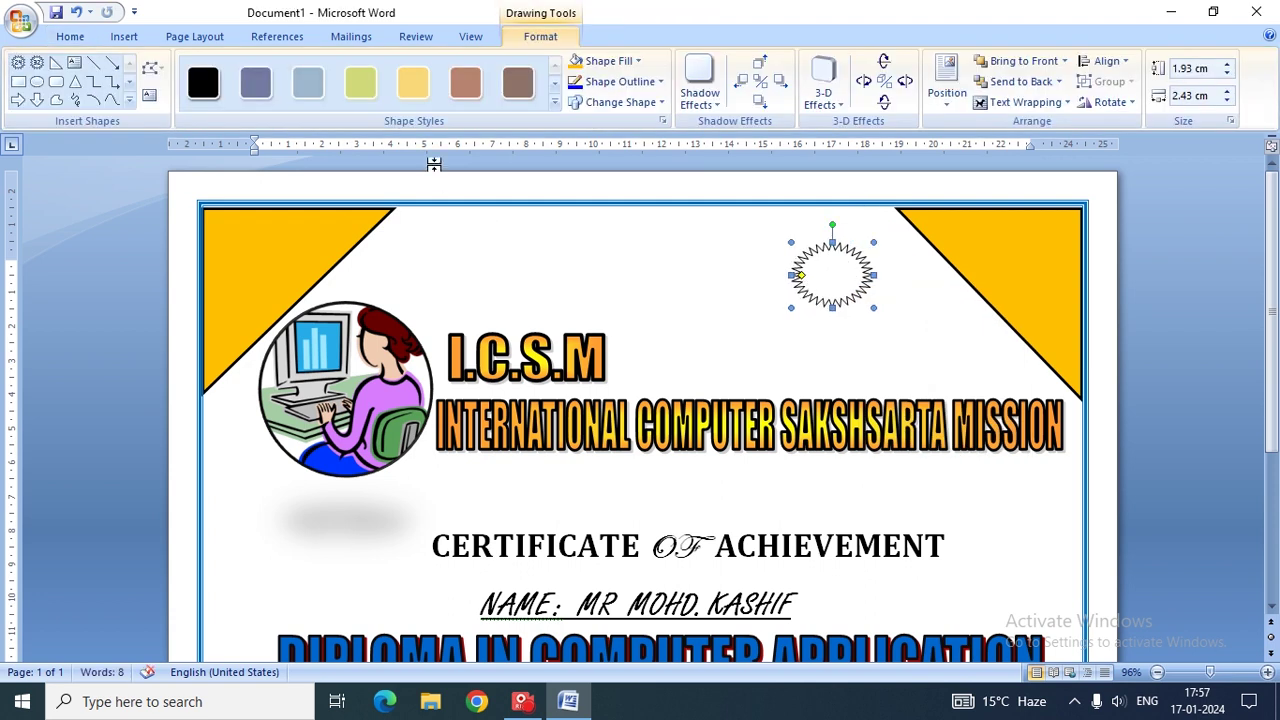
Step: Apply the yellow gold shape style to the star and stretch it to 2.4 cm tall
click(555, 101)
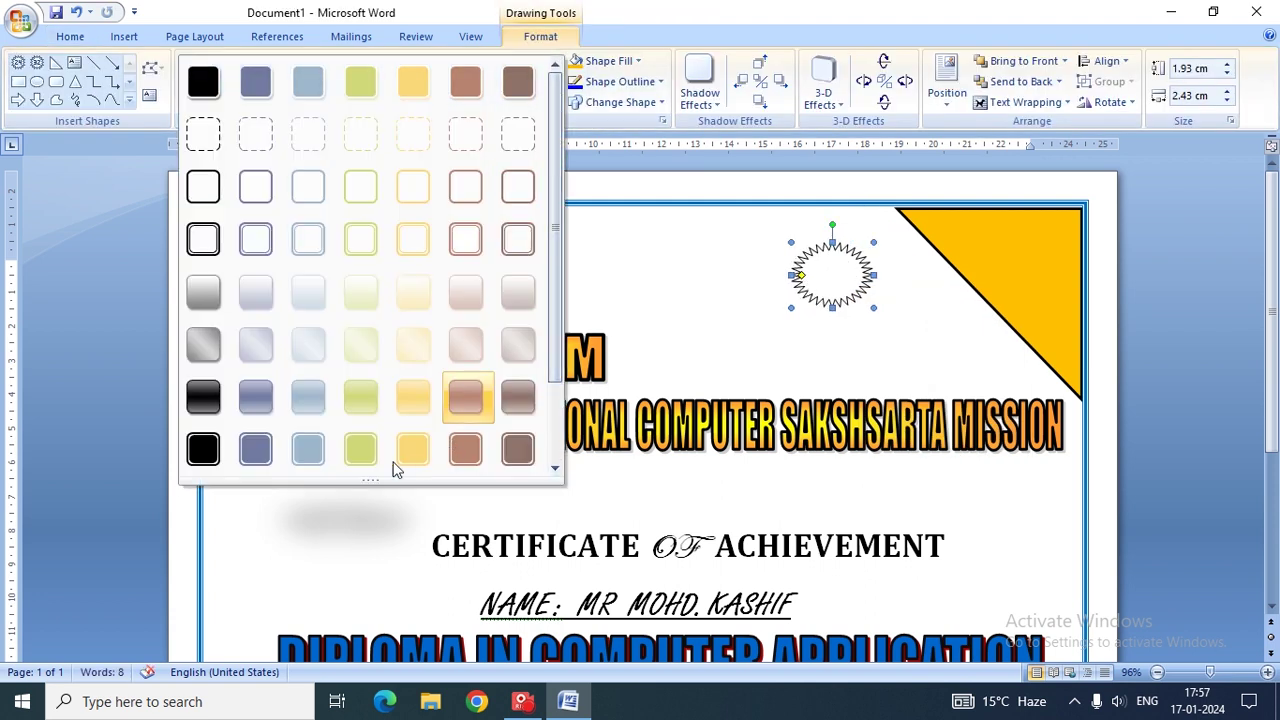
scroll(543, 394, down, 1)
click(408, 406)
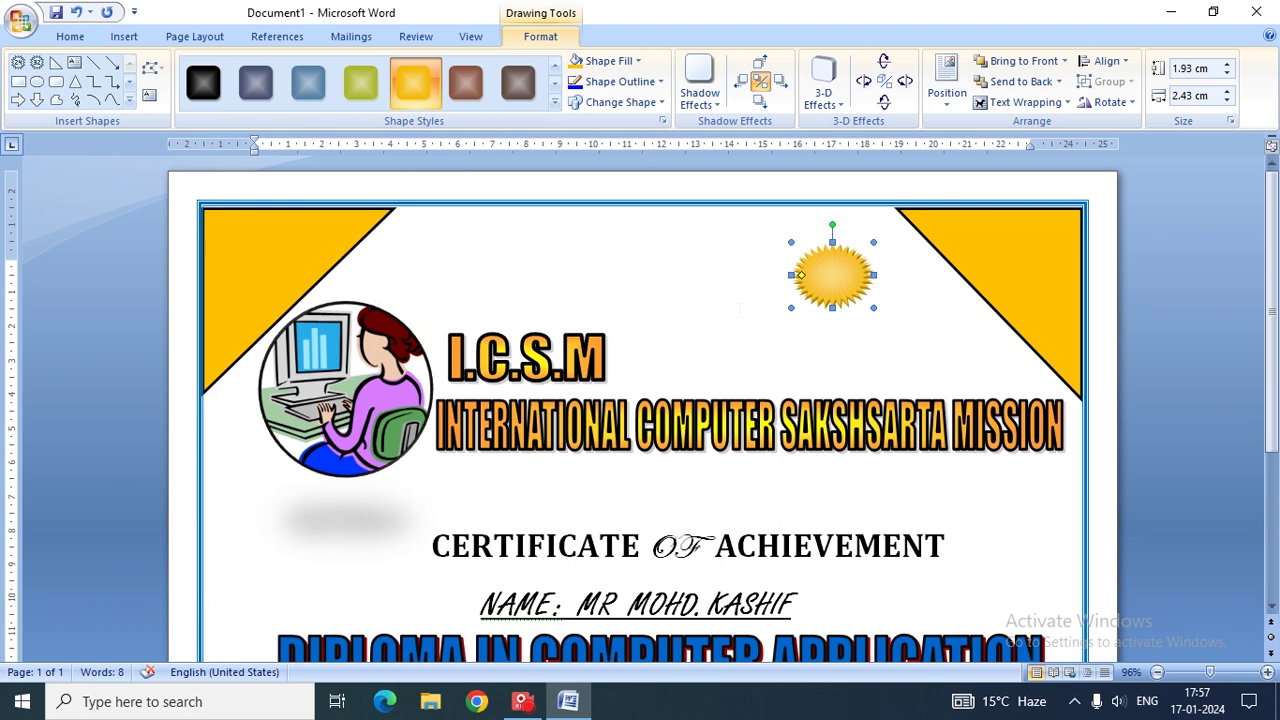
drag(832, 242, 832, 226)
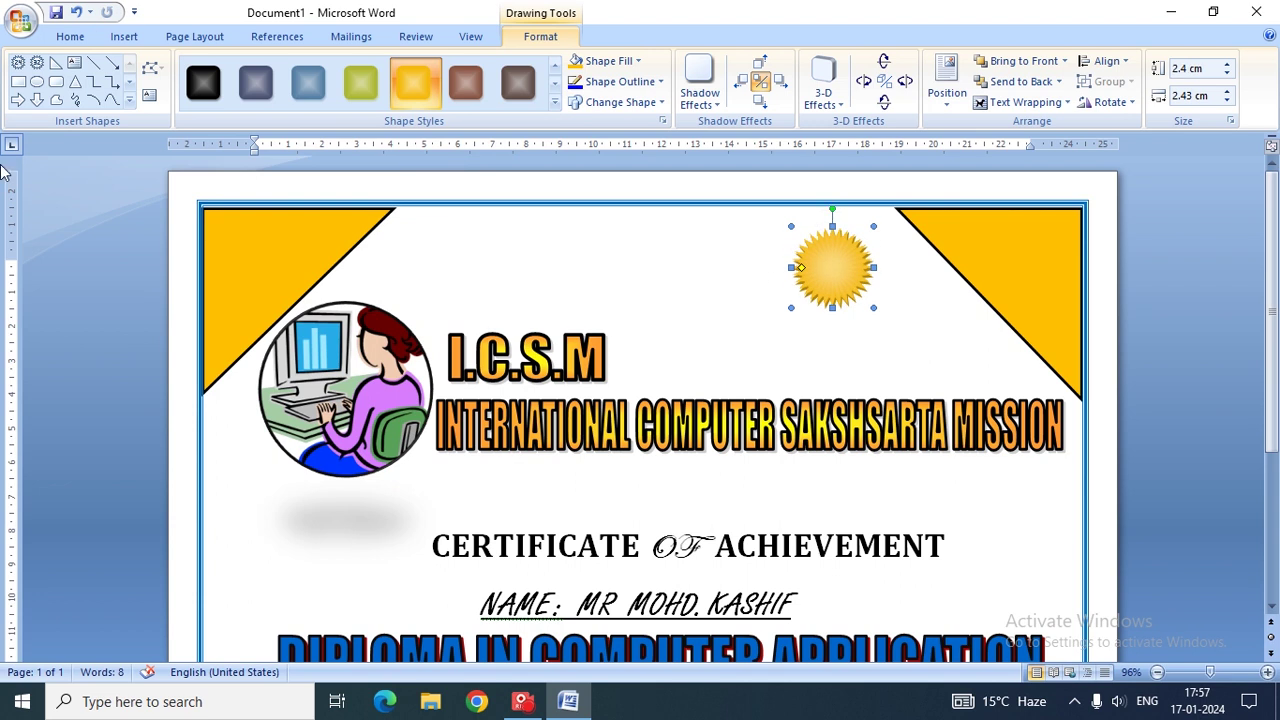
click(256, 292)
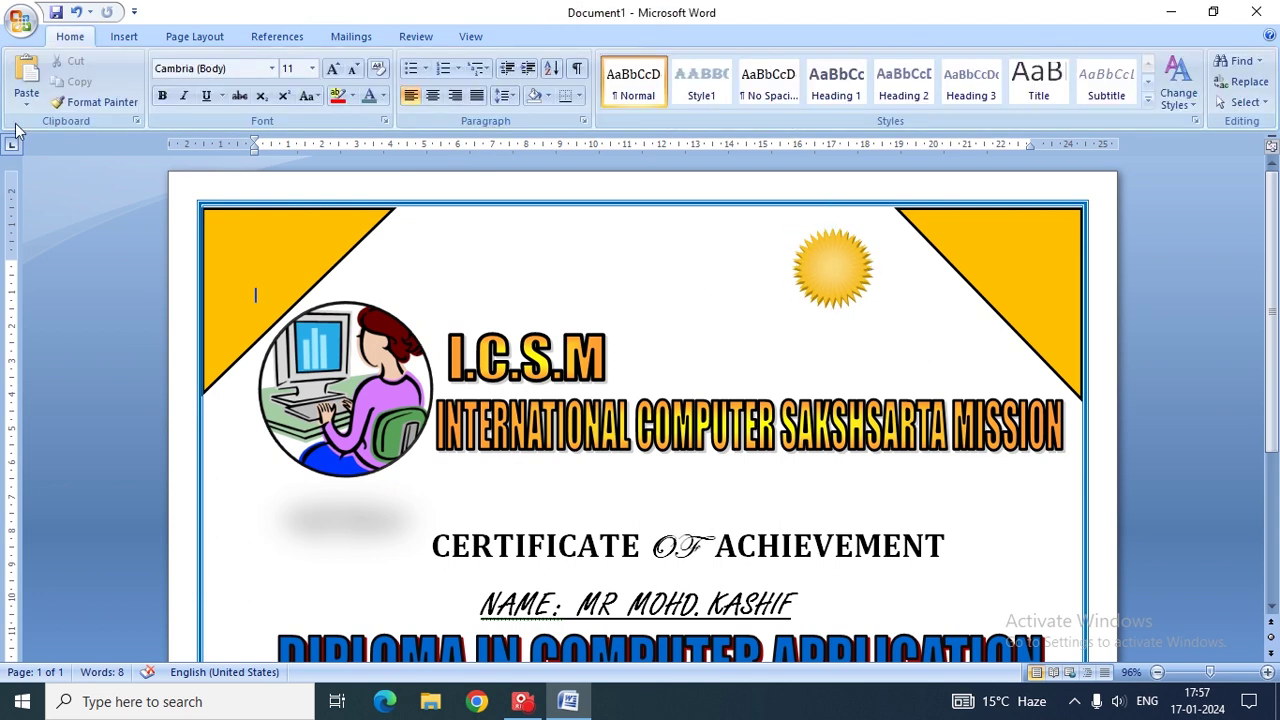
Step: Draw a small block arrow and rotate it to point upward
click(140, 38)
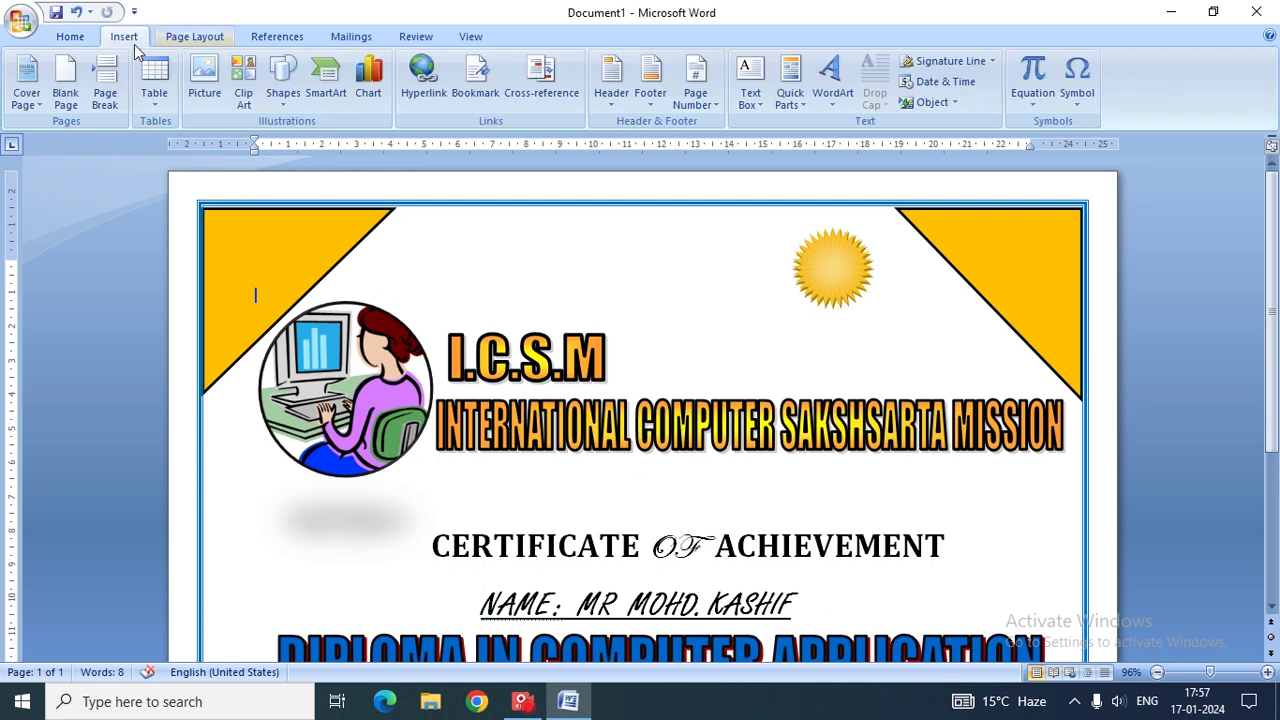
click(283, 88)
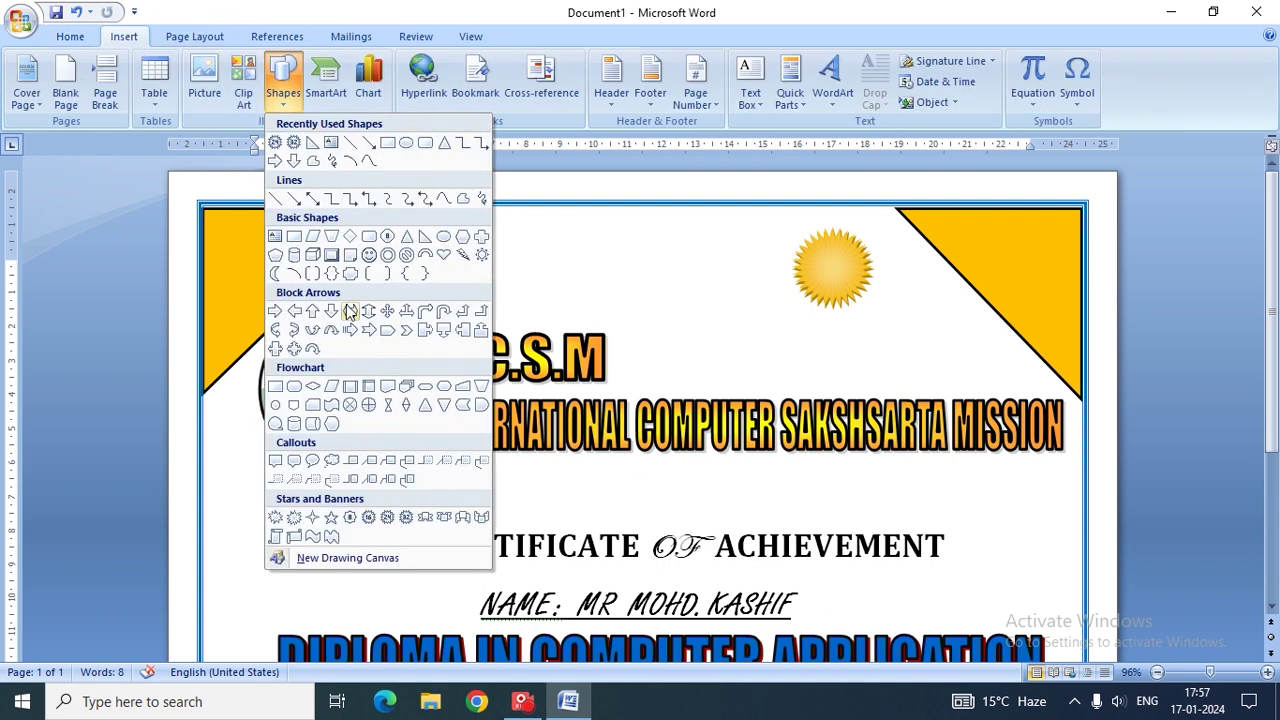
click(366, 330)
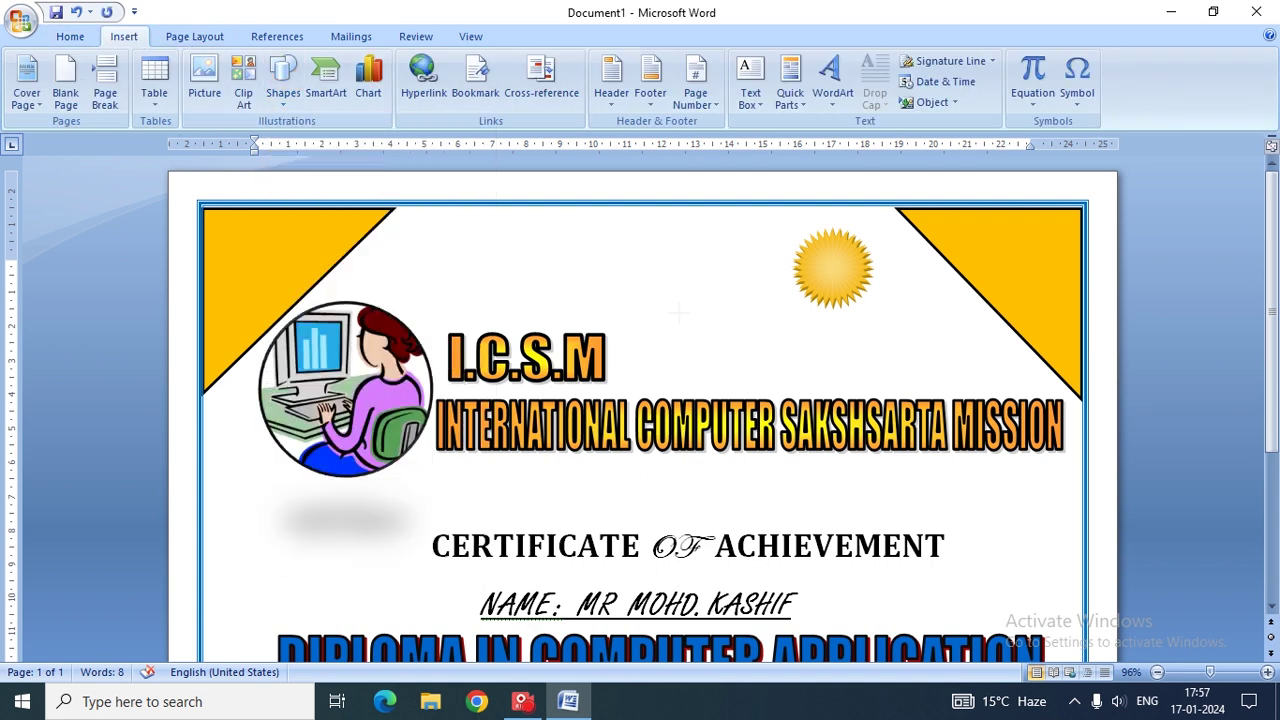
mouse_move(700, 278)
mouse_down()
mouse_move(662, 346)
mouse_move(634, 308)
mouse_up()
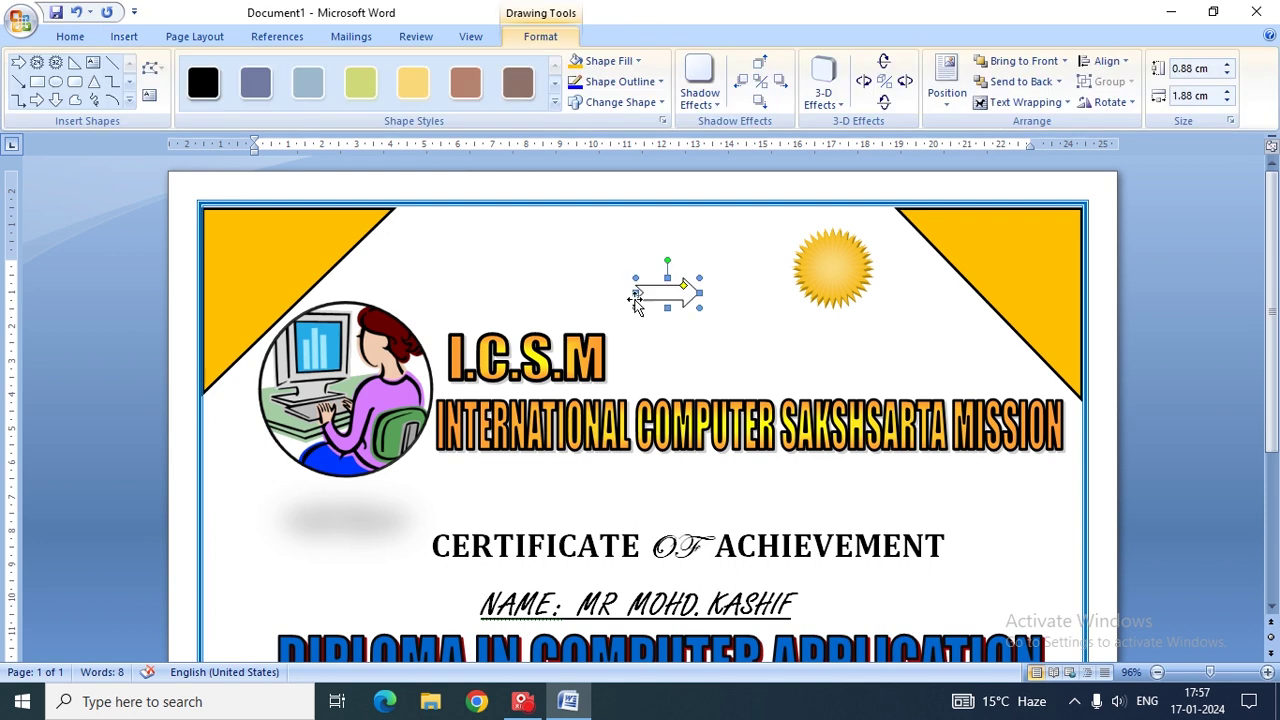
drag(666, 260, 636, 281)
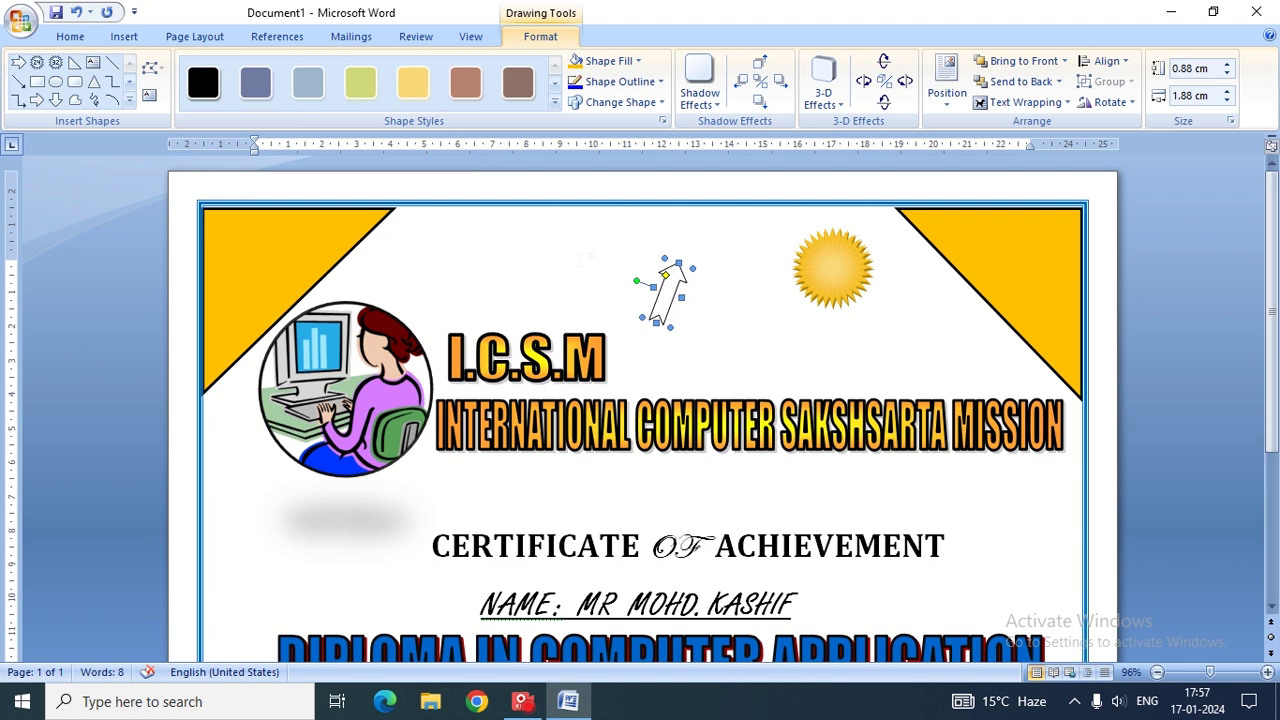
Step: Duplicate the arrow and position both copies as ribbon tails under the seal
key(ctrl+d)
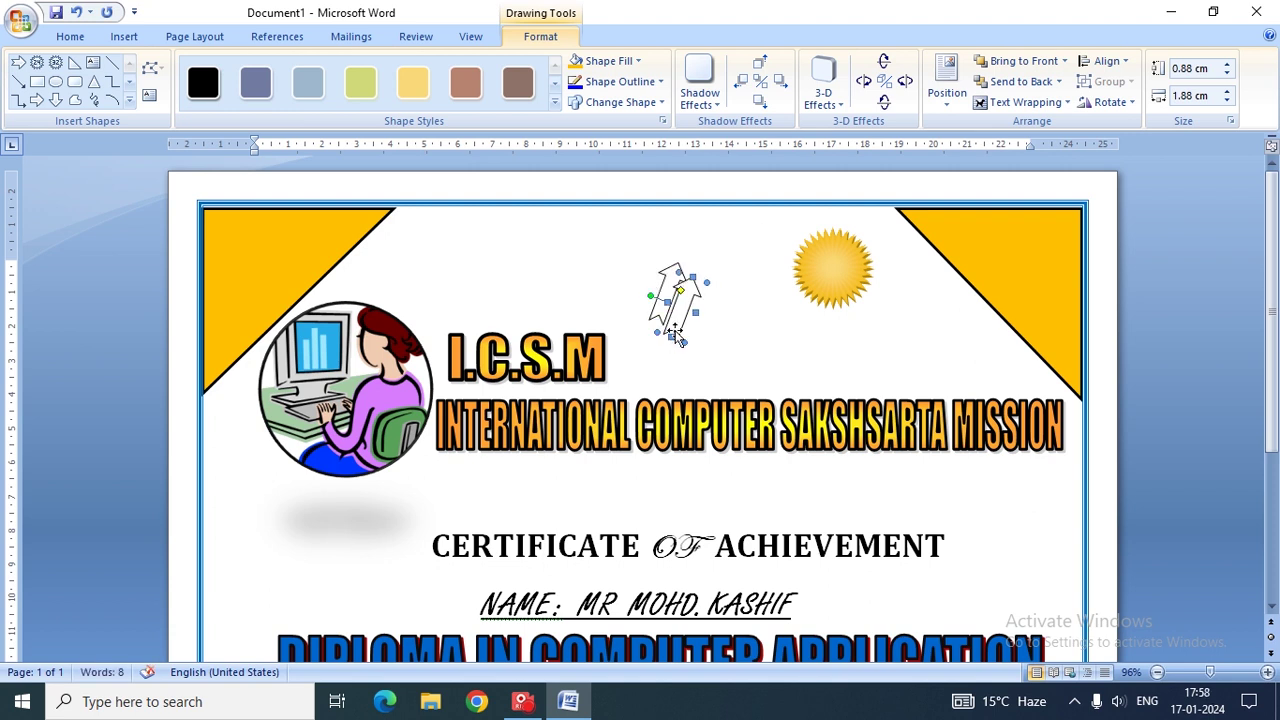
drag(677, 336, 835, 315)
drag(835, 315, 808, 320)
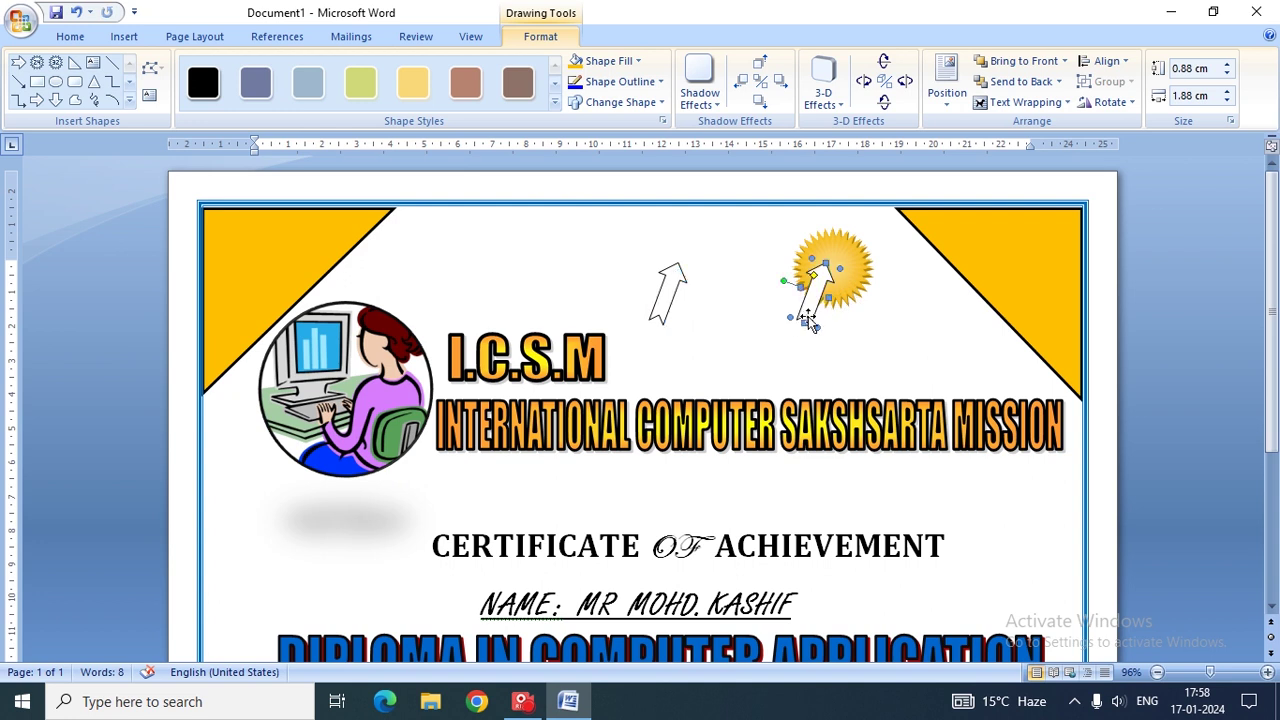
drag(670, 300, 858, 315)
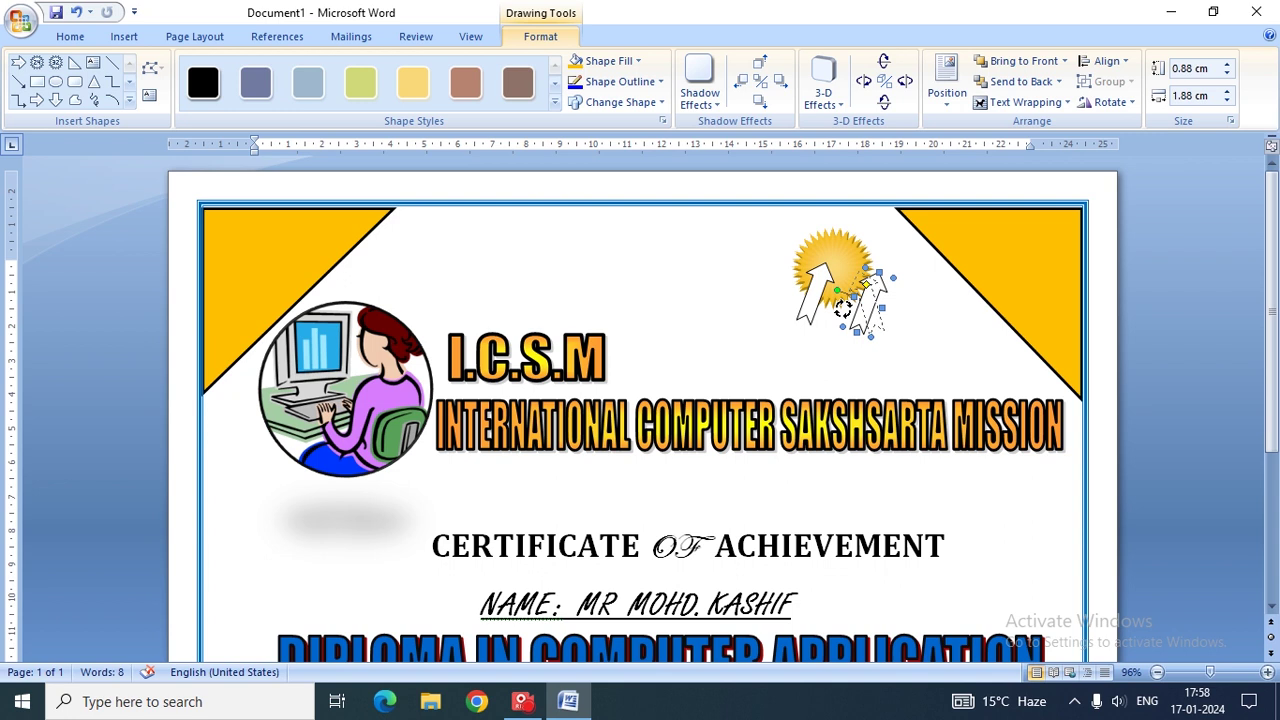
drag(838, 293, 868, 305)
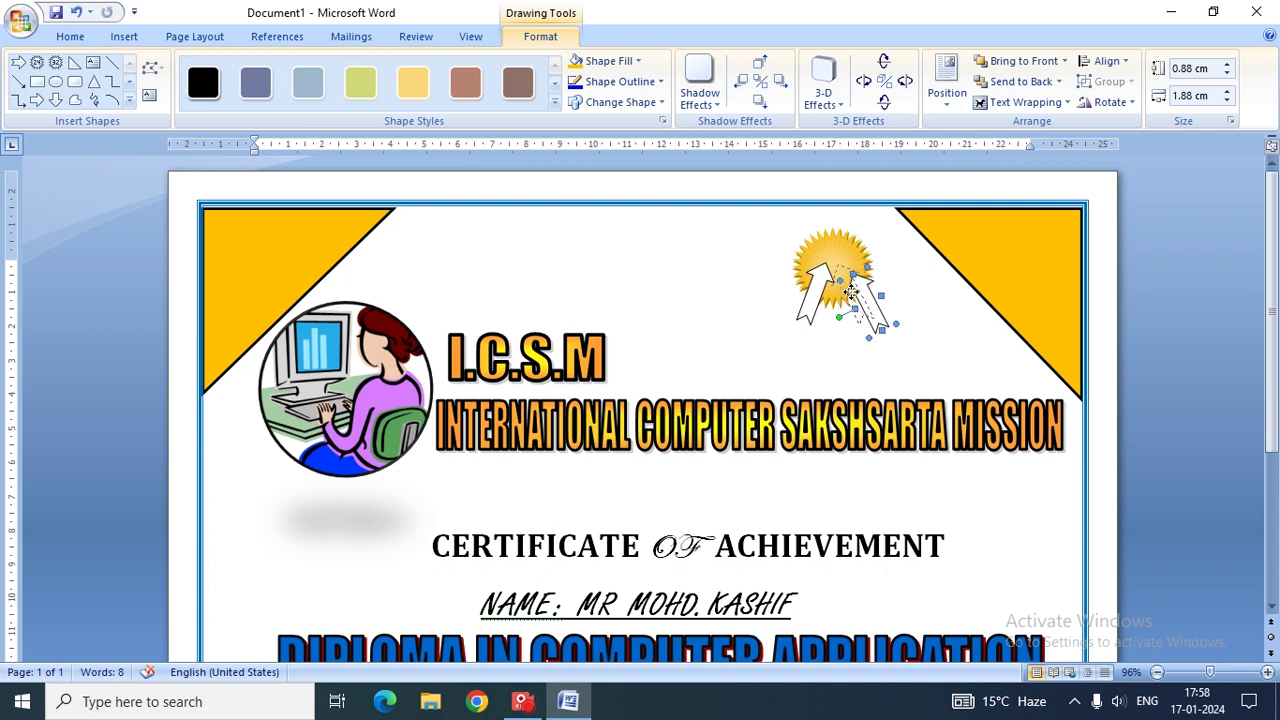
drag(857, 297, 835, 282)
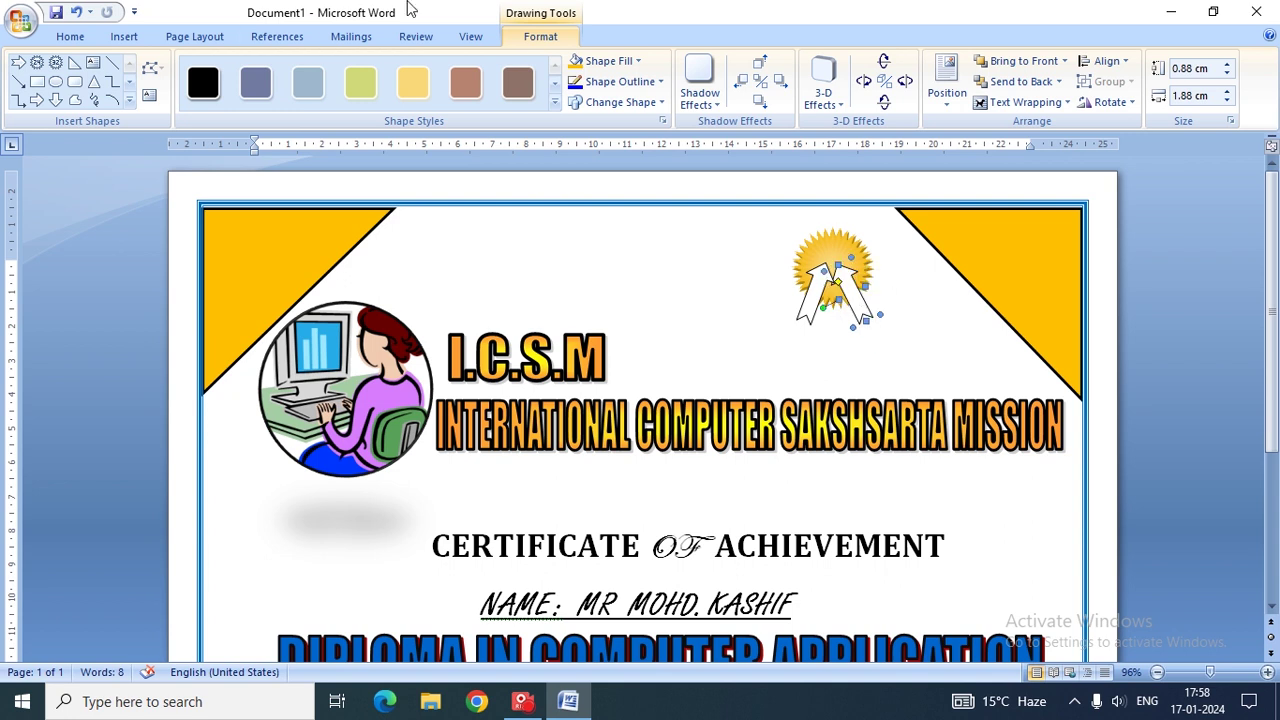
Step: Give both arrows the orange gold style and place them behind text
click(555, 101)
scroll(505, 195, down, 2)
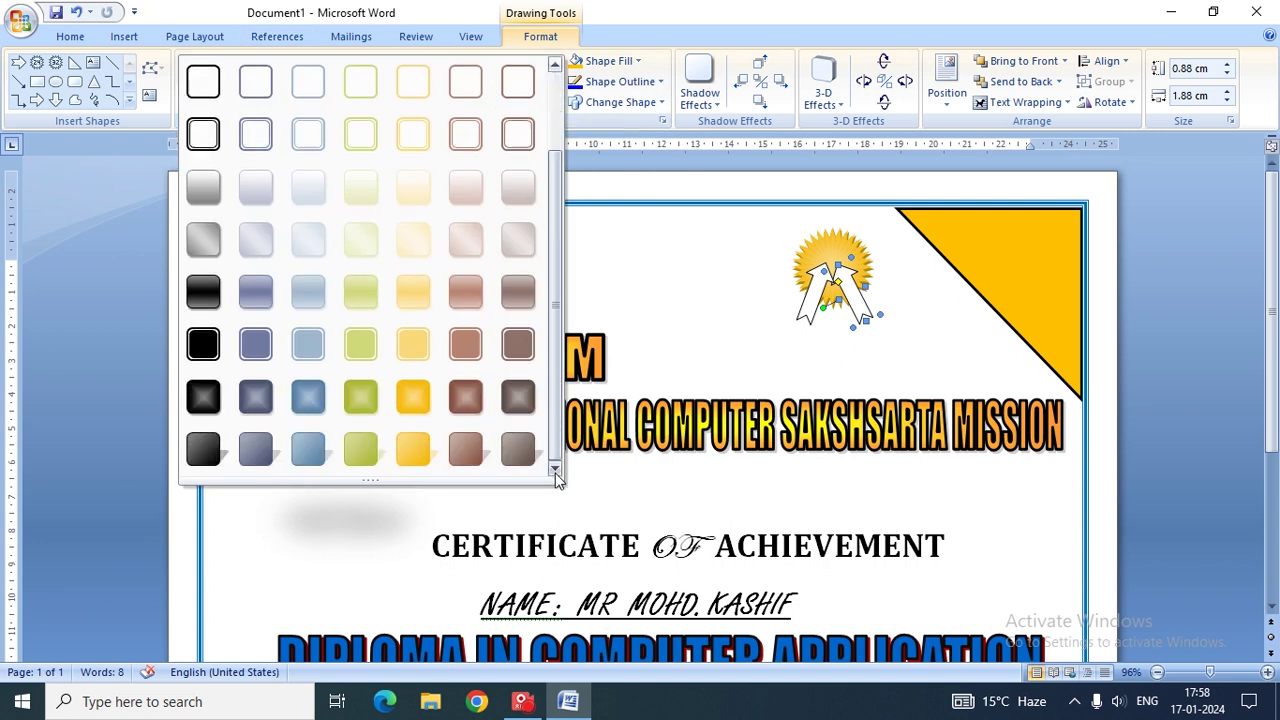
click(421, 406)
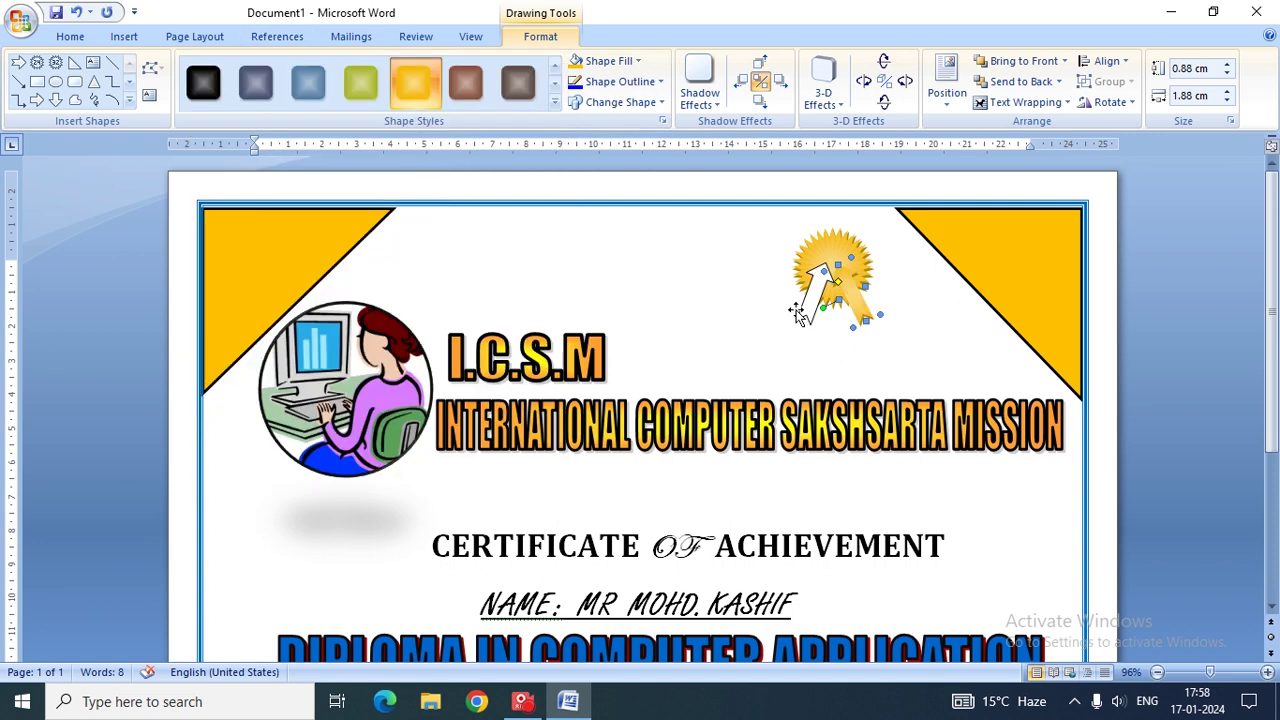
click(408, 87)
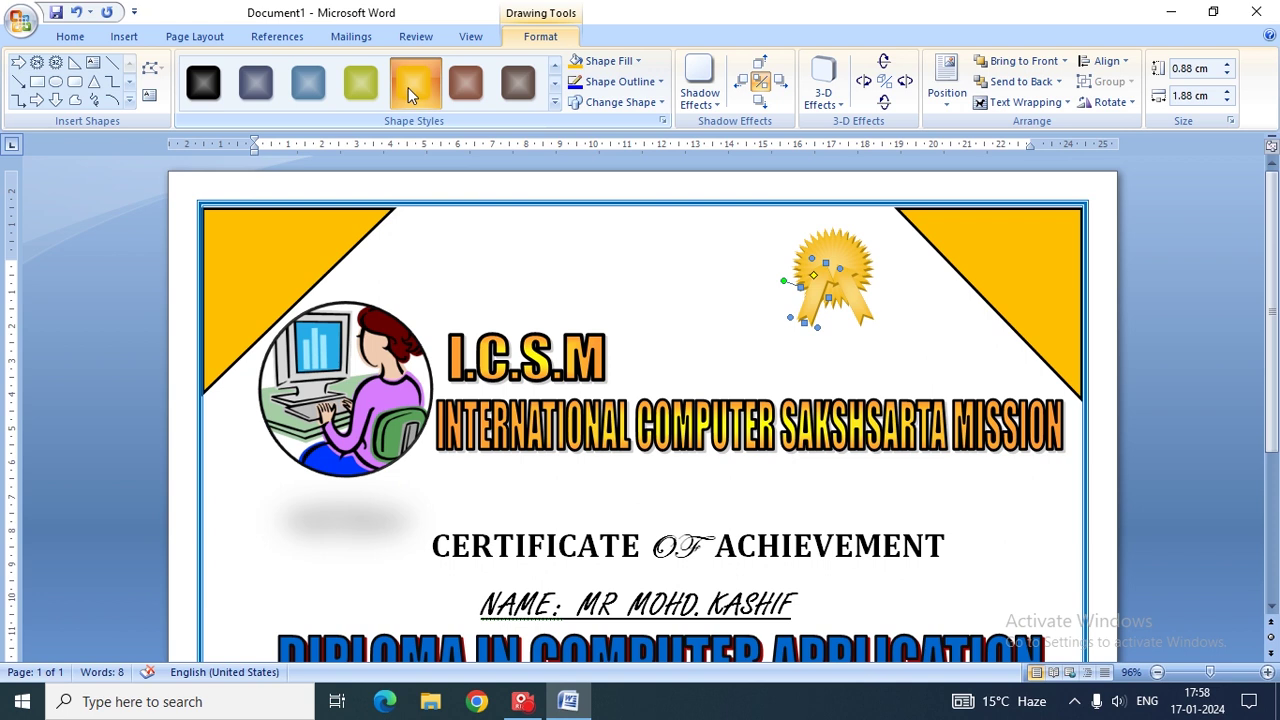
click(1000, 105)
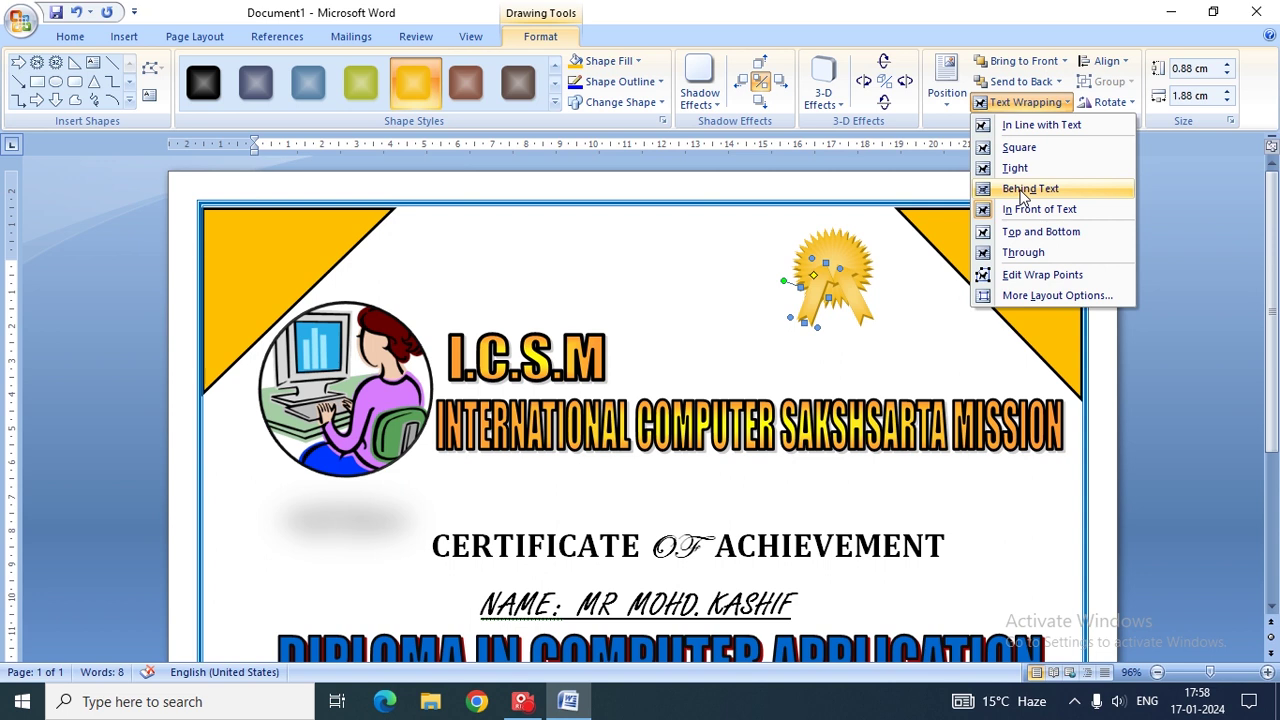
click(1022, 189)
click(906, 295)
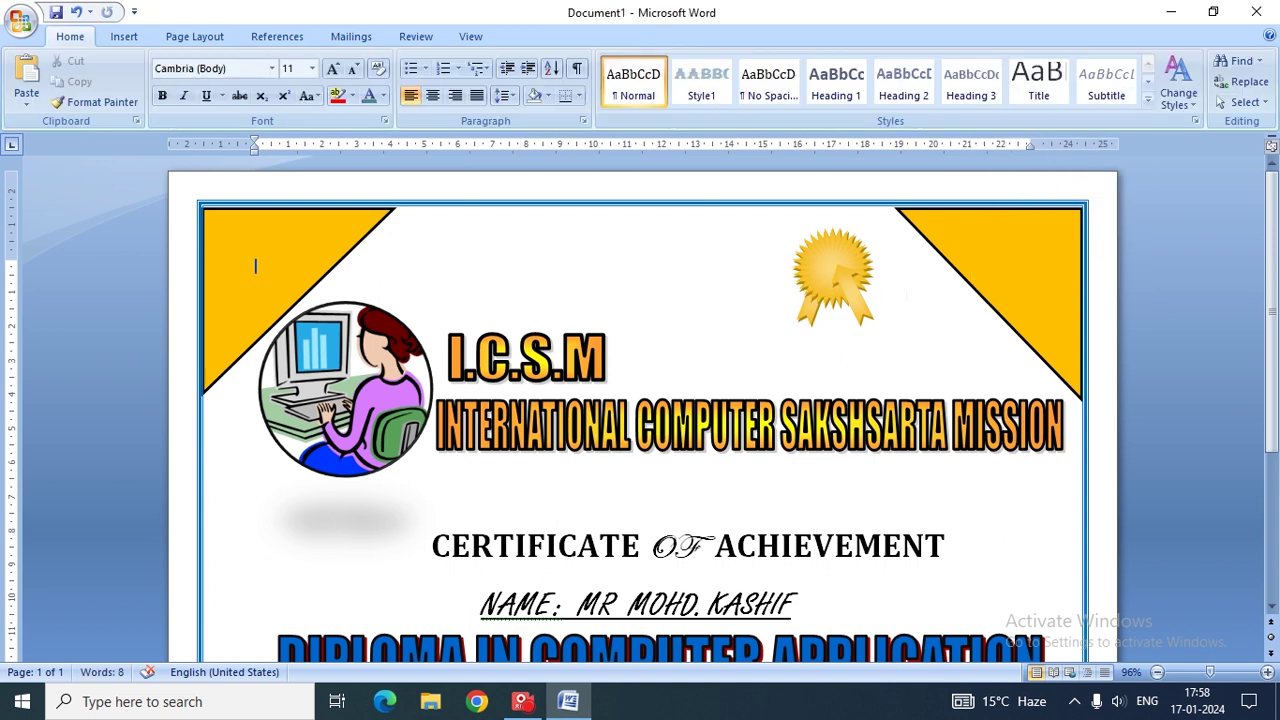
Step: Set the gold seal's text wrapping to Behind Text
click(853, 313)
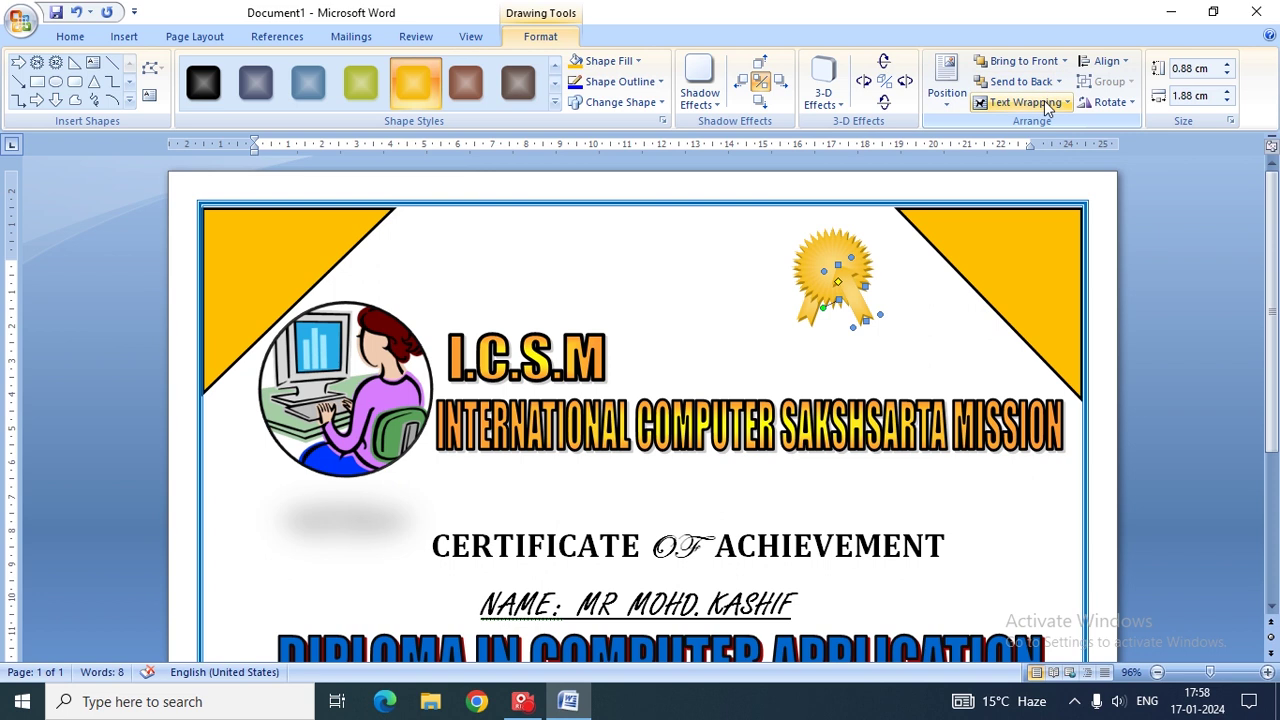
click(1046, 103)
click(1016, 190)
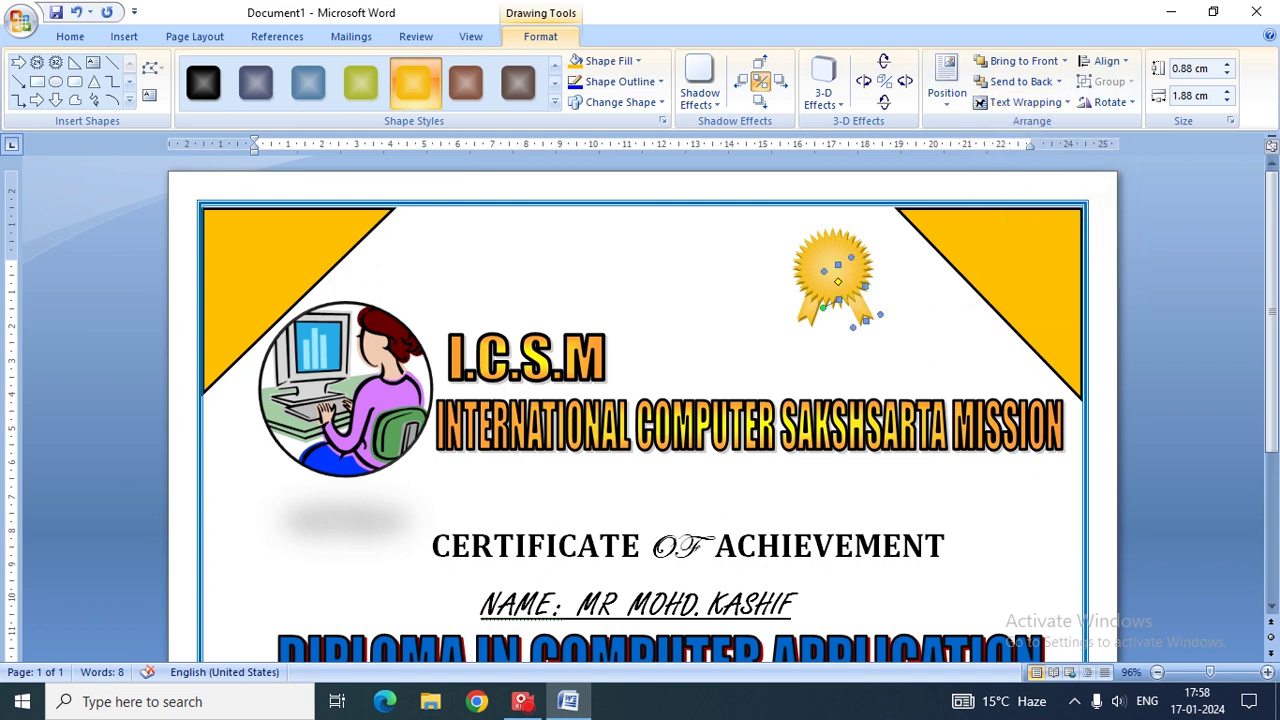
click(843, 283)
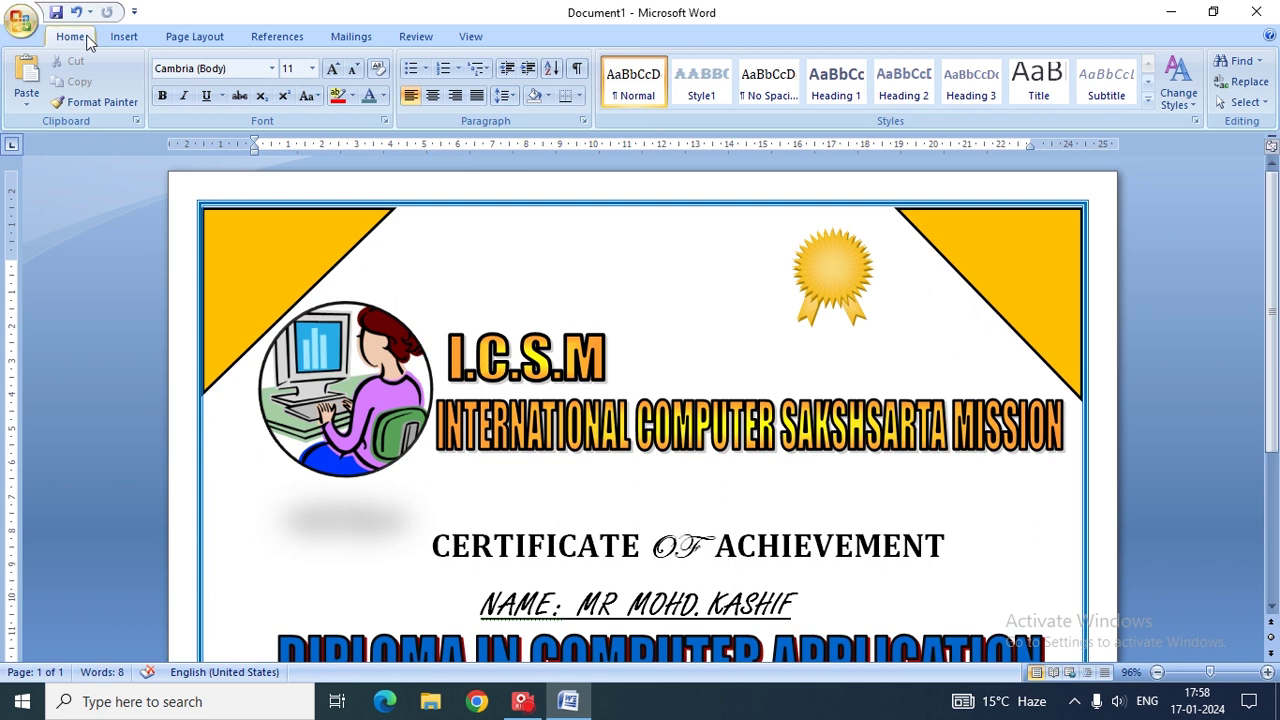
click(124, 37)
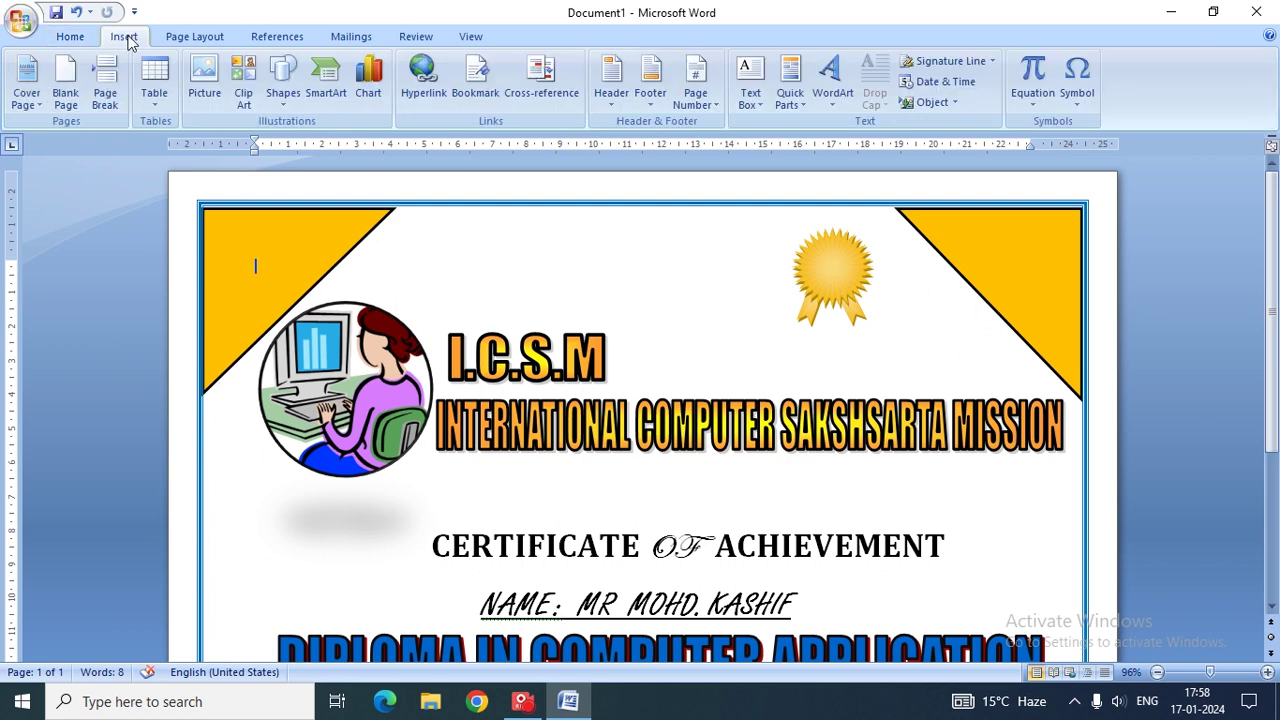
Step: Draw a small circle and fit it onto the centre of the gold seal
click(283, 88)
click(291, 236)
drag(566, 295, 517, 248)
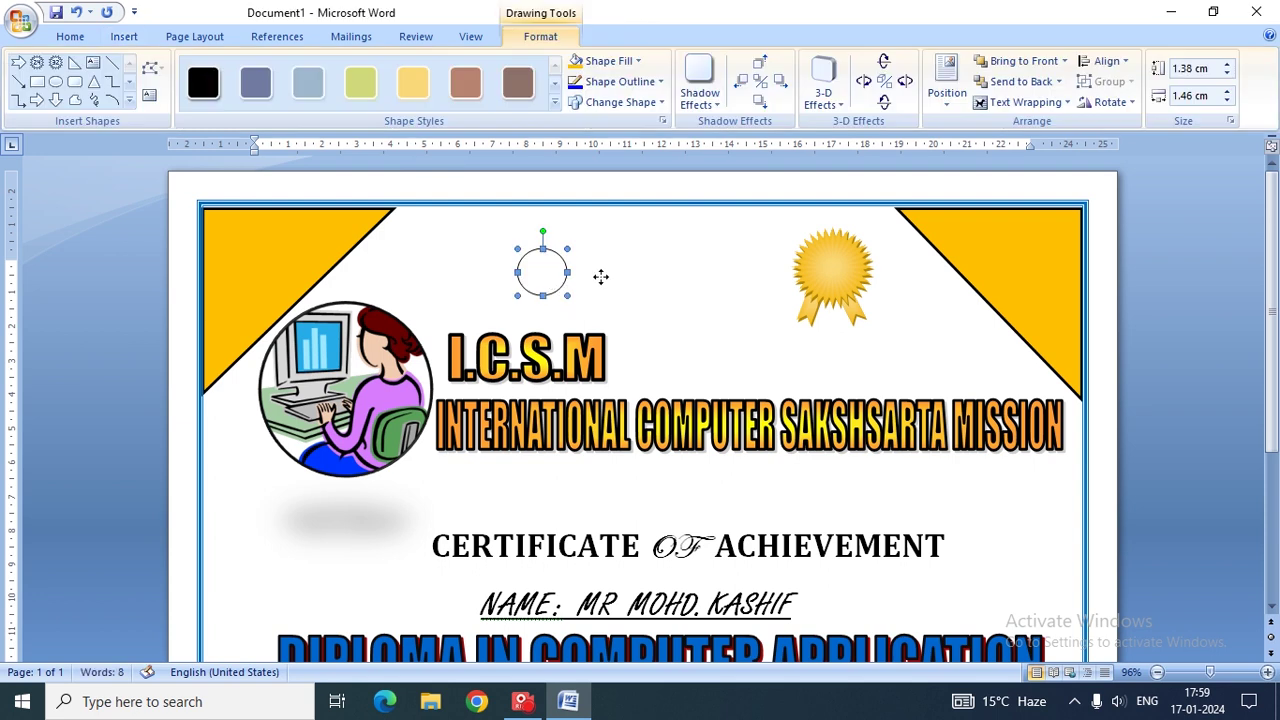
drag(784, 266, 834, 268)
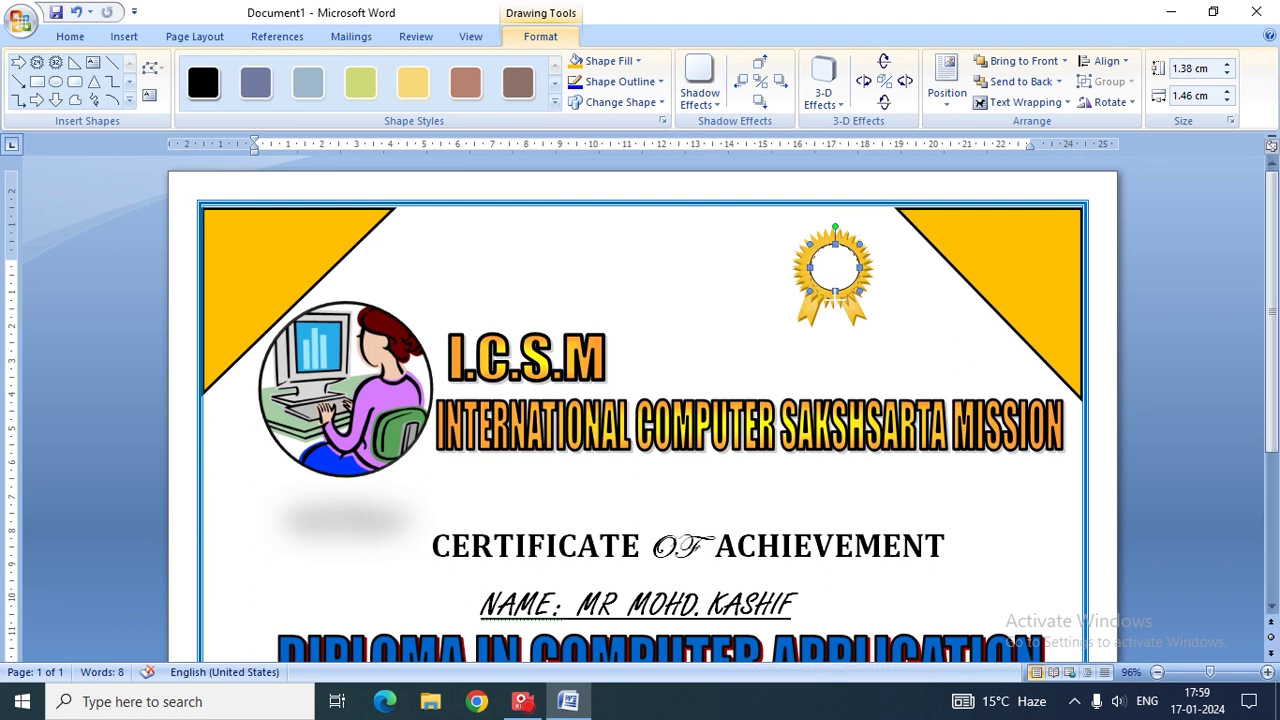
drag(836, 290, 833, 280)
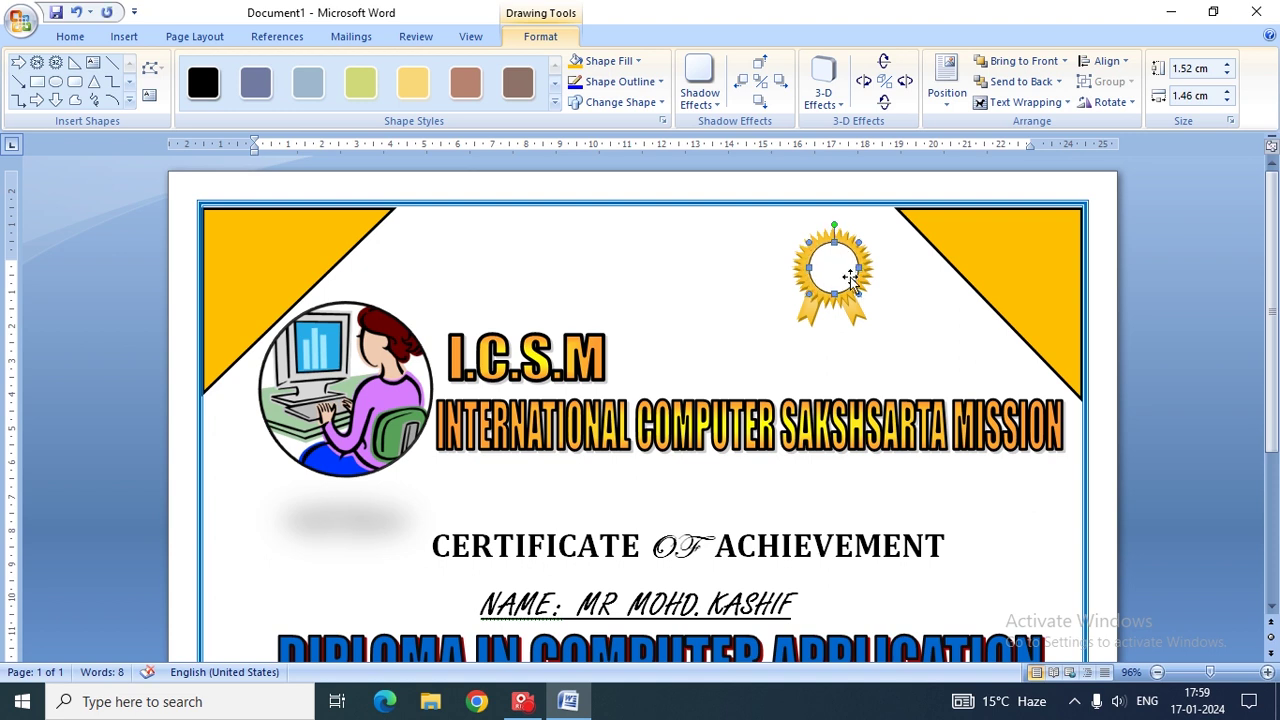
Step: Apply the green gradient shape style to the badge circle
click(355, 88)
click(554, 101)
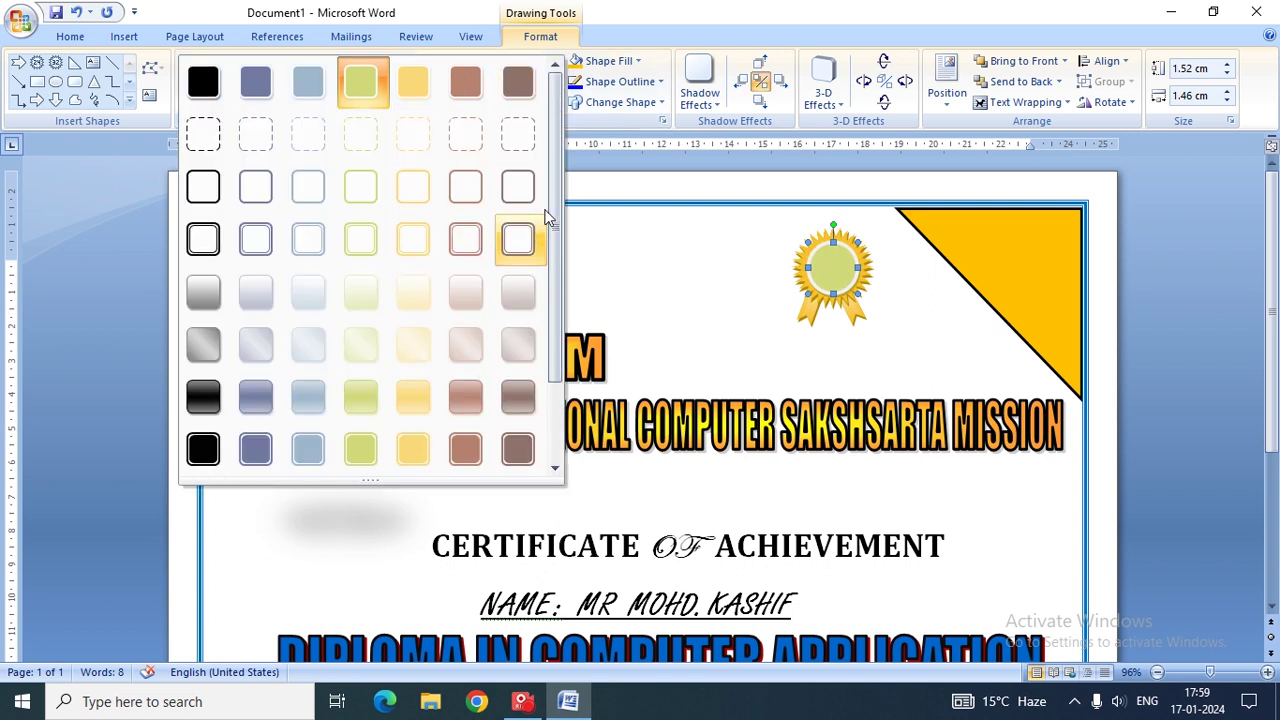
drag(555, 236, 557, 388)
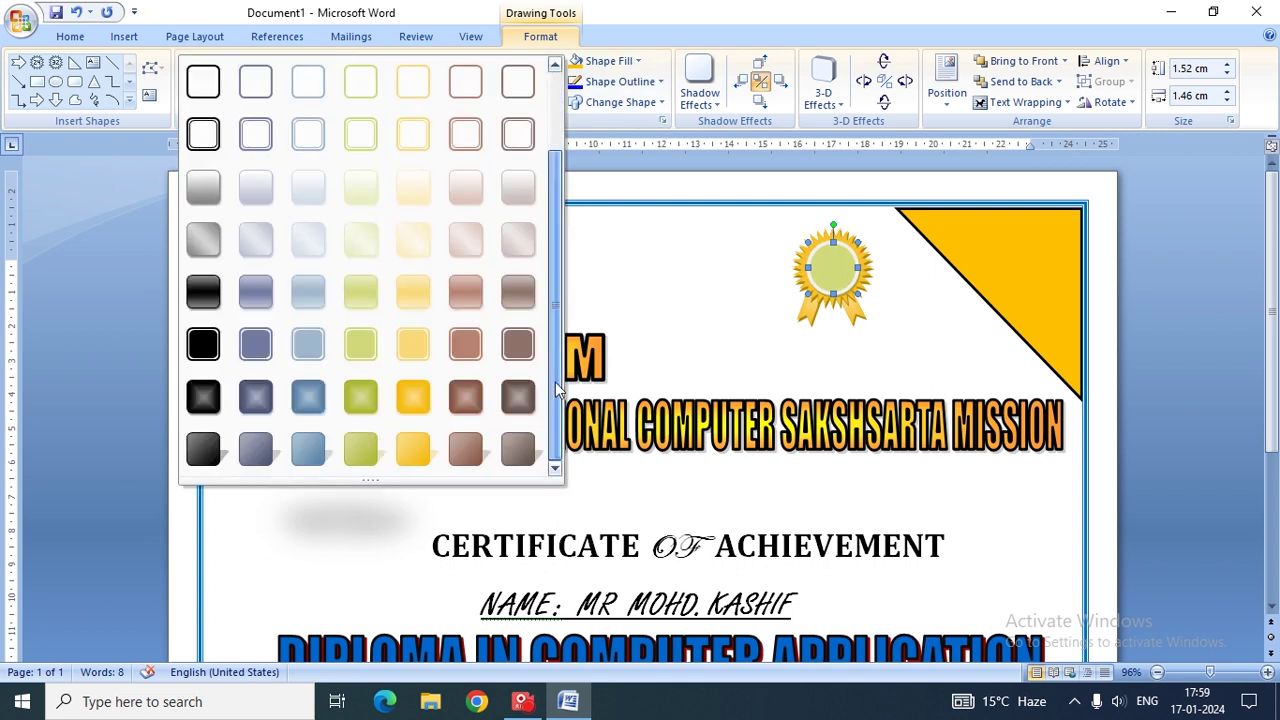
click(363, 398)
click(1143, 353)
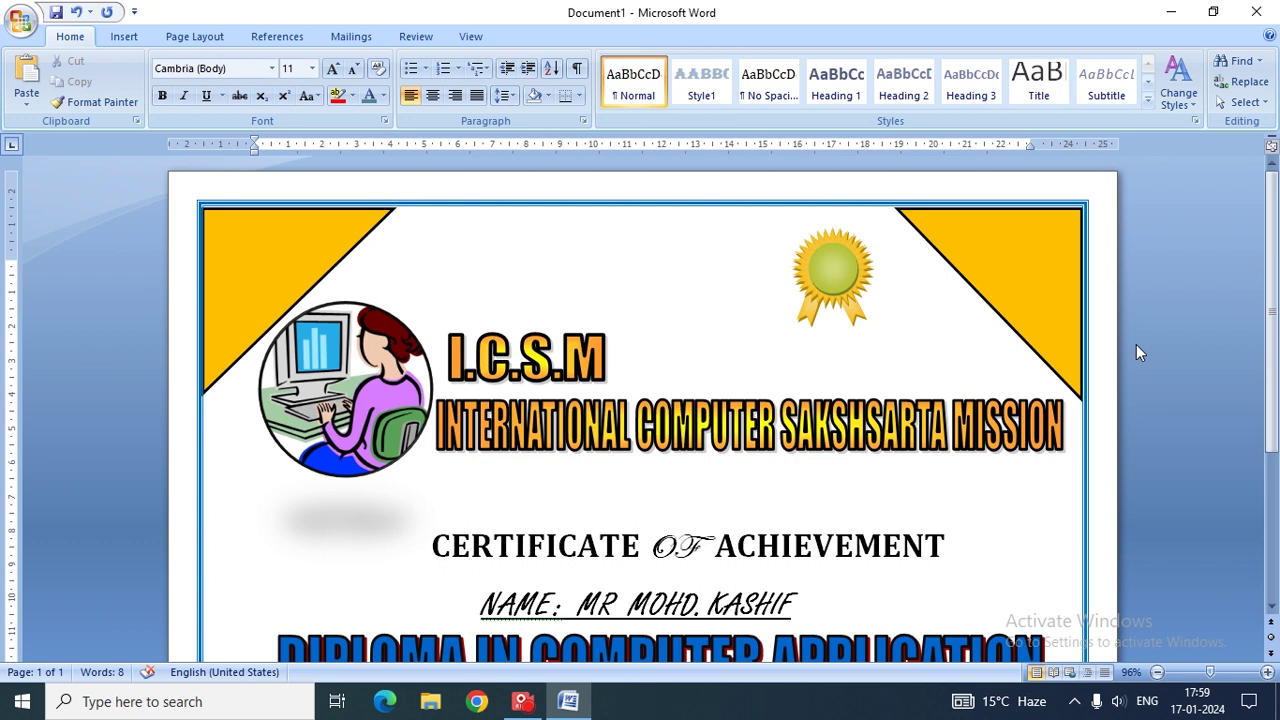
Step: Adjust the zoom to show the whole certificate, settling at about 82%
drag(1273, 305, 1273, 420)
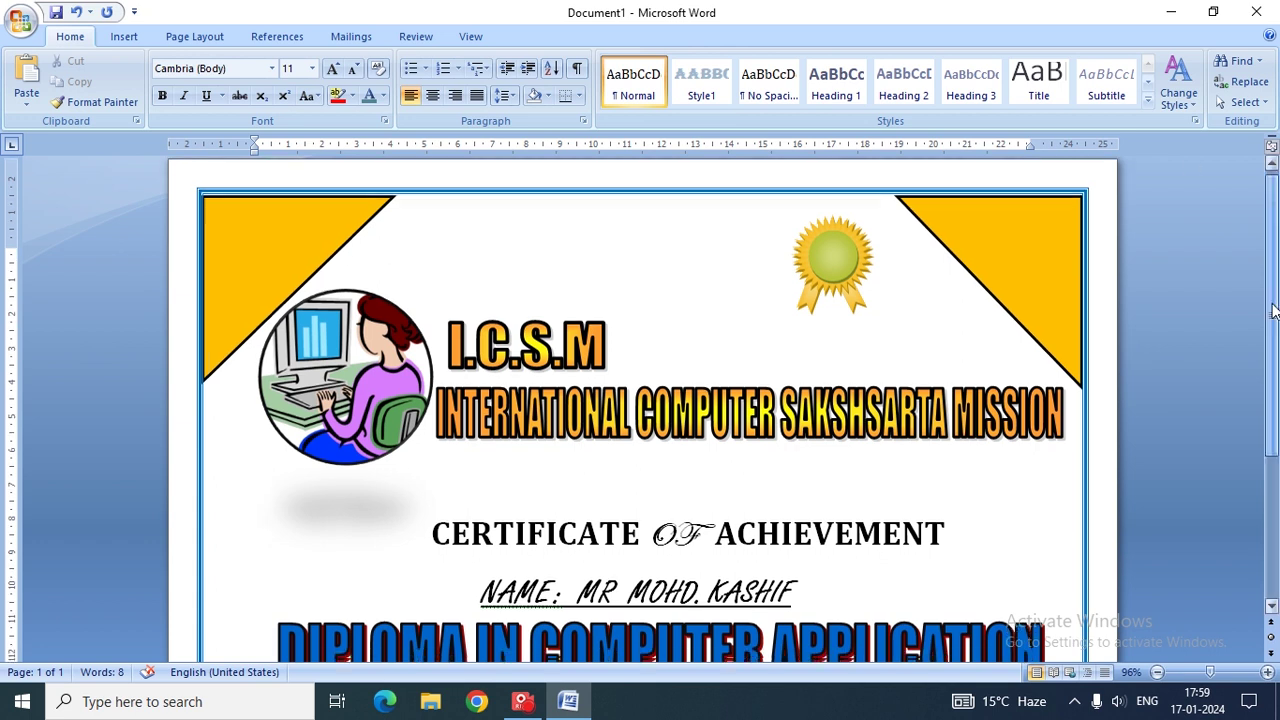
scroll(1164, 620, up, 3)
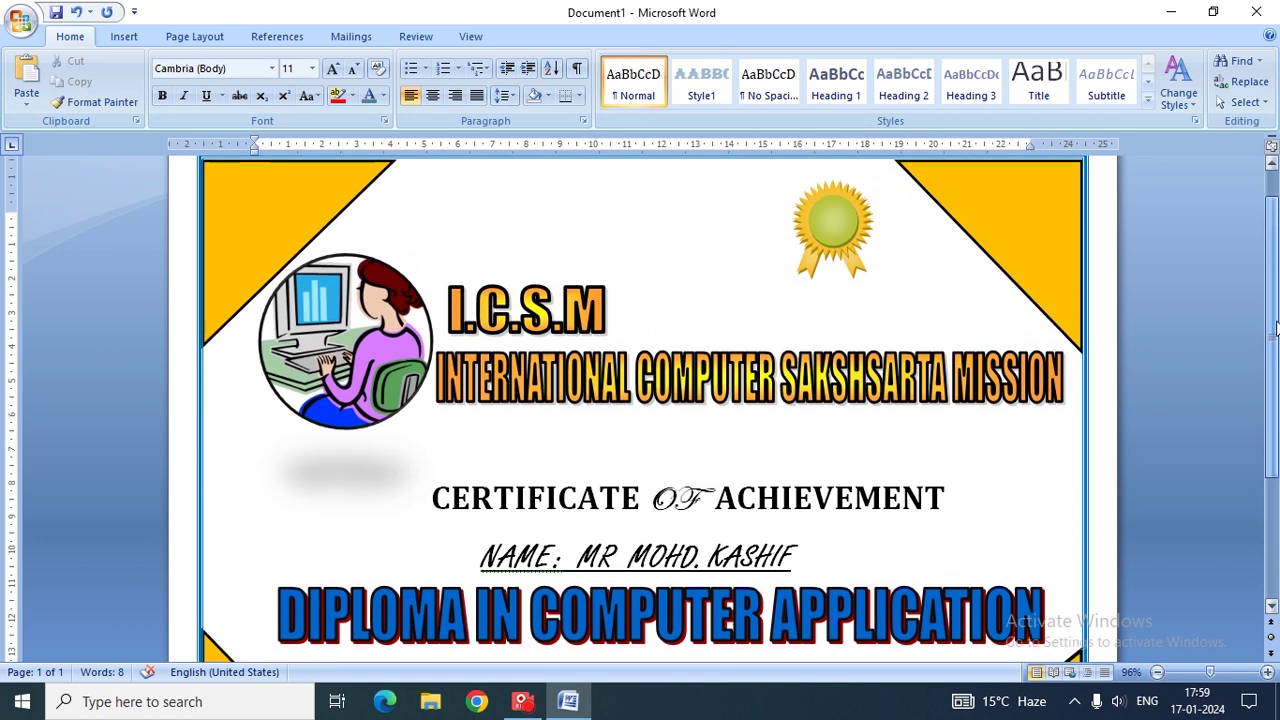
click(1190, 673)
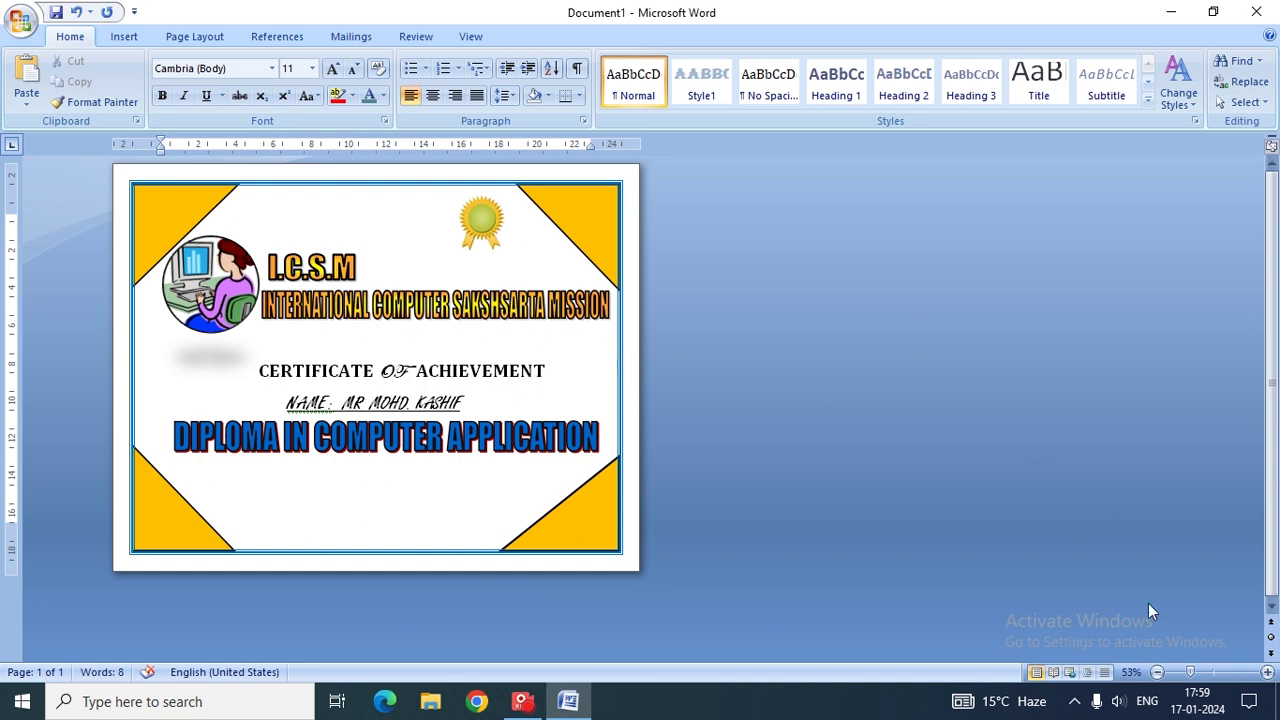
click(1212, 671)
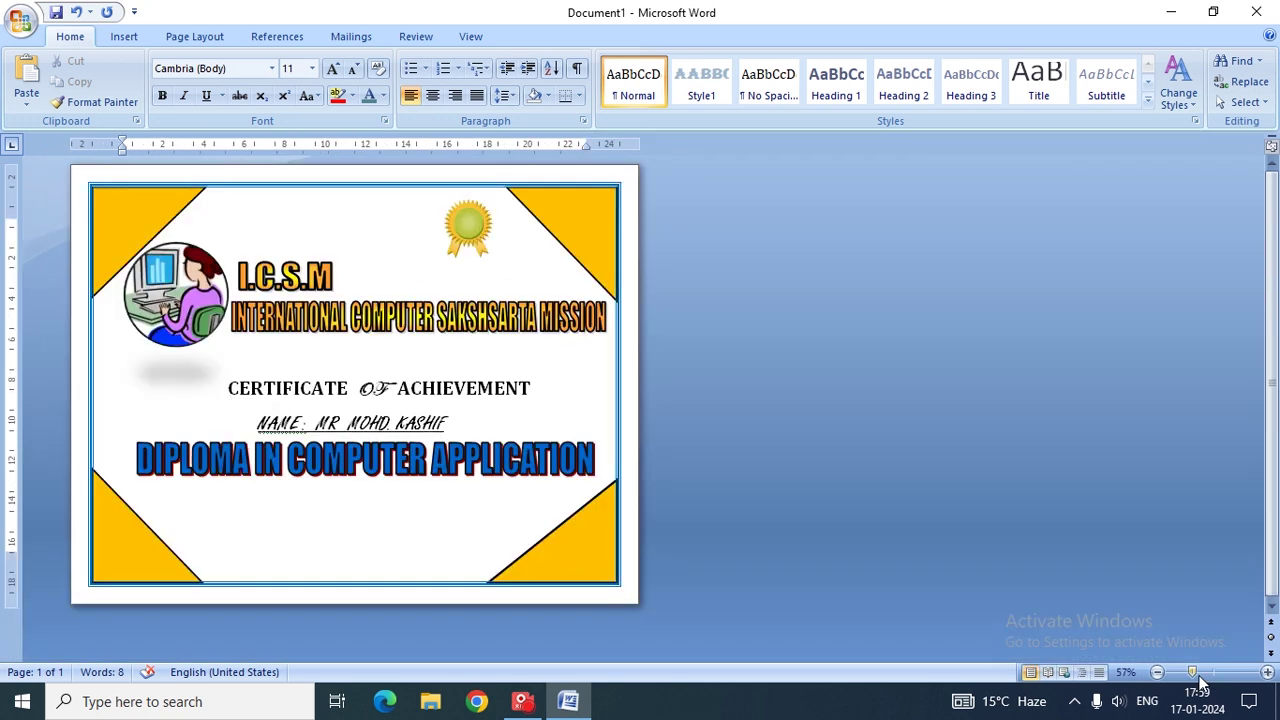
drag(1192, 672, 1208, 674)
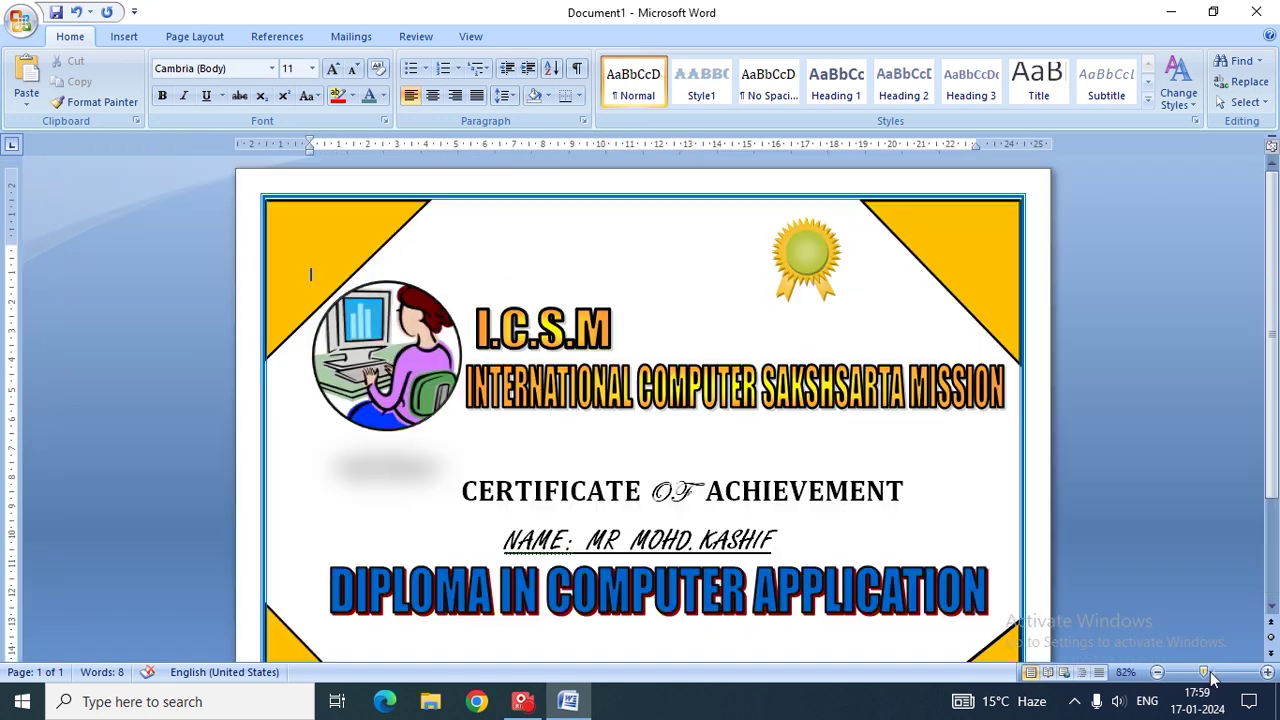
click(190, 36)
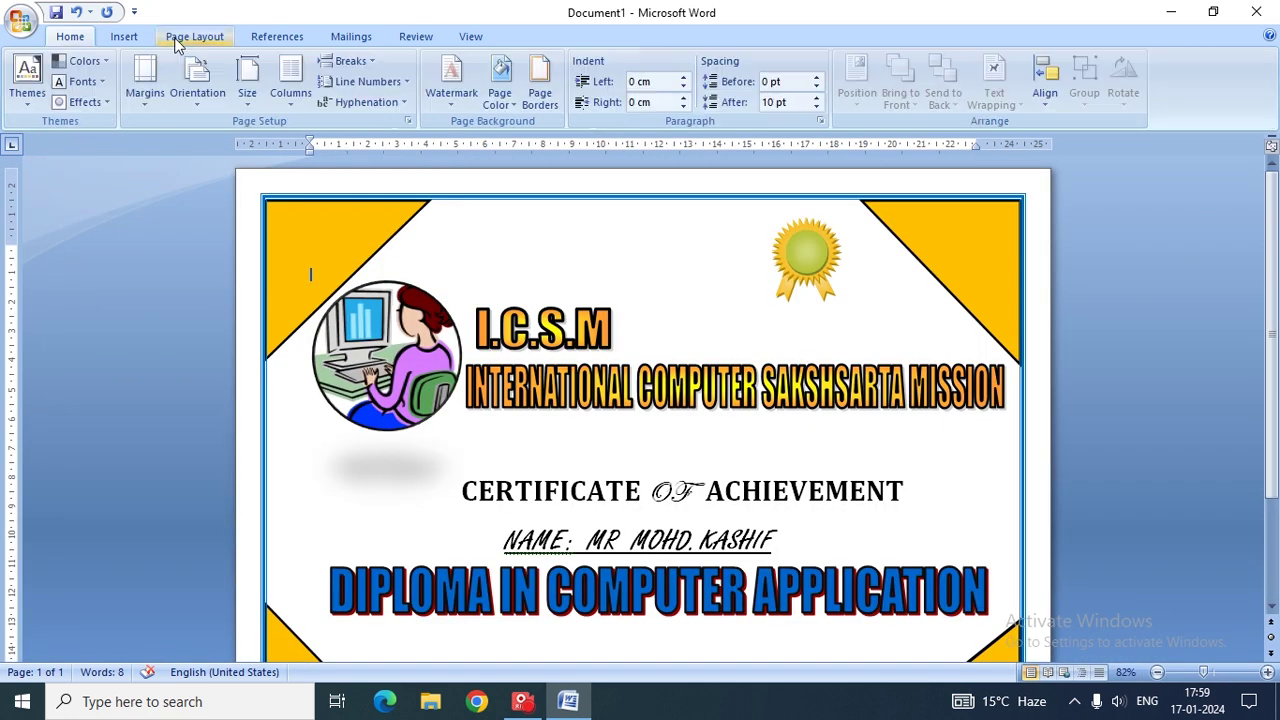
click(505, 100)
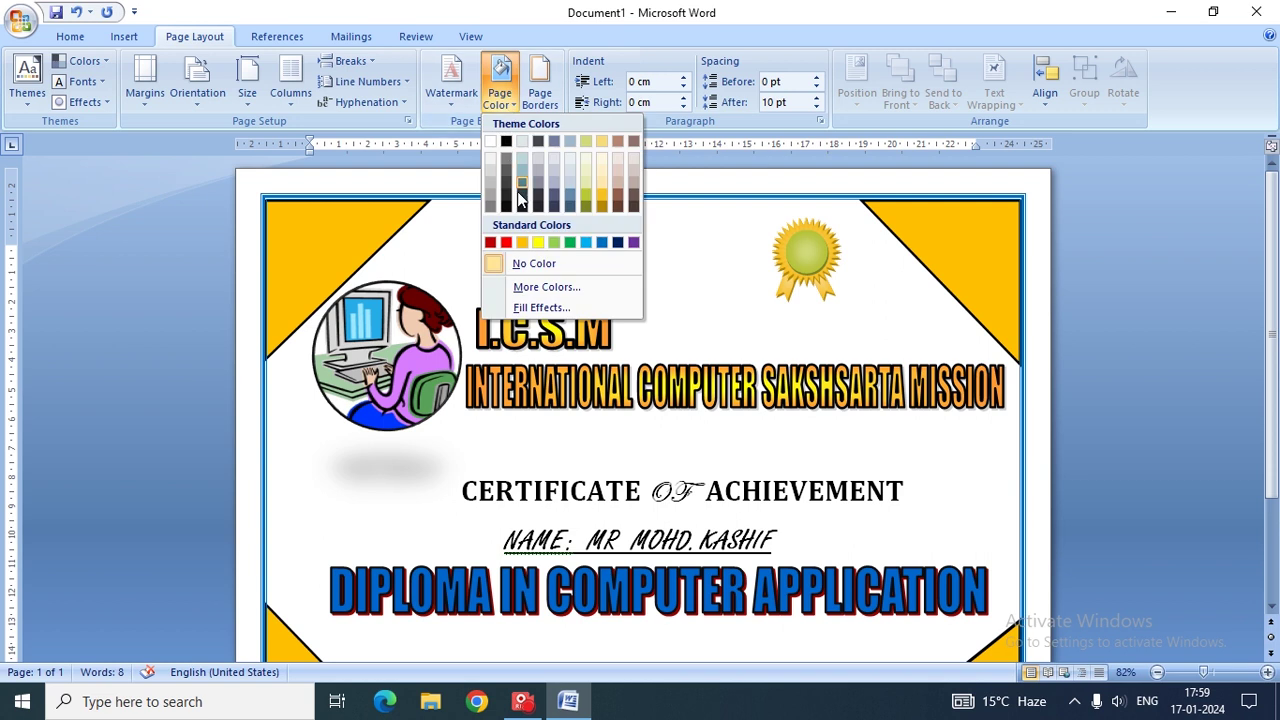
click(539, 243)
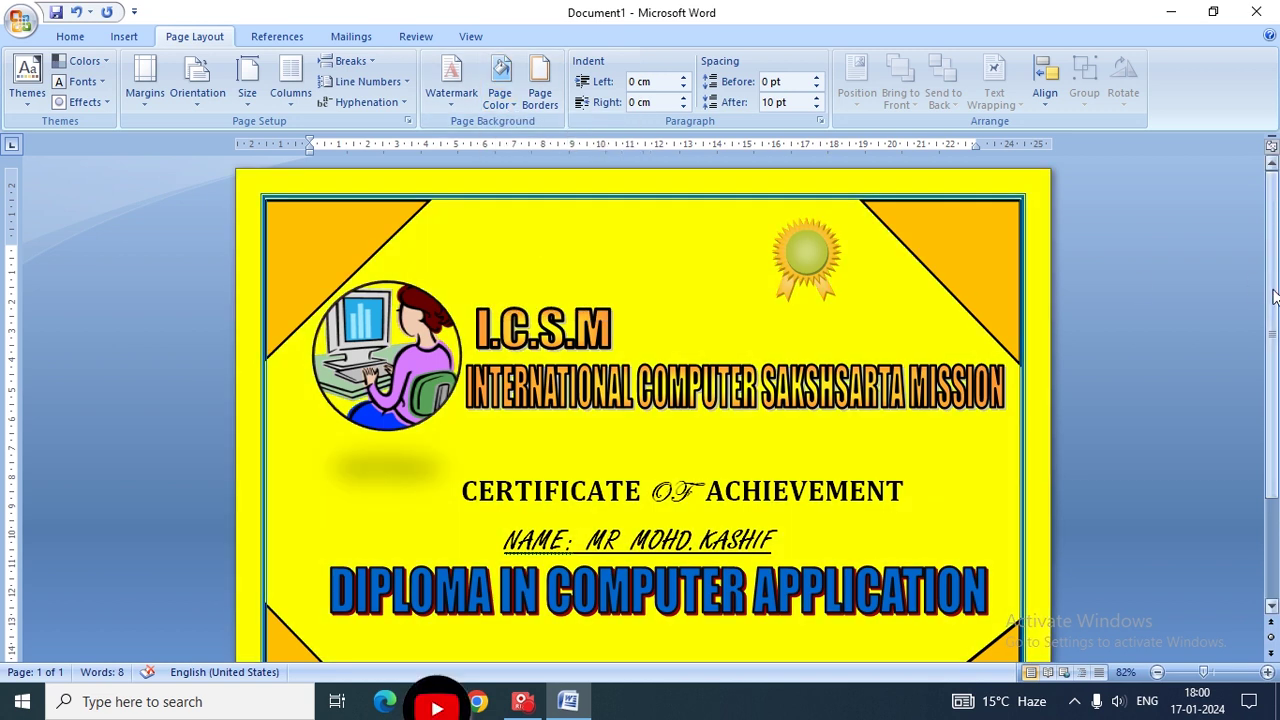
mouse_move(1273, 326)
mouse_down()
mouse_move(1273, 374)
mouse_move(1260, 308)
mouse_up()
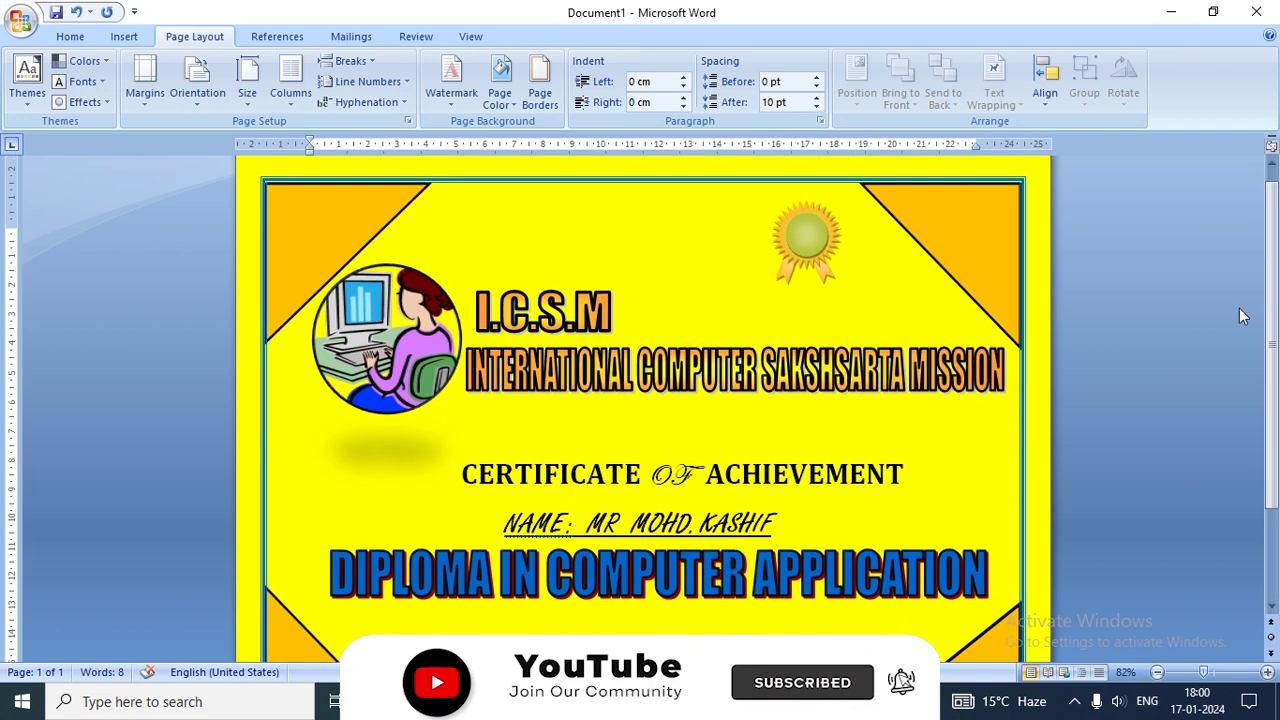
click(76, 12)
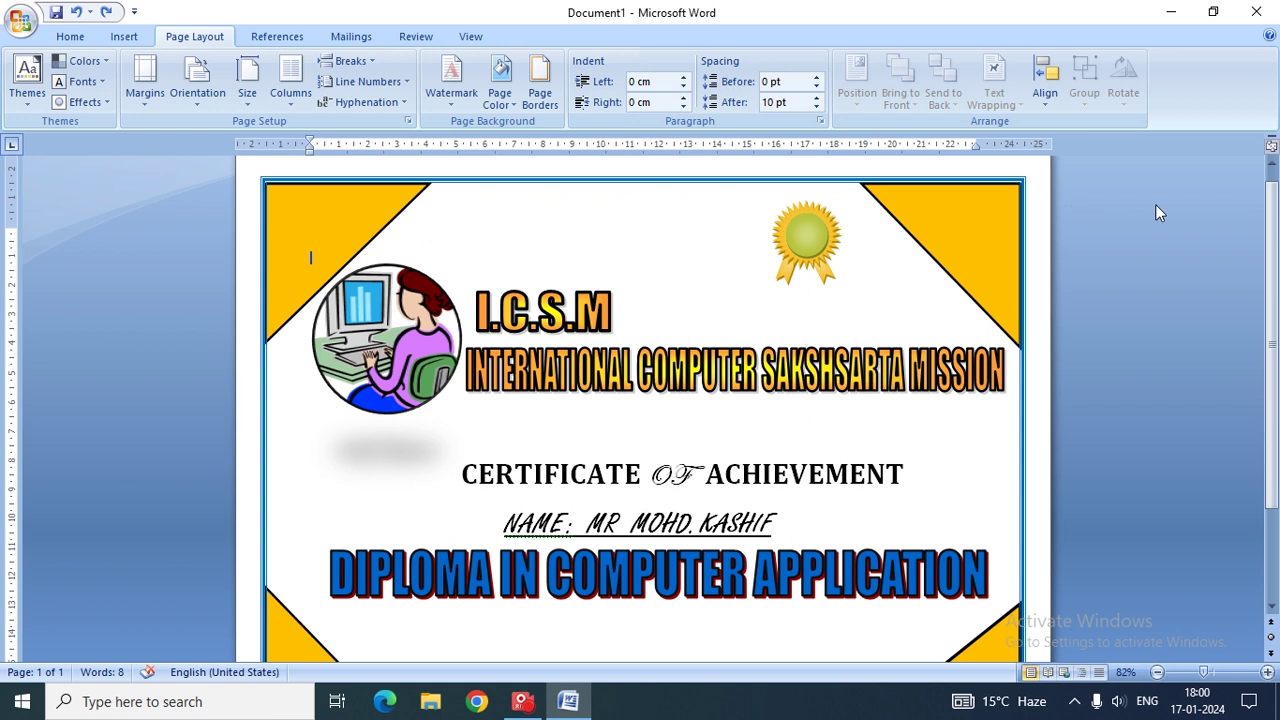
drag(1275, 312, 1276, 348)
scroll(1277, 365, up, 2)
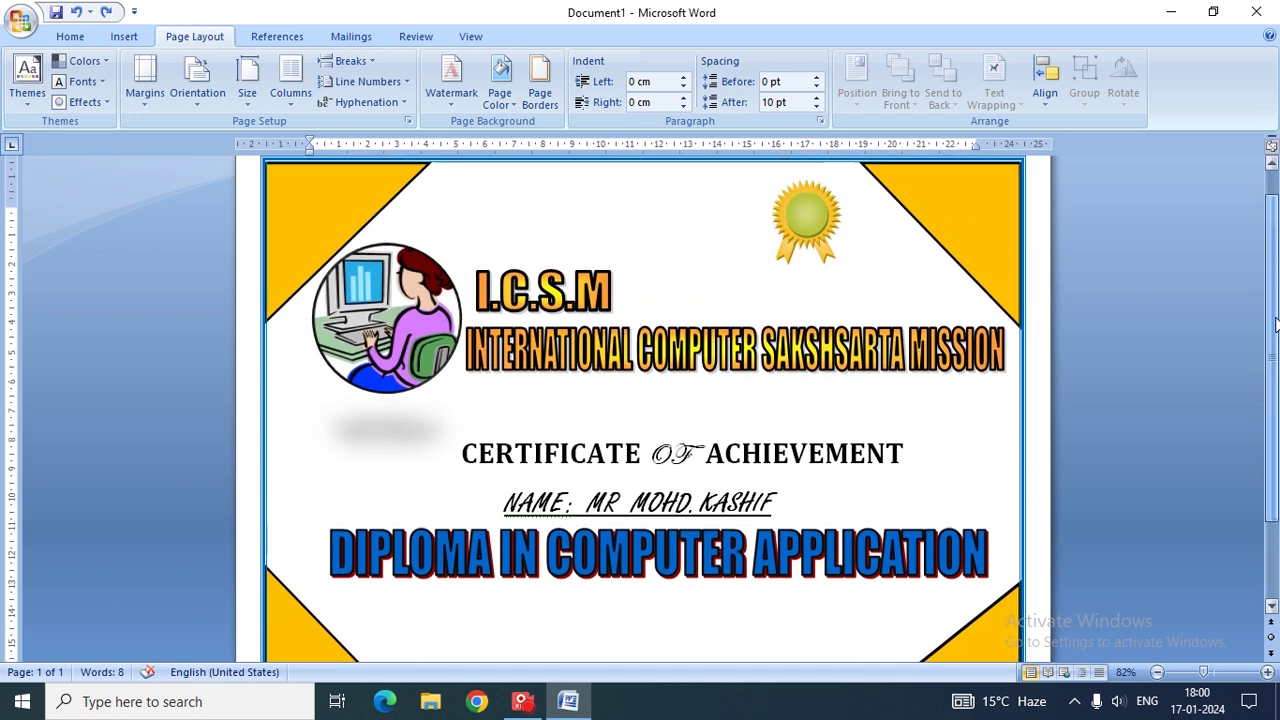
scroll(1277, 365, up, 1)
scroll(1277, 365, up, 1)
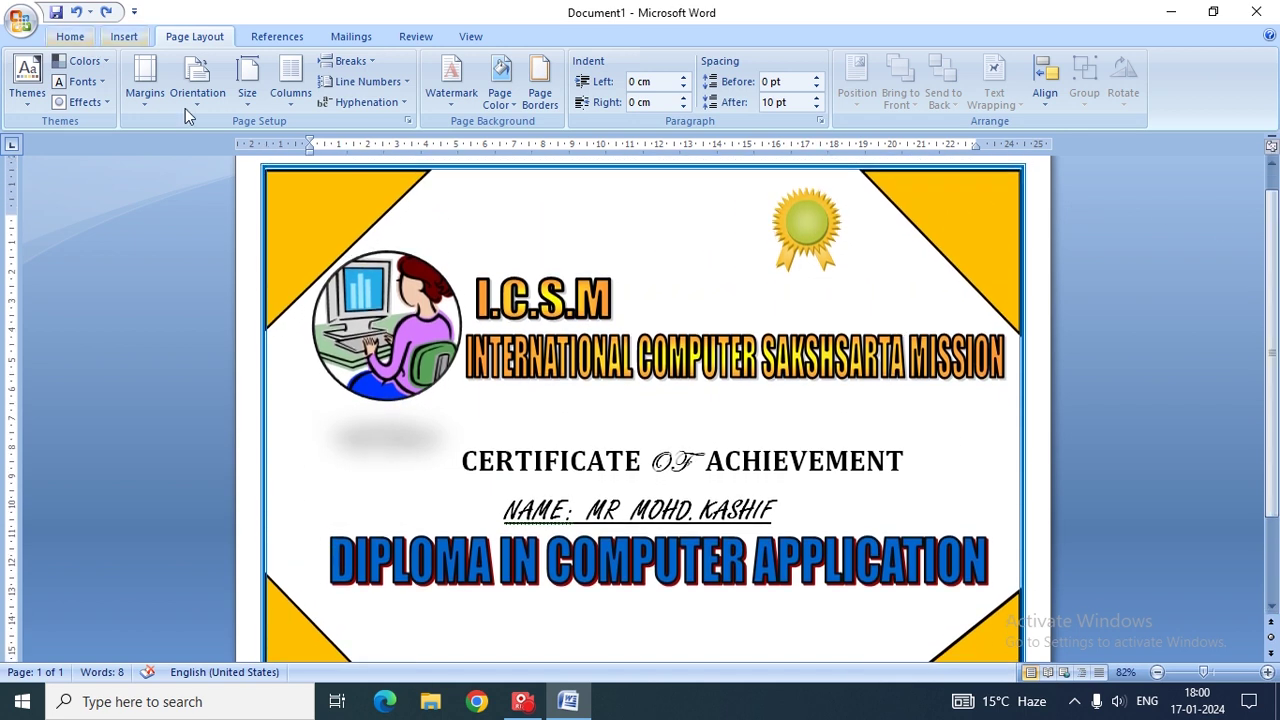
Step: Add a Picture Effects reflection variation beneath the computer clip art
click(330, 292)
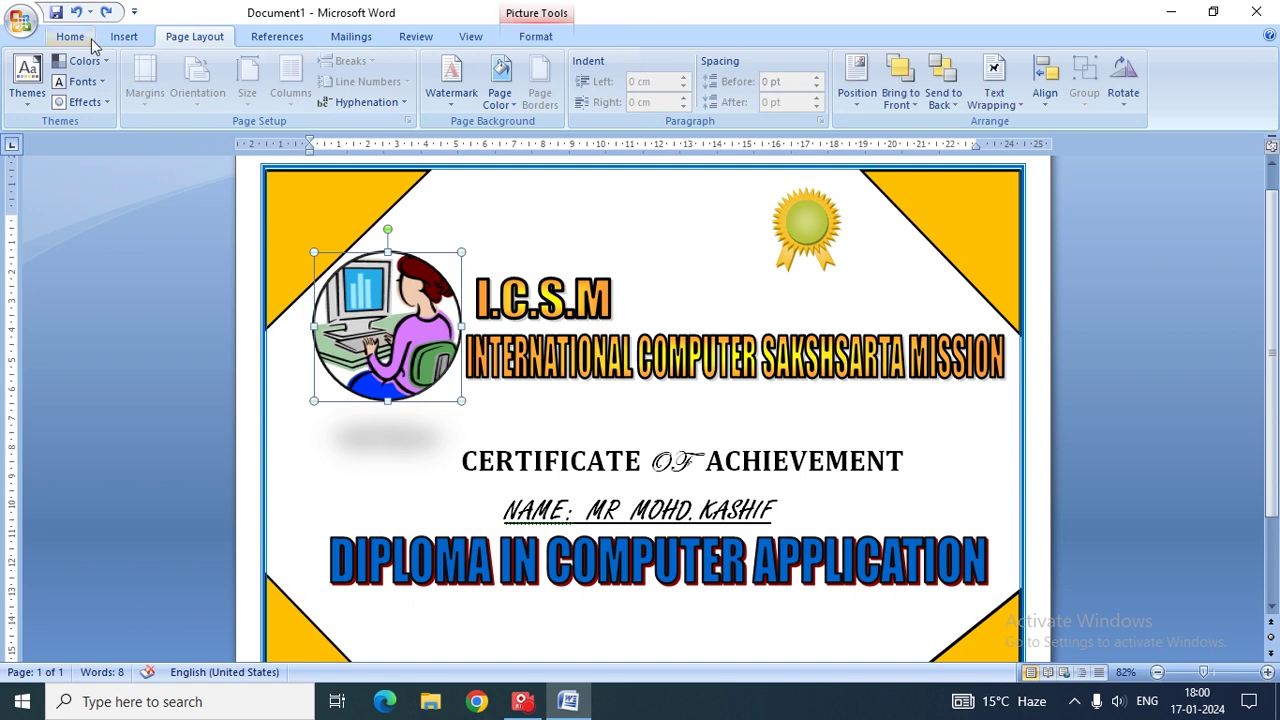
click(122, 38)
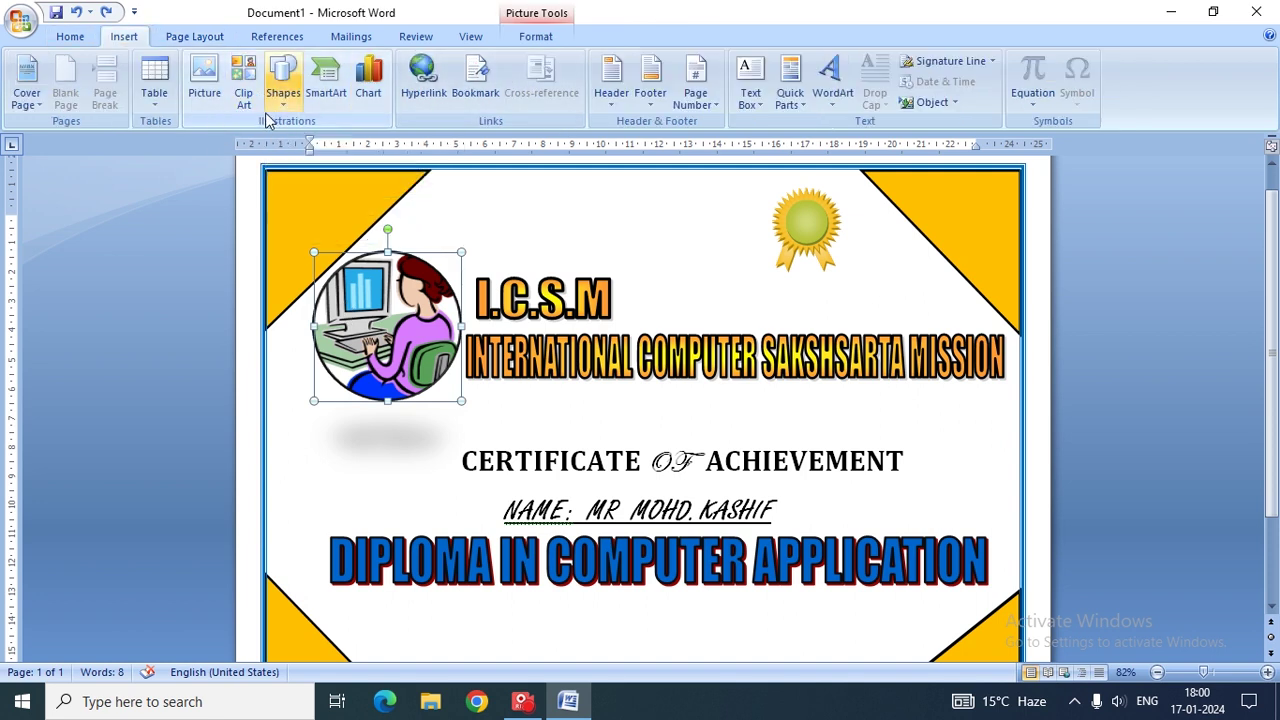
click(532, 36)
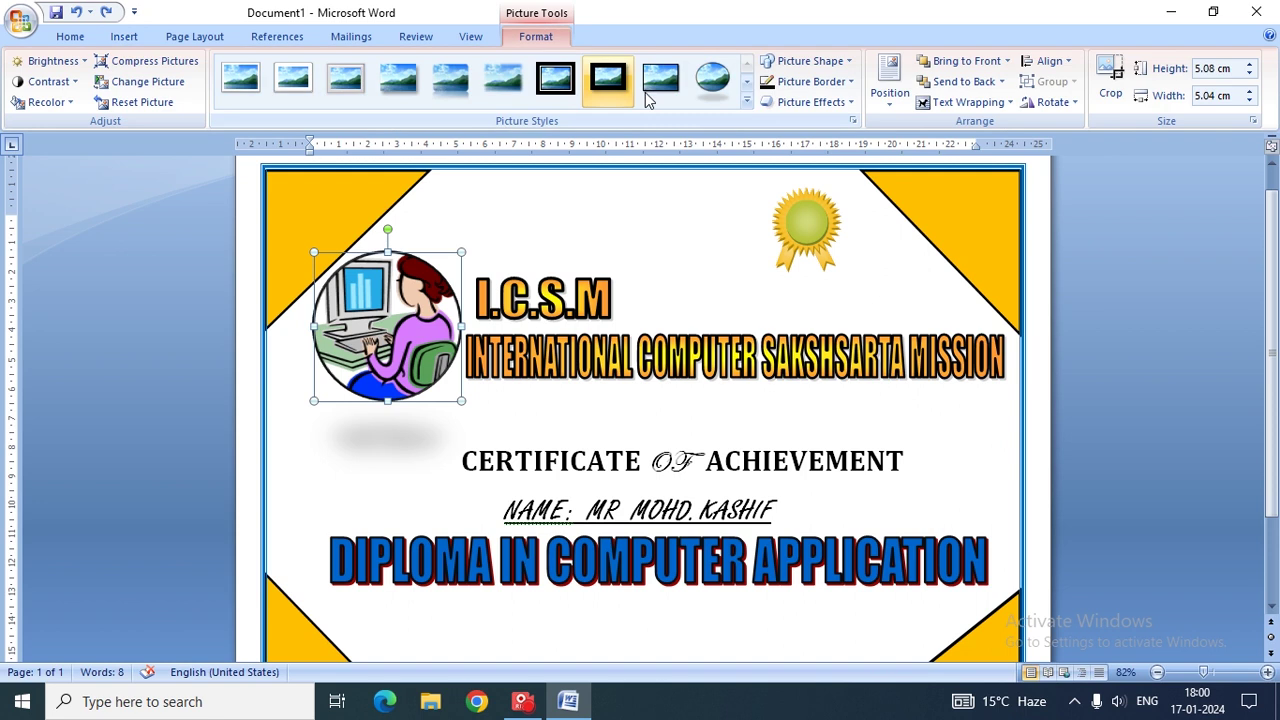
click(806, 103)
mouse_move(826, 219)
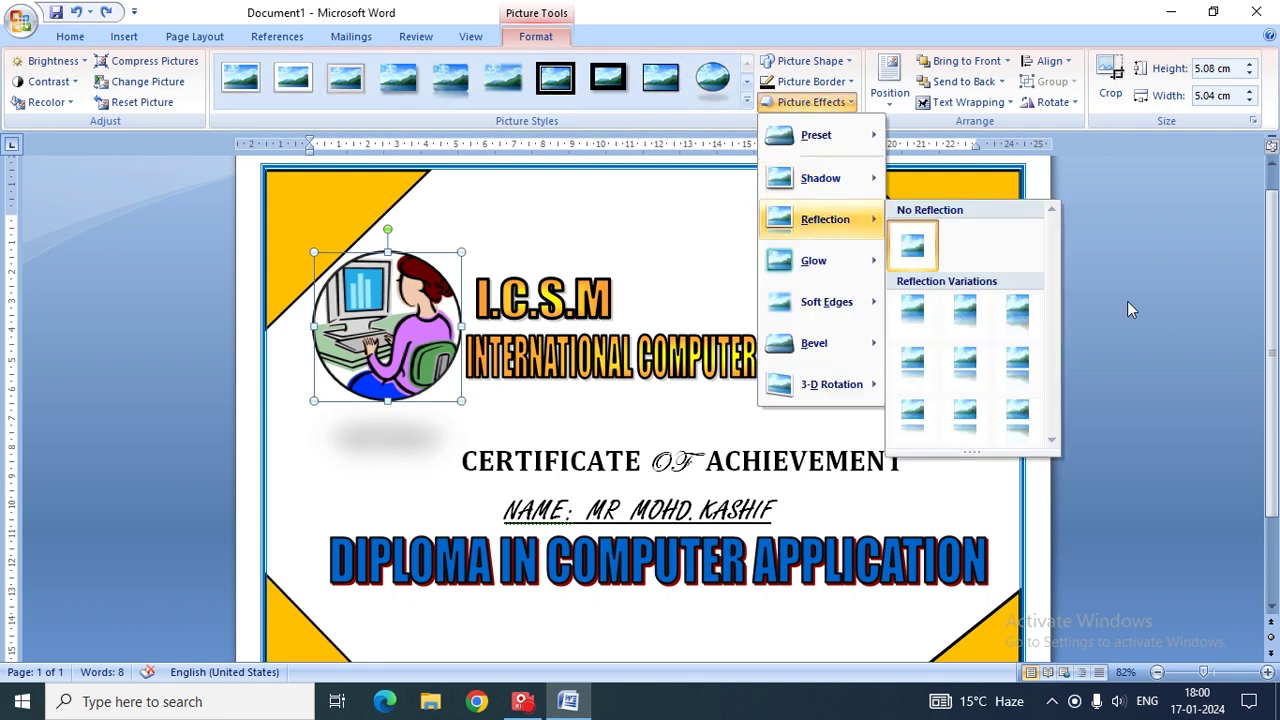
click(1016, 370)
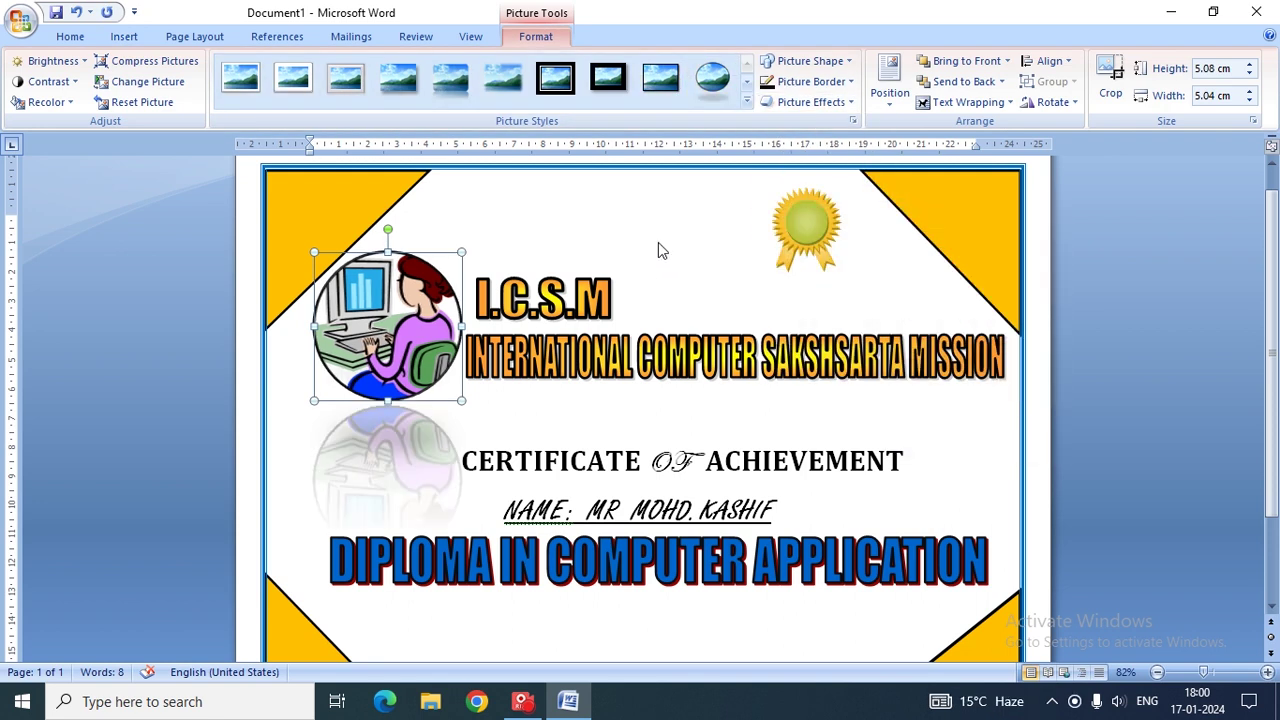
click(806, 102)
mouse_move(838, 219)
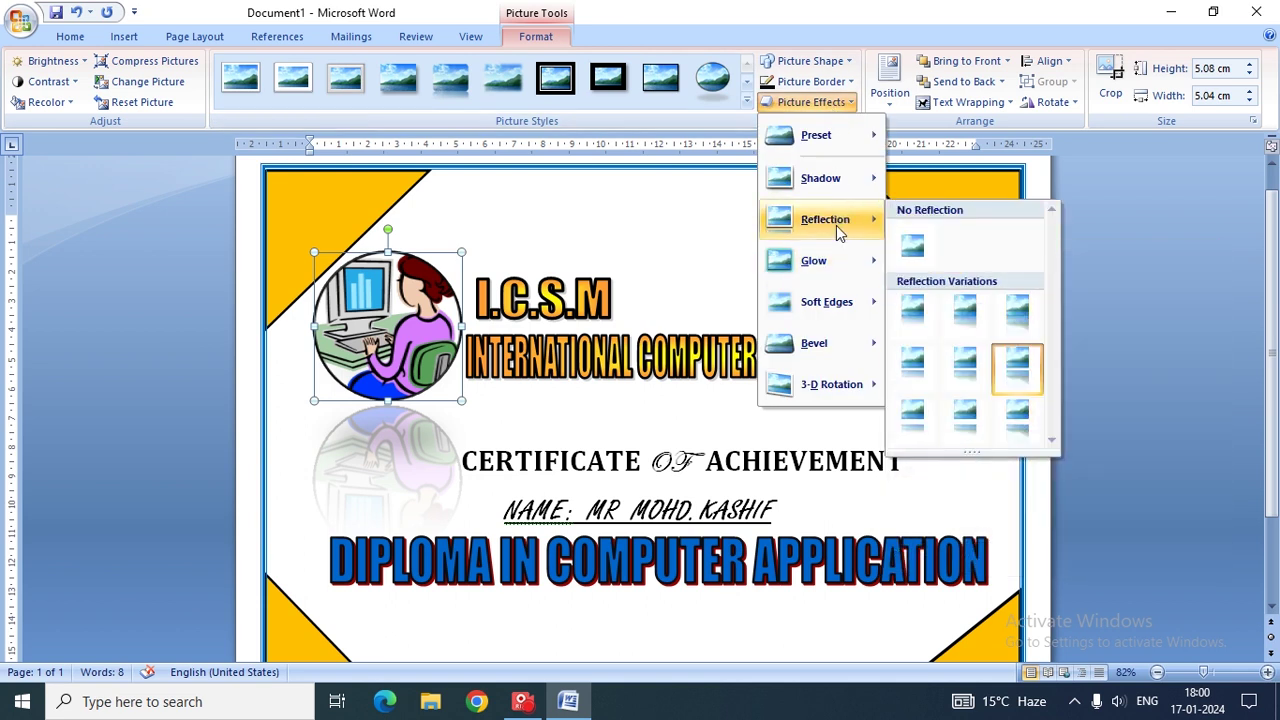
click(972, 360)
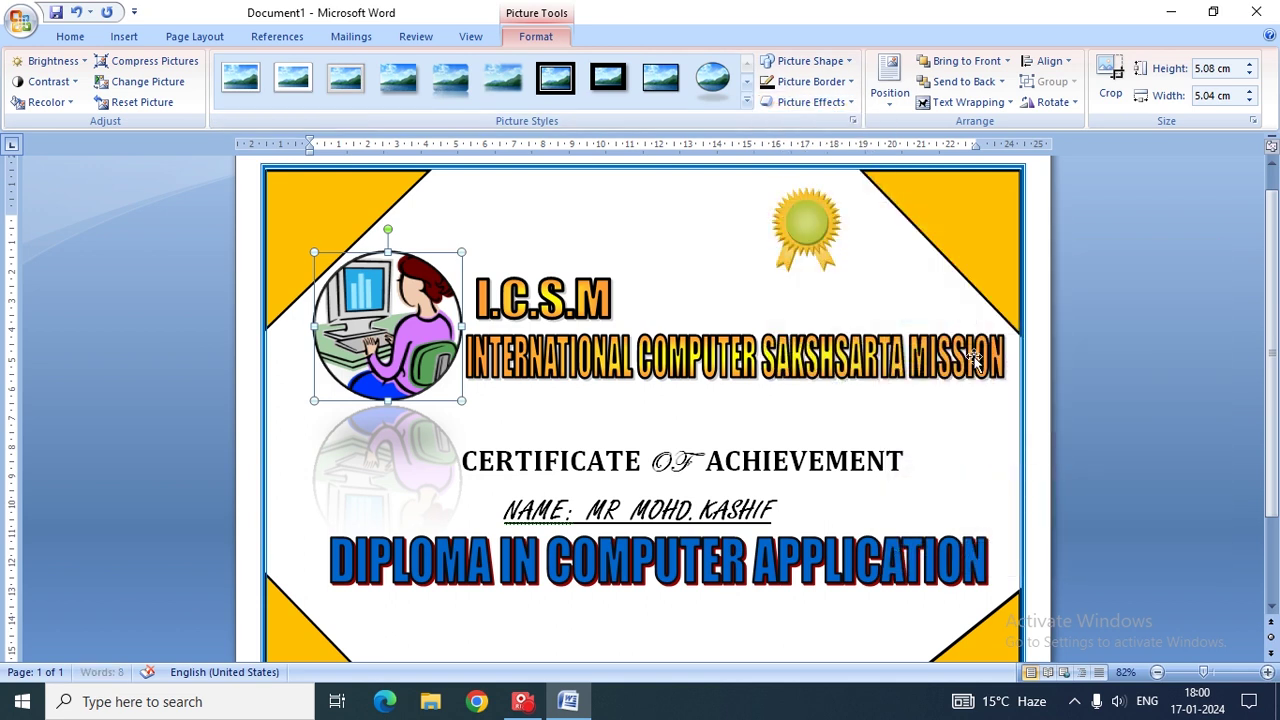
click(310, 295)
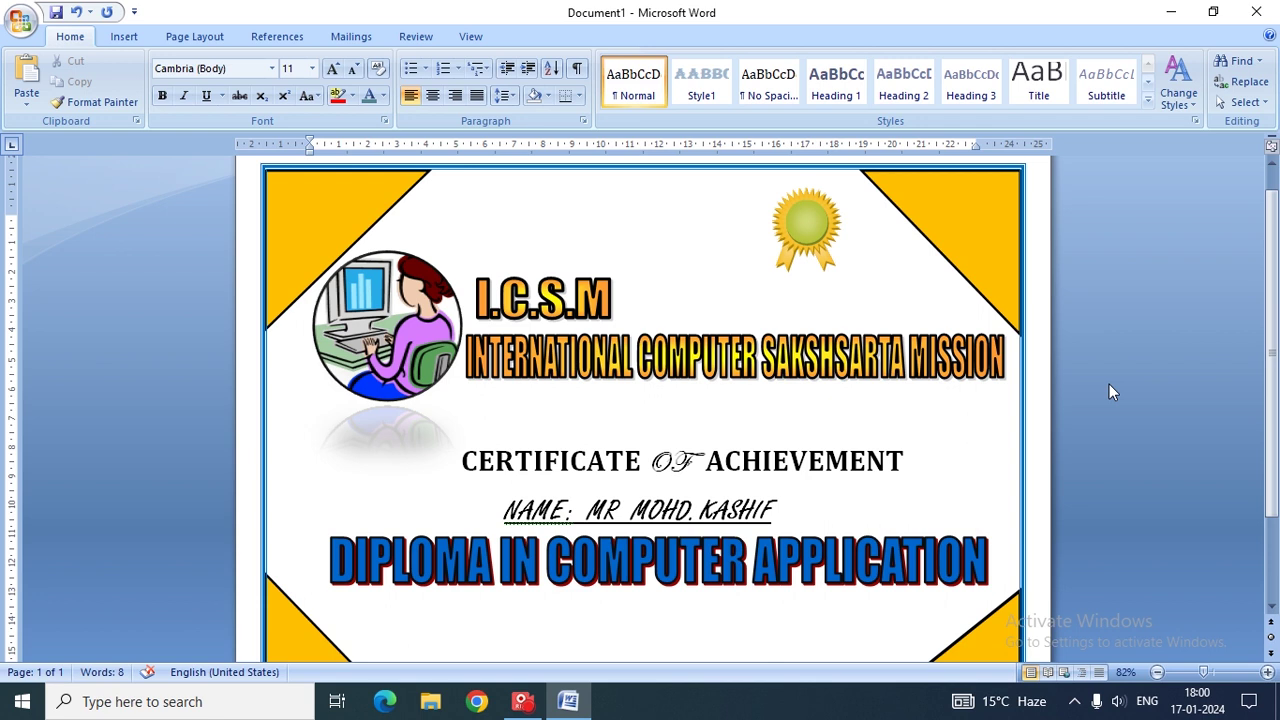